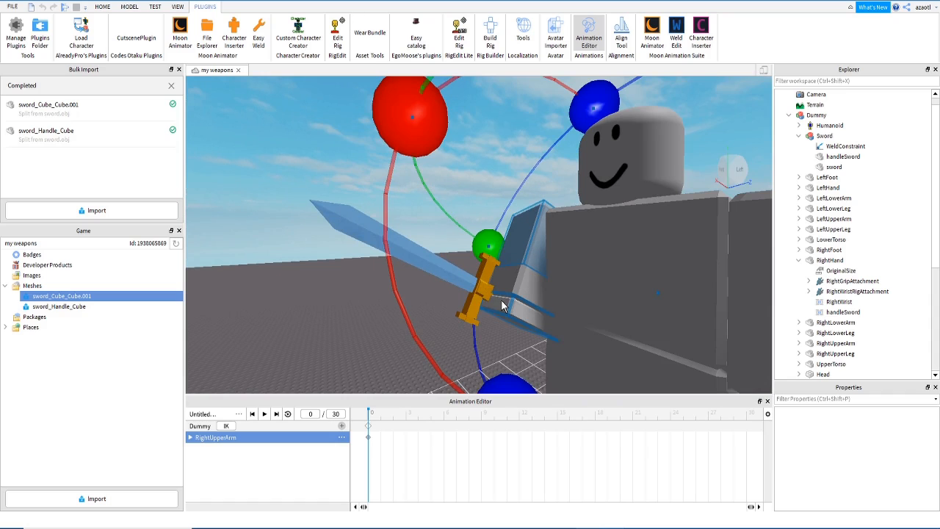
Rotate the dummy's RightUpperArm about the red axis to change the pose of the arm holding the sword
right_click_drag(502, 261, 455, 253)
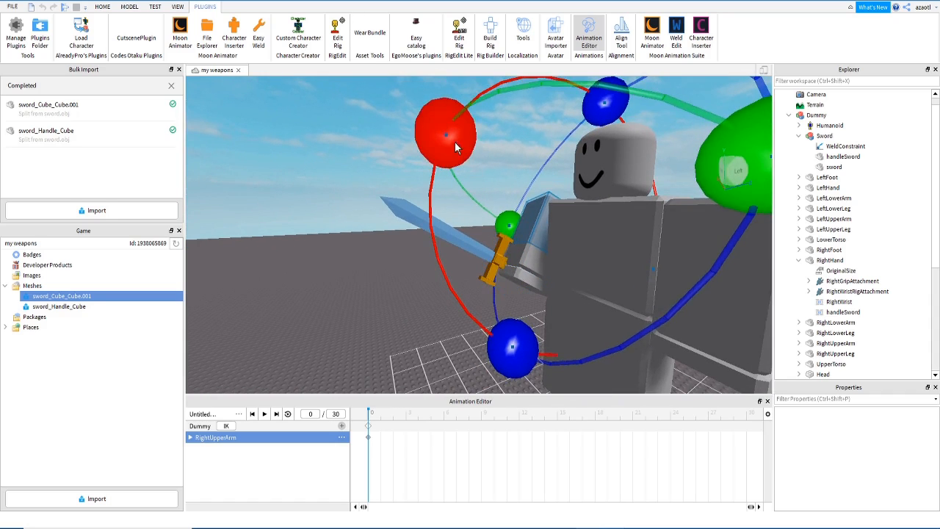
left_click_drag(455, 147, 412, 173)
right_click_drag(411, 173, 517, 226)
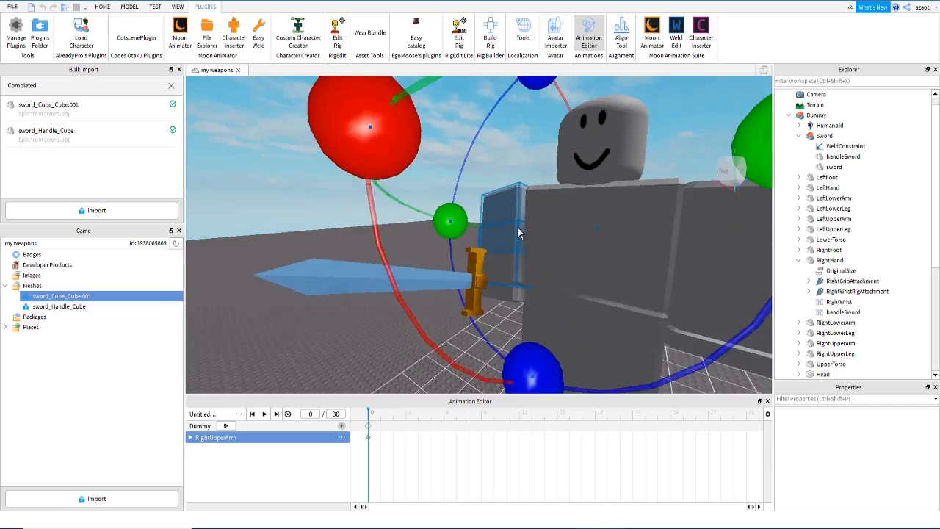
scroll(518, 228, "down", 5)
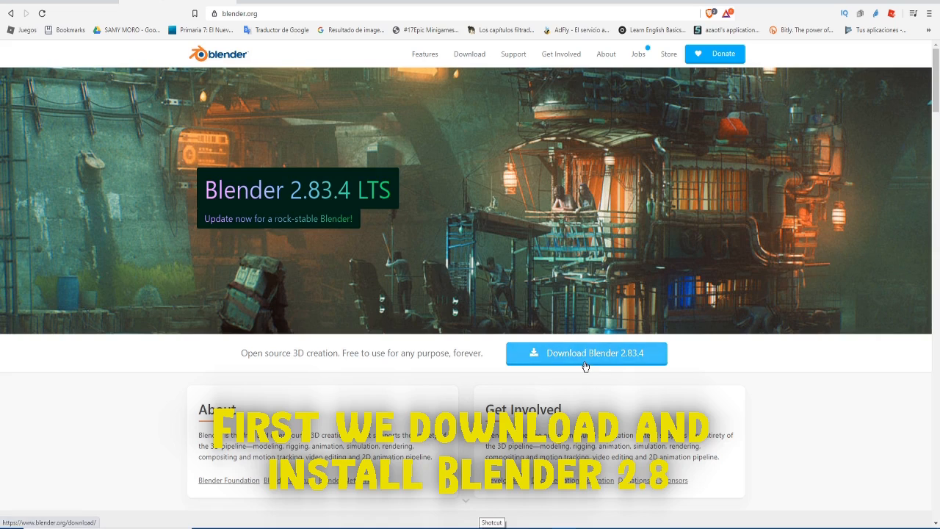
Download Blender 2.83.4 from blender.org and install it with the default settings, accepting the license agreement
left_click(586, 365)
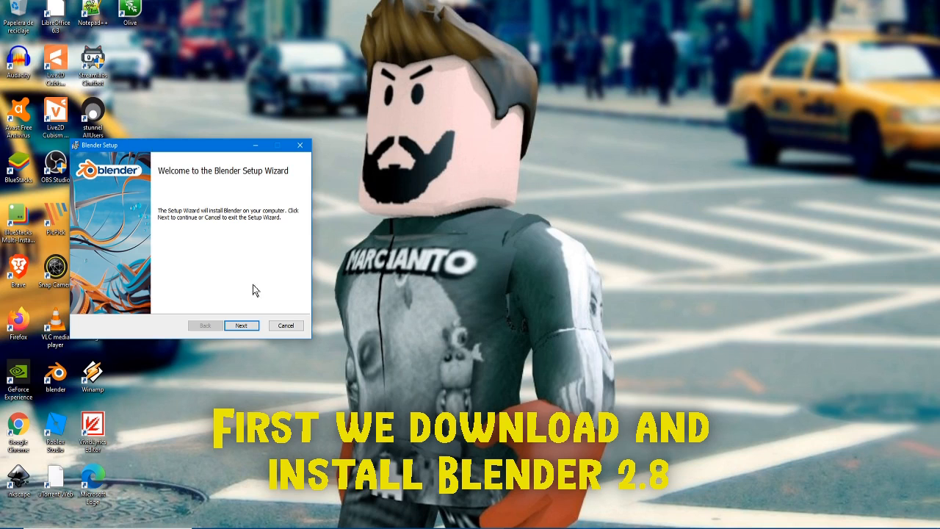
left_click(250, 325)
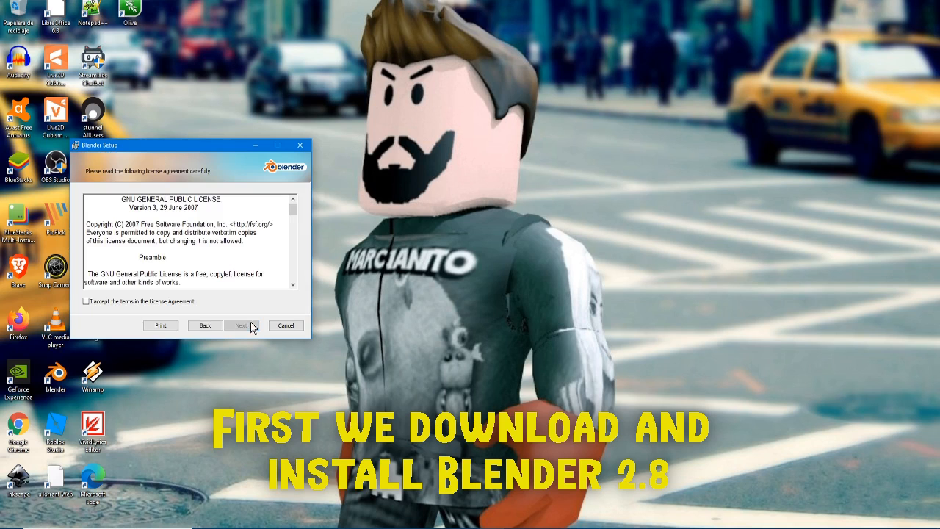
left_click(127, 303)
left_click(247, 325)
left_click(248, 325)
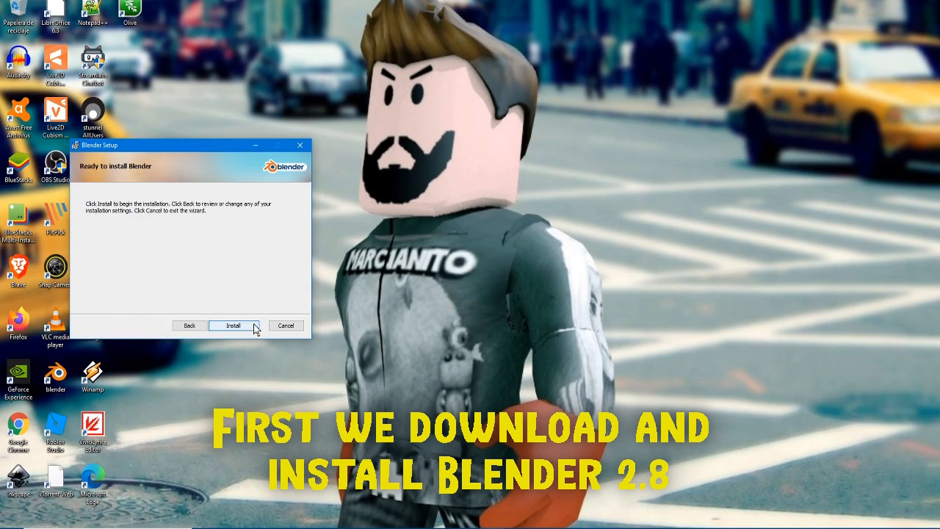
left_click(238, 327)
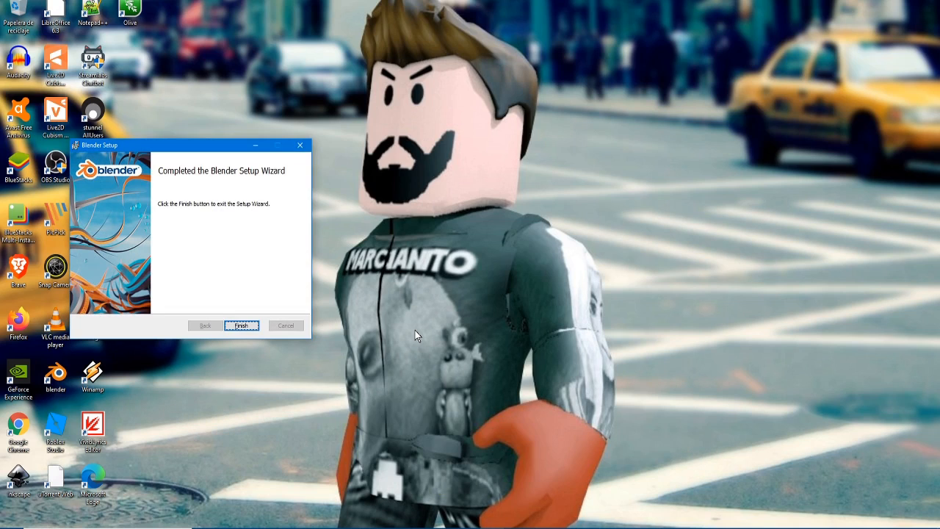
left_click(240, 325)
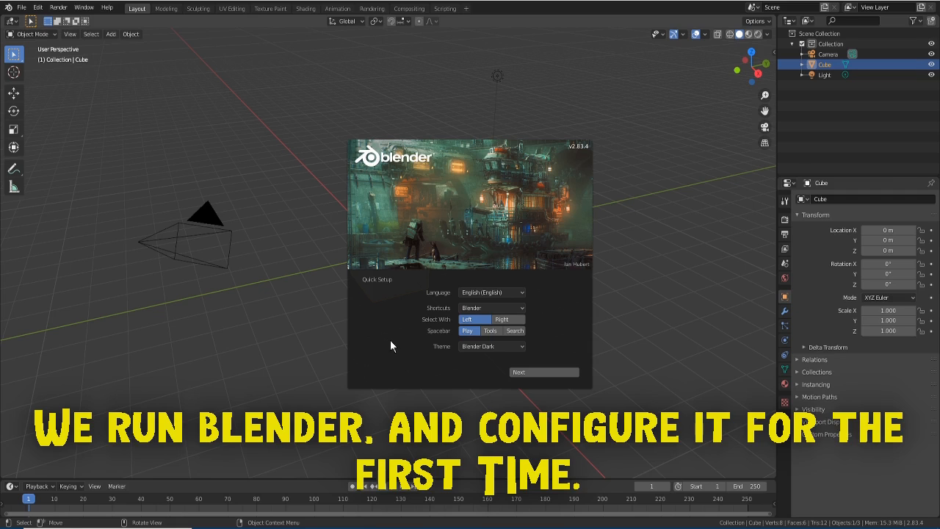
Keep English as the language and set the Select With option to Right in the Quick Setup
left_click(522, 292)
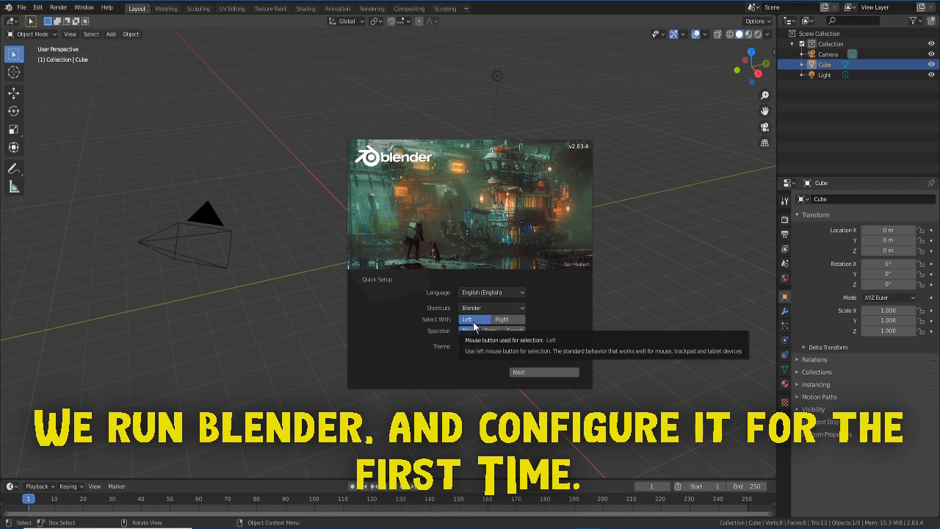
left_click(515, 321)
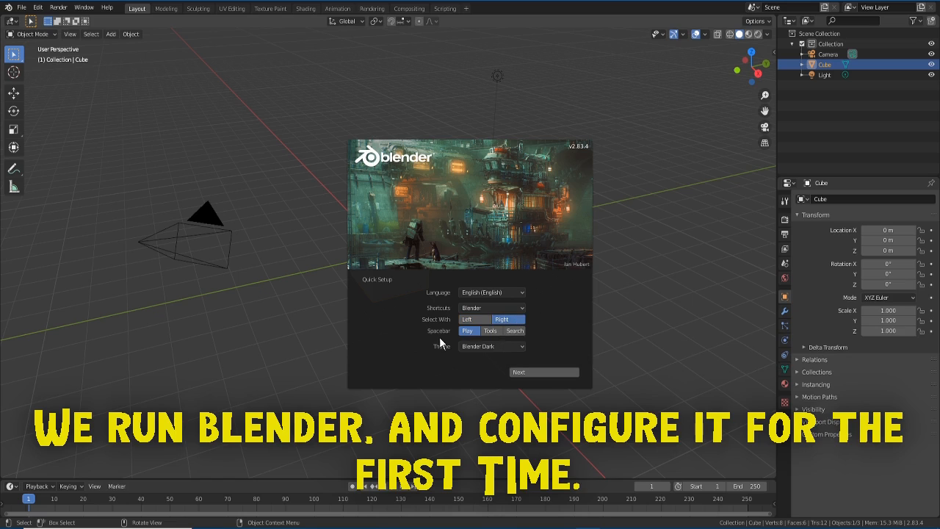
Try the White, Xsi, Maya and Deep Grey themes in the Quick Setup
left_click(524, 347)
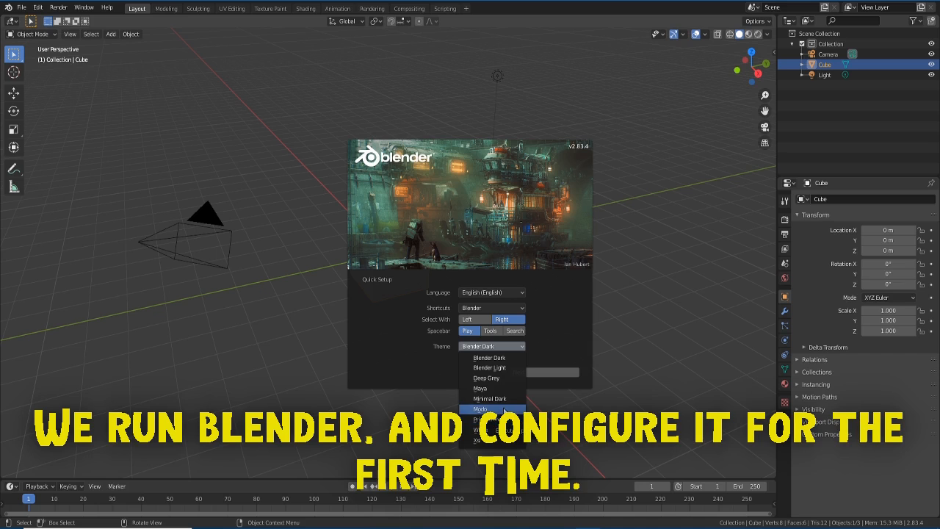
left_click(485, 430)
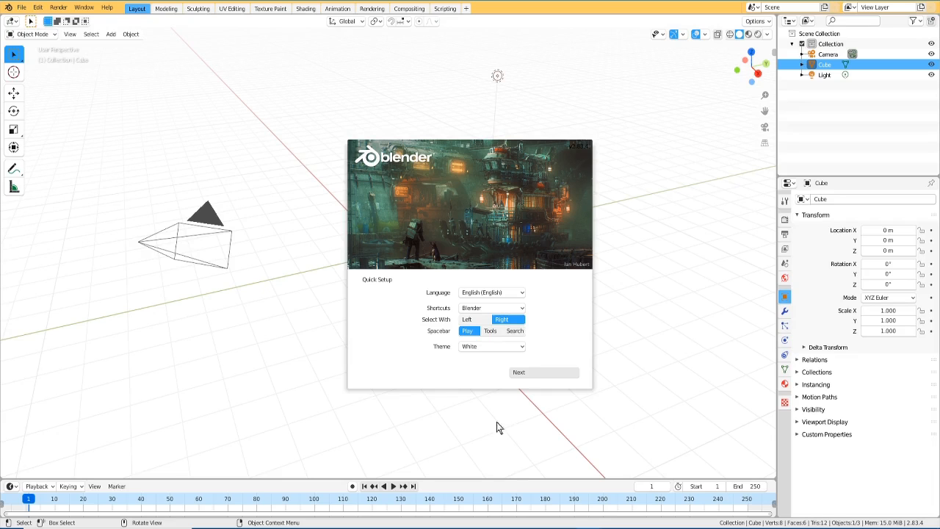
left_click(493, 348)
left_click(485, 441)
left_click(490, 348)
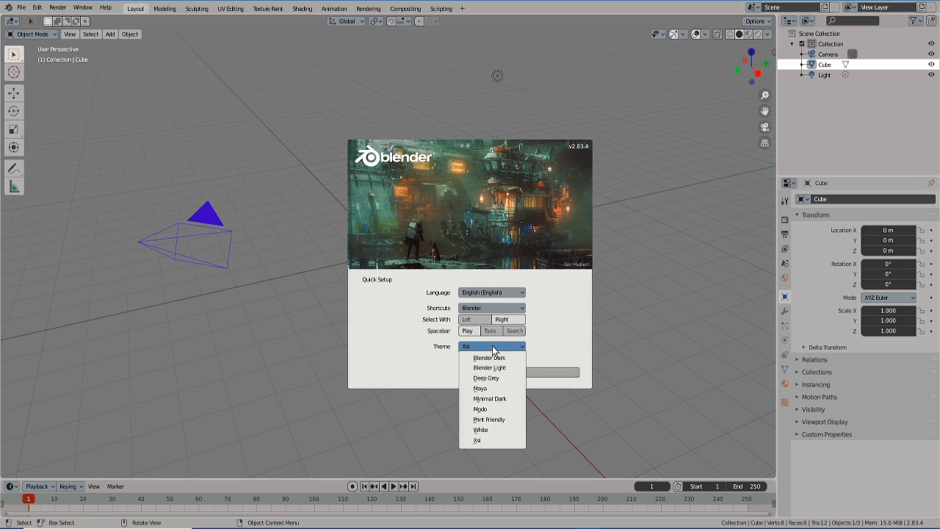
left_click(493, 387)
left_click(498, 347)
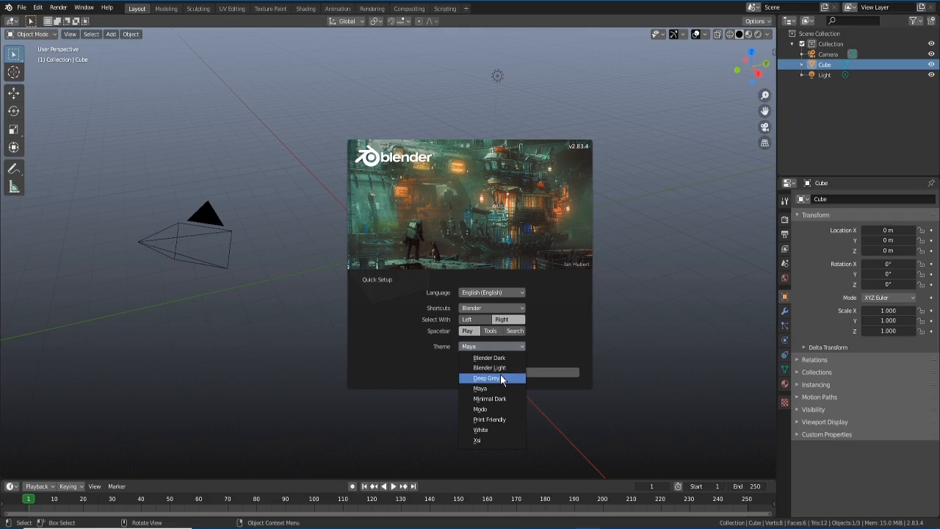
left_click(500, 376)
Finish the Quick Setup with the Minimal Dark theme and create a new General file
left_click(497, 345)
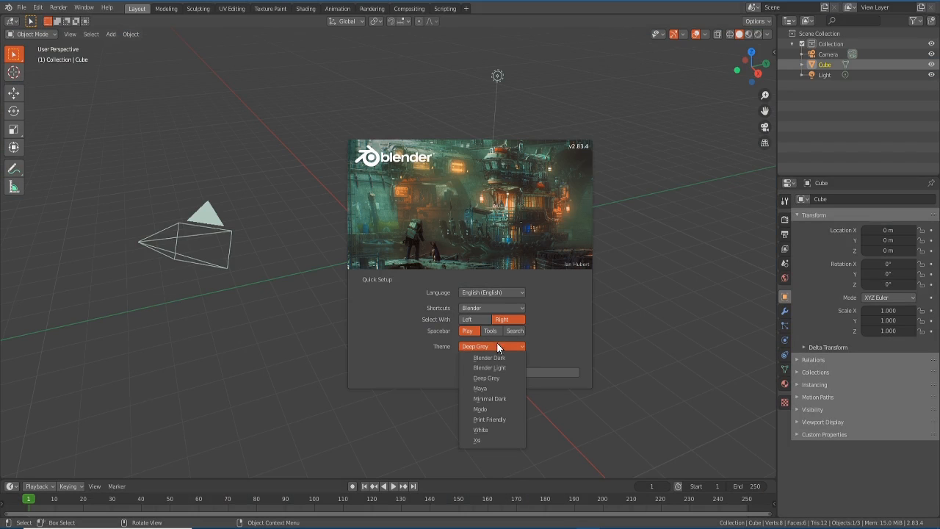
left_click(504, 398)
left_click(553, 372)
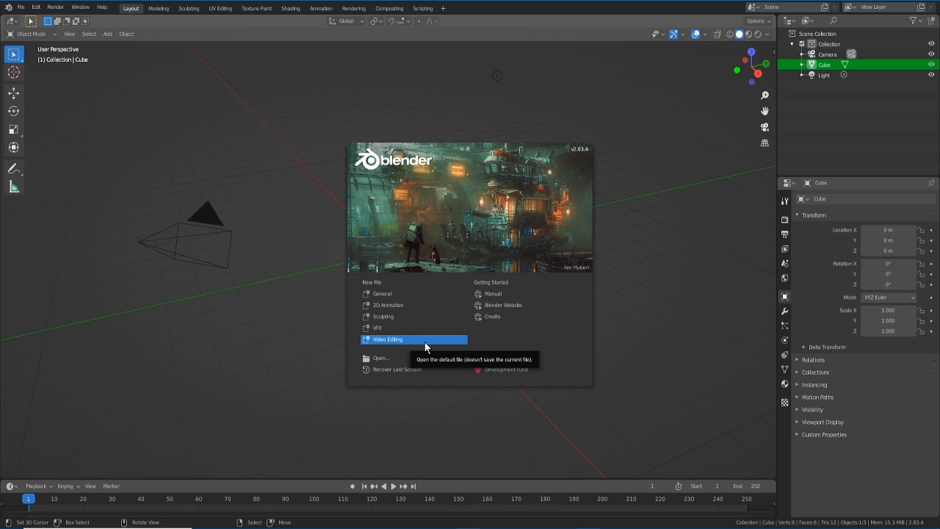
left_click(380, 294)
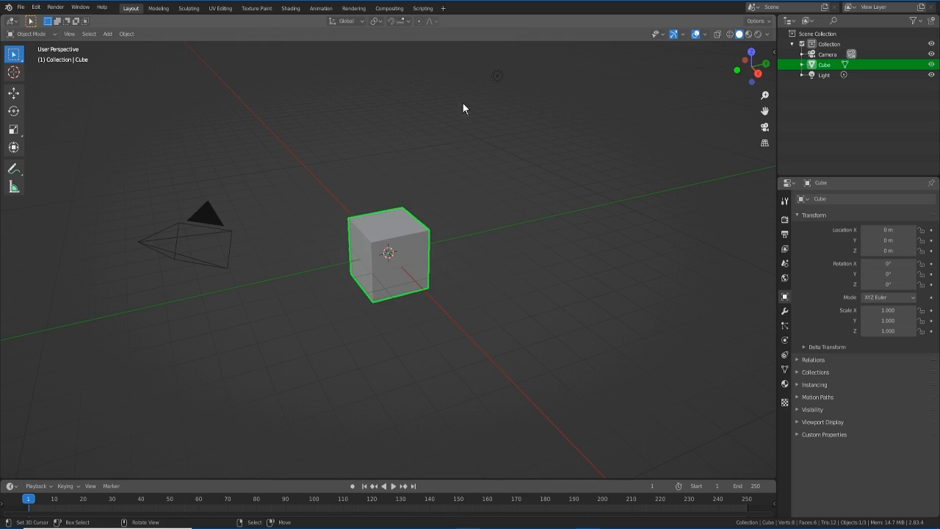
Delete the light and the camera from the default scene
left_click(180, 236)
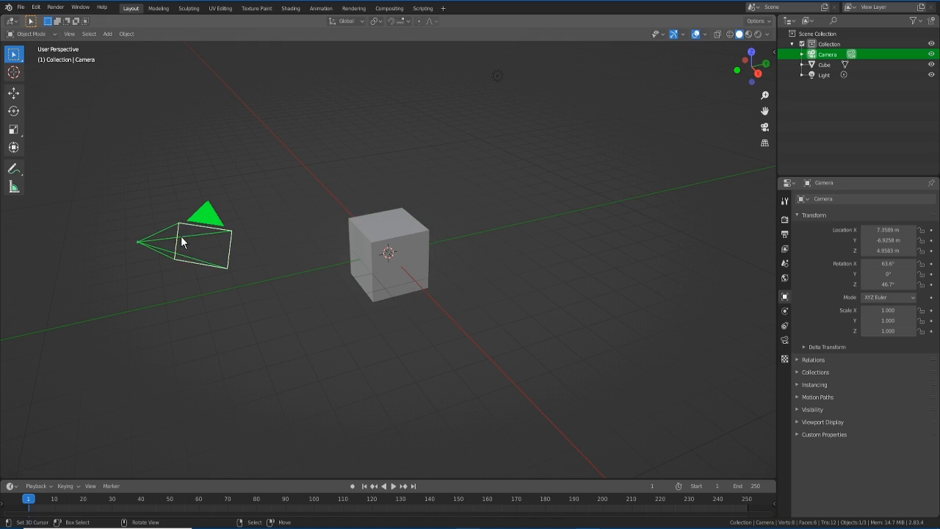
left_click(497, 74)
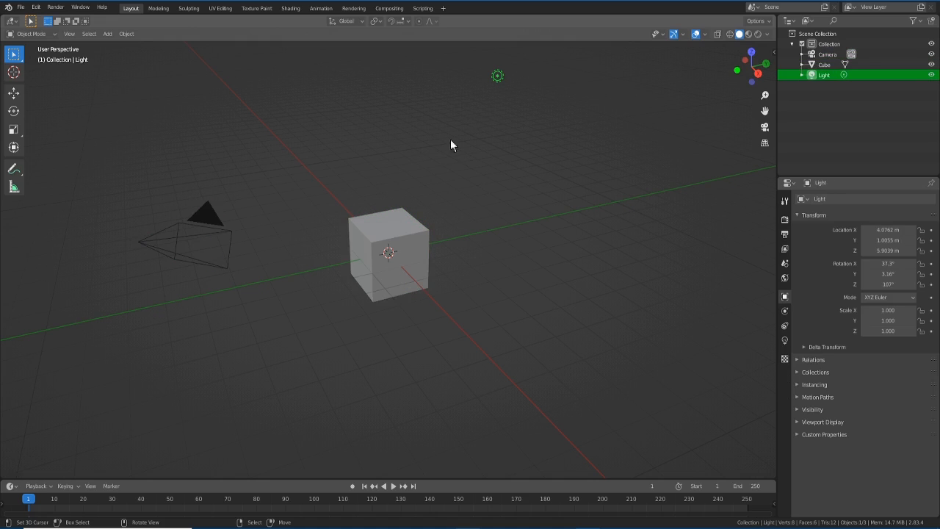
left_click(202, 238)
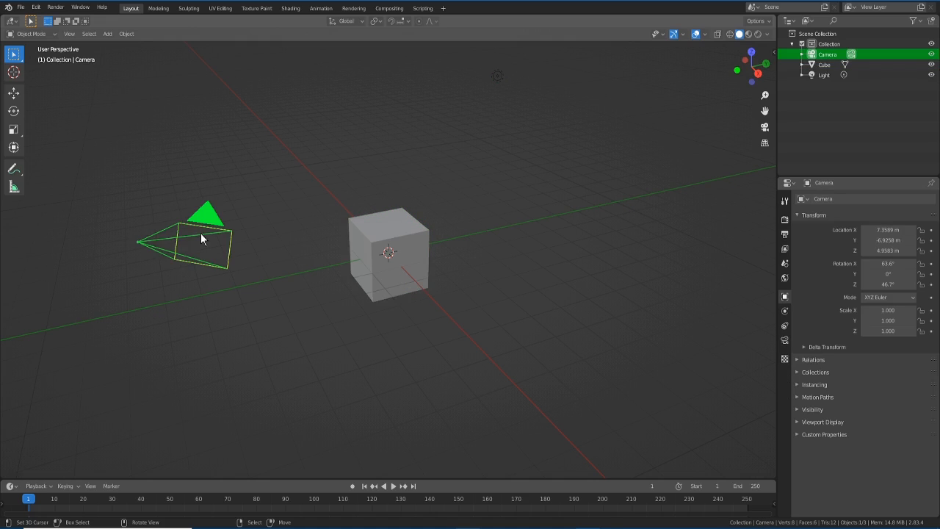
left_click(497, 76)
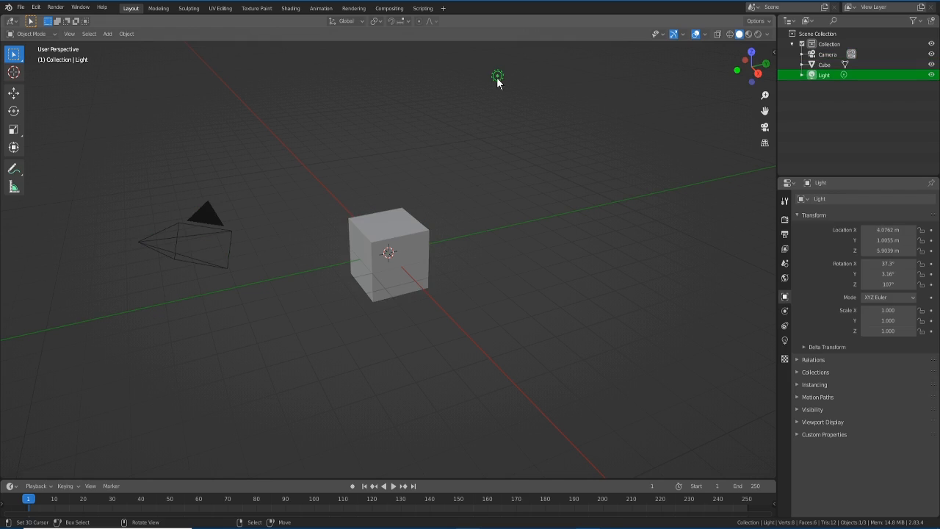
key("x")
left_click(327, 175)
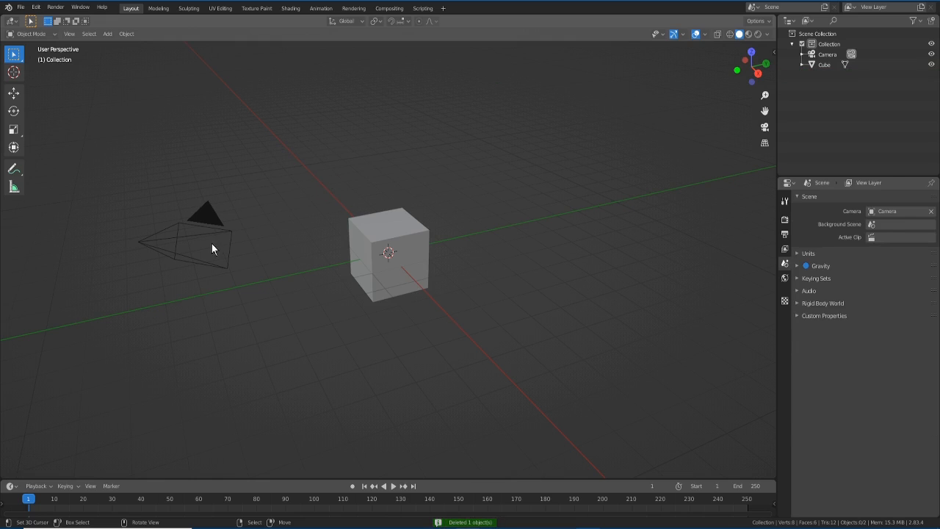
left_click(212, 243)
key("x")
left_click(213, 230)
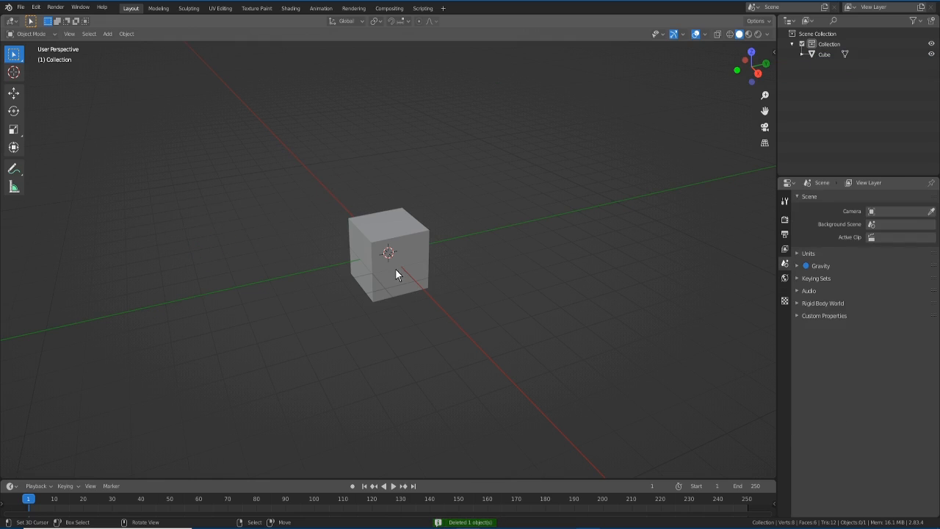
Switch to the front orthographic view and frame the cube in the lower half of the viewport
scroll(396, 269, "up", 2)
scroll(396, 269, "down", 3)
scroll(396, 269, "down", 2)
scroll(396, 270, "up", 1)
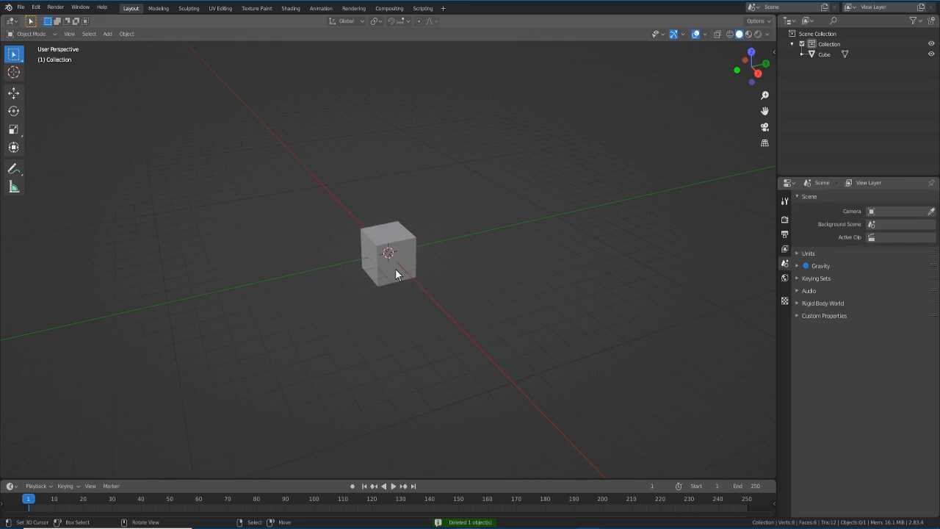
key("KP_1")
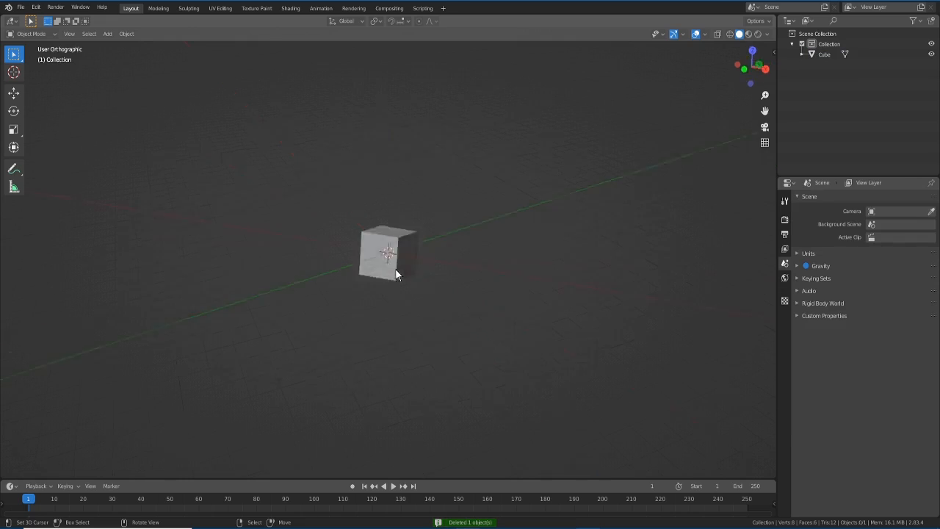
scroll(405, 269, "up", 1)
scroll(405, 275, "down", 1)
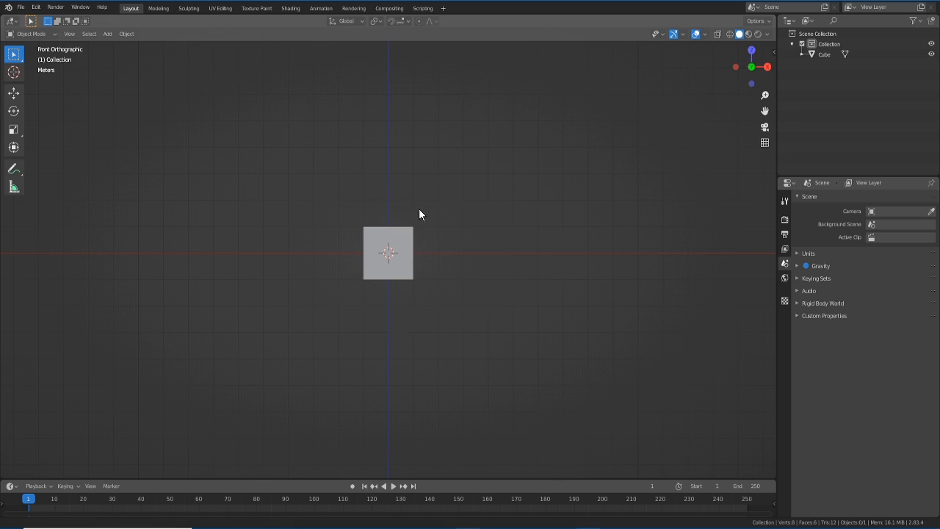
middle_click_drag(419, 208, 415, 242, "shift")
scroll(436, 277, "up", 2)
scroll(436, 278, "down", 2)
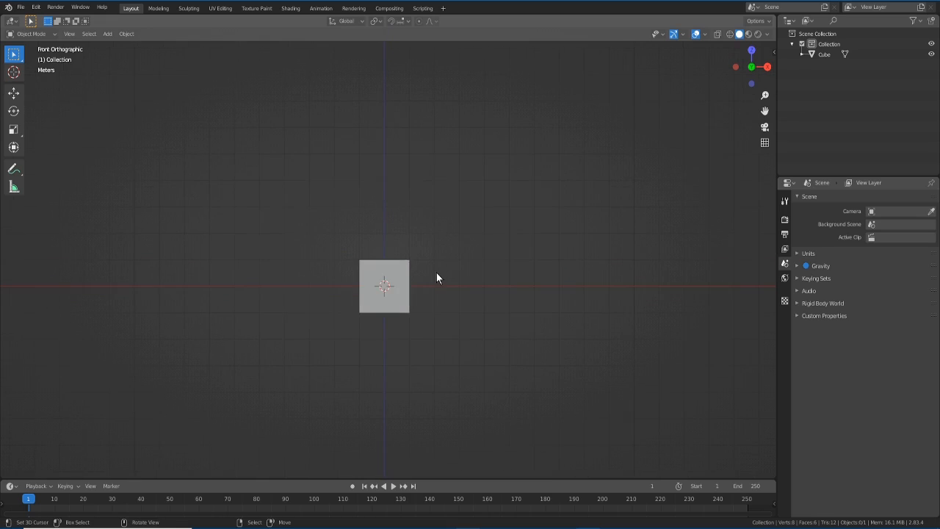
middle_click_drag(436, 276, 412, 307, "shift")
scroll(420, 222, "up", 1)
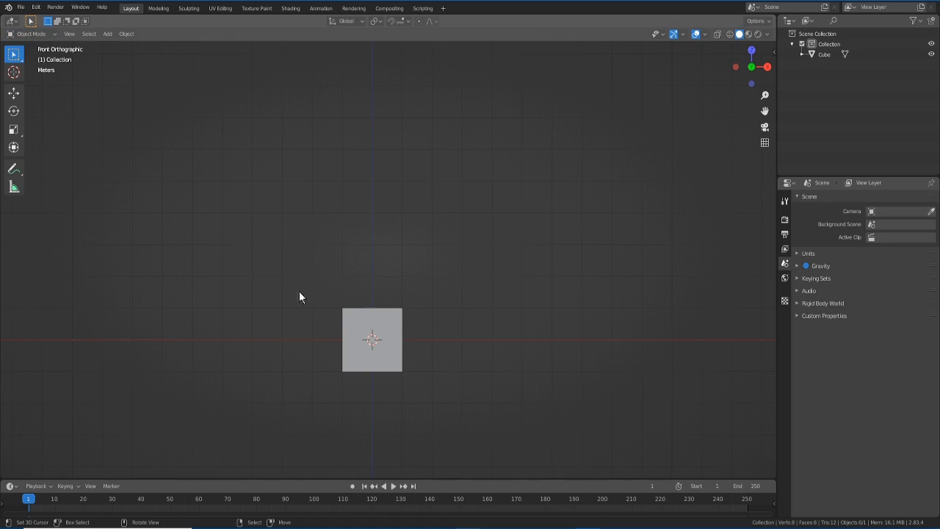
Select the cube and switch it to Edit Mode
left_click(347, 322)
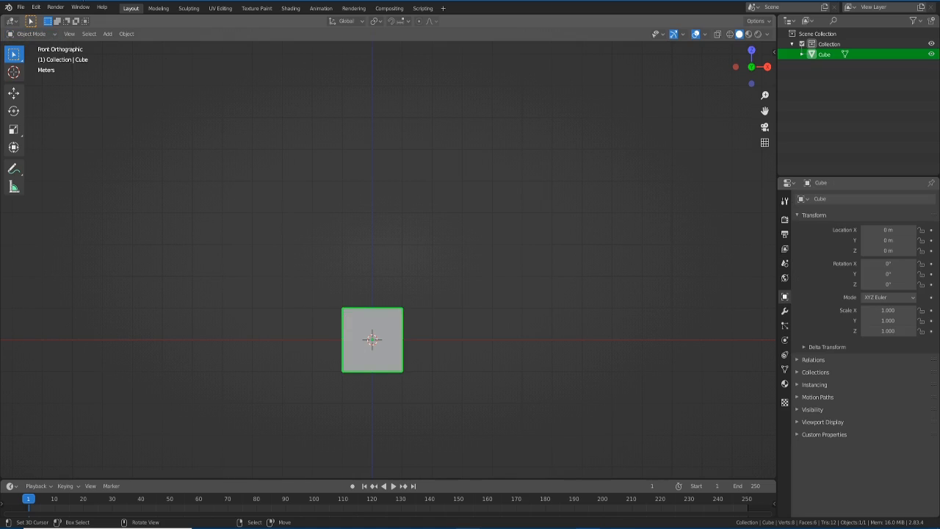
left_click(39, 33)
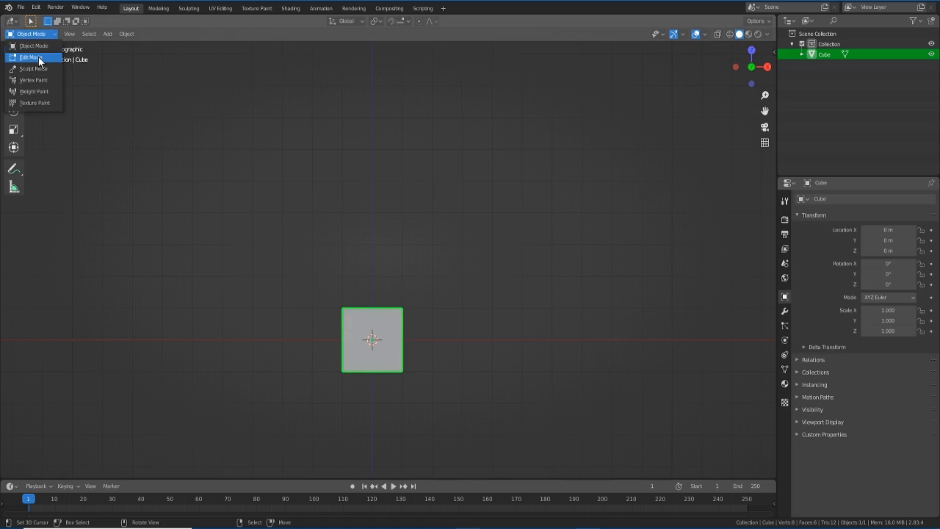
left_click(38, 56)
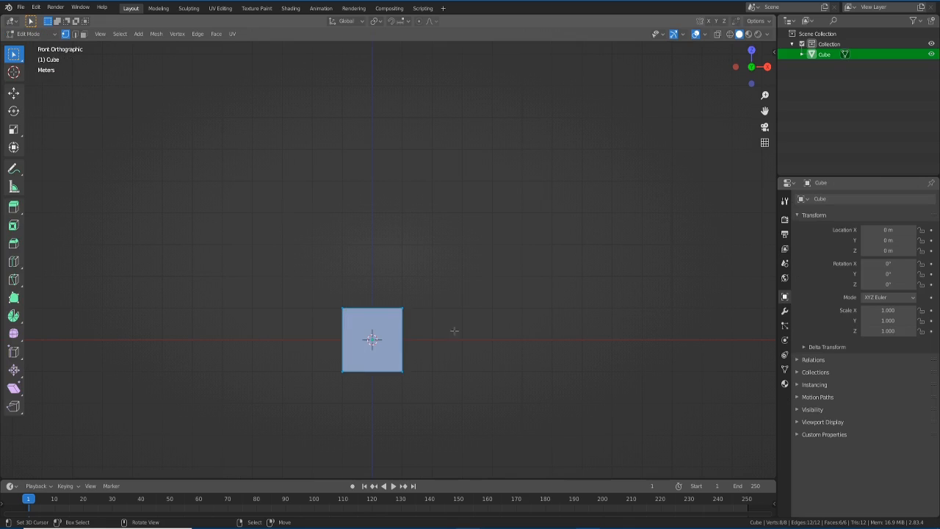
Try the vertex, edge and face select modes on the cube, finishing by selecting its front face
middle_click_drag(454, 331, 399, 313)
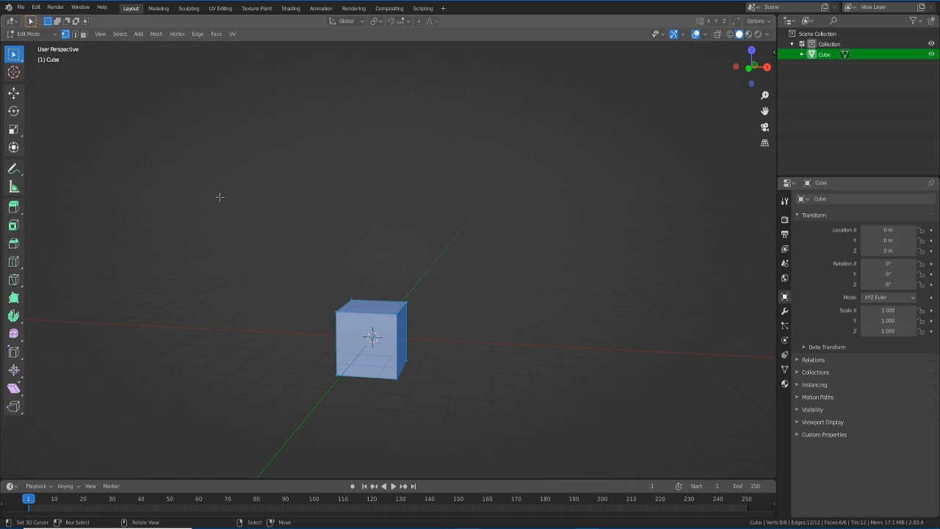
left_click(335, 312)
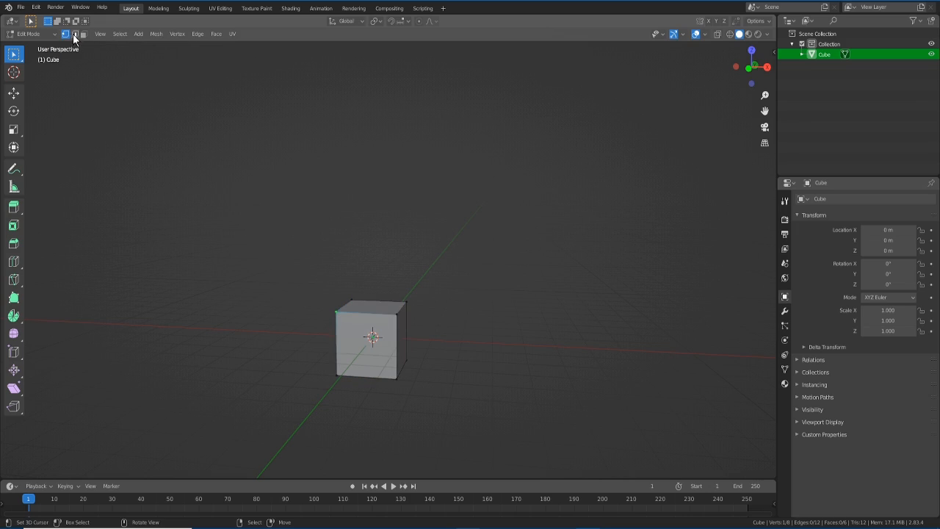
left_click(74, 35)
left_click(355, 314)
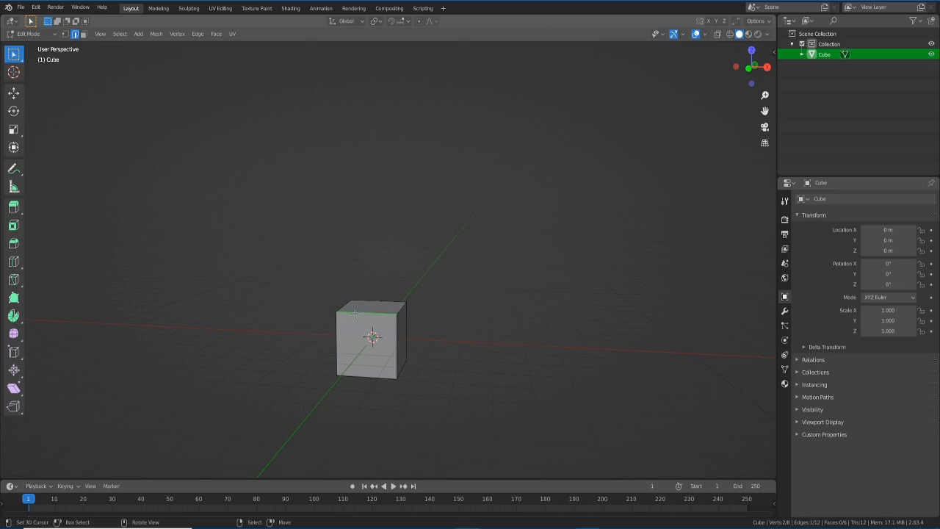
left_click(395, 342)
left_click(402, 305)
left_click(84, 34)
left_click(385, 340)
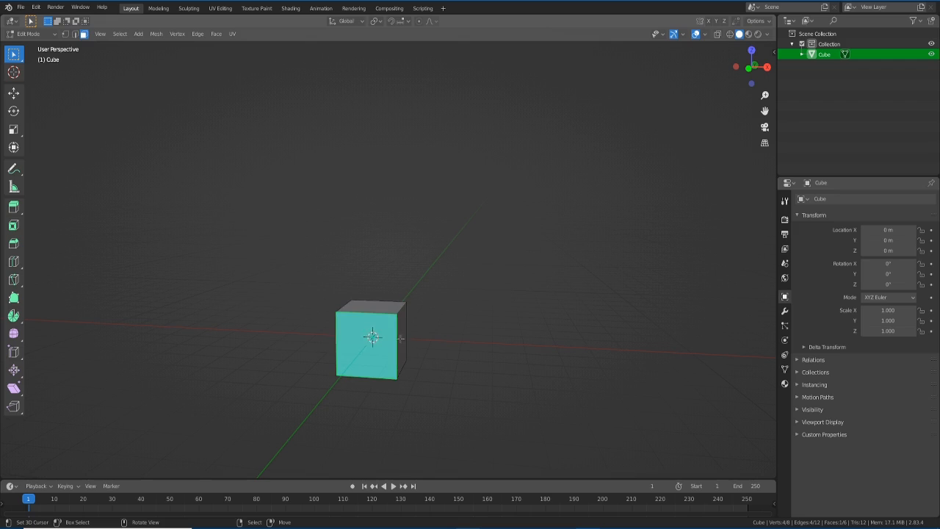
Select individual faces of the cube in turn, alternating between side, top and front and finishing on the front face
left_click(400, 339)
left_click(373, 312)
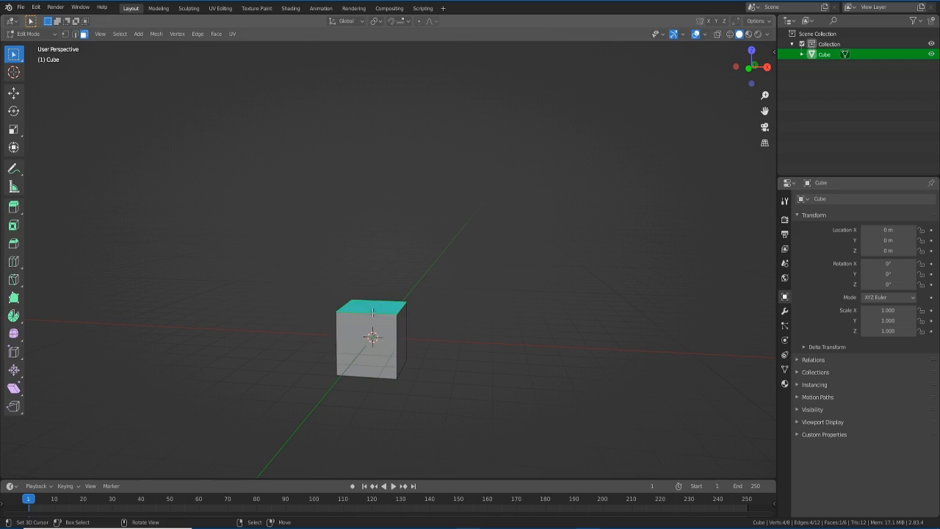
left_click(403, 345)
left_click(370, 311)
left_click(368, 332)
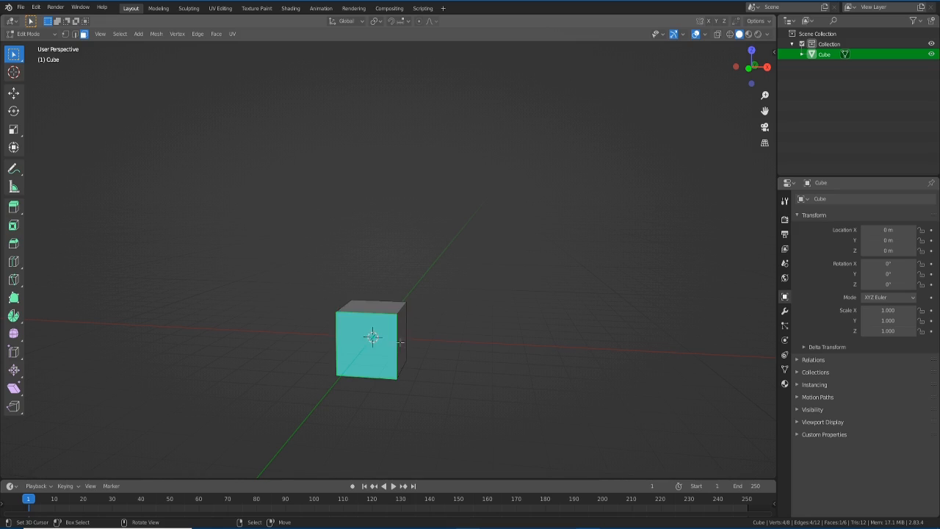
left_click(402, 343)
left_click(372, 337)
left_click(364, 311)
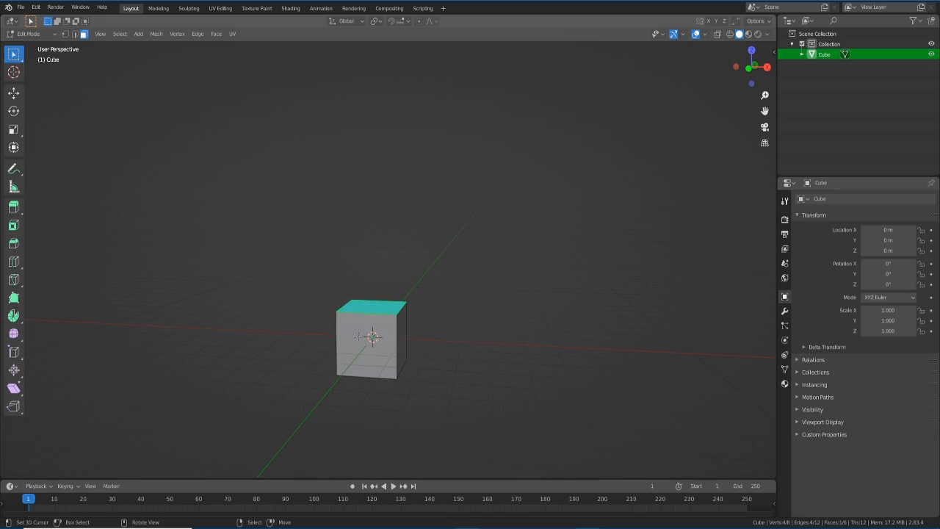
left_click(358, 336)
Try selecting several elements together in vertex, edge and face select modes, finishing with the cube's front and top faces
left_click(65, 34)
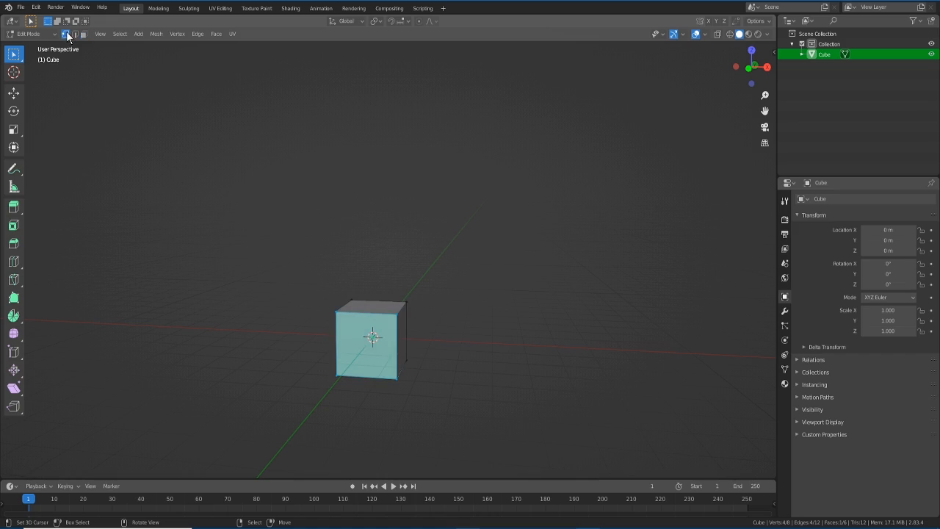
left_click(397, 313)
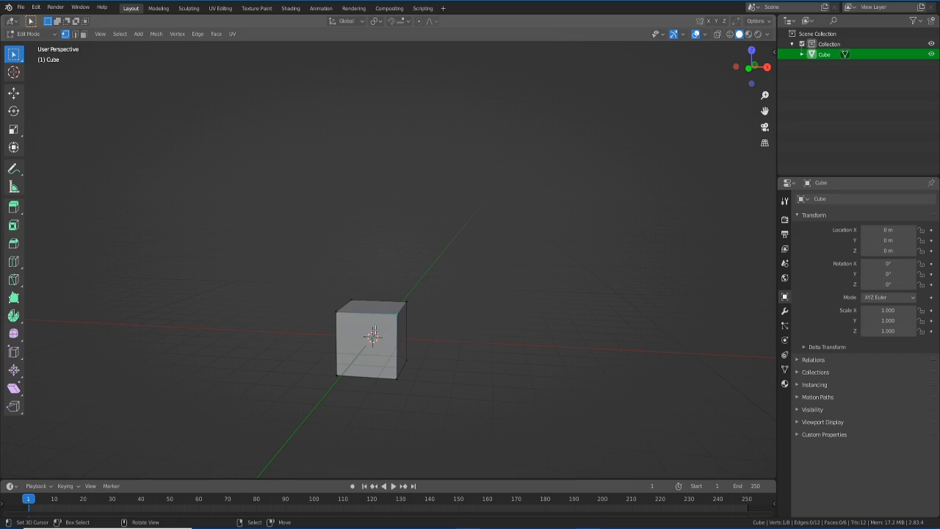
left_click(337, 311, "shift")
left_click(75, 34)
left_click(396, 342)
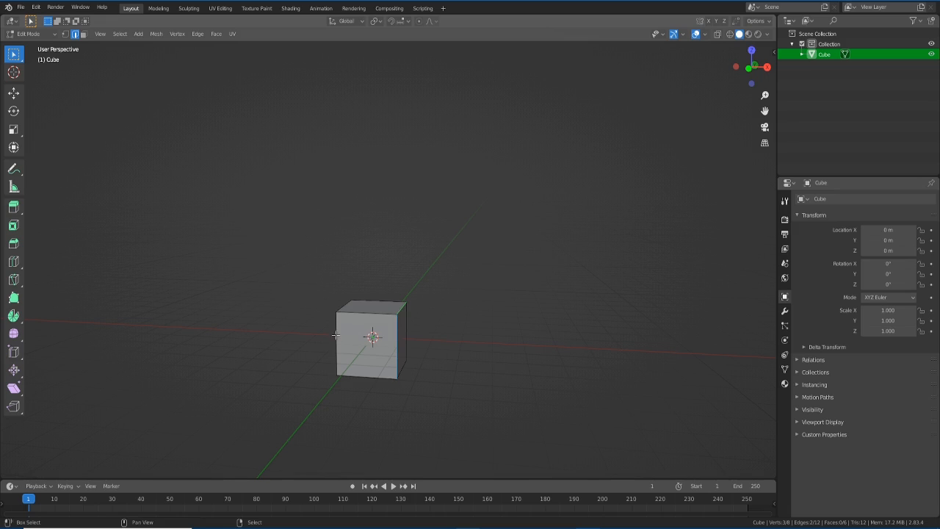
left_click(83, 34)
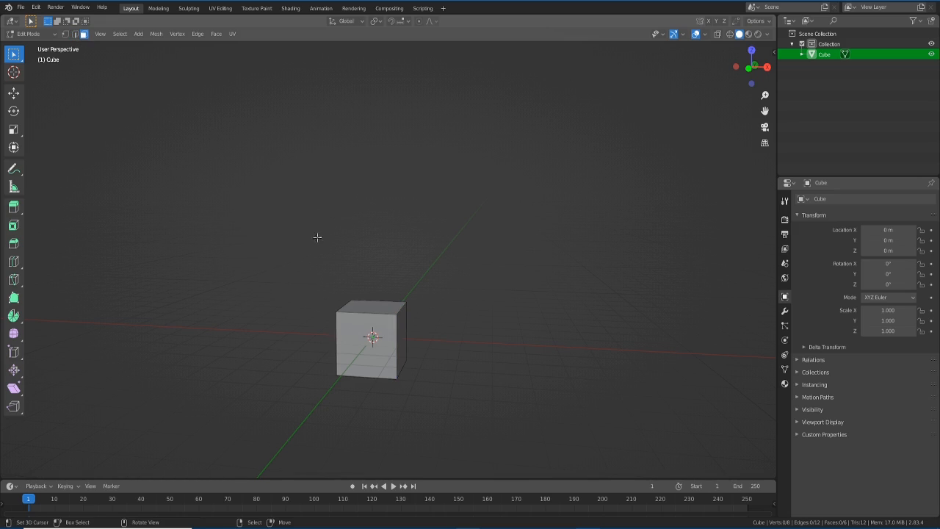
left_click(372, 338)
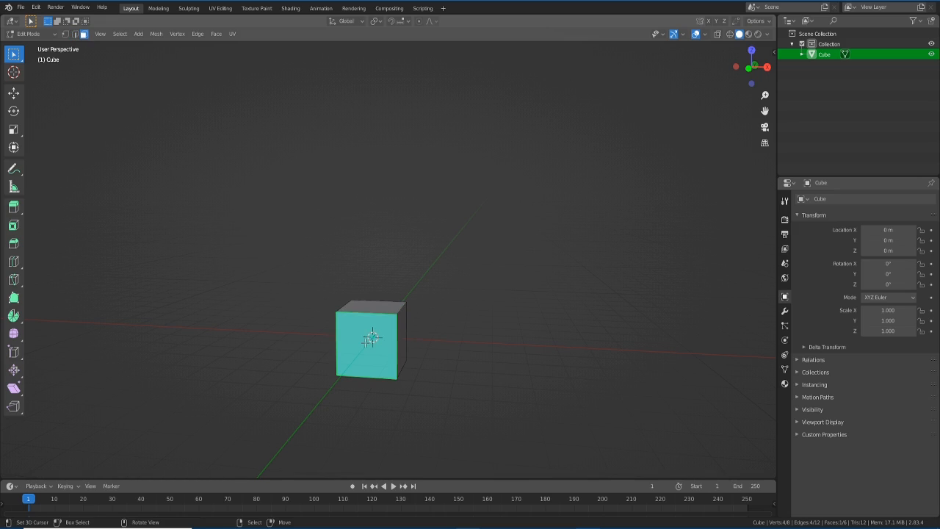
left_click(381, 307, "shift")
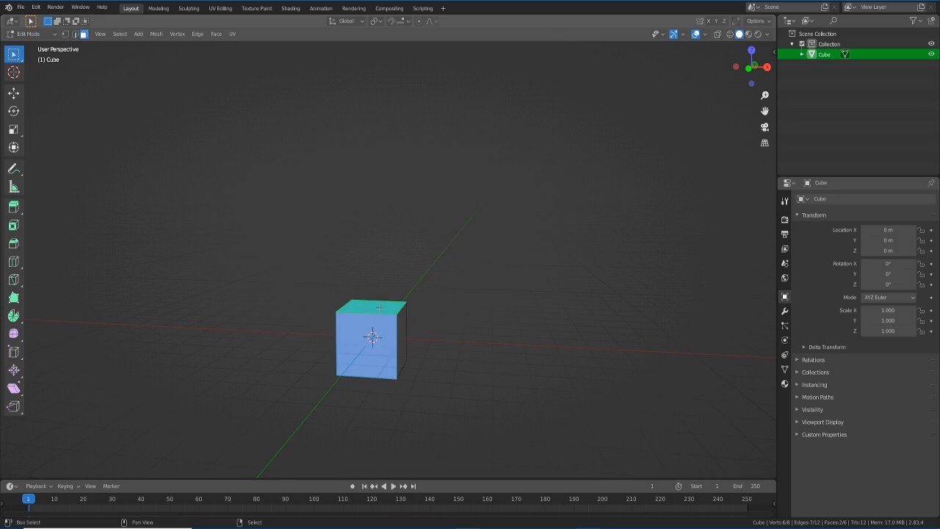
Try to move two diagonally opposite top vertices of the cube in vertex select mode
left_click(65, 33)
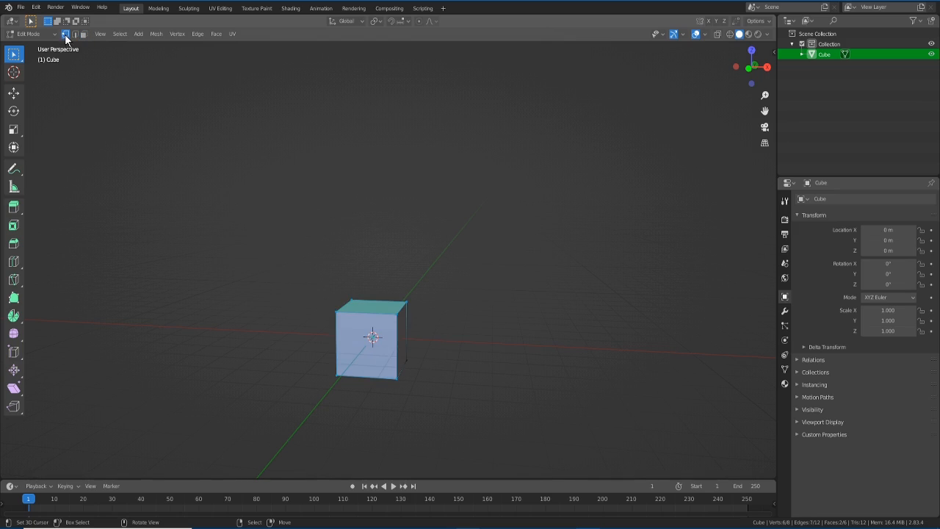
left_click(397, 315)
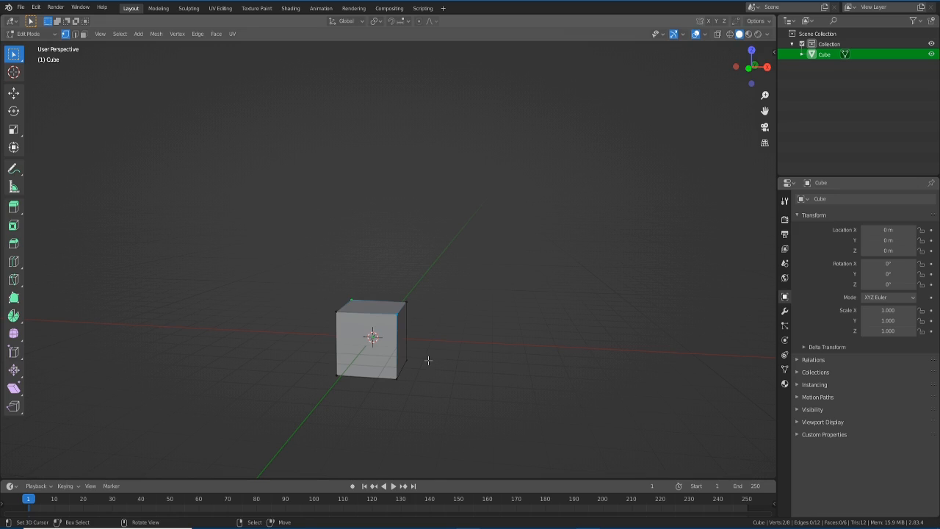
key("g")
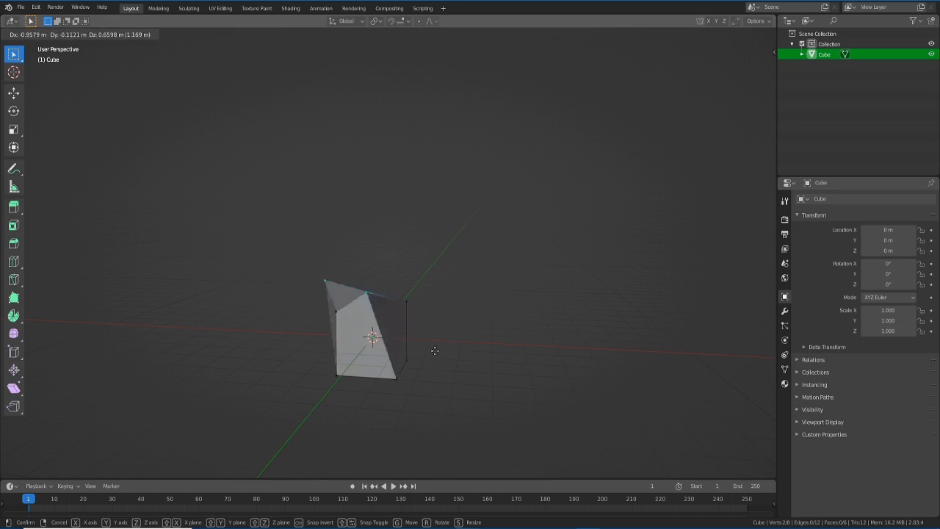
key("Escape")
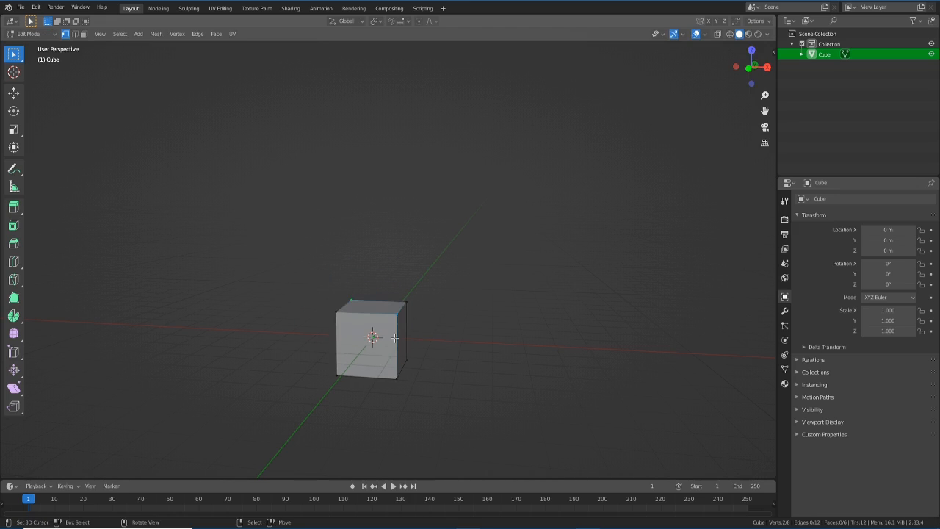
Try to move the cube's front-right vertical edge in edge select mode
left_click(396, 379)
left_click(74, 34)
left_click(399, 336)
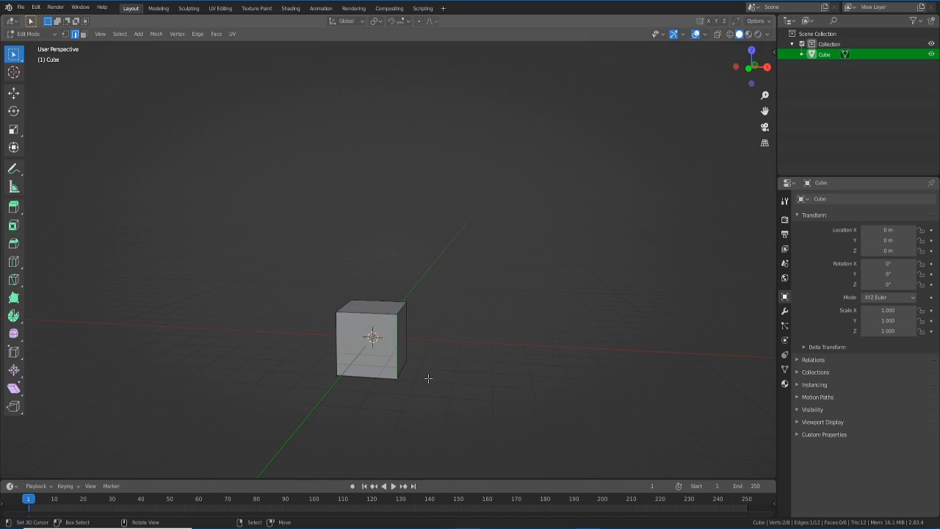
key("g")
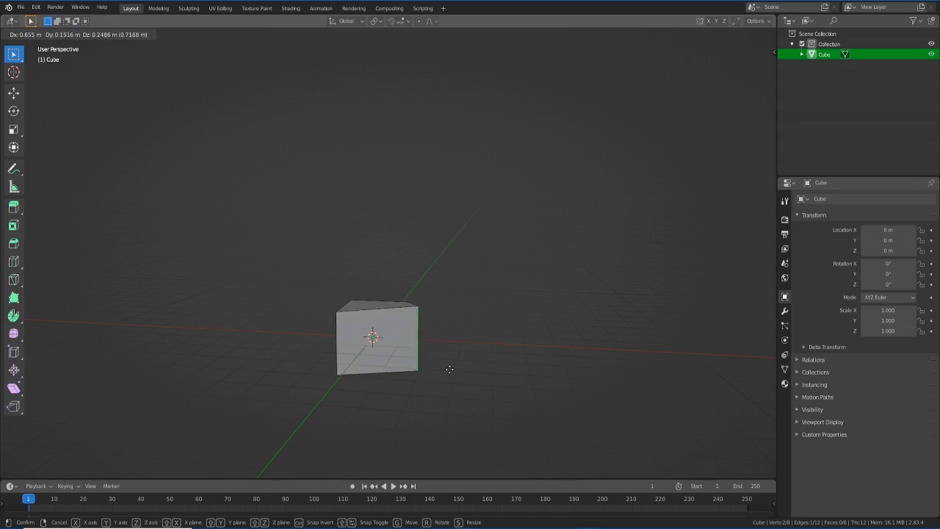
key("Escape")
Clear the selection and try to move the cube's top face in face select mode
key("alt+a")
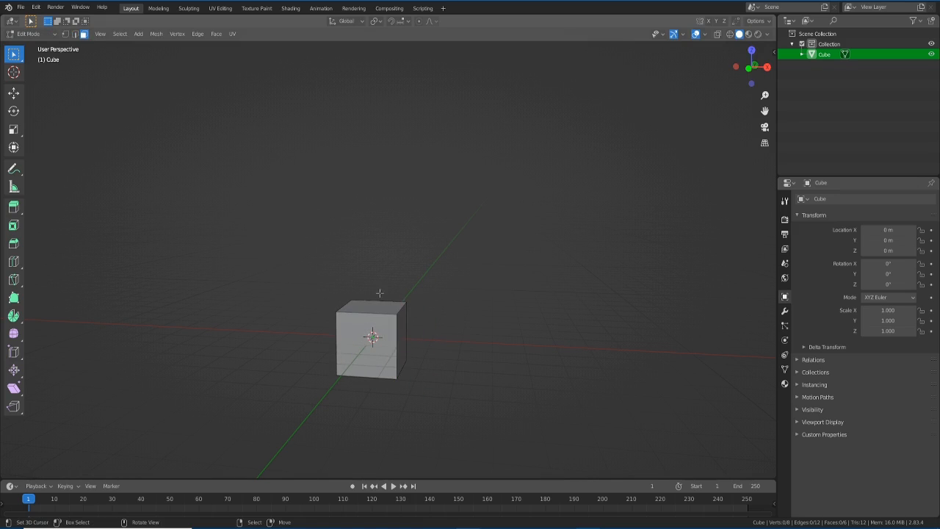
left_click(373, 336)
left_click(380, 307)
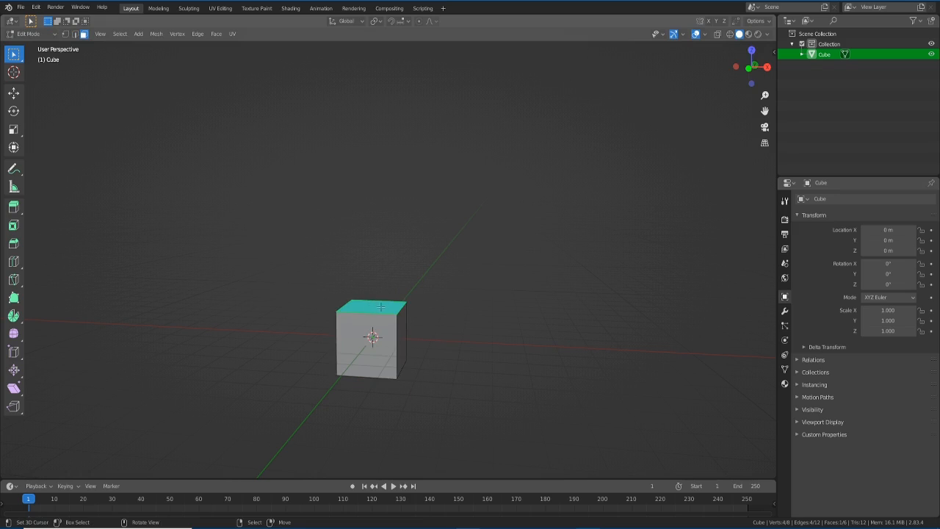
key("g")
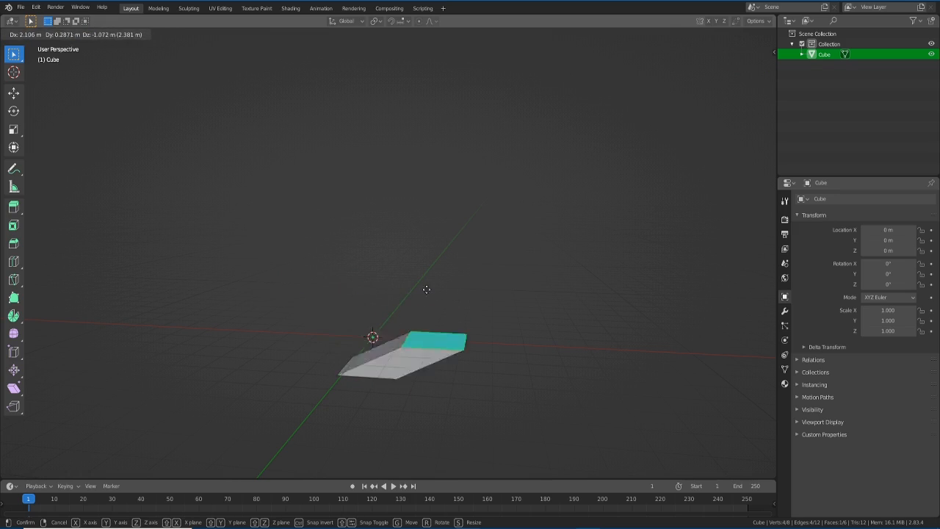
key("Escape")
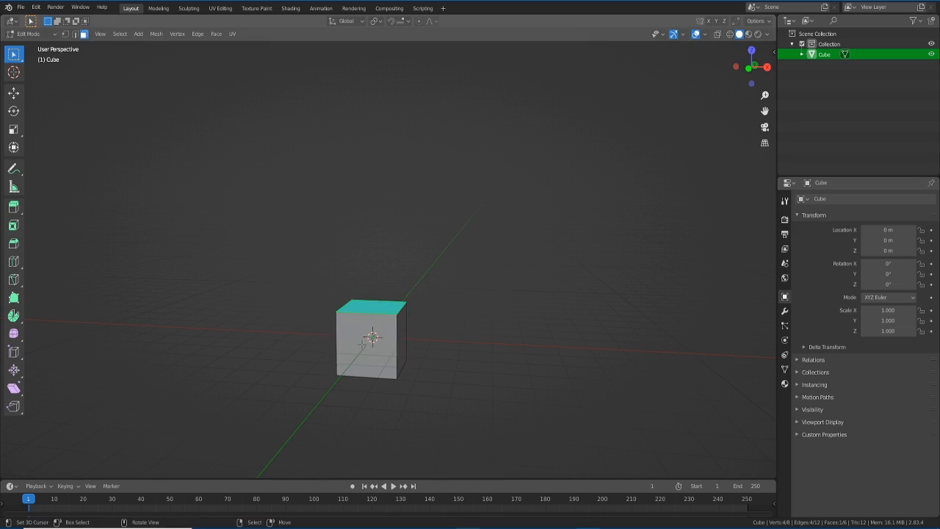
Try to rotate the cube's top face, and do the same with its front face
mouse_move(363, 343)
middle_mouse_down()
mouse_move(363, 323)
mouse_move(363, 343)
mouse_move(353, 343)
middle_mouse_up()
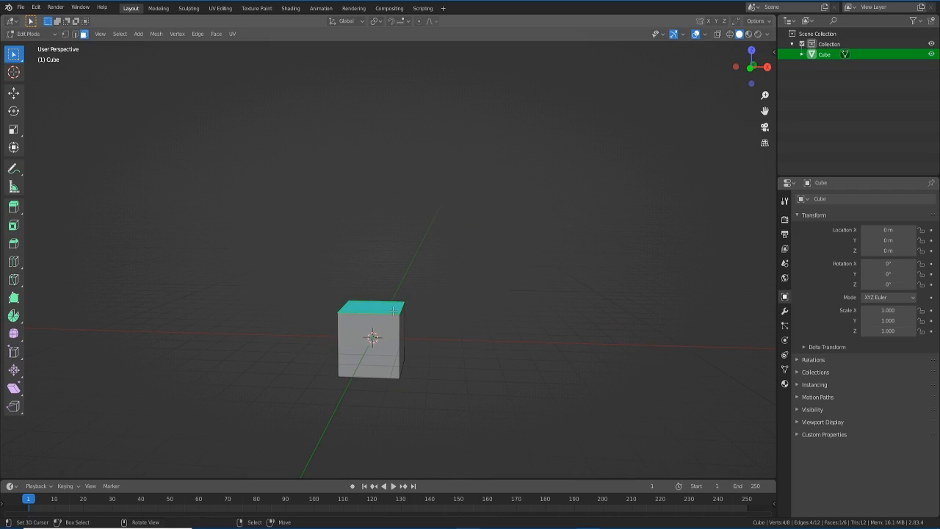
key("r")
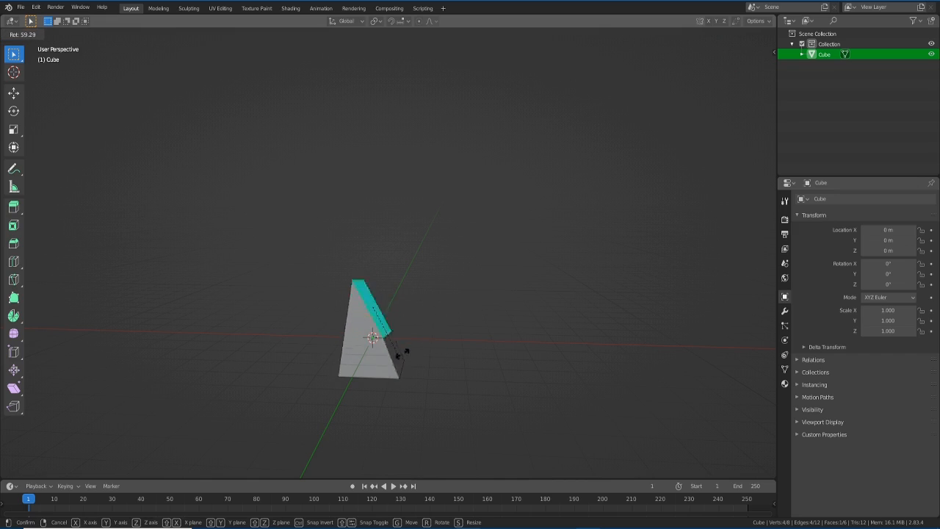
key("Escape")
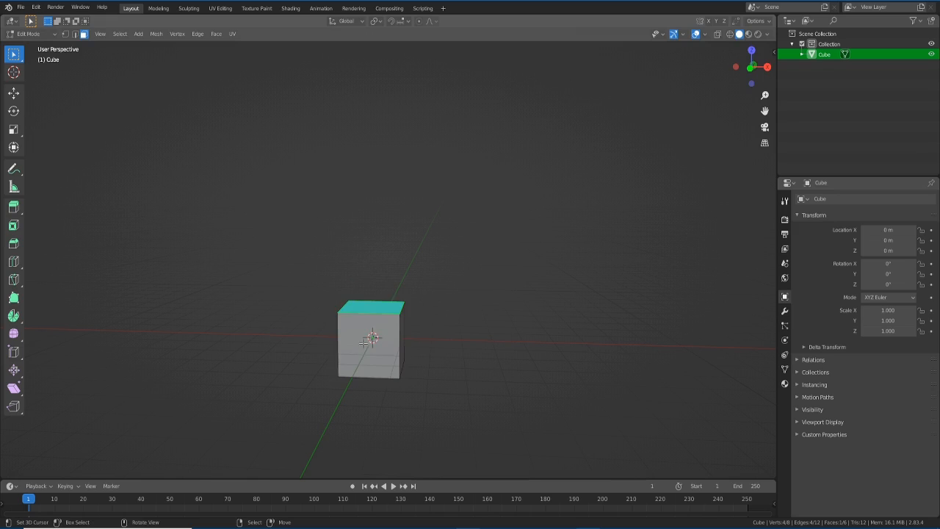
key("a")
key("r")
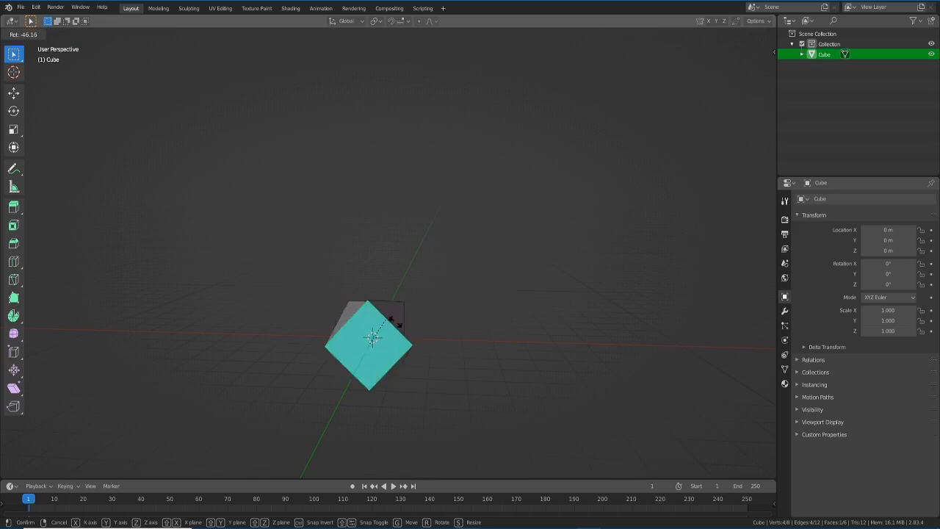
key("Escape")
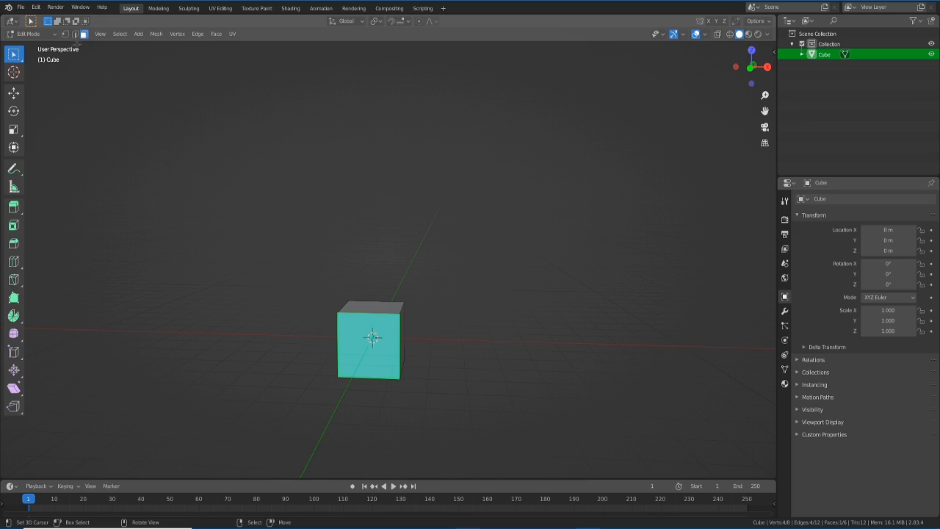
Try to rotate the cube's upper front edge in edge select mode and its two end vertices in vertex select mode
left_click(75, 34)
left_click(361, 313)
key("r")
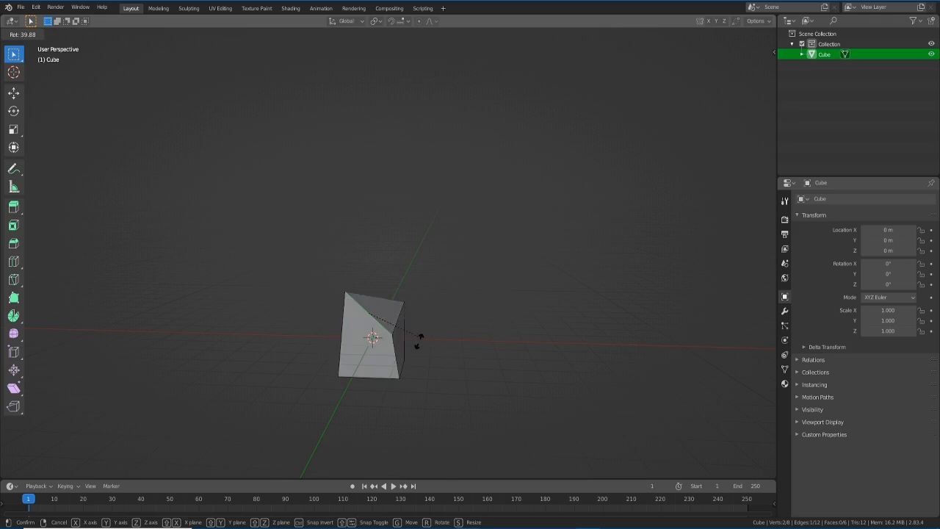
key("Escape")
left_click(65, 34)
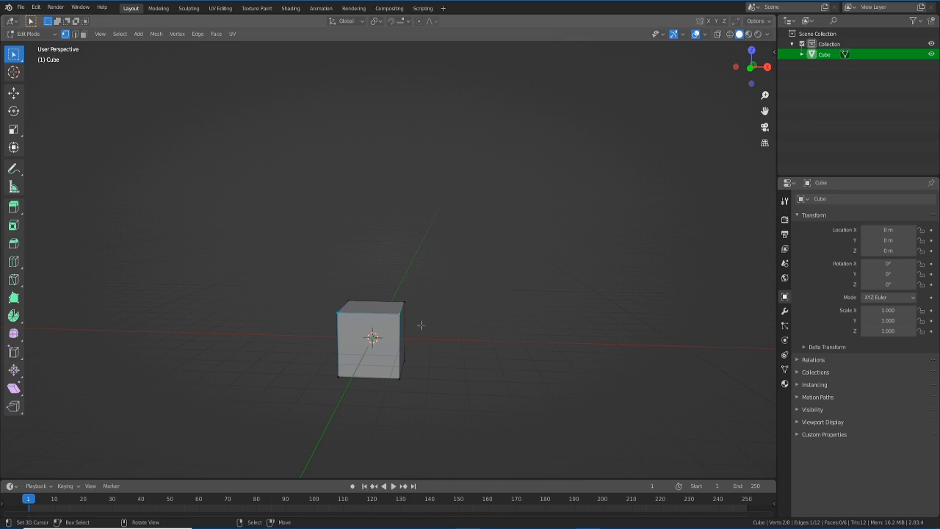
key("r")
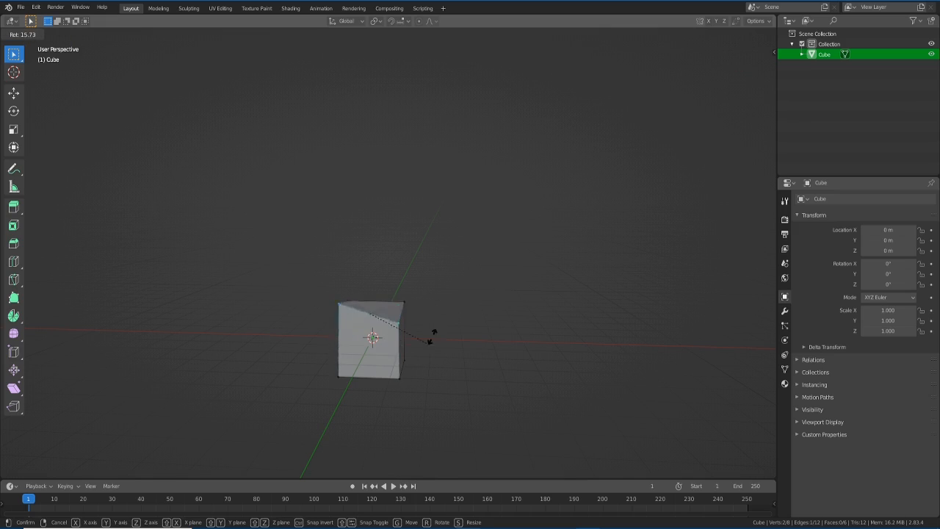
key("Escape")
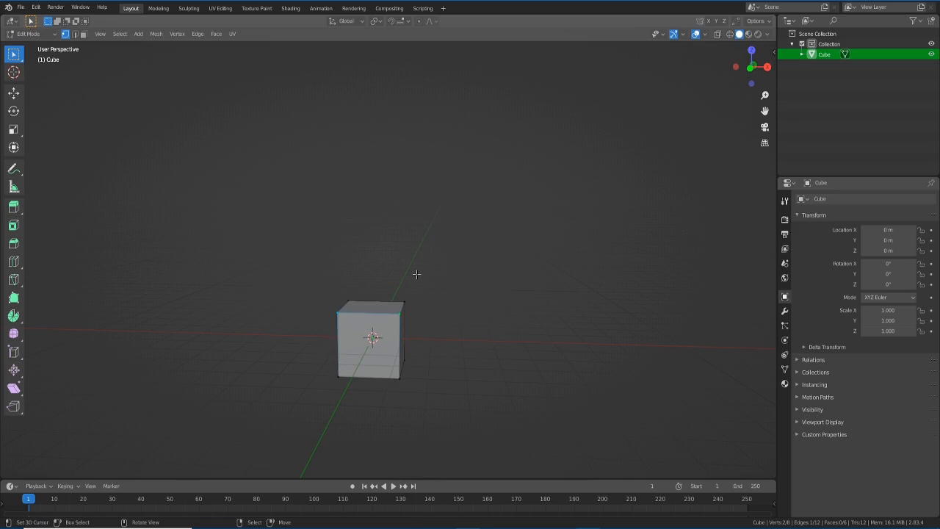
Return to the front orthographic view and frame the cube just below the middle of the viewport
scroll(382, 362, "up", 1)
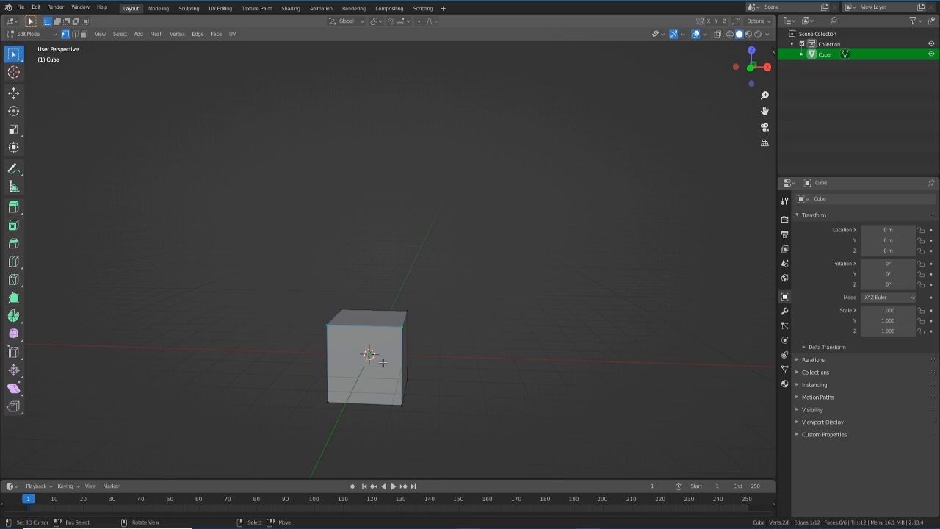
key("KP_1")
scroll(382, 362, "up", 2)
middle_click_drag(433, 432, 429, 286, "shift")
key("KP_1")
scroll(455, 276, "down", 3)
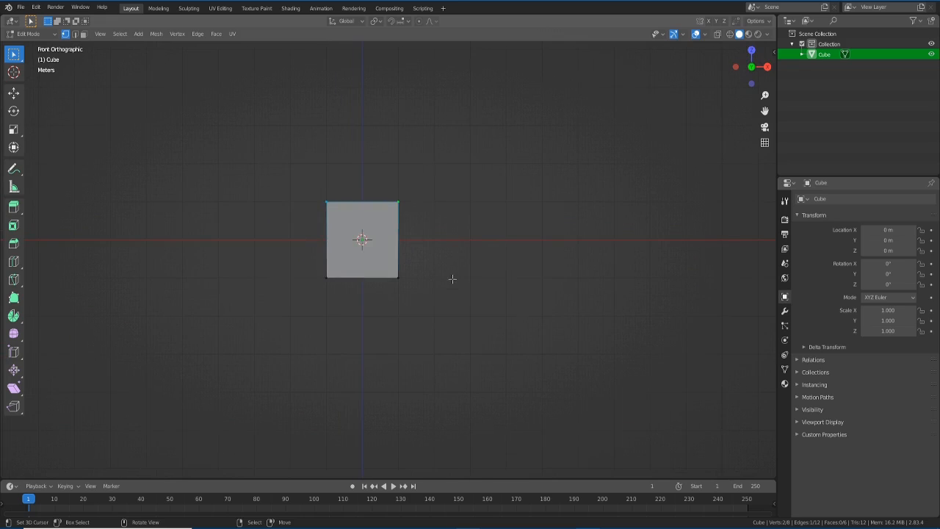
scroll(360, 263, "up", 2, "shift")
scroll(364, 262, "up", 4)
scroll(360, 259, "down", 3)
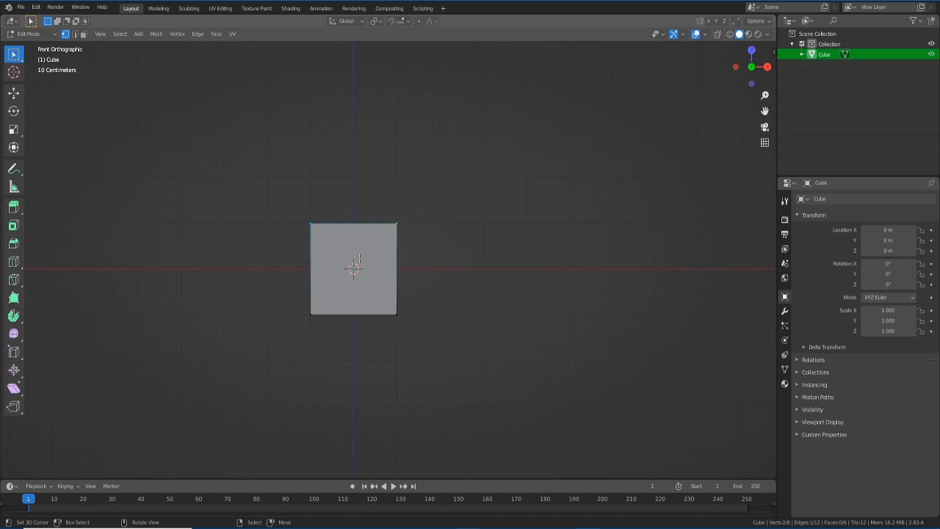
middle_click_drag(359, 258, 337, 305, "shift")
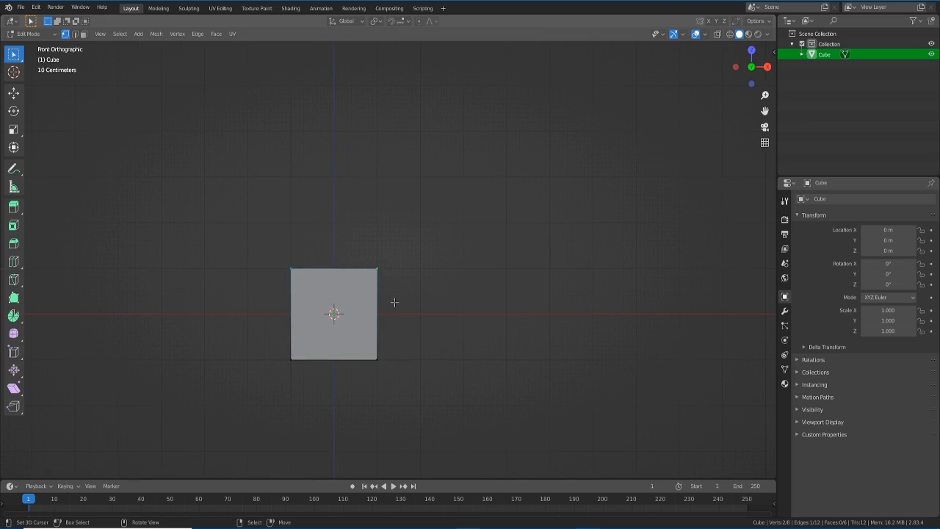
Try to scale the two selected upper front vertices while viewing the cube at an angle
middle_click_drag(392, 258, 363, 300)
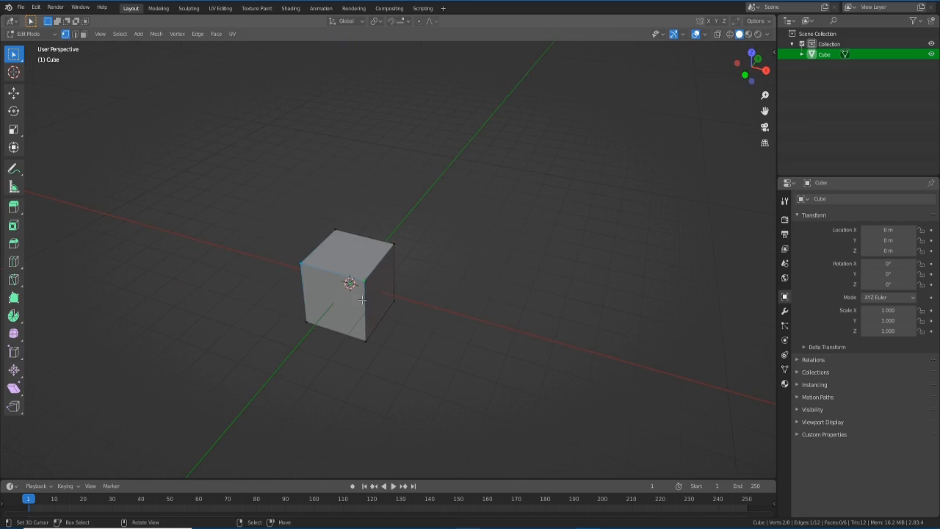
key("s")
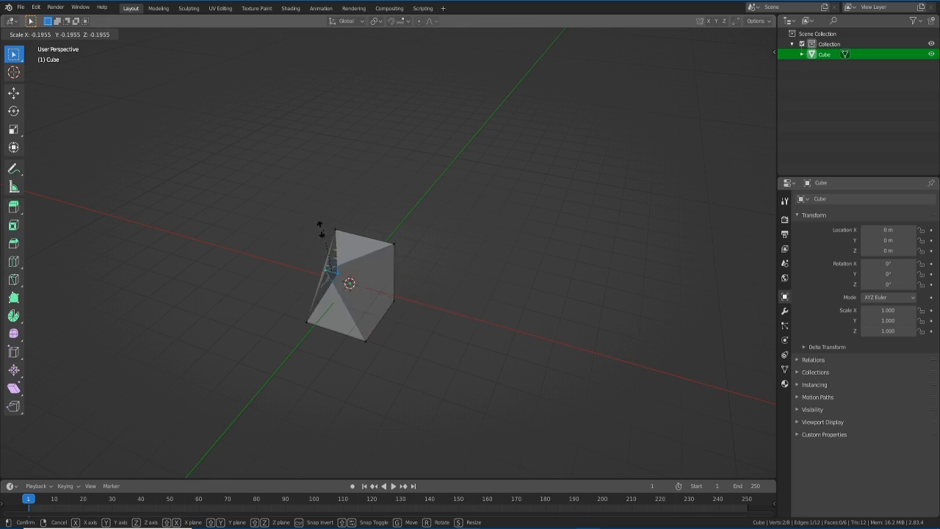
right_click(568, 345)
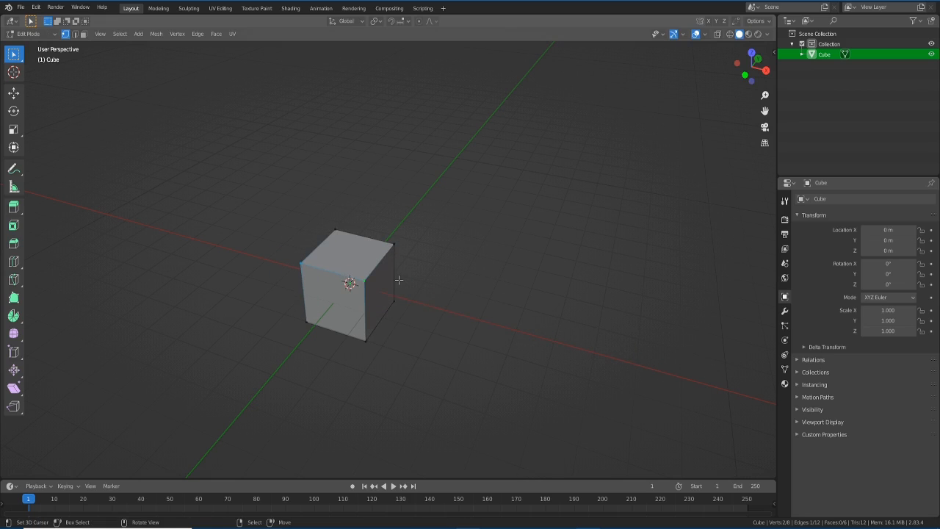
Try to scale the cube's top face in face select mode
middle_click_drag(399, 280, 409, 289)
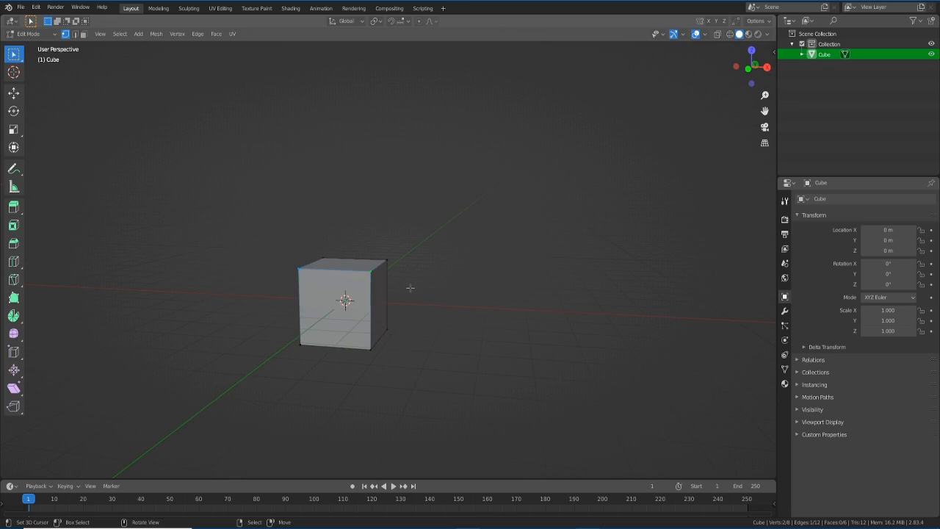
key("3")
left_click(352, 269)
key("s")
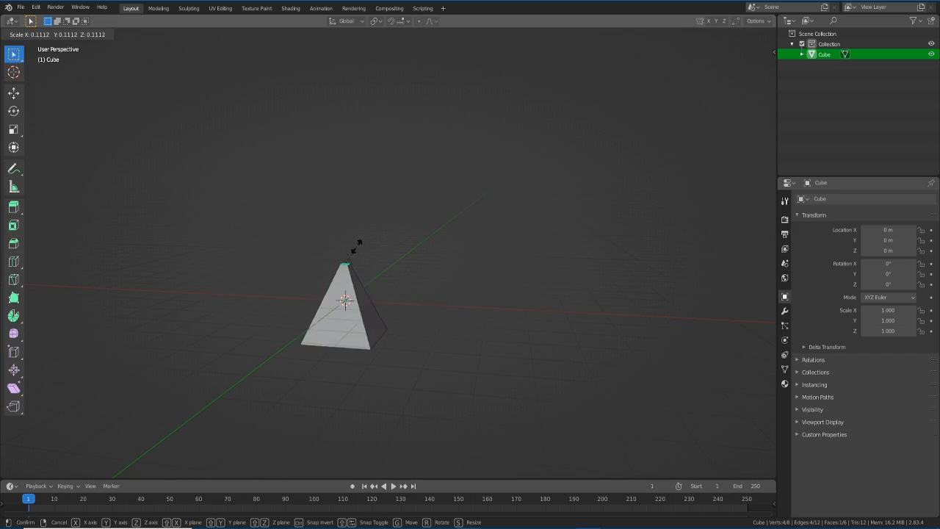
key("Escape")
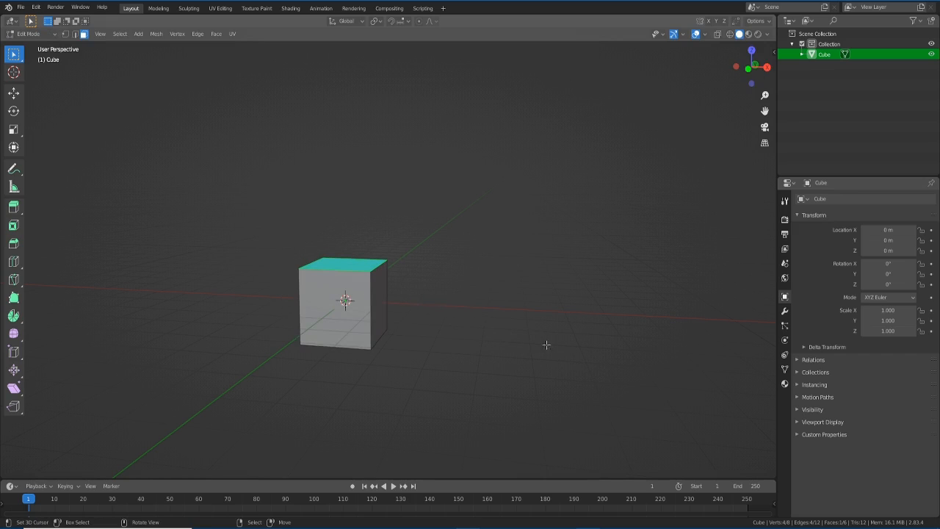
Try to scale the right edge of the cube's top face in edge select mode
left_click(75, 35)
left_click(378, 264)
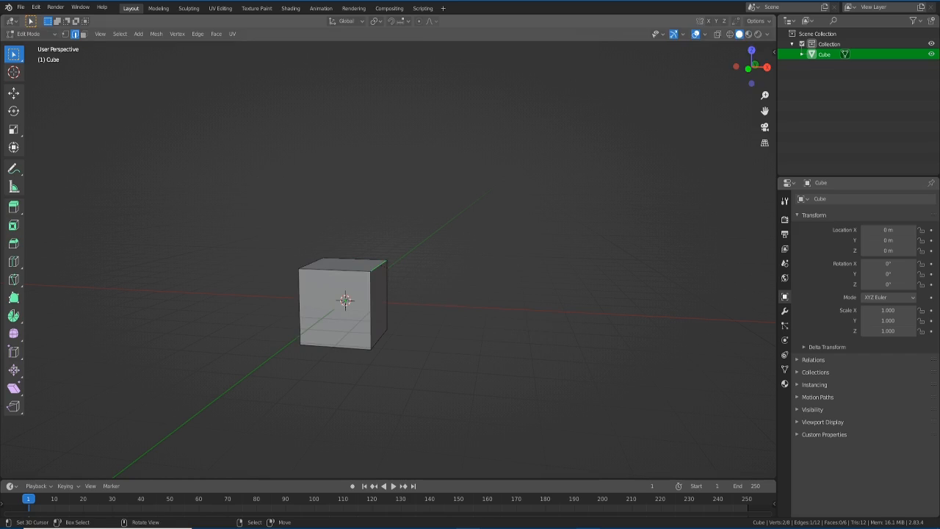
key("s")
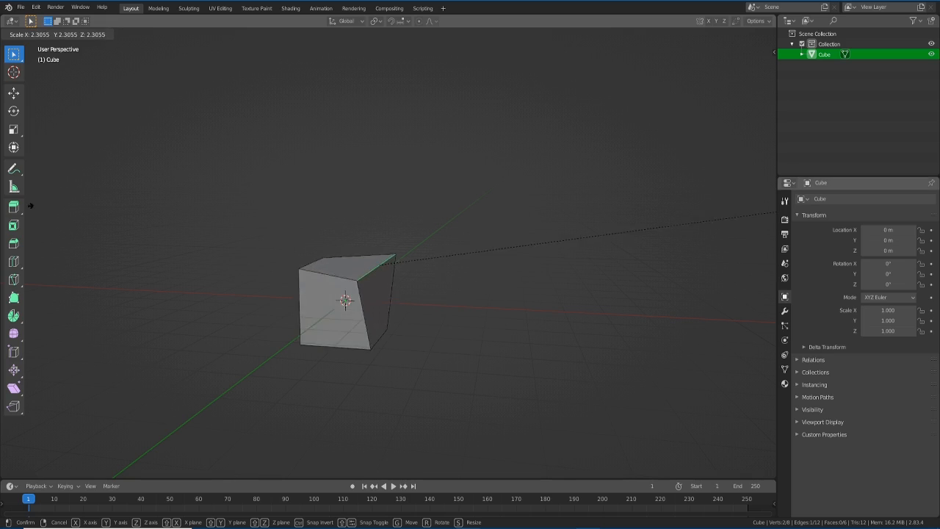
right_click(654, 251)
mouse_move(422, 313)
middle_mouse_down()
mouse_move(434, 334)
mouse_move(420, 317)
mouse_move(434, 317)
middle_mouse_up()
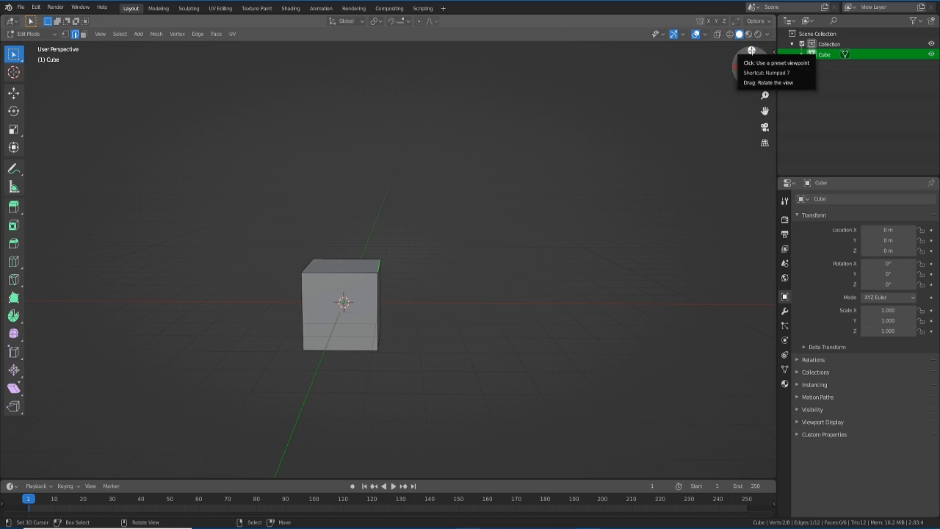
Try to move the cube's top face along the Z axis in face select mode
mouse_move(566, 265)
middle_mouse_down()
mouse_move(544, 237)
mouse_move(559, 281)
middle_mouse_up()
key("z")
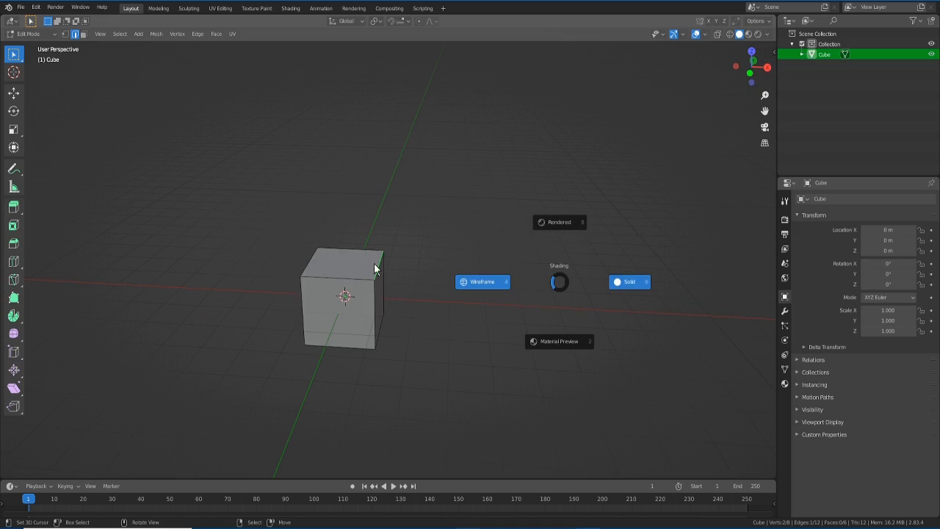
key("Escape")
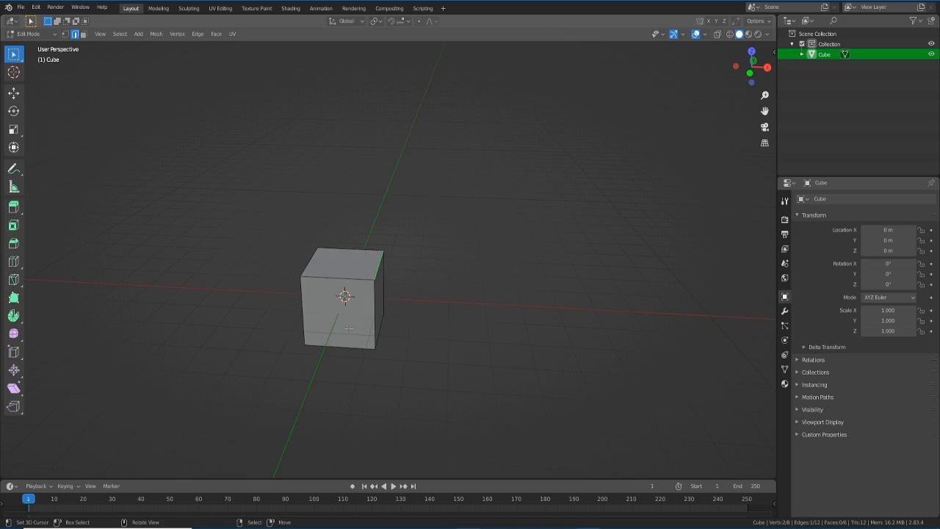
left_click(83, 35)
left_click(343, 274)
key("g")
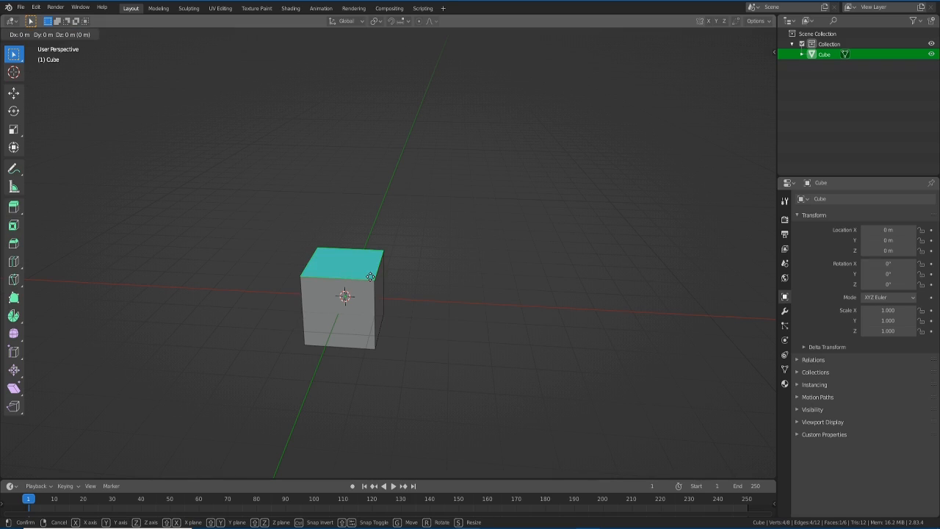
key("z")
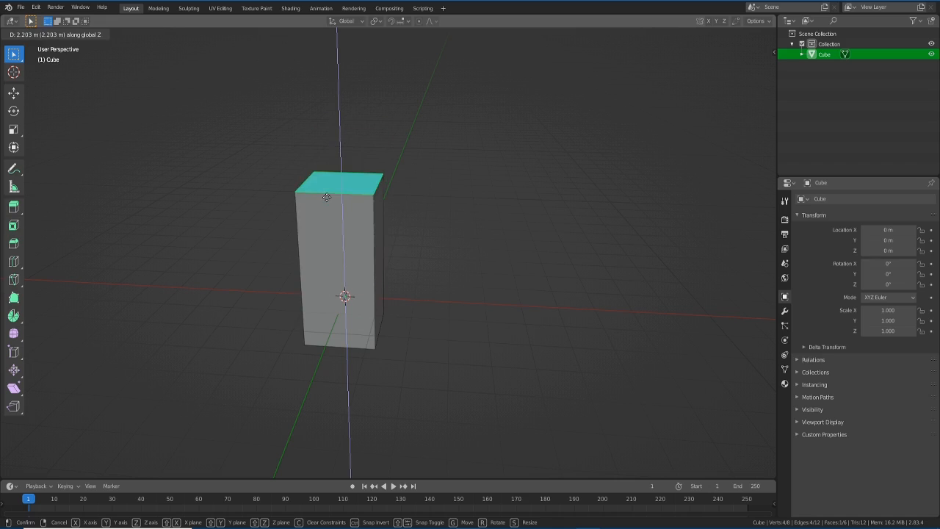
right_click(331, 222)
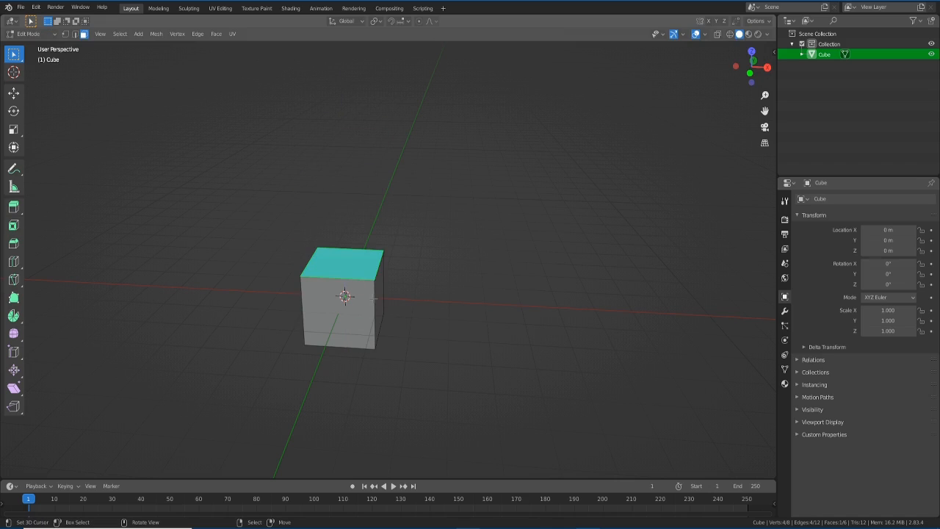
Try to move the cube's right face along the X axis
left_click(381, 301)
key("g")
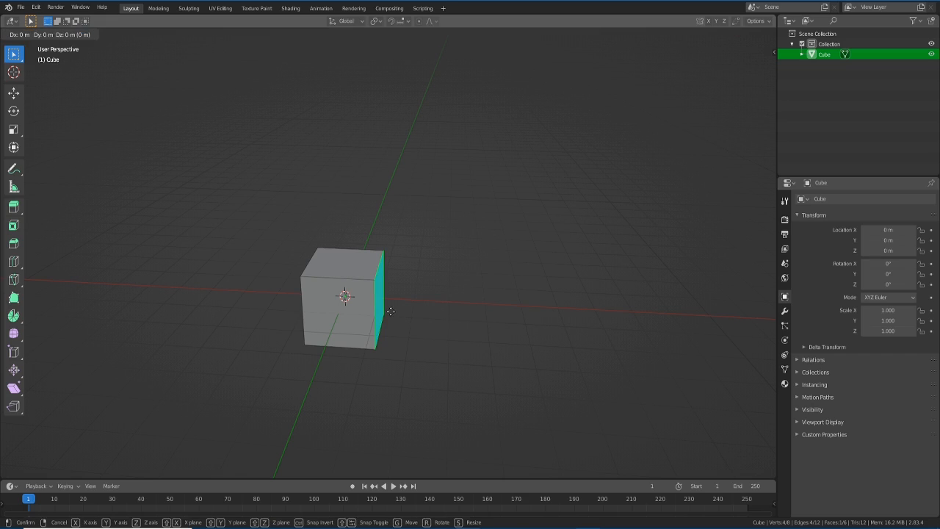
key("x")
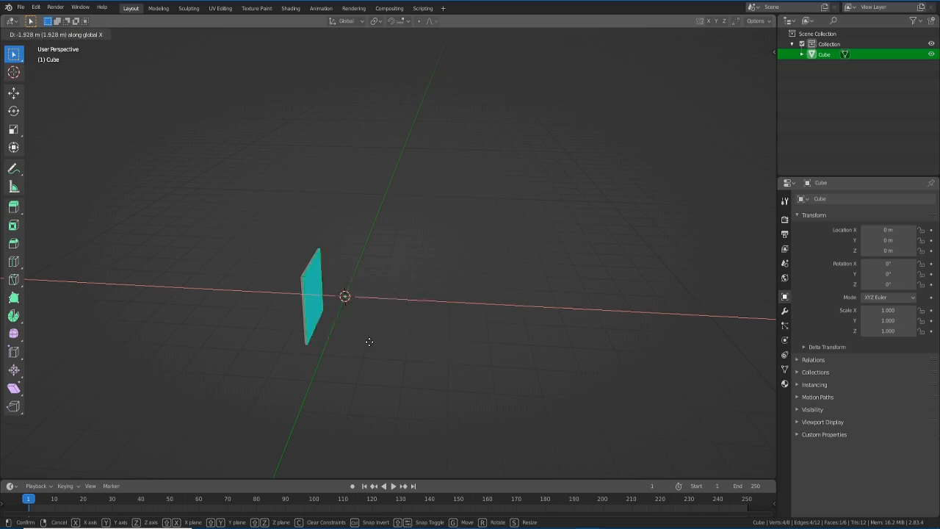
right_click(461, 342)
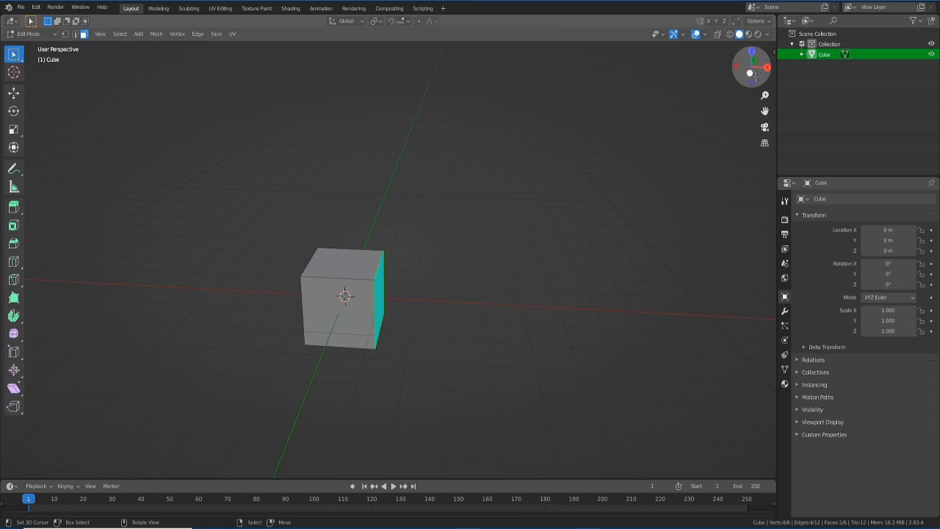
Orbit and pan around the cube with the navigation gizmo and deselect its right face
left_click_drag(767, 66, 735, 72)
left_click_drag(765, 110, 764, 110)
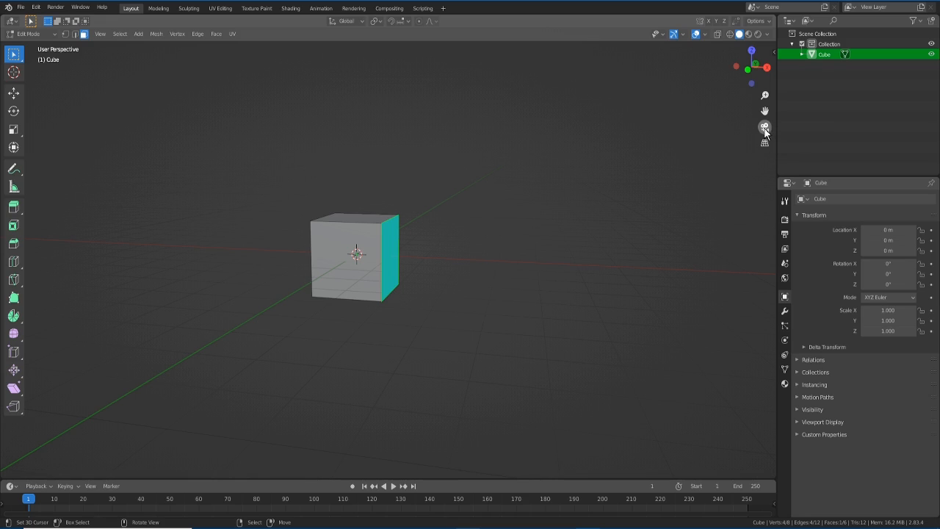
left_click(759, 133)
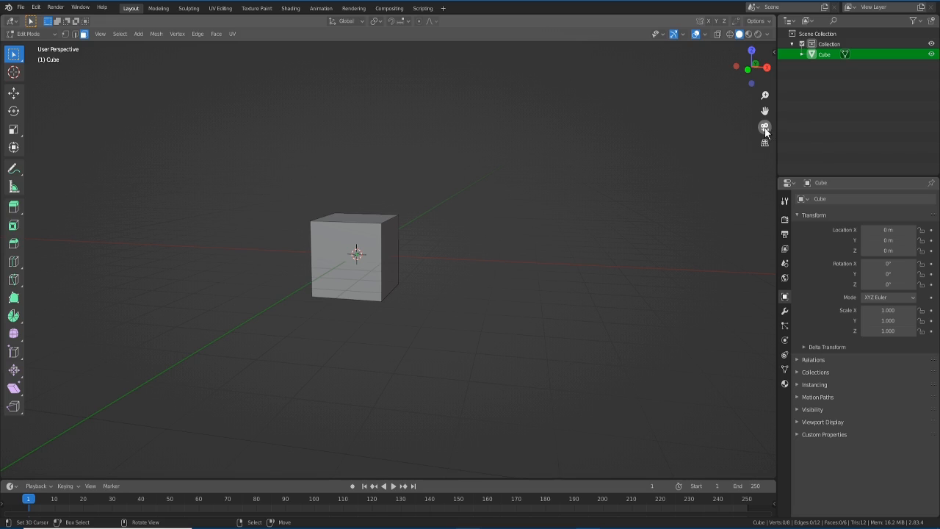
middle_click_drag(480, 243, 487, 266)
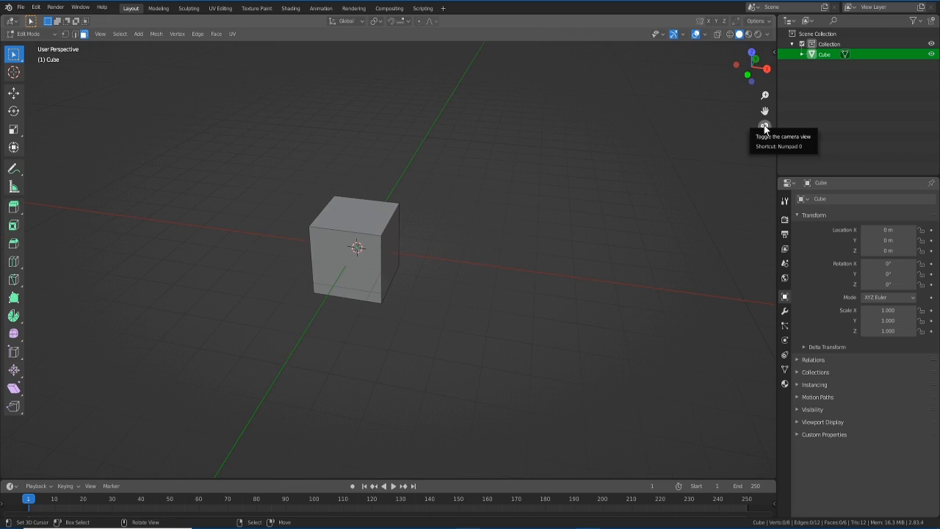
View the cube from the front, right, top, back and left in orthographic projection, ending on the front view
key("KP_1")
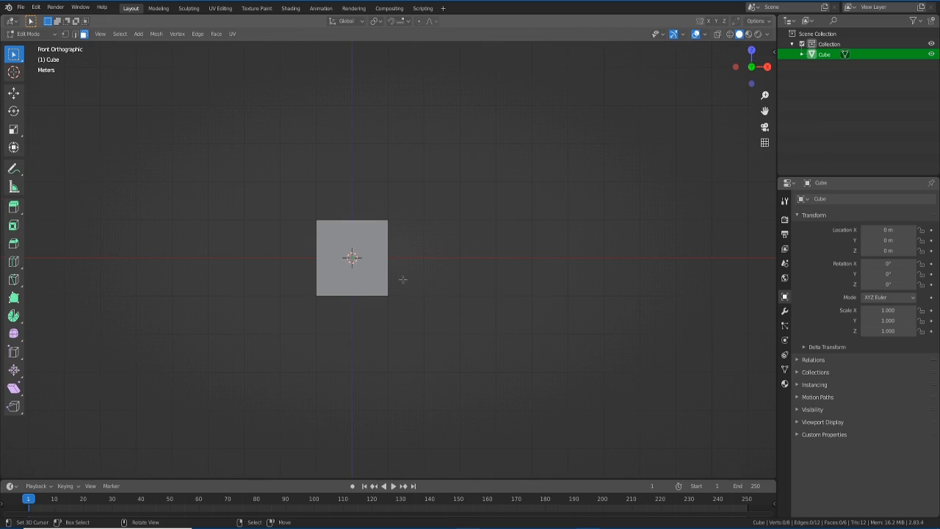
key("KP_2")
key("KP_1")
key("KP_3")
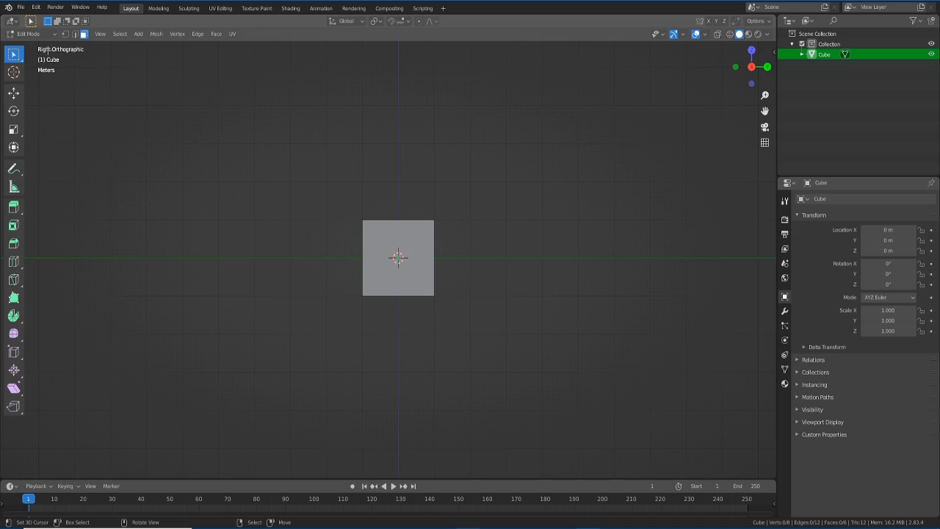
key("KP_1")
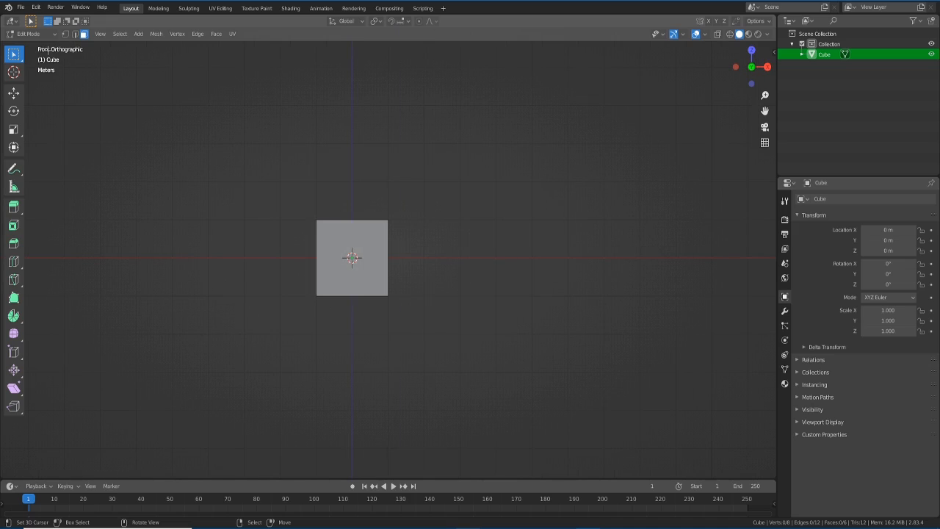
key("KP_7")
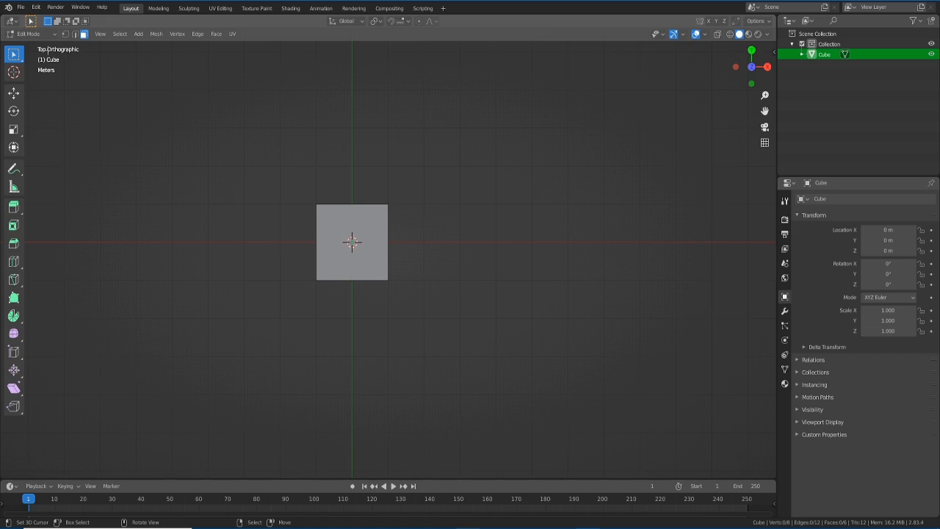
key("KP_1")
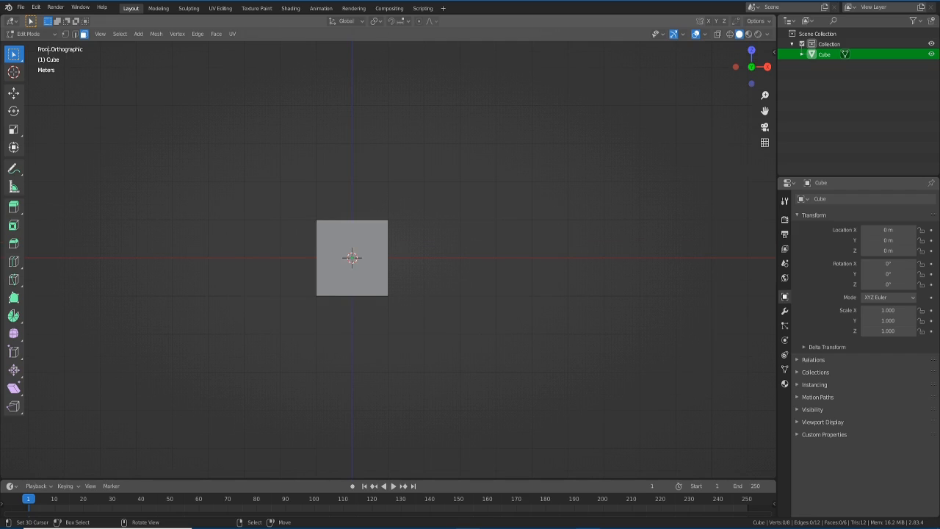
key("ctrl+KP_1")
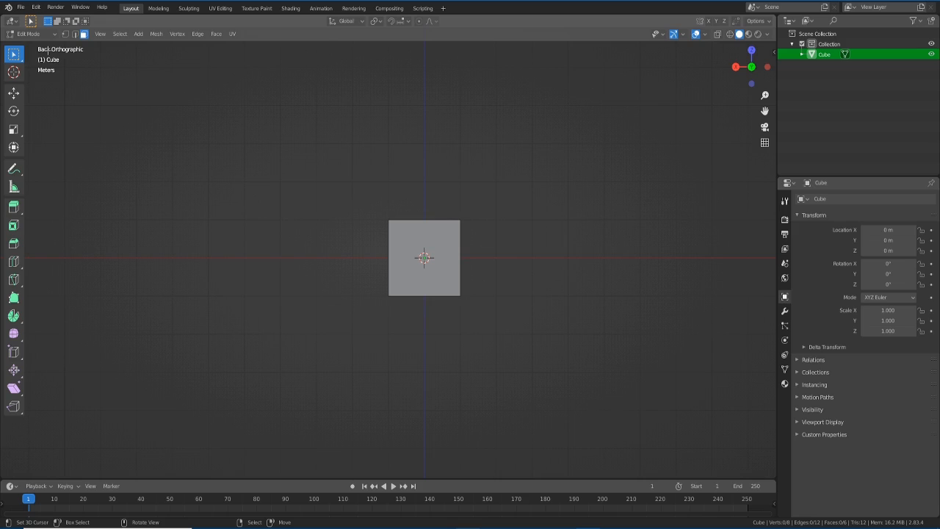
key("KP_3")
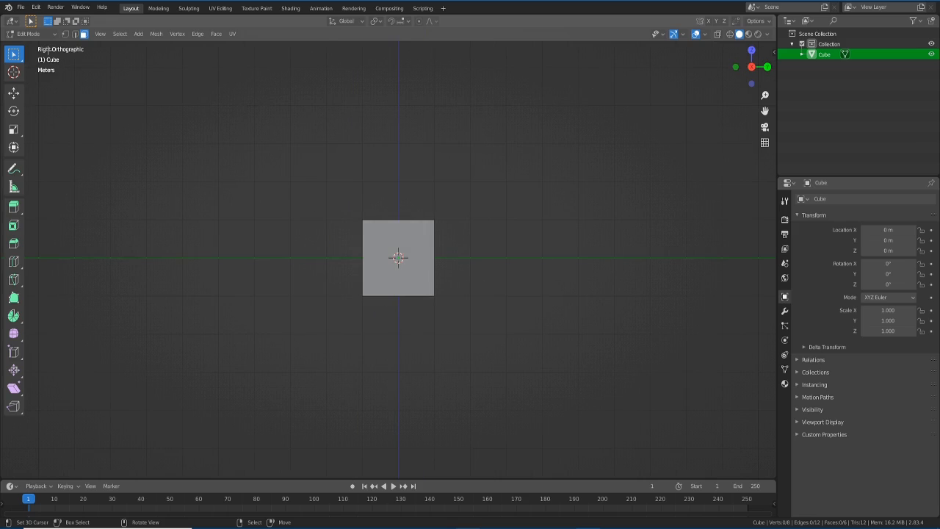
key("ctrl+KP_3")
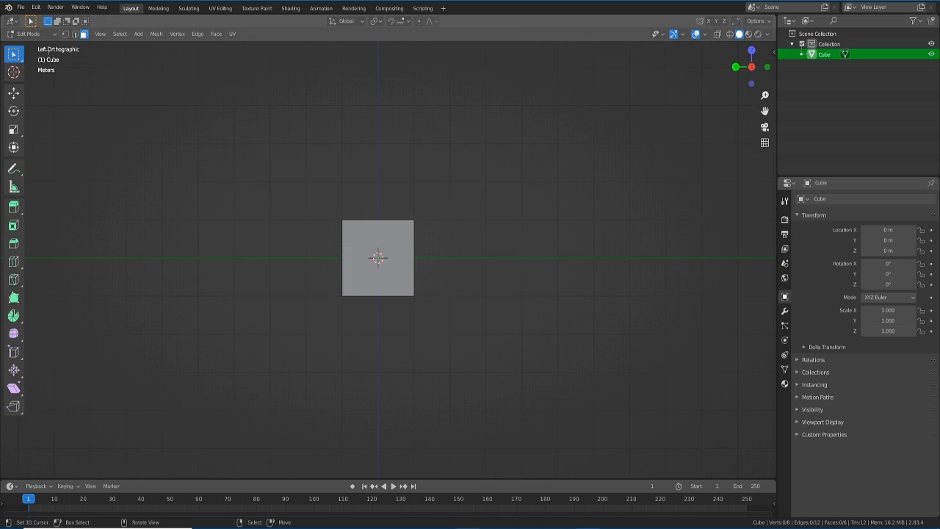
key("KP_1")
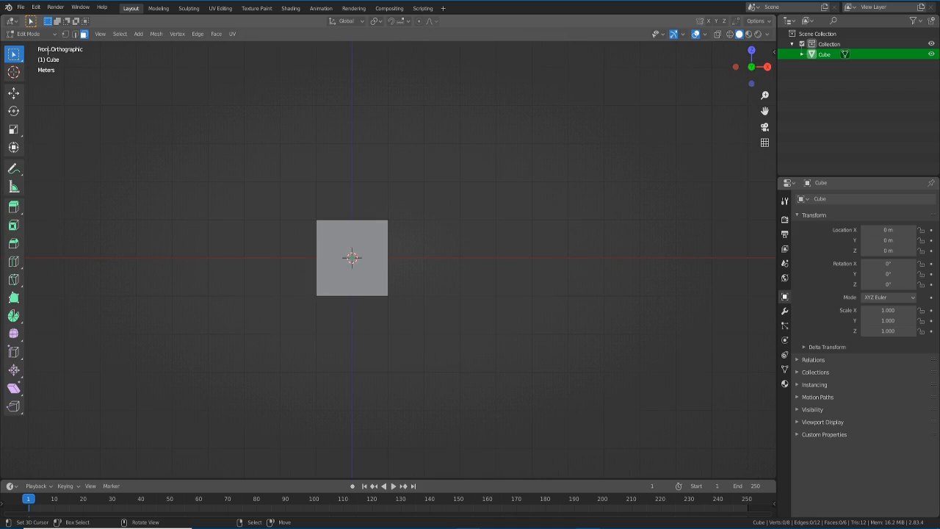
Toggle the front view of the cube repeatedly between perspective and orthographic projection to compare them
key("KP_5")
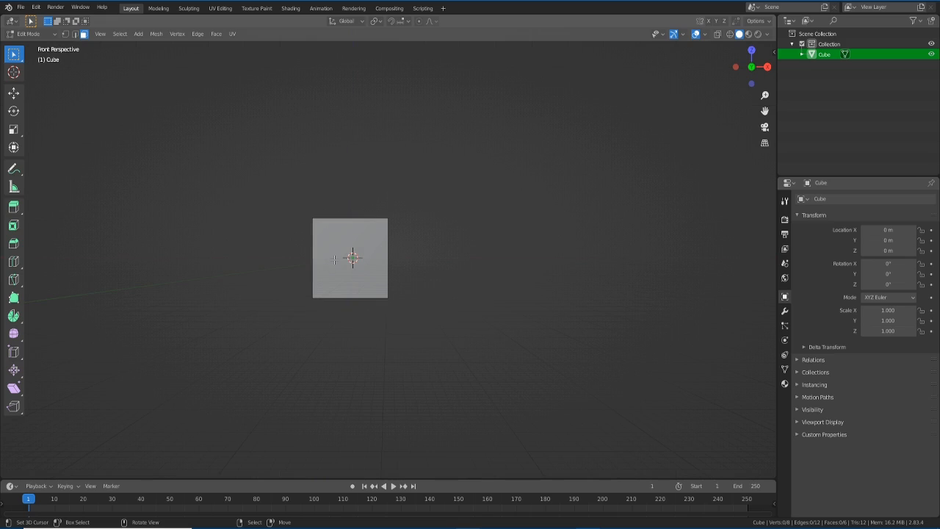
key("KP_5")
key("KP_5")
key("KP_5")
key("KP_5")
key("KP_5")
key("KP_5")
key("KP_5")
key("KP_5")
key("KP_5")
key("KP_5")
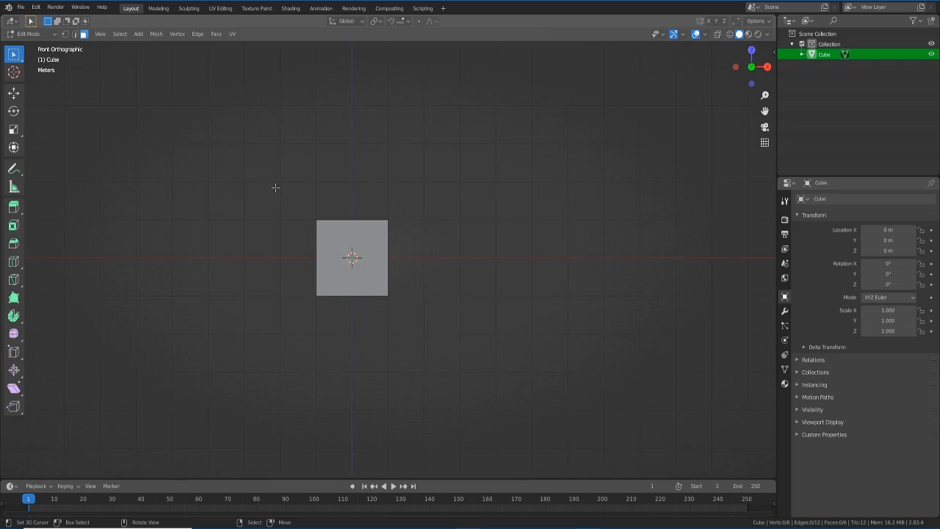
key("KP_5")
Compare perspective and orthographic projection on an angled view of the cube, ending in perspective
scroll(395, 302, "up", 3)
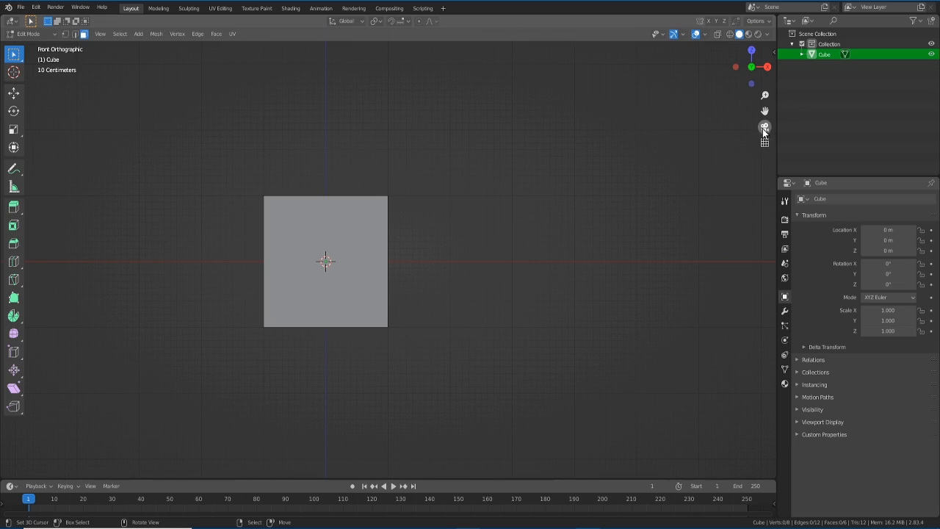
middle_click_drag(409, 251, 441, 279)
scroll(441, 280, "down", 4)
middle_click_drag(415, 318, 476, 286)
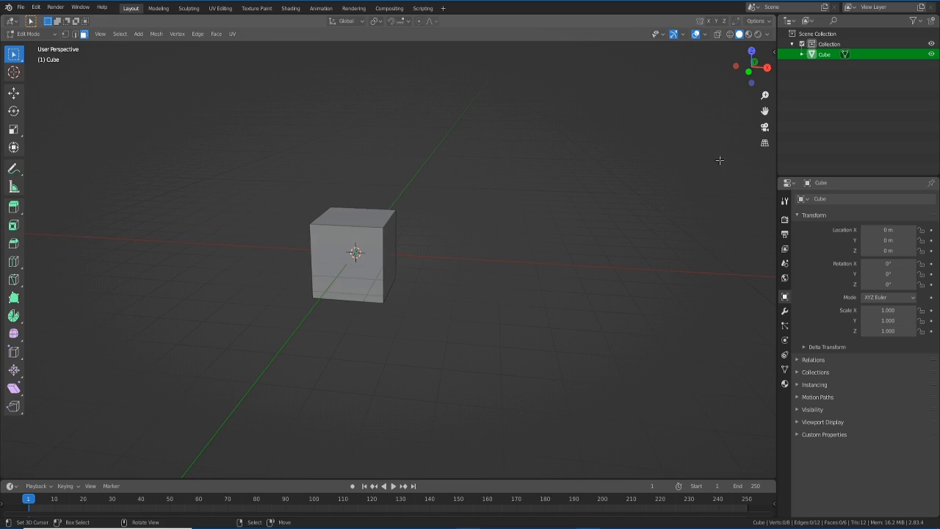
left_click(765, 145)
left_click(765, 144)
left_click(765, 144)
left_click(765, 144)
left_click(765, 144)
left_click(766, 144)
left_click(765, 144)
left_click(766, 144)
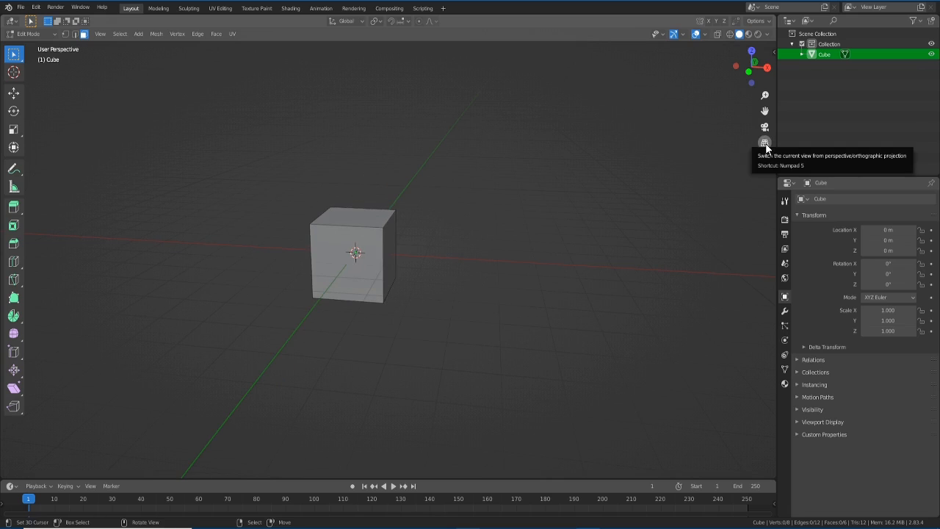
Extrude the cube's top face upward by a bit less than the cube's own height
middle_click_drag(279, 346, 309, 319)
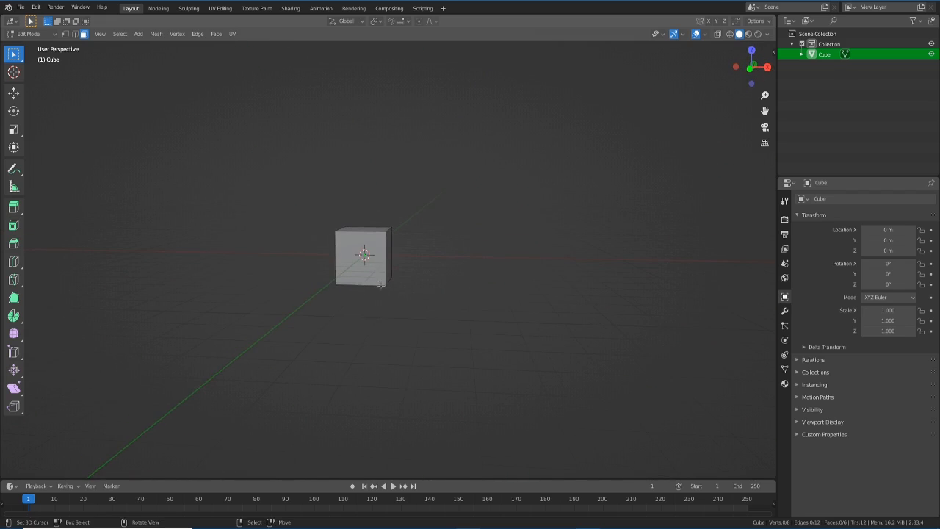
middle_click_drag(366, 301, 363, 268)
left_click(361, 209)
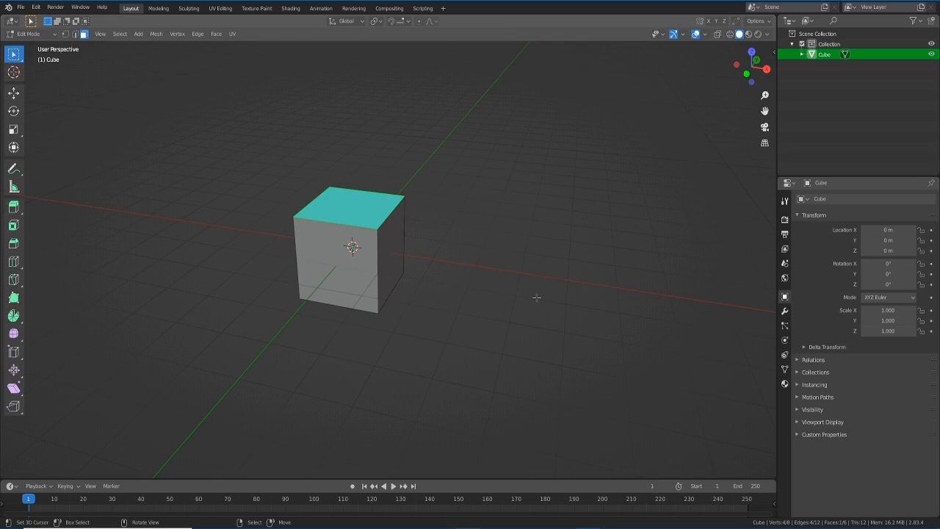
key("e")
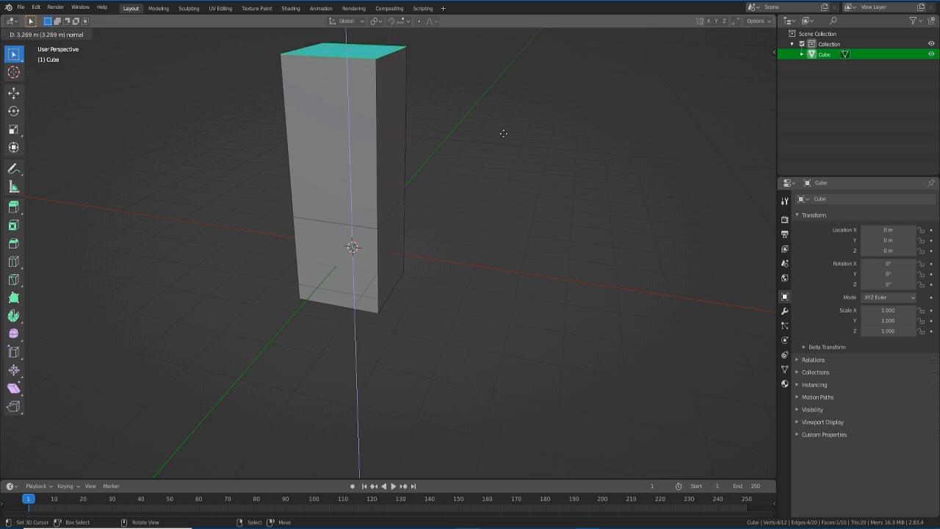
left_click(490, 235)
Select the upper front face, the upper side face and the top face of the extruded block in turn
left_click(353, 189)
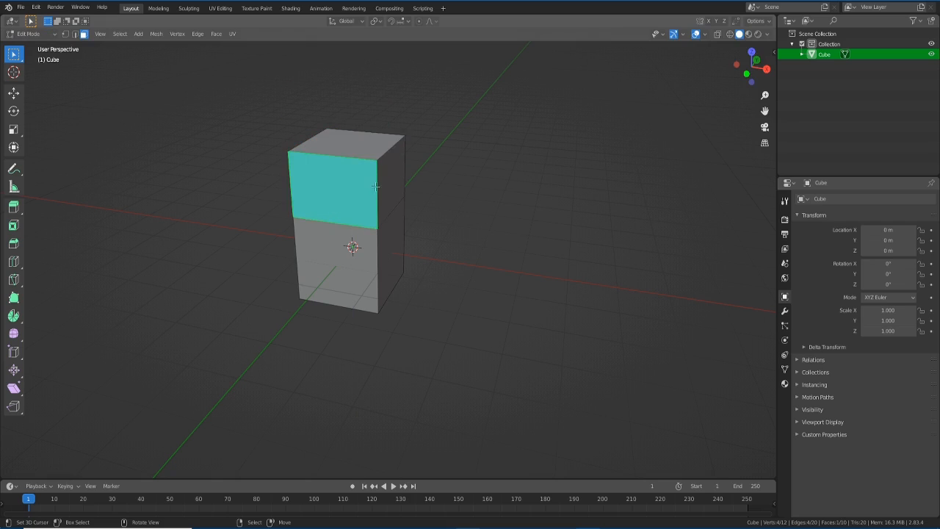
left_click(386, 179)
left_click(358, 144)
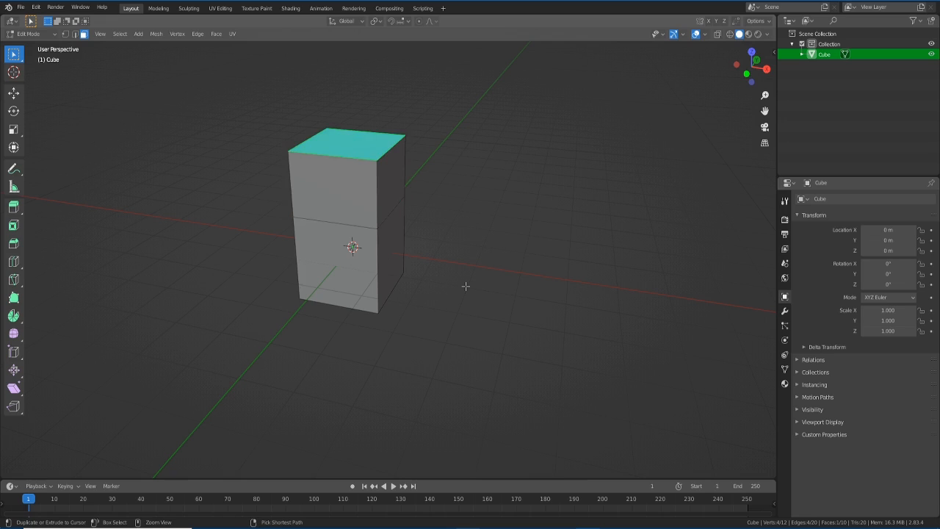
Undo the face selections and the extrusion of the cube's top face
key("ctrl+z")
key("ctrl+z")
key("ctrl+z")
key("ctrl+z")
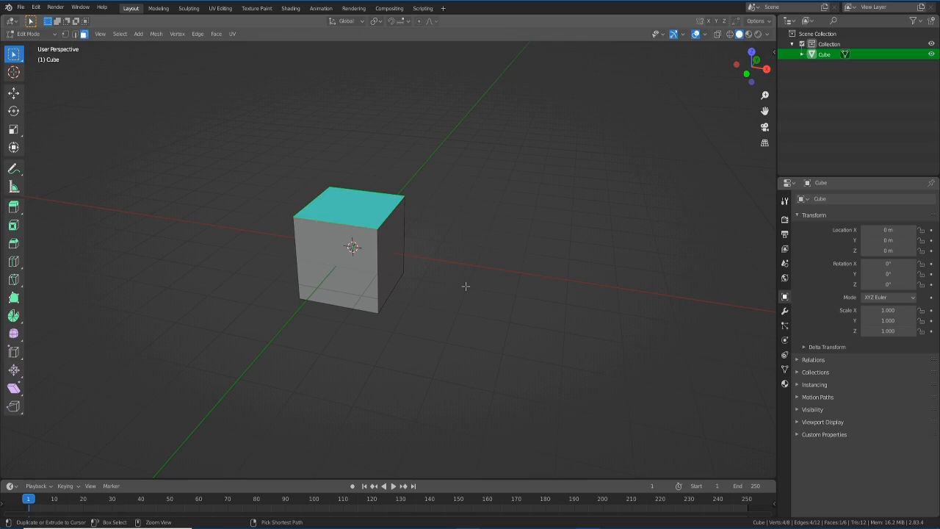
Inset the cube's top face by a thickness of about 0.17
middle_click_drag(482, 269, 476, 327)
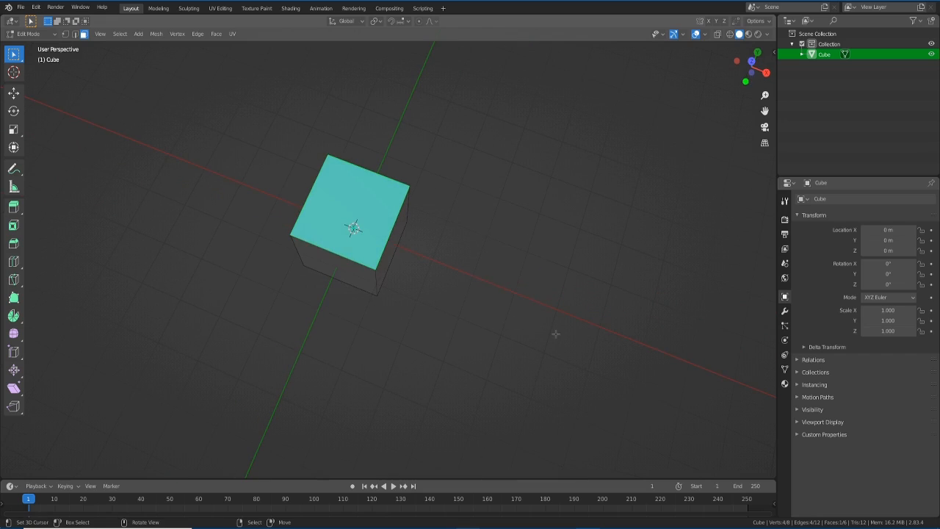
key("i")
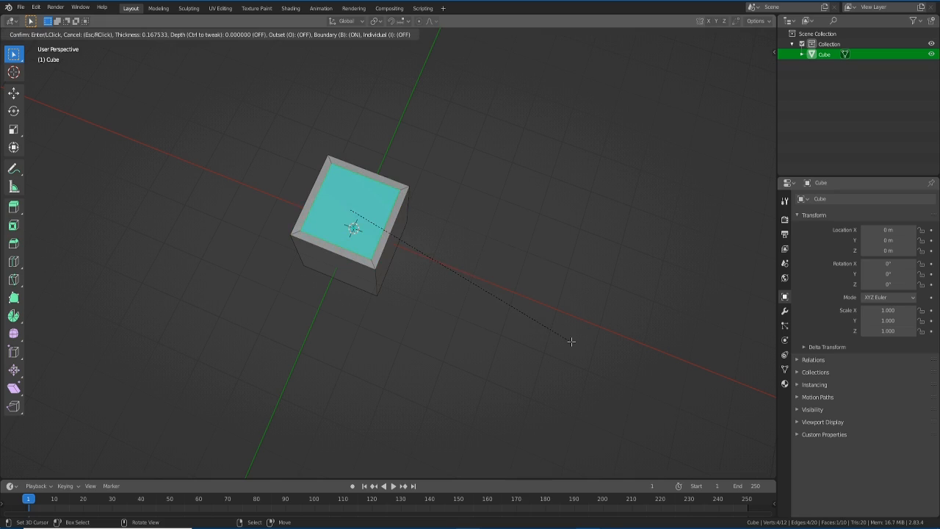
left_click(572, 341)
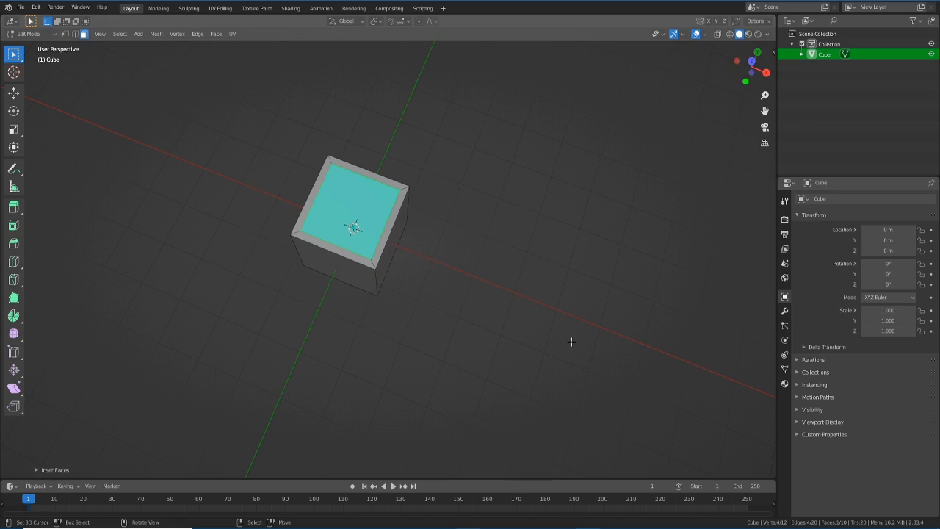
Extrude the inset top face upward by slightly more than the cube's own height and view the block from another side
middle_click_drag(352, 307, 350, 261)
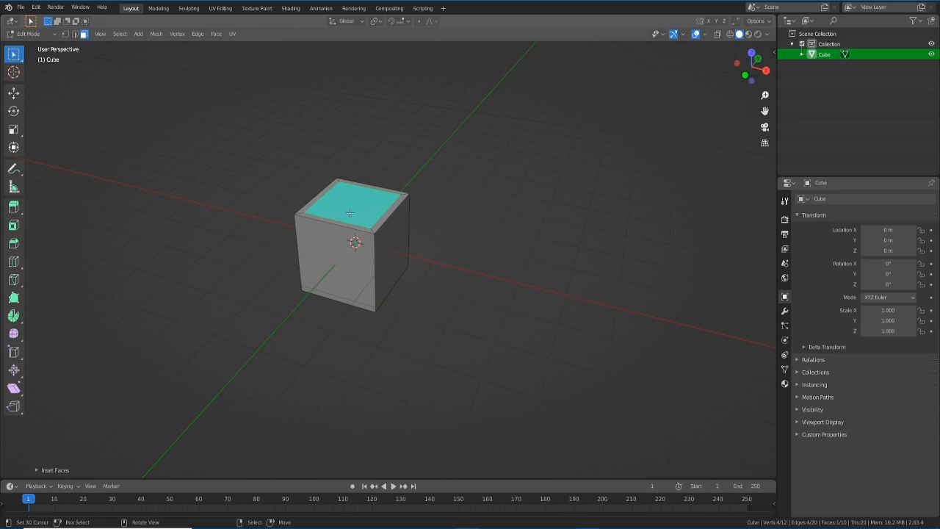
key("e")
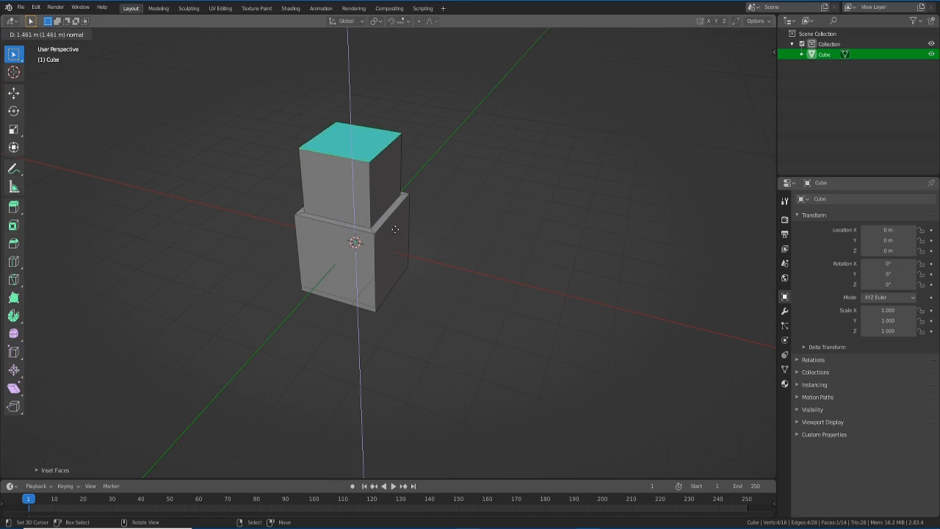
left_click(388, 194)
middle_click_drag(359, 323, 409, 319)
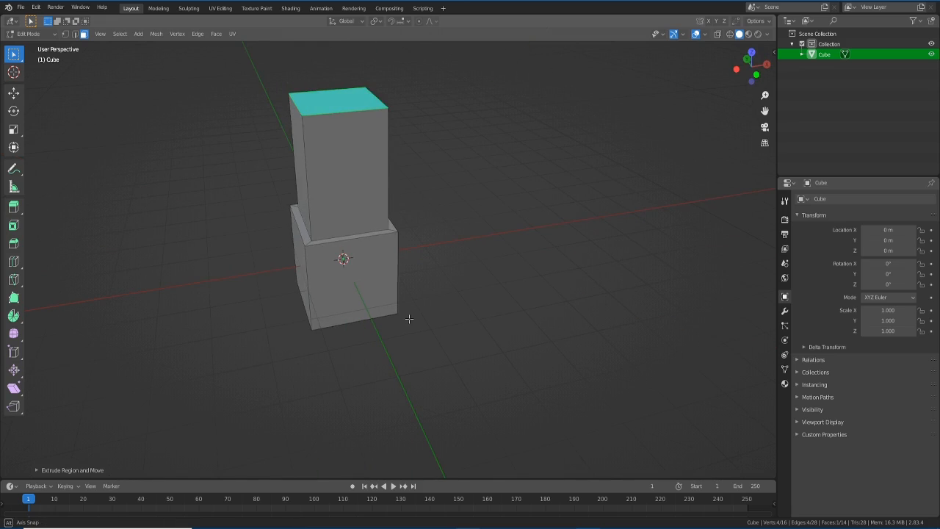
Undo the extrusion and the inset of the top face and view the cube from the front in orthographic projection
key("ctrl+z")
key("ctrl+z")
key("KP_1")
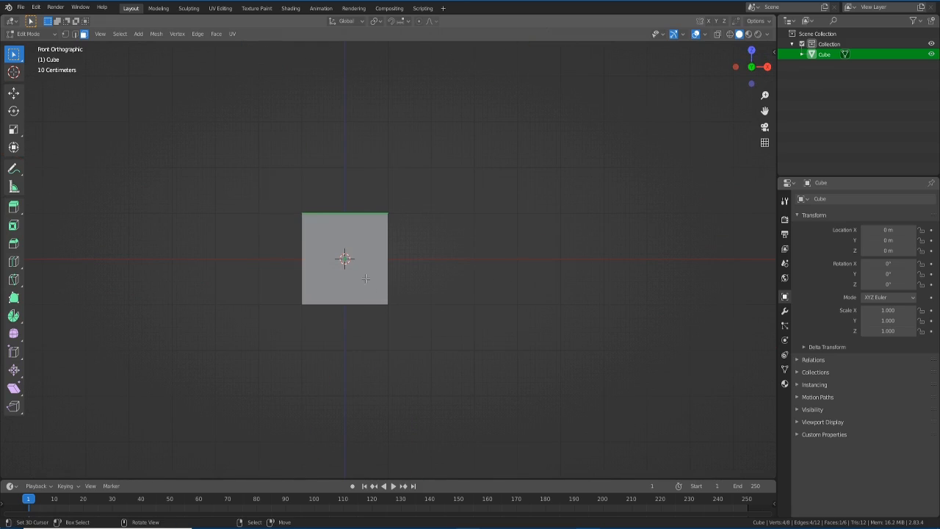
scroll(387, 281, "down", 2)
scroll(388, 281, "up", 5)
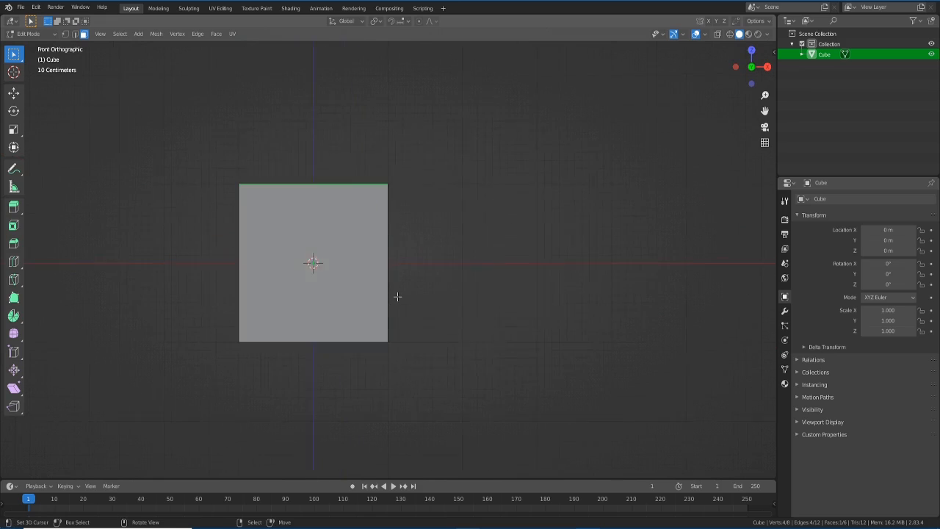
scroll(373, 301, "down", 4)
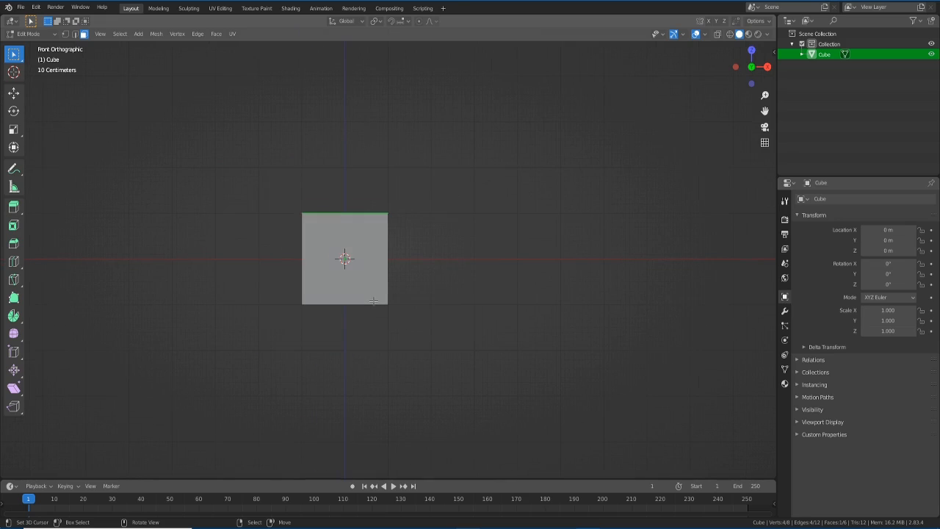
scroll(374, 302, "down", 2)
scroll(374, 302, "up", 2)
scroll(336, 260, "up", 2)
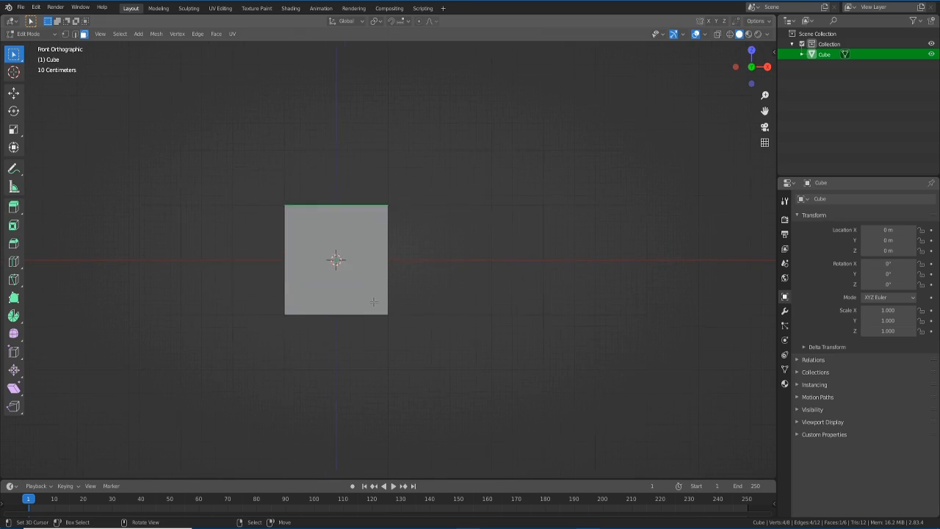
scroll(313, 280, "down", 2)
scroll(314, 280, "up", 2)
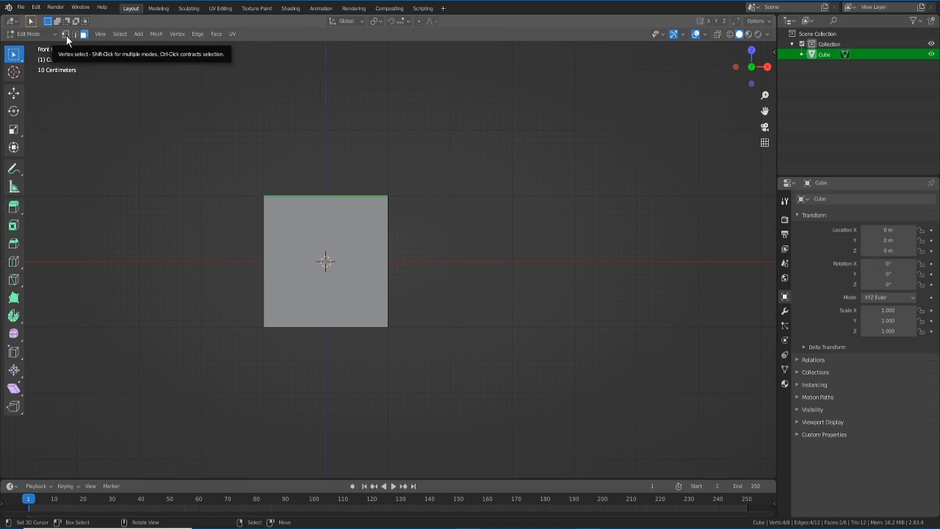
Switch the mesh selection mode to vertex, to edge and back to face
key("1")
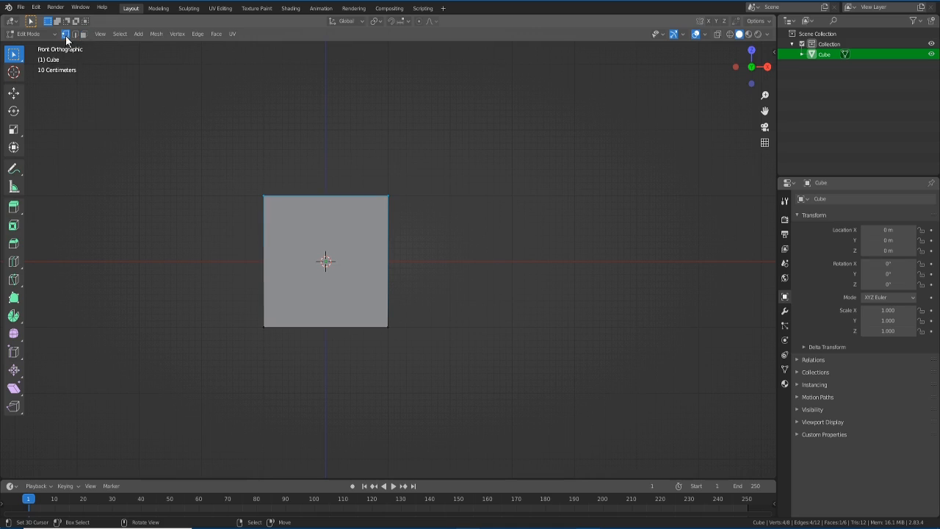
key("2")
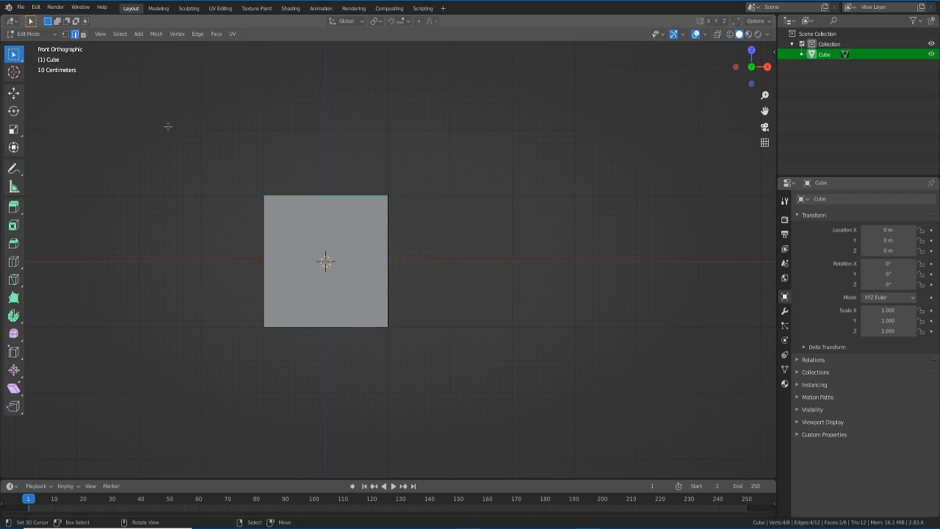
key("3")
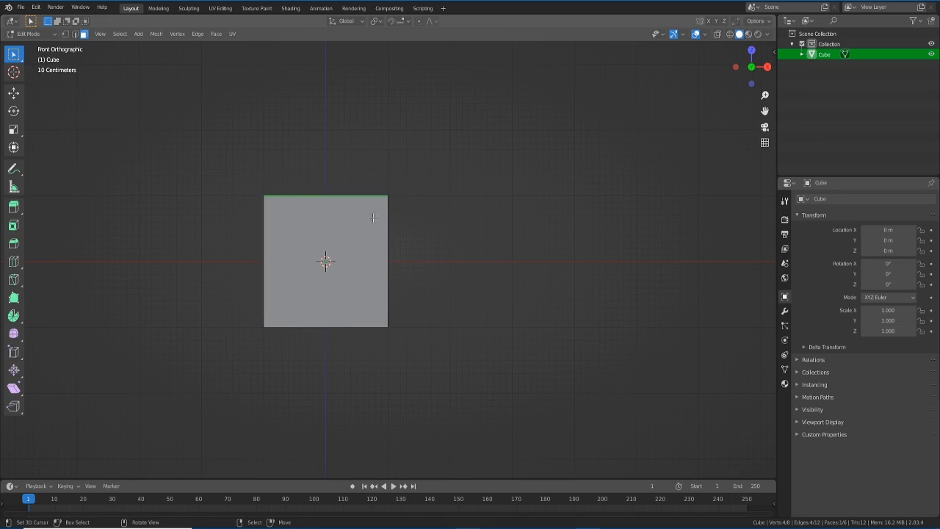
Split the 3D viewport vertically into two areas side by side and move their divider so both have roughly similar widths
scroll(374, 211, "down", 2)
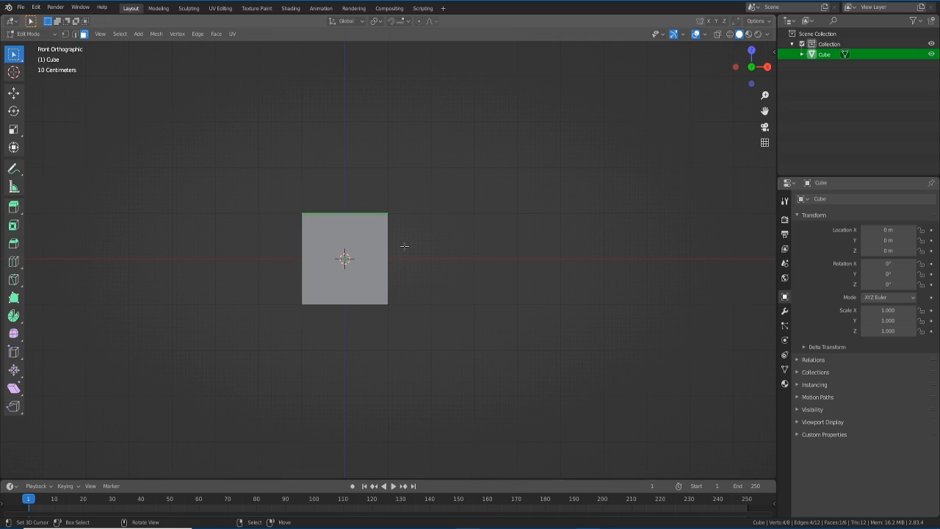
middle_click_drag(401, 241, 418, 288)
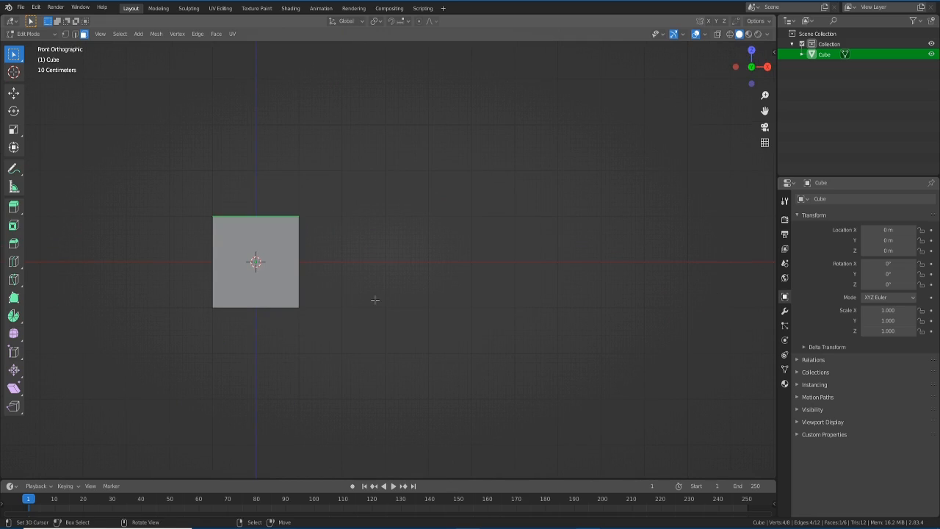
middle_click_drag(280, 285, 259, 276, "shift")
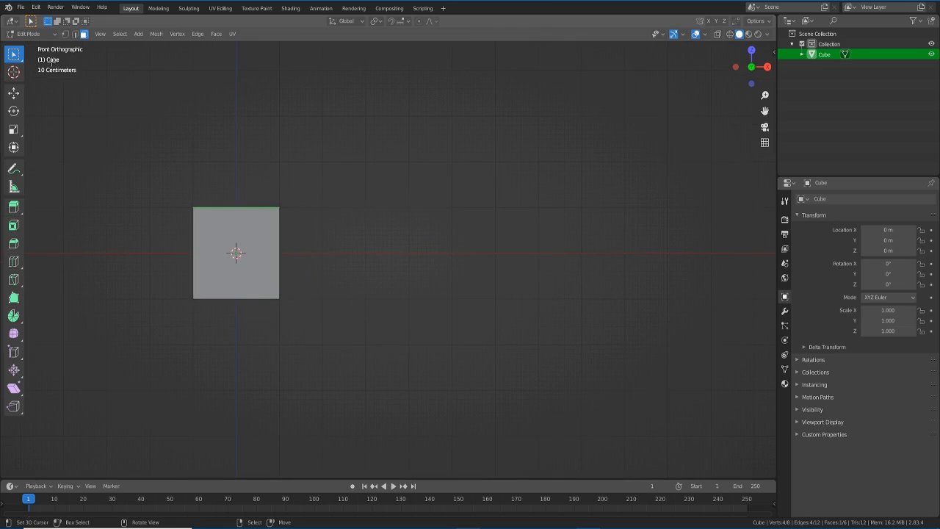
right_click(776, 83)
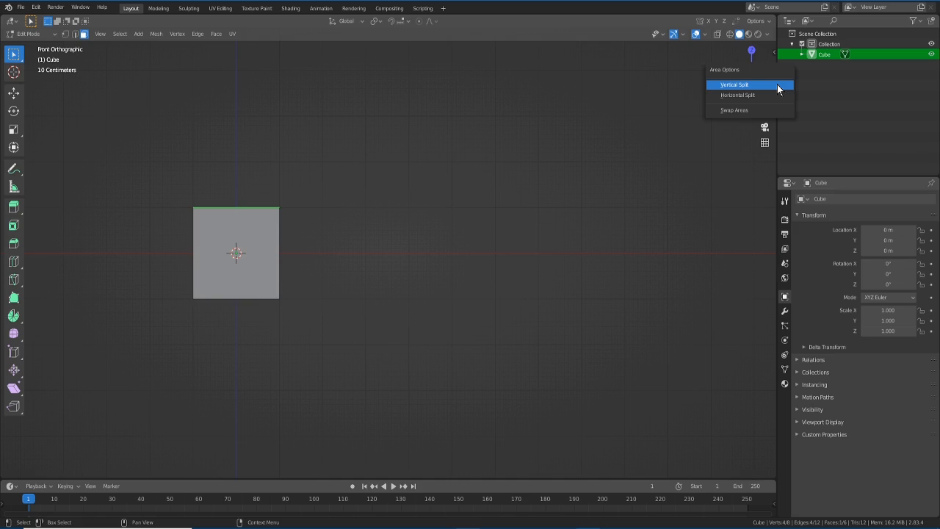
left_click(777, 86)
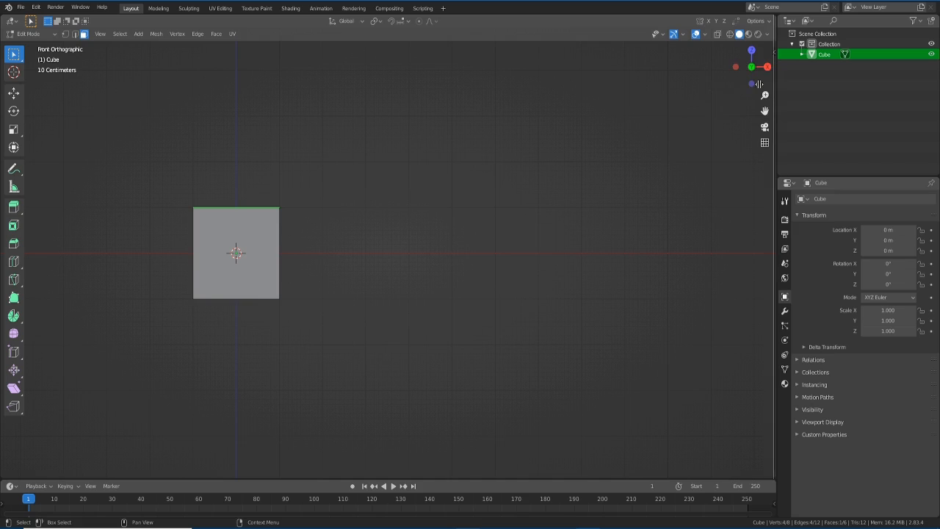
left_click(544, 92)
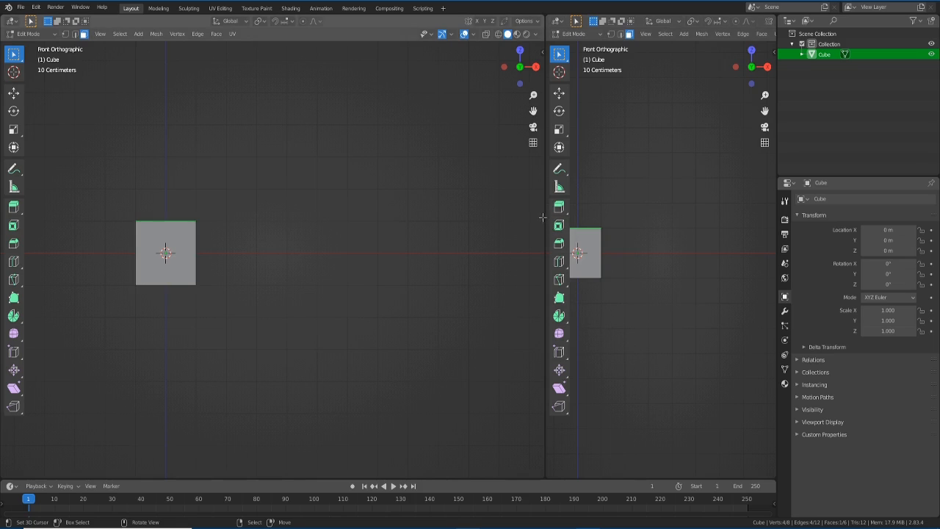
left_click_drag(544, 215, 461, 226)
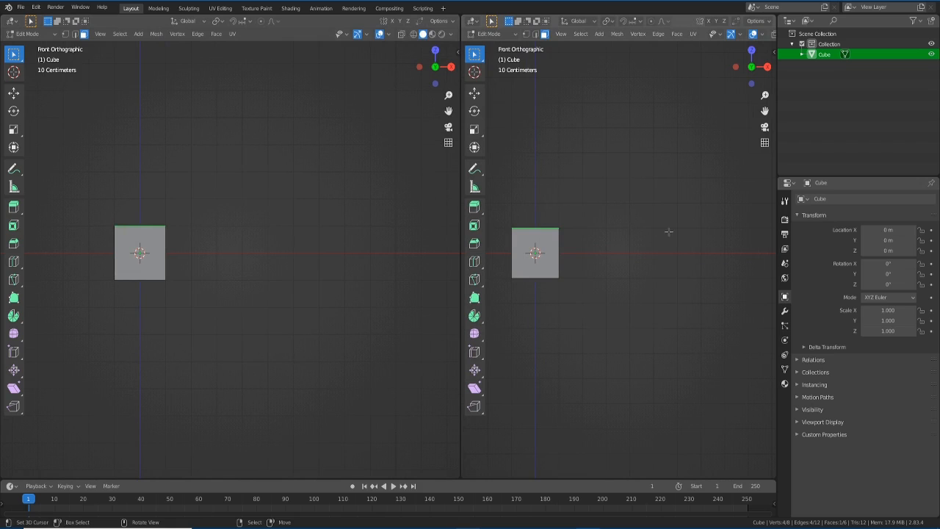
Set the second viewport to an angled perspective view of the cube and widen the front-view area beside it
middle_click_drag(668, 232, 607, 251)
middle_click_drag(621, 287, 596, 250)
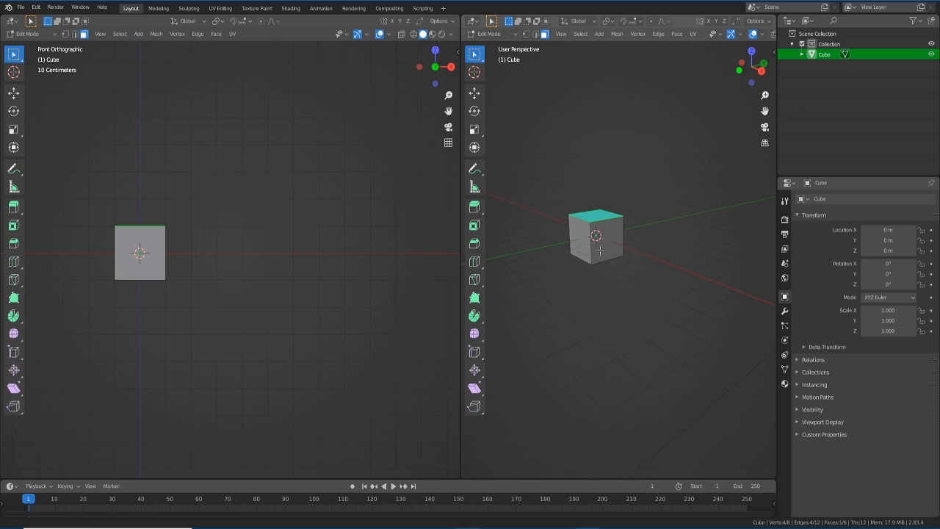
mouse_move(764, 111)
left_mouse_down()
mouse_move(779, 112)
mouse_move(762, 171)
mouse_move(762, 112)
mouse_move(800, 110)
mouse_move(765, 111)
left_mouse_up()
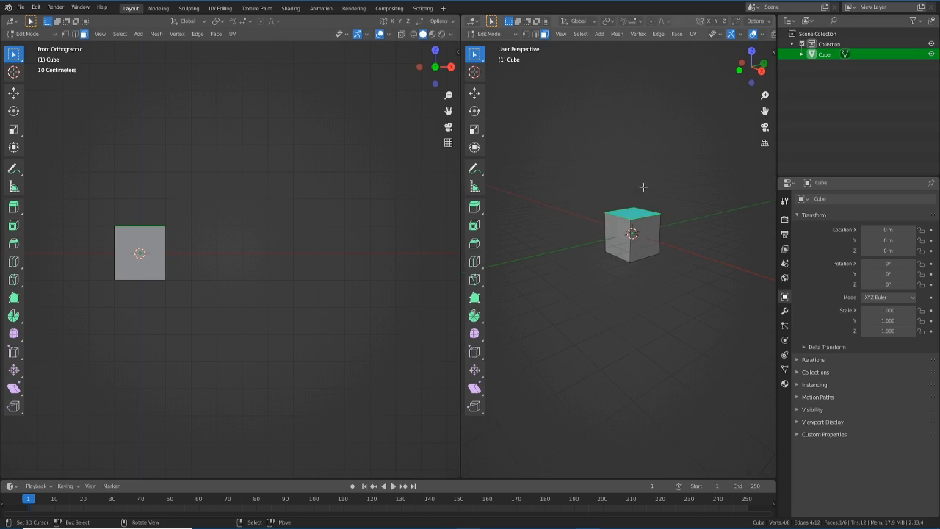
scroll(679, 220, "up", 3)
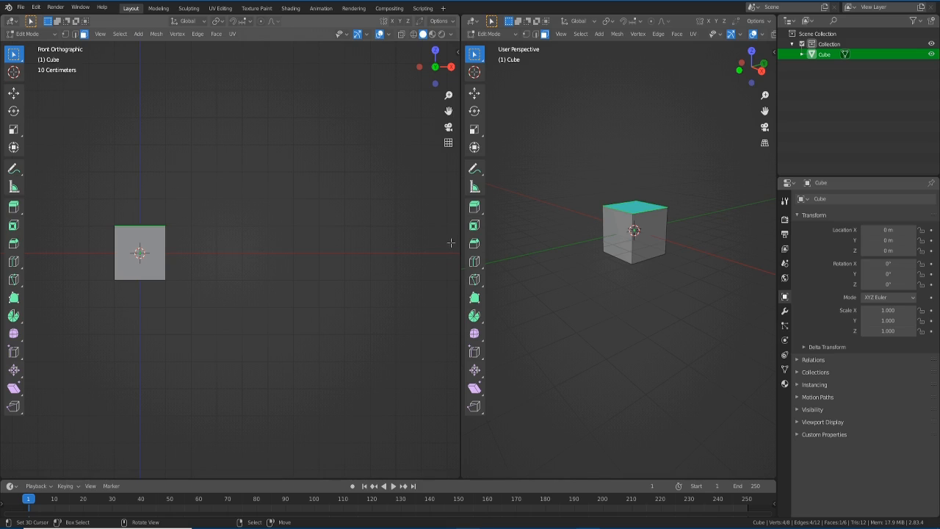
left_click_drag(462, 242, 525, 242)
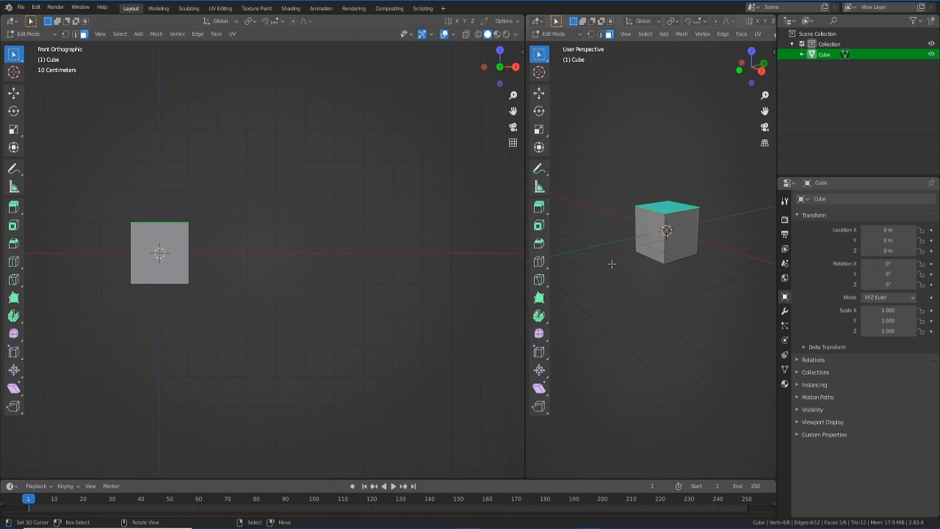
mouse_move(665, 157)
middle_mouse_down()
mouse_move(638, 160)
mouse_move(669, 159)
middle_mouse_up()
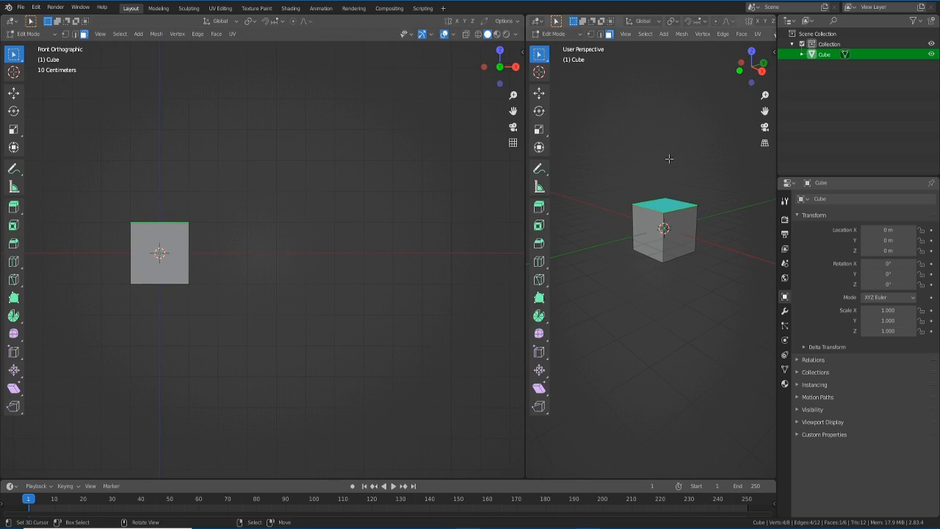
Toggle the perspective viewport's toolbar repeatedly, ending with it hidden, and widen that viewport to nearly half of the combined area
key("t")
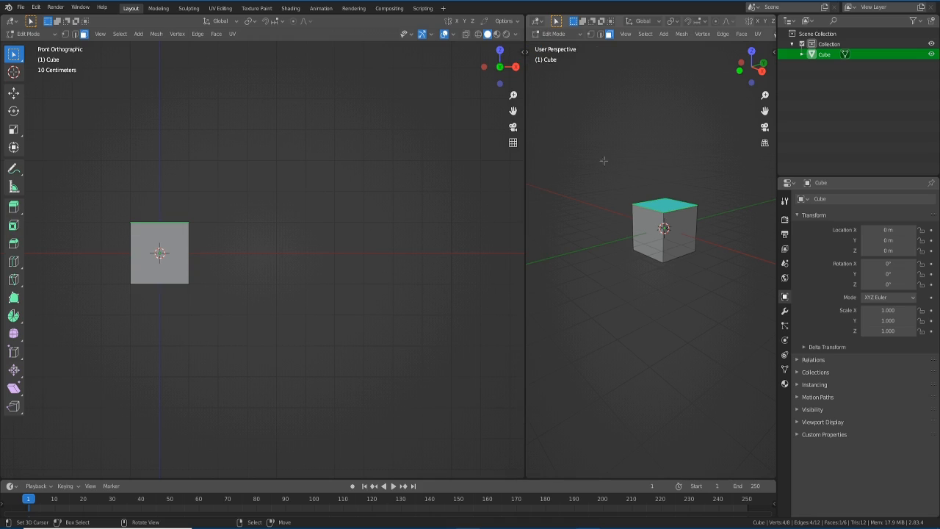
key("t")
key("t")
key("t")
key("t")
key("t")
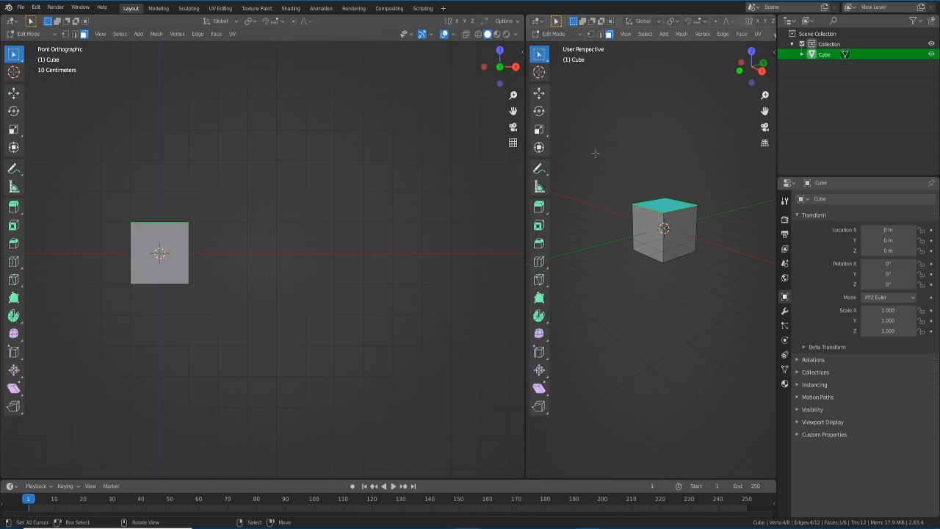
key("t")
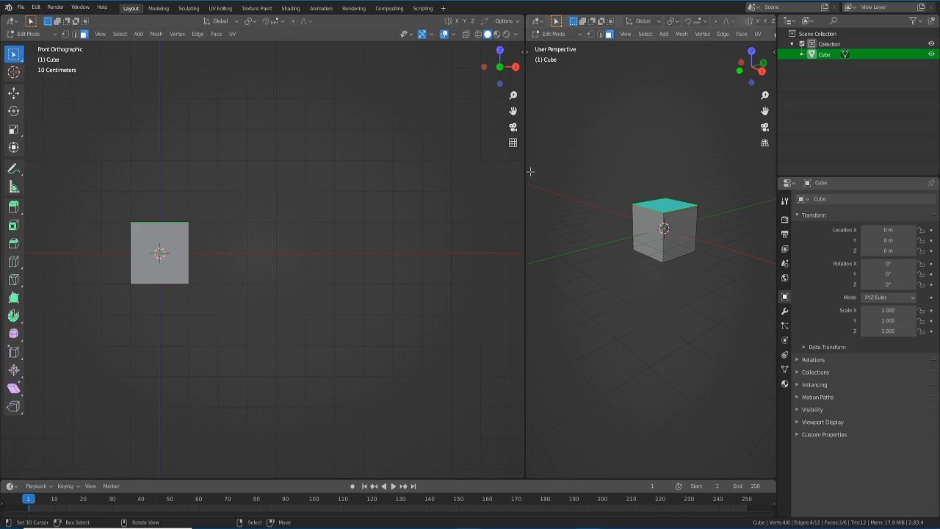
left_click_drag(526, 172, 419, 175)
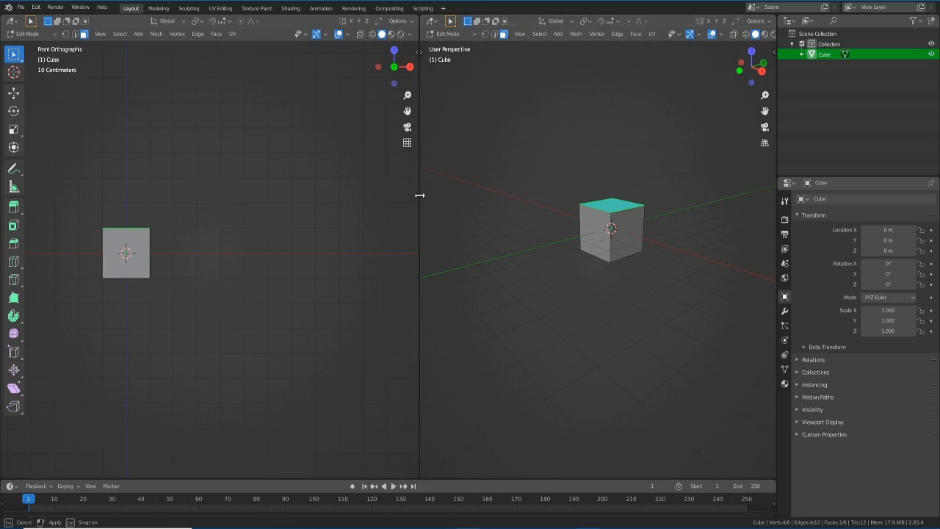
Switch the perspective viewport's shading to wireframe, back to solid, and finally to material preview
left_click(746, 34)
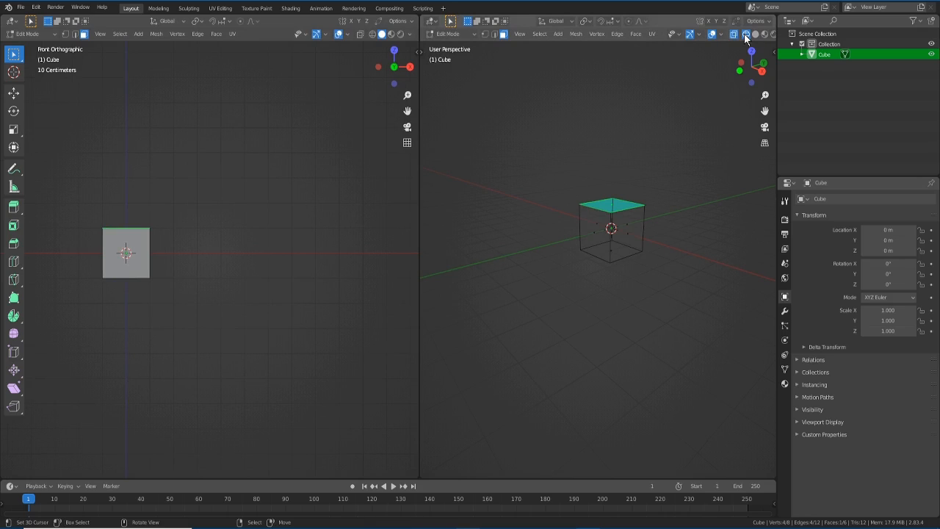
left_click(756, 33)
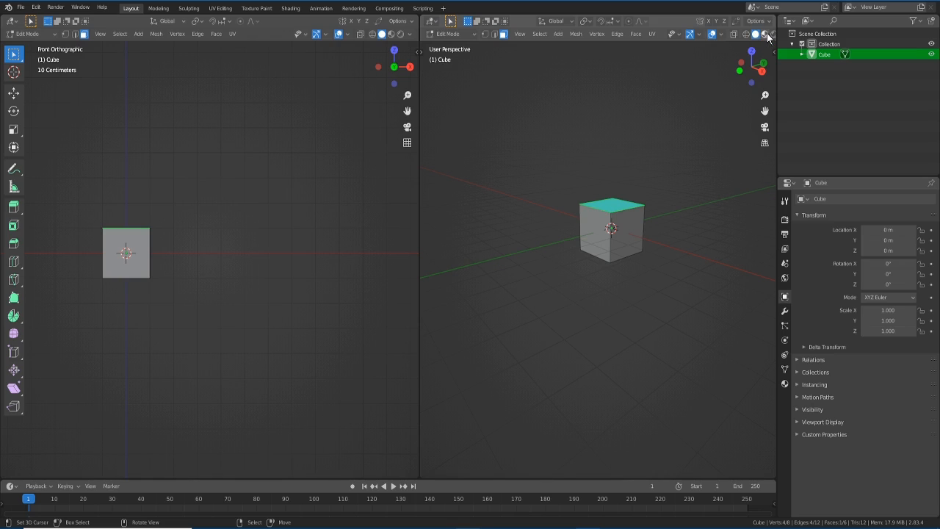
left_click(766, 33)
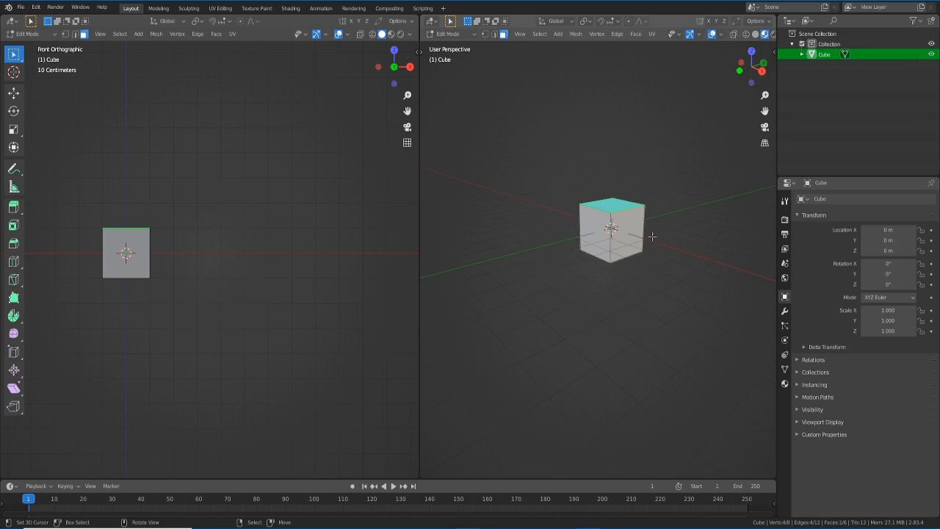
scroll(651, 236, "up", 1)
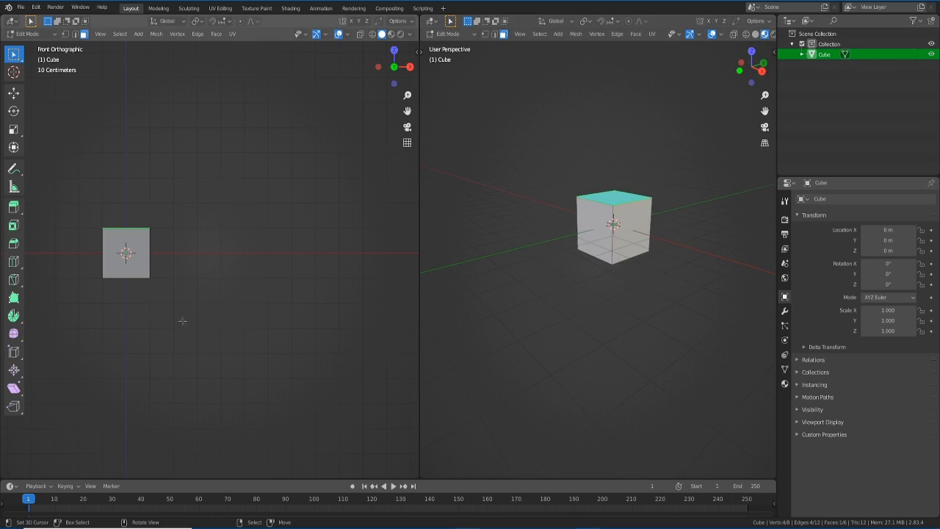
Widen the front-view area to about four fifths of the combined viewports and centre the cube in its front view
left_click_drag(419, 199, 628, 206)
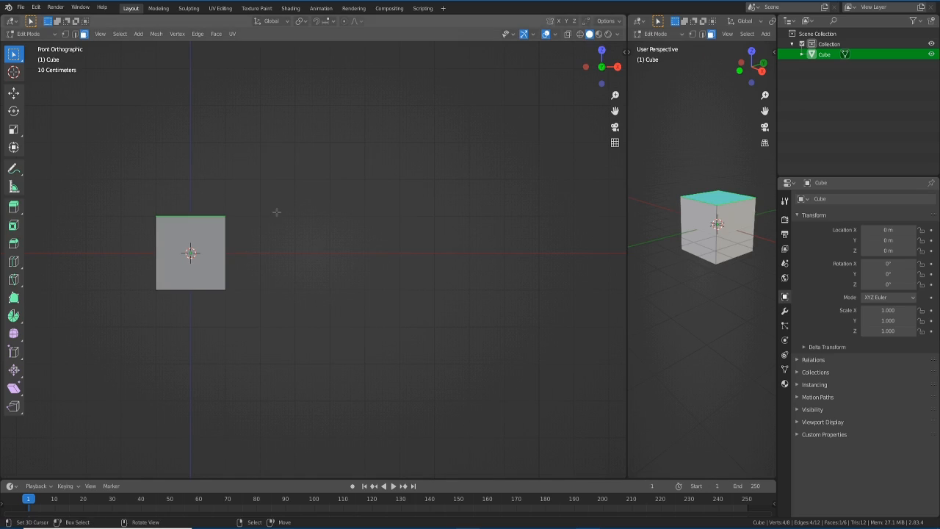
left_click_drag(615, 110, 737, 107)
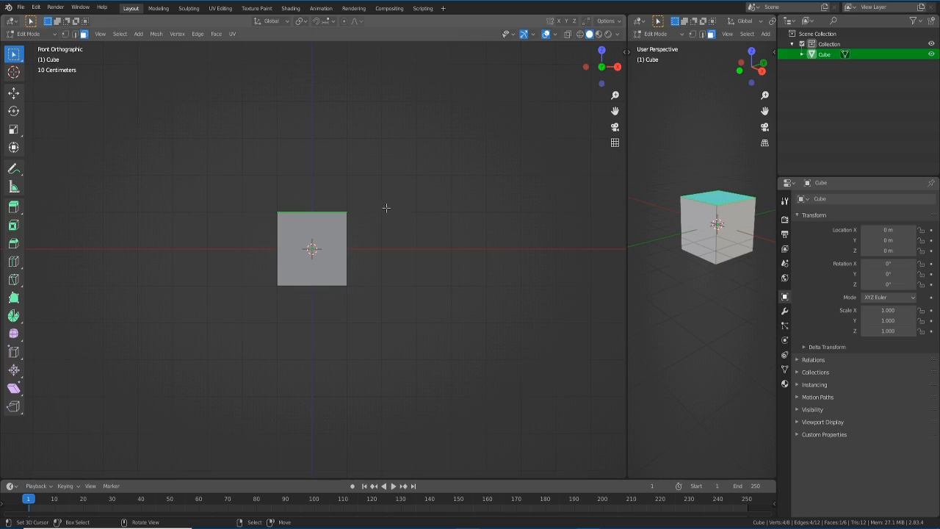
middle_click_drag(417, 206, 362, 260)
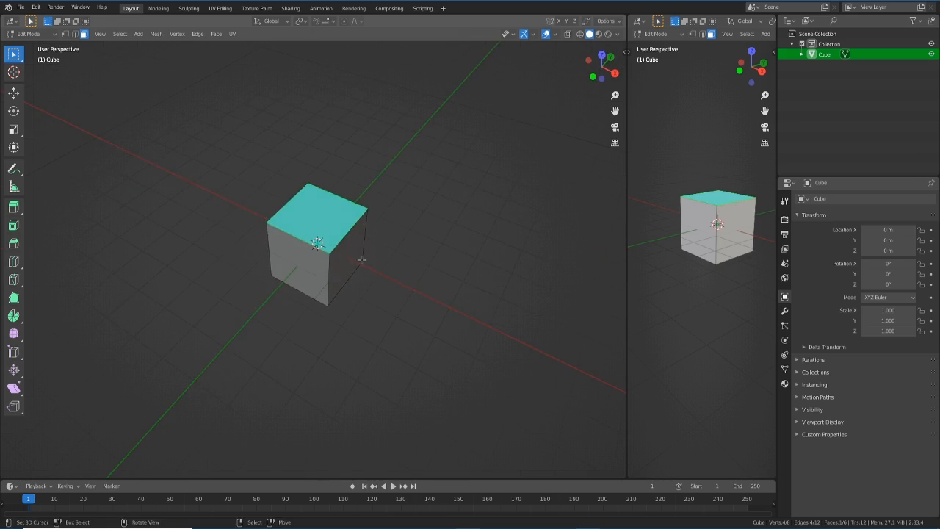
middle_click_drag(322, 291, 318, 246)
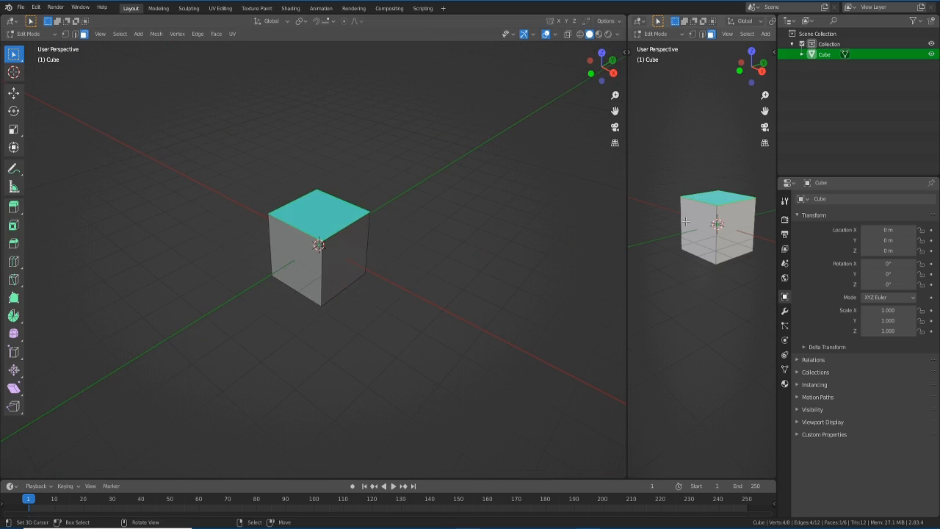
left_click(317, 246)
left_click(731, 215)
left_click(724, 199)
middle_click_drag(293, 294, 335, 278)
key("KP_1")
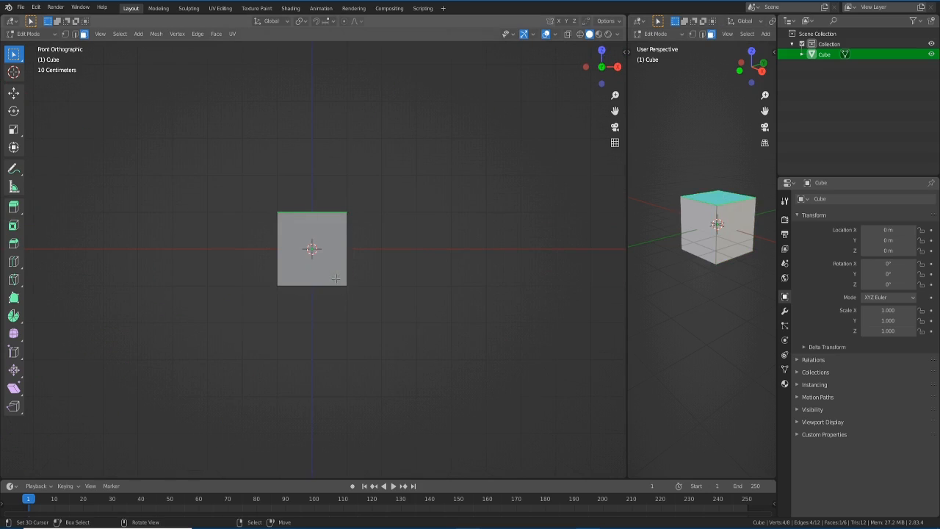
Move the cube's top face up about 2 m along the global Z axis
scroll(340, 236, "down", 1)
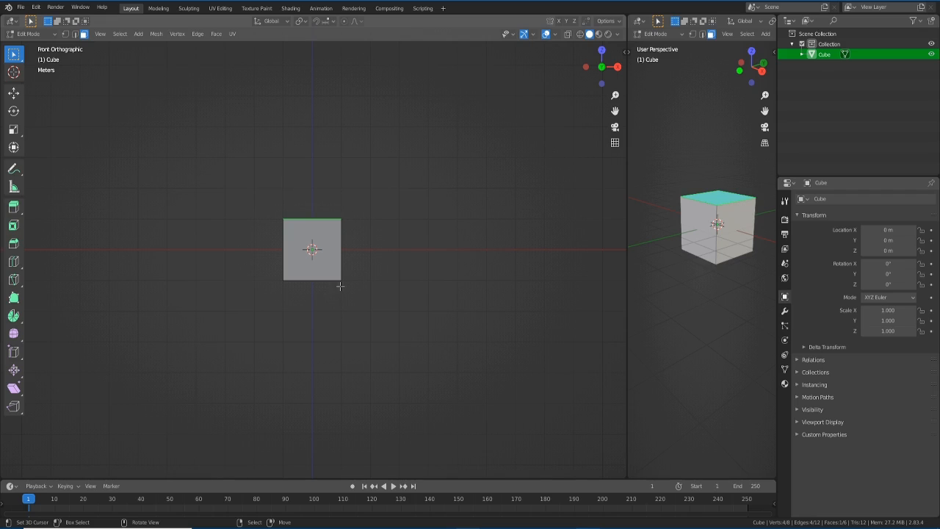
key("g")
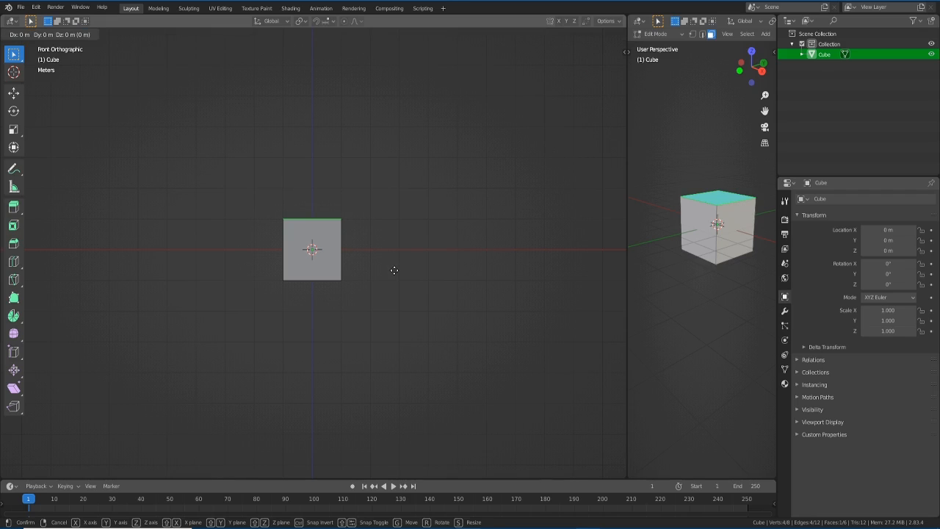
key("z")
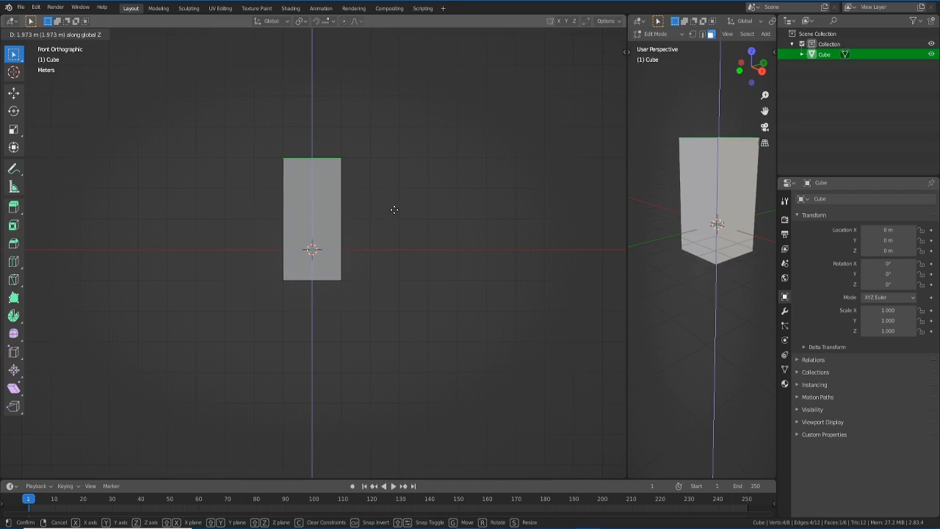
left_click(394, 208)
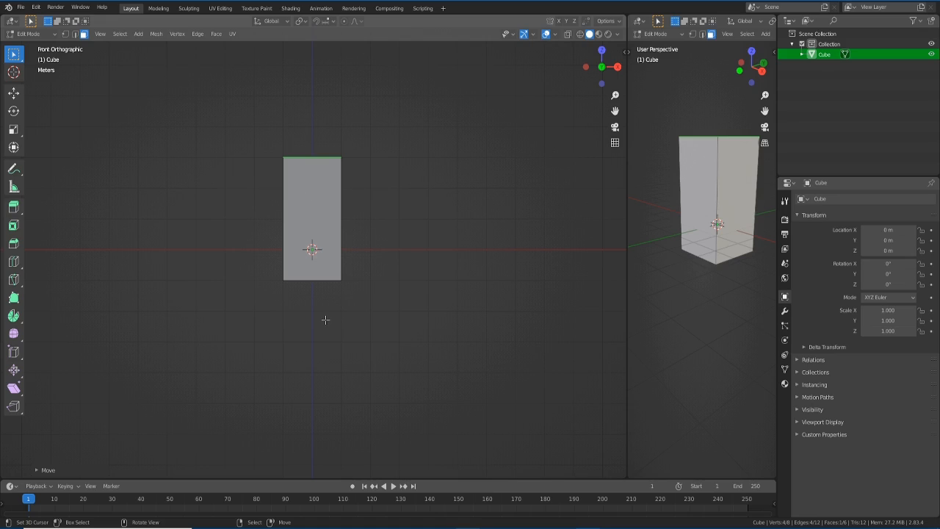
Scale the top face down to about two thirds of its size to taper the block into a sword handle
middle_click_drag(405, 212, 415, 247)
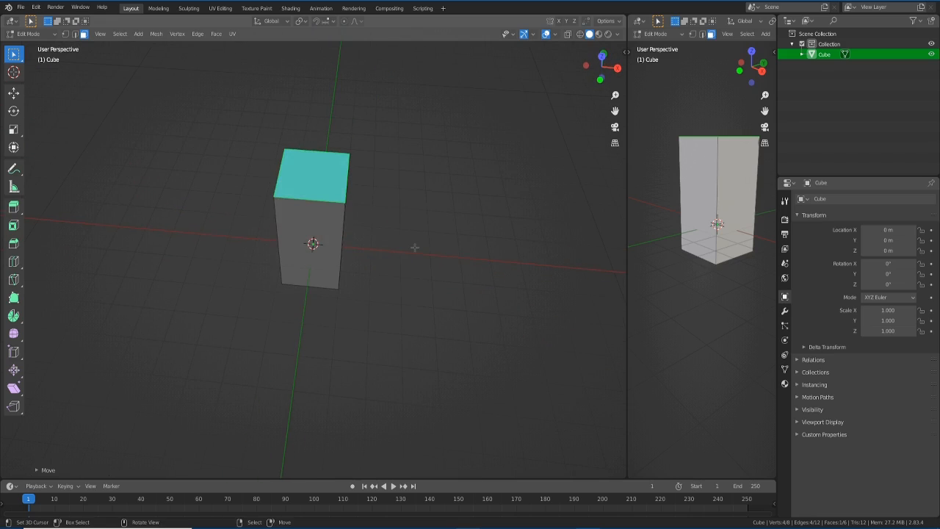
key("KP_1")
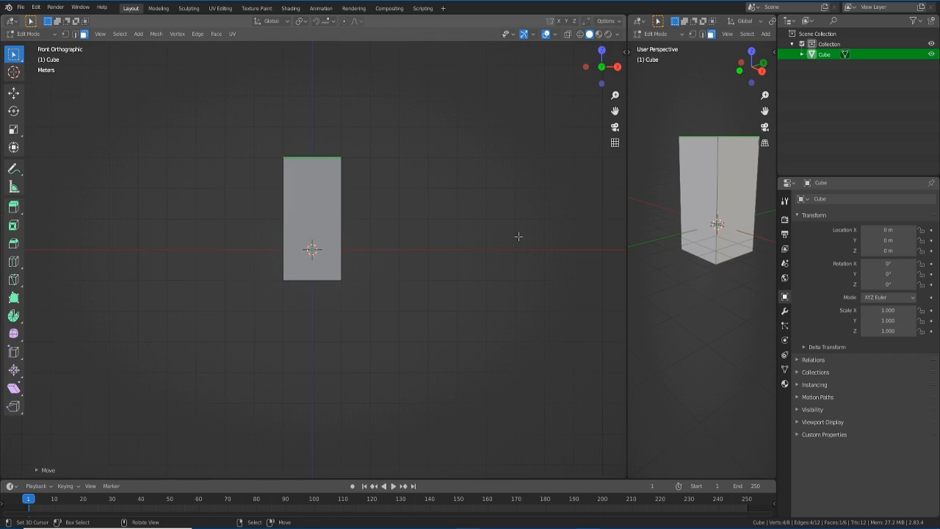
key("s")
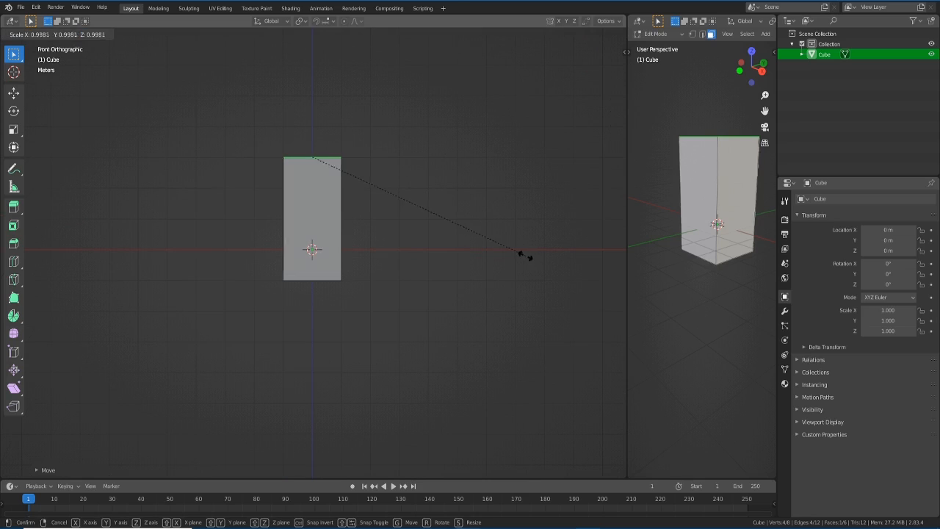
left_click(447, 224)
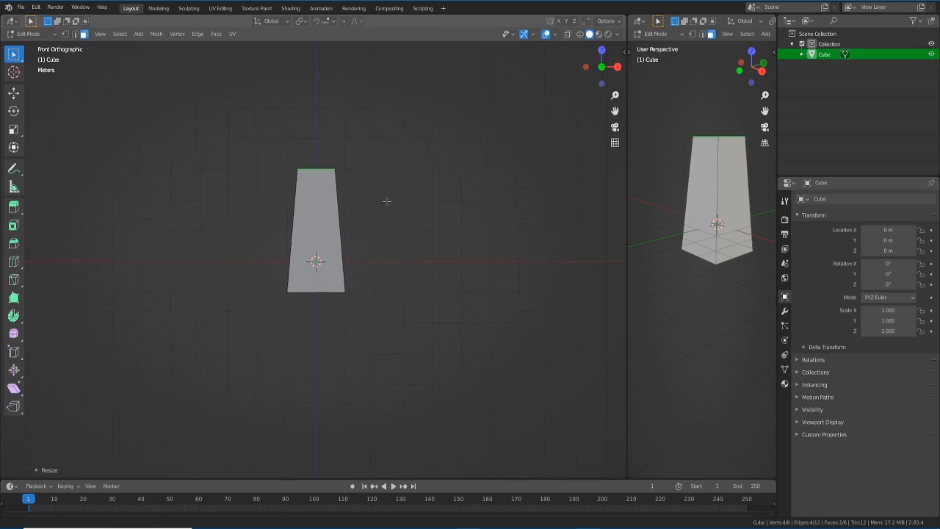
Extrude the tapered block's top face upward about 1 m
scroll(380, 214, "up", 4)
middle_click_drag(383, 263, 378, 296, "shift")
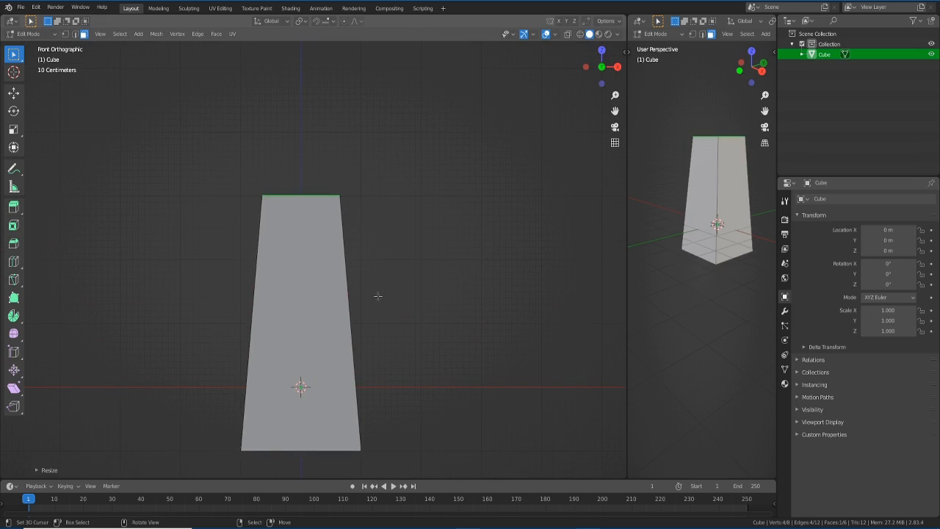
middle_click_drag(424, 238, 421, 259)
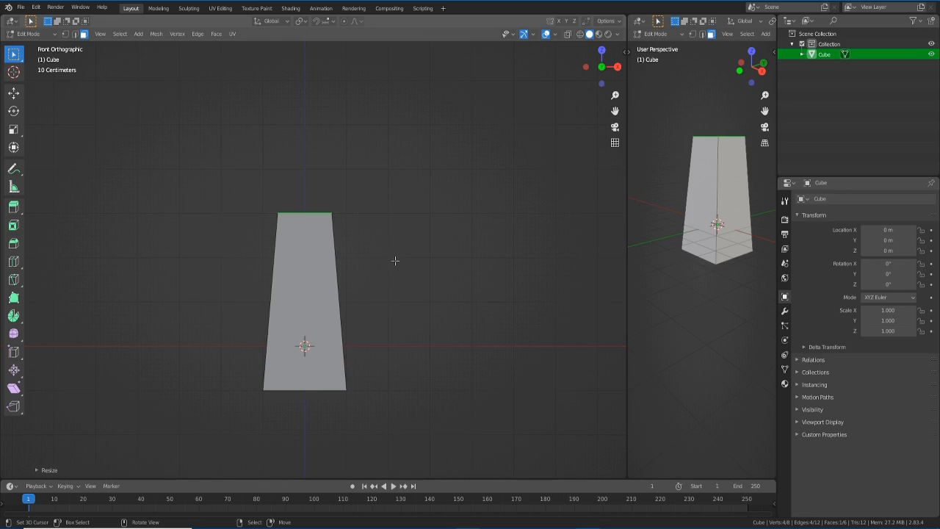
key("e")
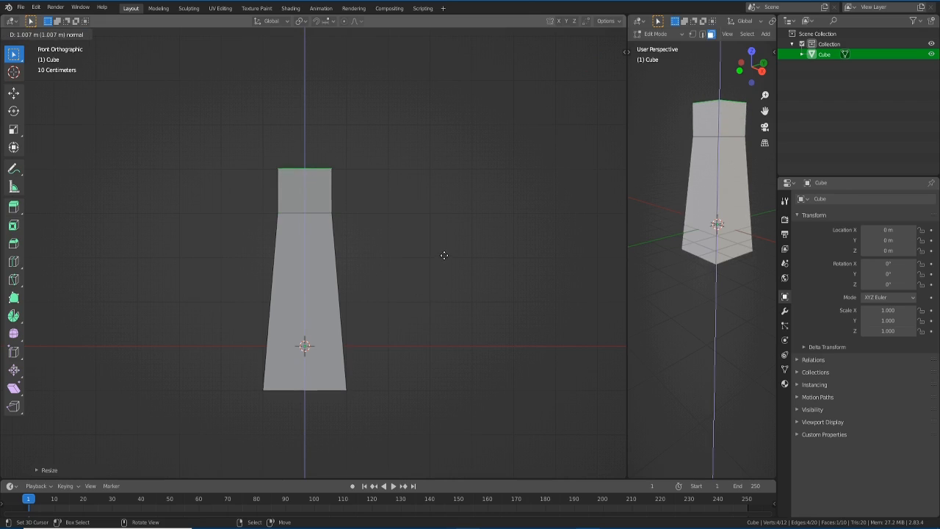
left_click(443, 256)
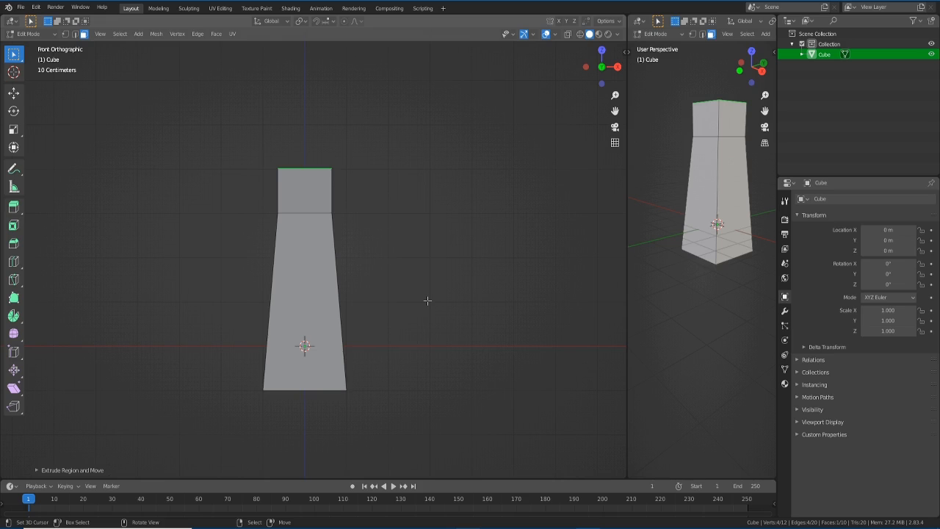
Select the two opposite X-side faces of the extruded upper block and return to the front view
middle_click_drag(434, 304, 373, 324)
key("KP_1")
left_click(334, 194)
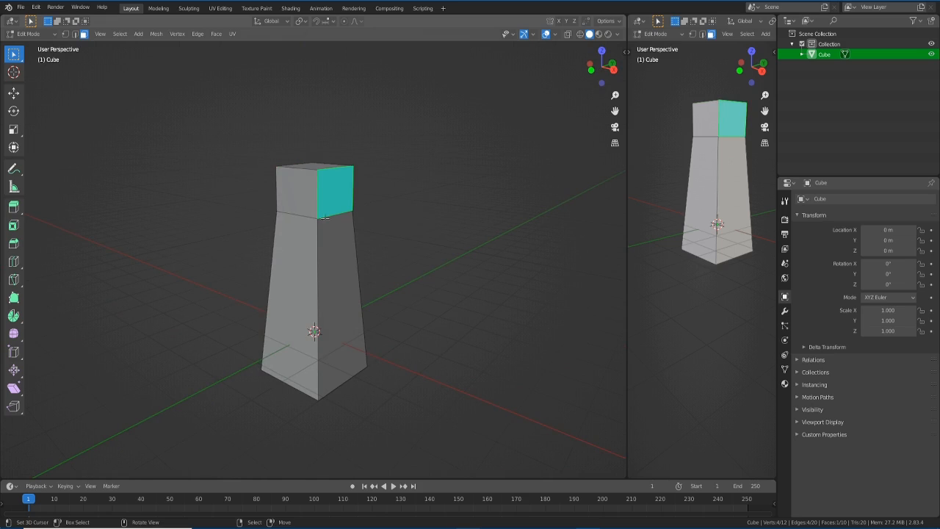
middle_click_drag(293, 286, 535, 130)
left_click_drag(606, 68, 630, 59)
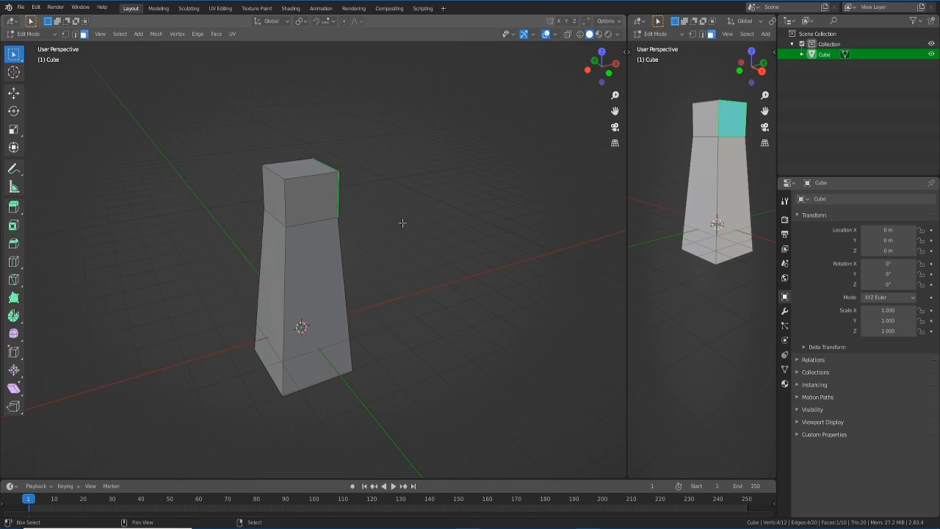
left_click(275, 190, "shift")
middle_click_drag(394, 291, 357, 274)
key("KP_1")
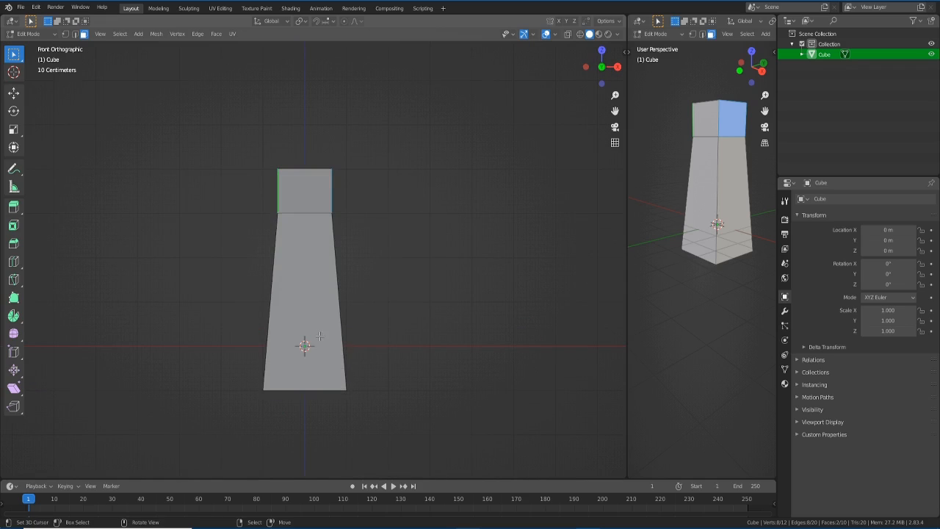
Extrude the two selected side faces outward along their normals by about 1.85 m to form the sword's crossguard
key("s")
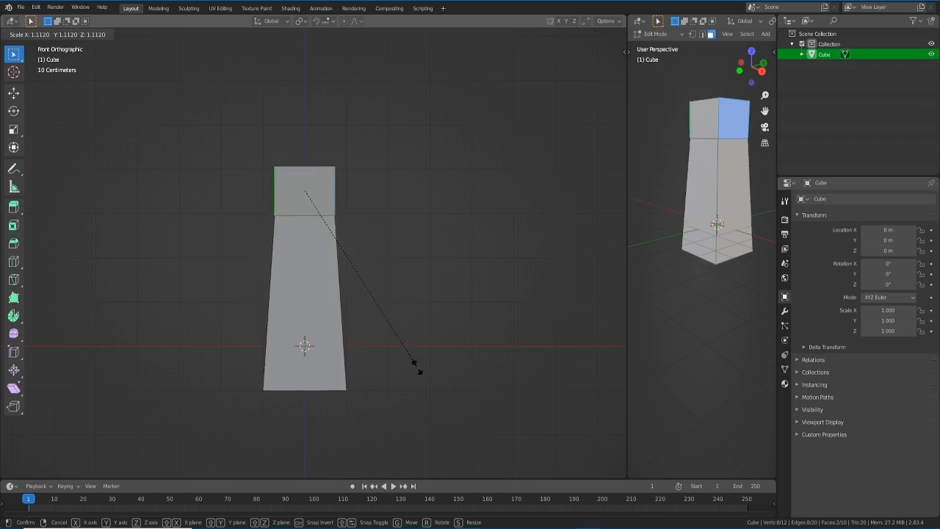
right_click(433, 377)
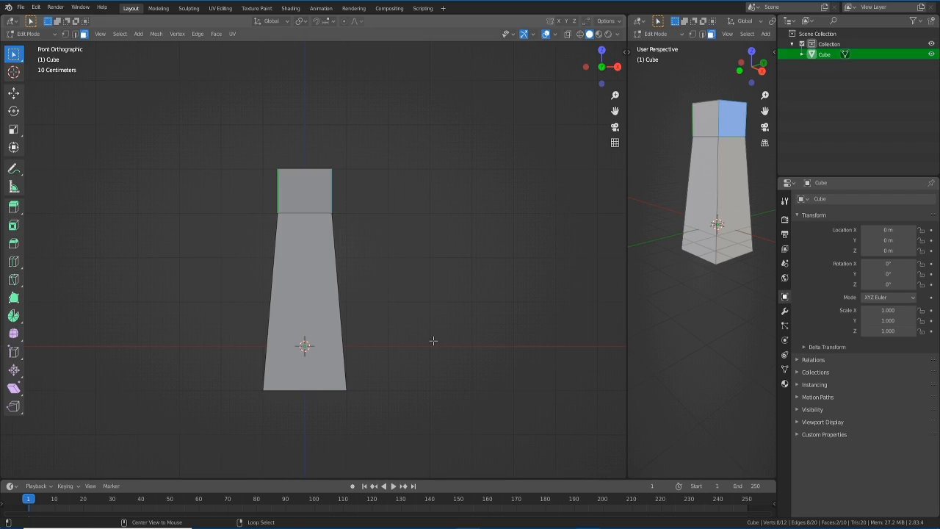
key("alt+e")
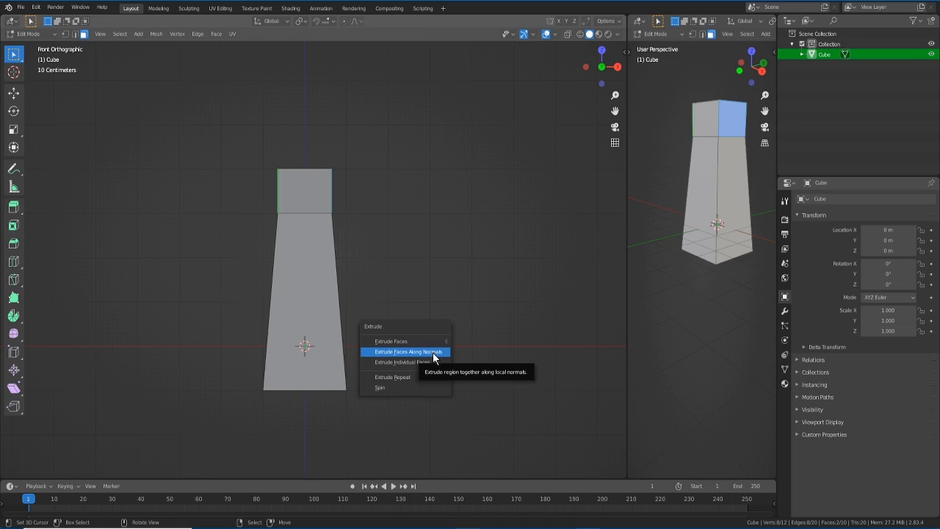
left_click(433, 353)
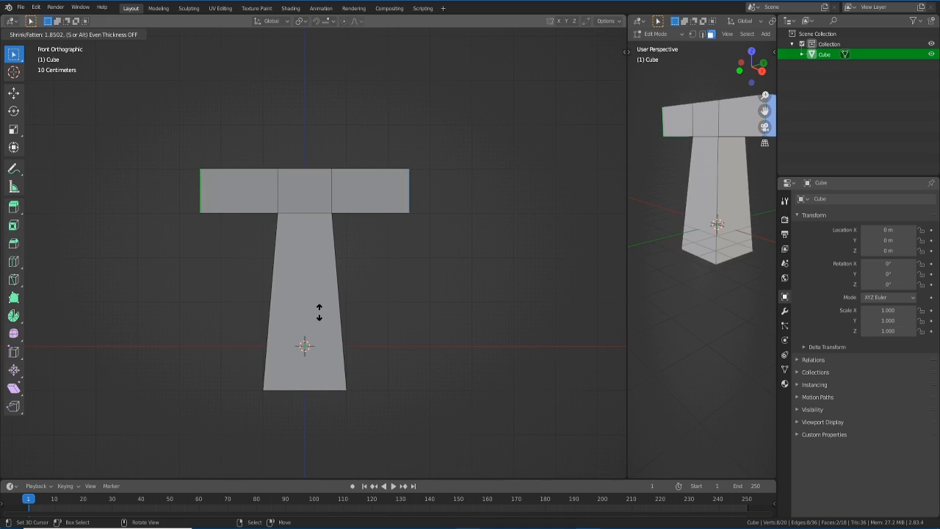
left_click(319, 312)
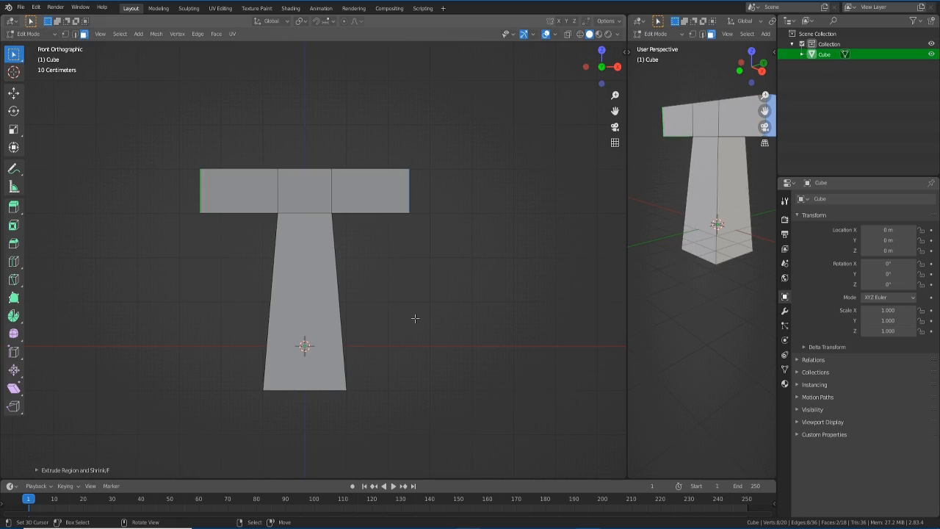
Add a single horizontal loop cut around the tapered handle and slide it down to about 0.85, close to the base
middle_click_drag(412, 318, 393, 430, "shift")
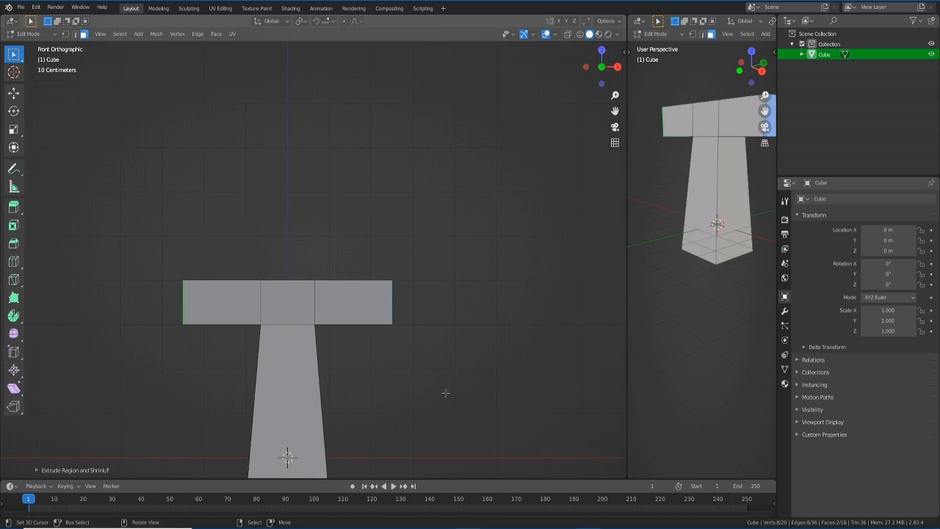
mouse_move(445, 393)
middle_mouse_down()
mouse_move(390, 439)
mouse_move(382, 418)
mouse_move(437, 432)
mouse_move(443, 380)
mouse_move(430, 411)
mouse_move(442, 382)
middle_mouse_up()
scroll(442, 382, "down", 4)
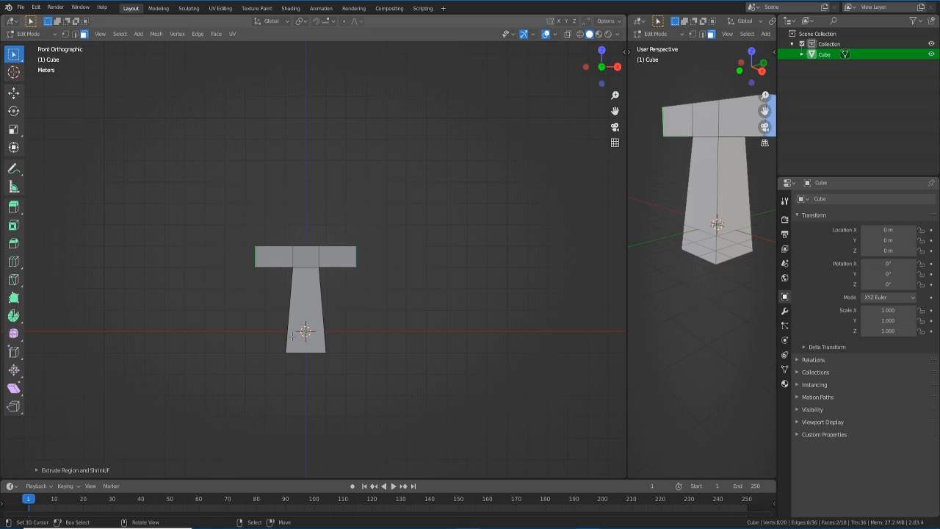
middle_click_drag(315, 317, 329, 280, "shift")
scroll(358, 316, "up", 2)
middle_click_drag(357, 317, 344, 267, "shift")
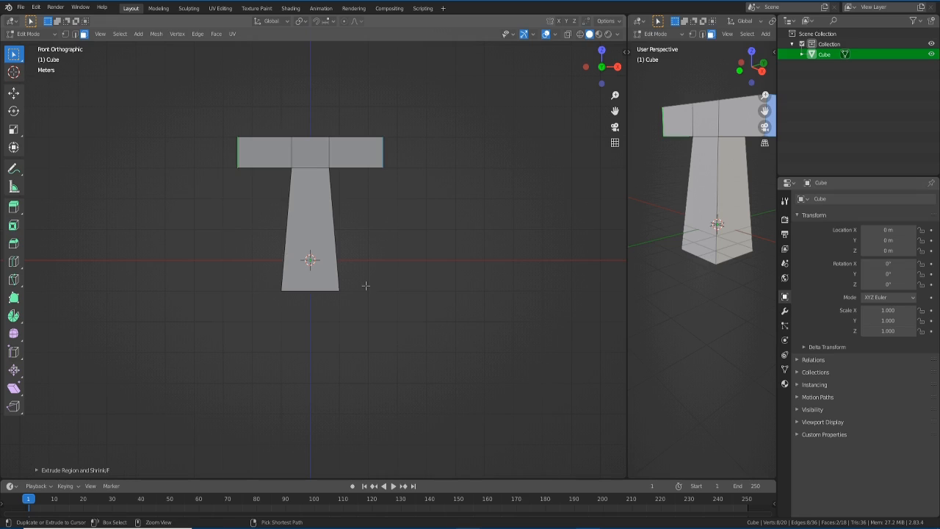
key("ctrl+r")
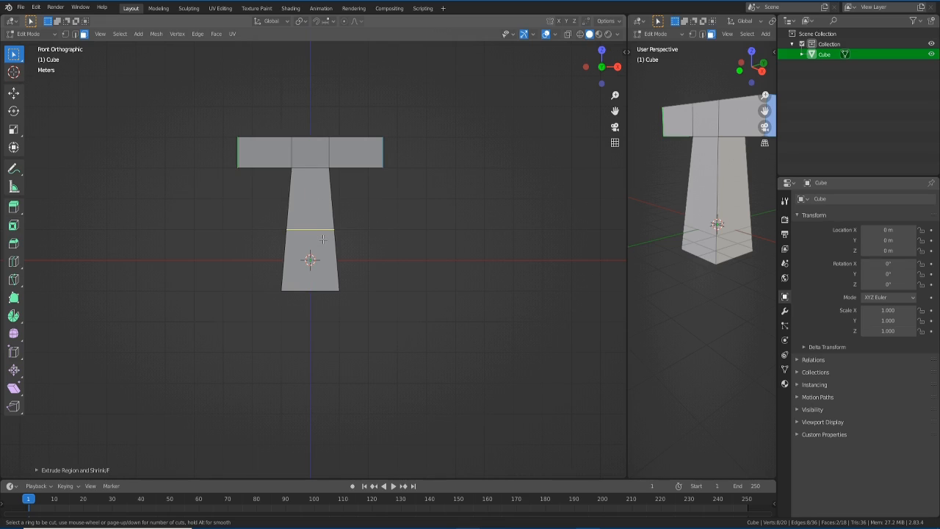
scroll(323, 239, "up", 3)
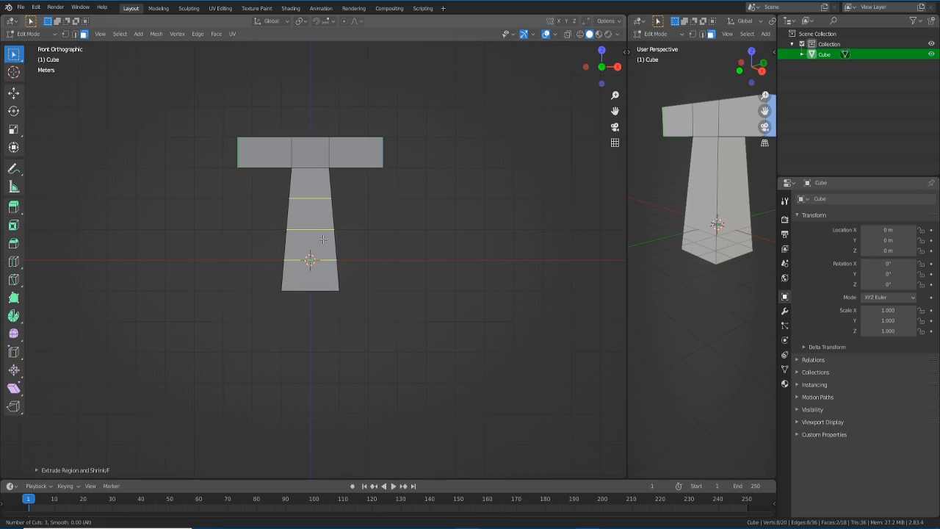
scroll(323, 238, "up", 1)
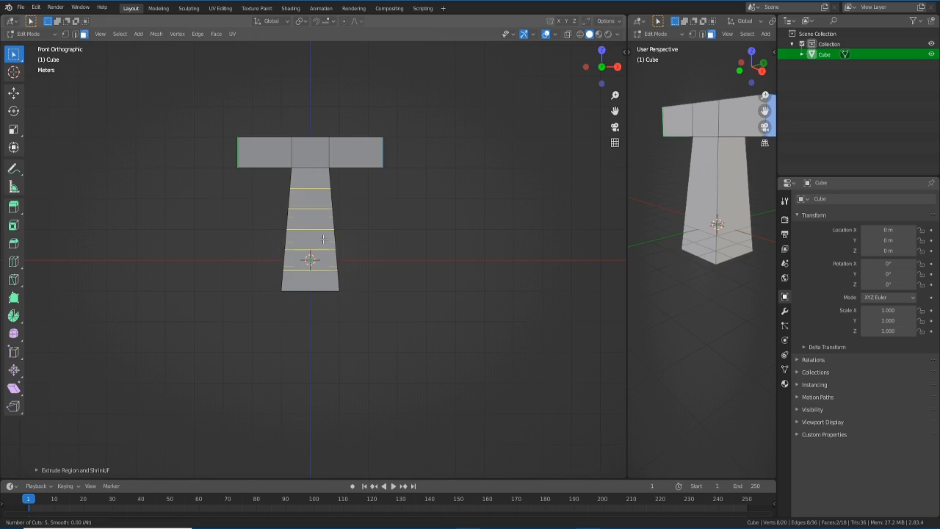
scroll(323, 239, "down", 3)
scroll(323, 238, "down", 1)
left_click(323, 239)
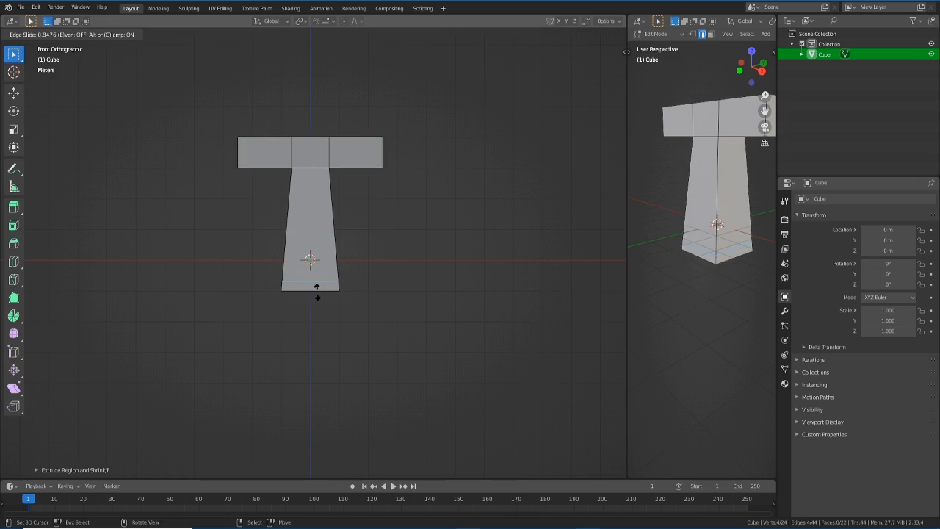
left_click(318, 291)
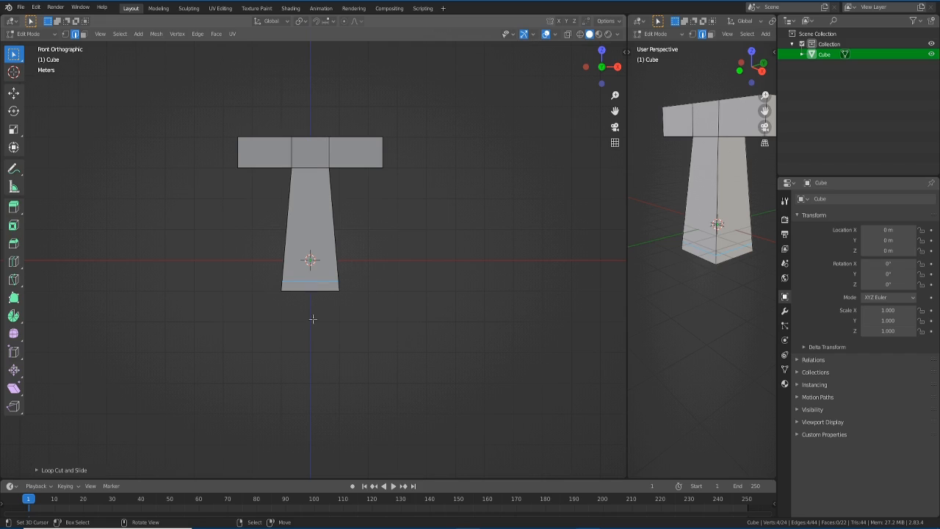
Select the four narrow side faces of the band around the handle's base and return to the front view
middle_click_drag(313, 319, 304, 340)
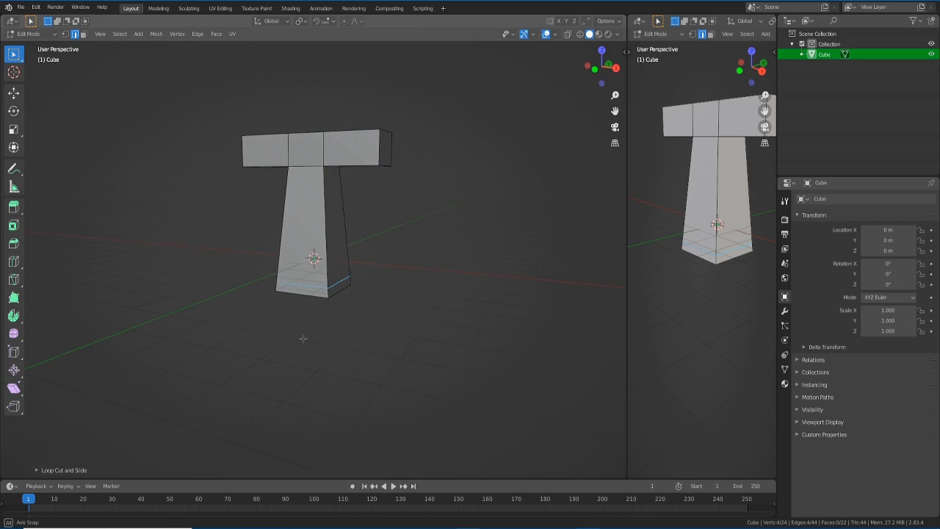
left_click(302, 290)
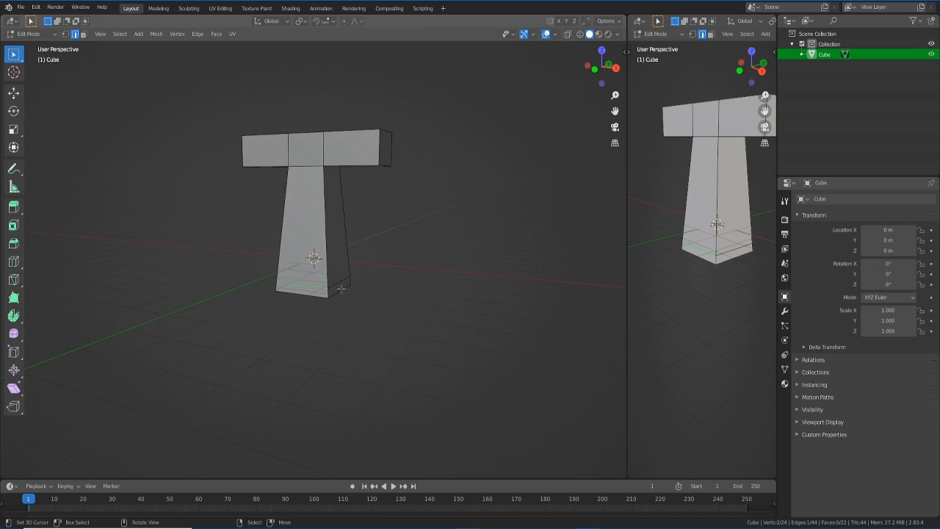
left_click(85, 34)
left_click(323, 292)
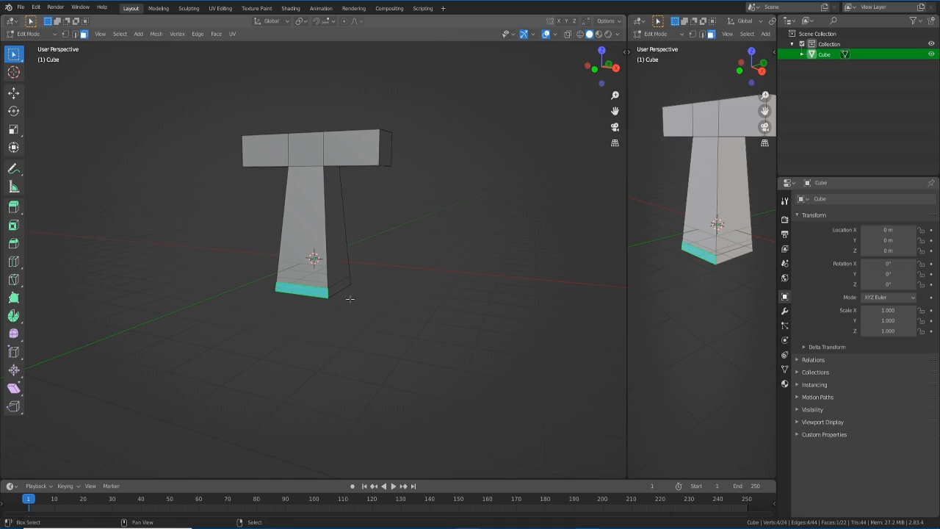
left_click(338, 289, "shift")
middle_click_drag(300, 313, 394, 308)
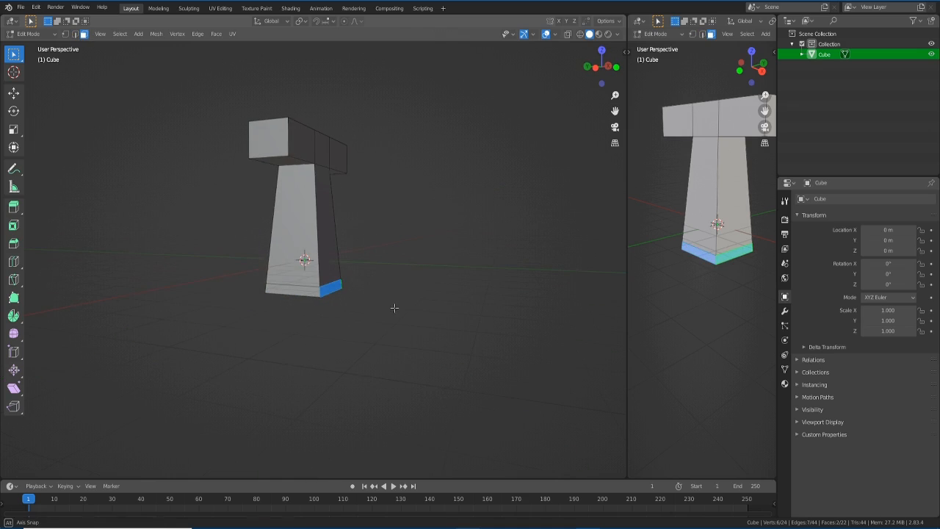
left_click(283, 293, "shift")
middle_click_drag(283, 294, 229, 319)
left_click(276, 288, "shift")
key("KP_1")
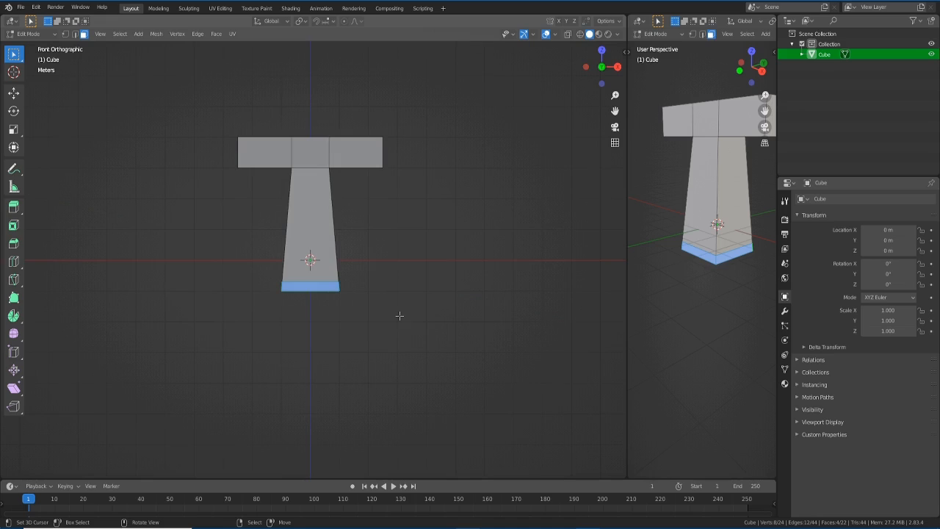
Extrude the selected band of faces outward along their normals by about 0.37 m to form a rim
key("alt+e")
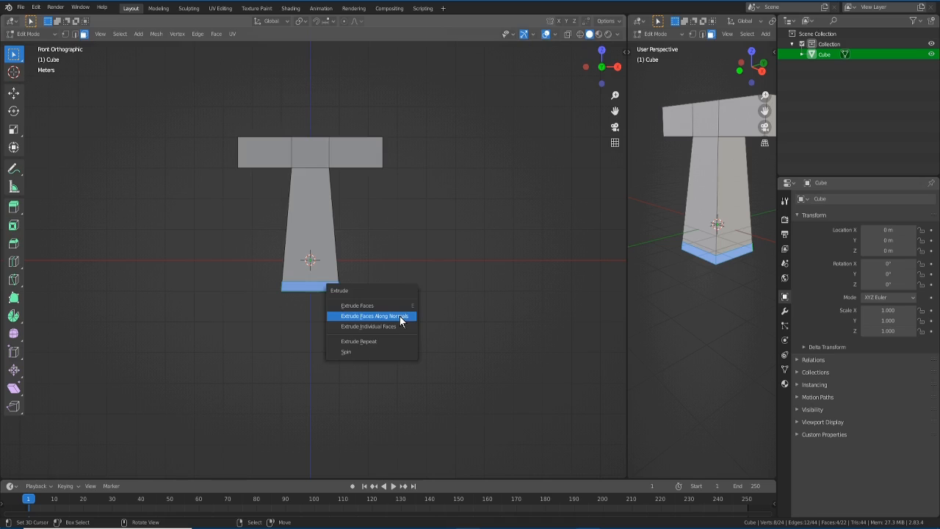
left_click(399, 316)
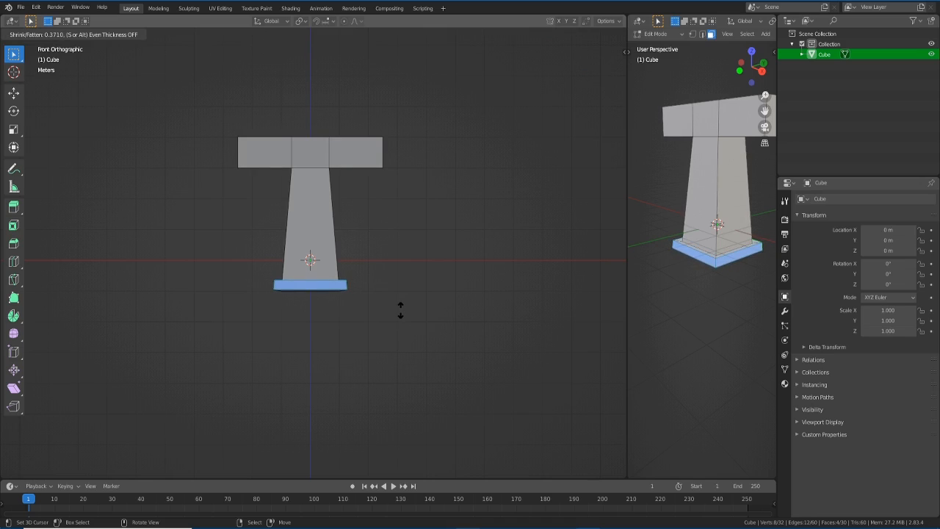
left_click(400, 310)
Select the handle's bottom face and extrude it about 0.3 m downward in the front view
middle_click_drag(414, 290, 392, 242)
key("KP_1")
right_click(325, 273)
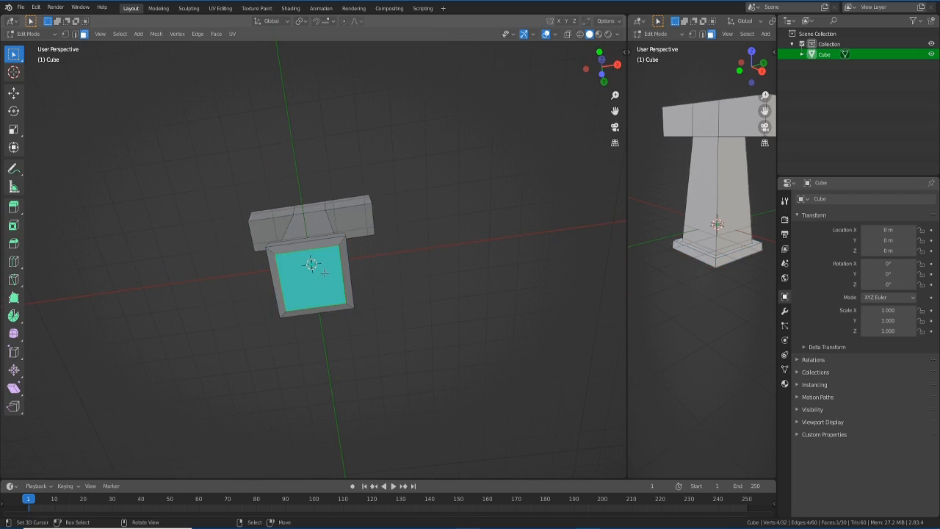
middle_click_drag(388, 297, 411, 346, "alt")
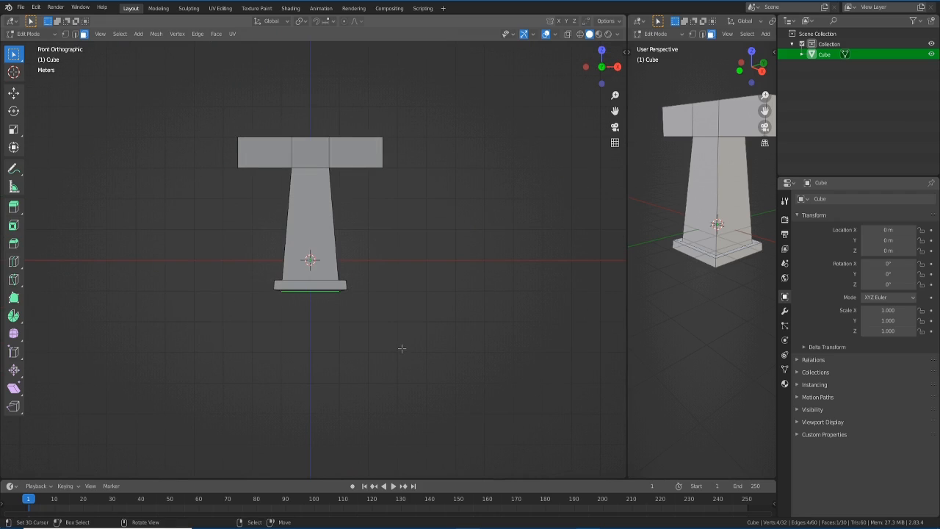
key("e")
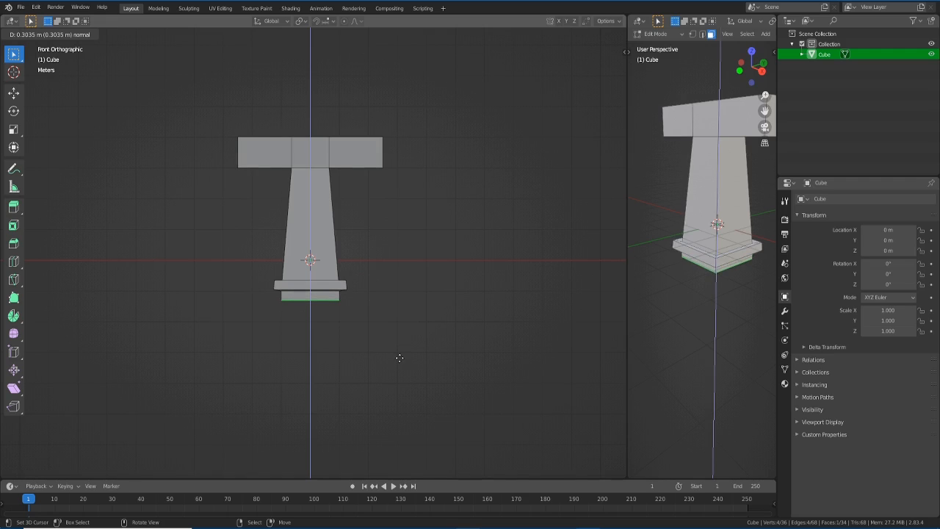
left_click(399, 358)
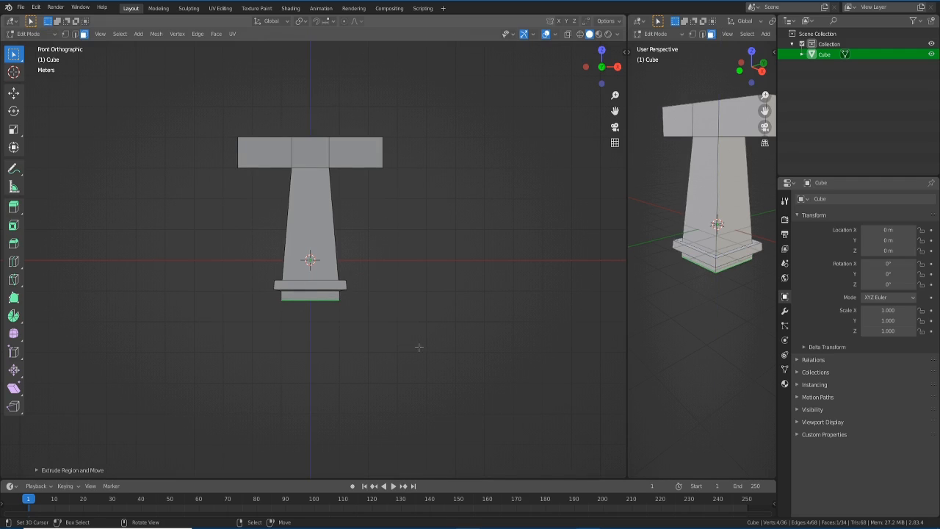
Scale the extruded bottom face down to about 0.86 to taper the pommel and return to the front view
middle_click_drag(417, 346, 456, 377)
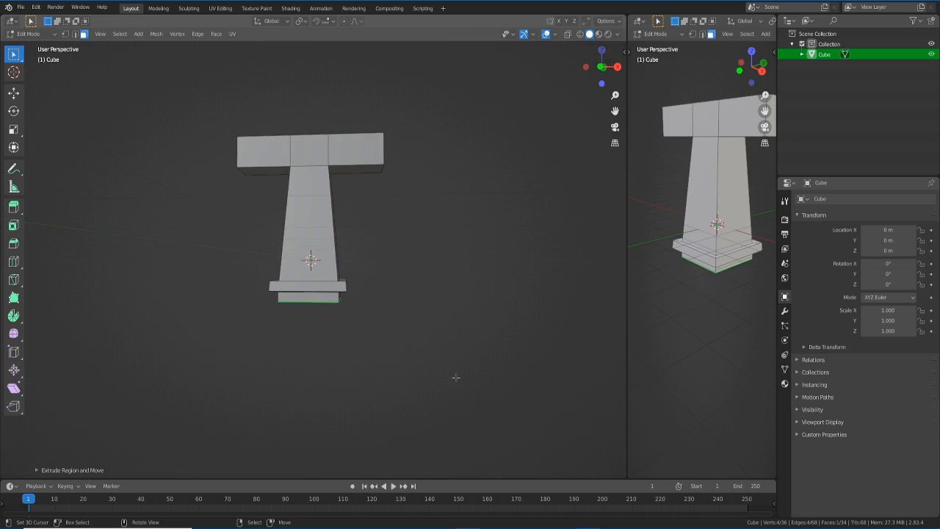
key("s")
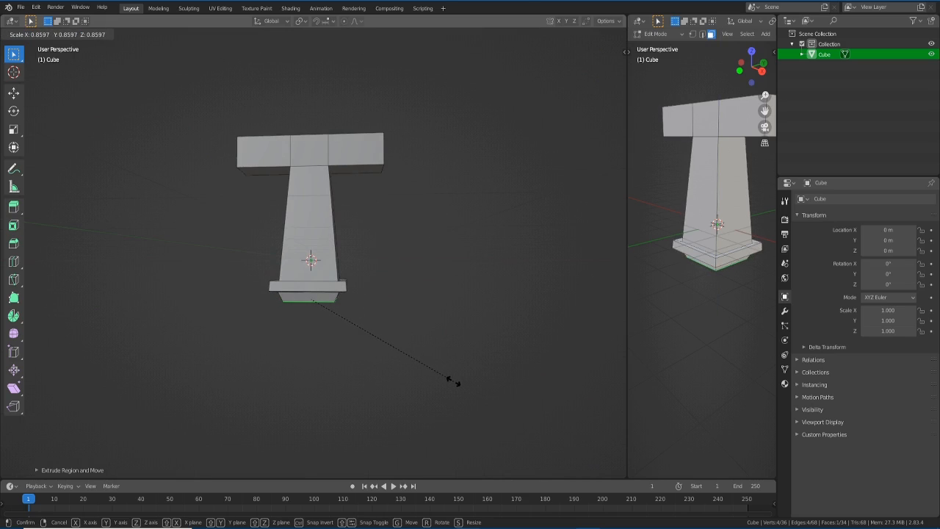
left_click(451, 382)
middle_click_drag(404, 323, 287, 286)
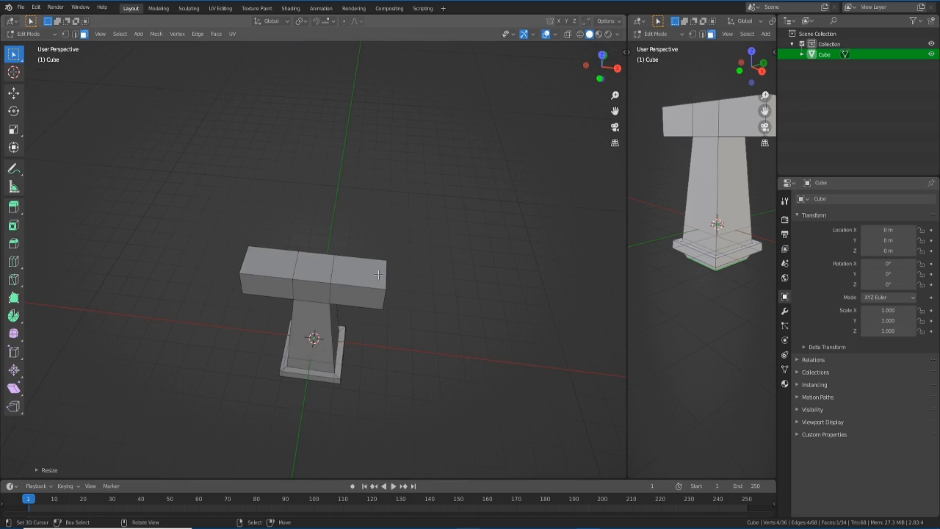
key("KP_1")
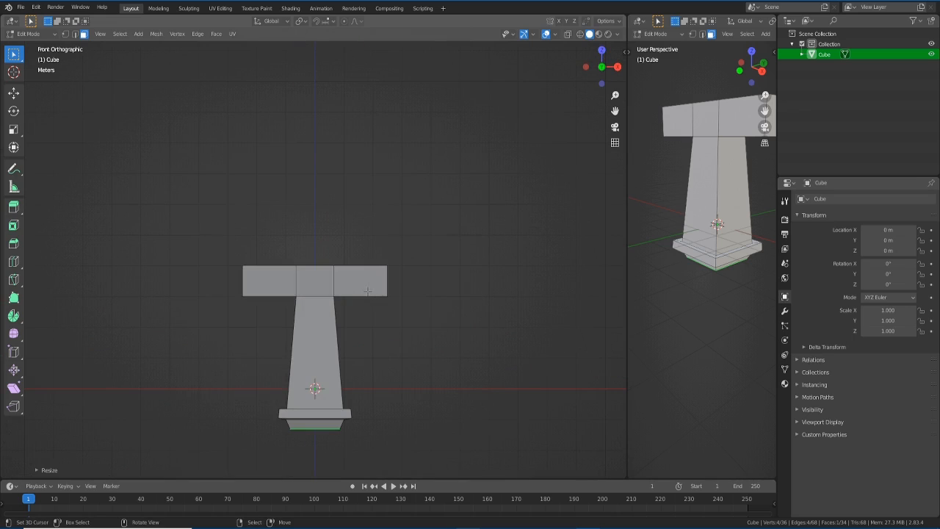
Switch to Object Mode and rename the sword's cube object to Handle
key("Tab")
middle_click_drag(378, 318, 391, 371)
scroll(417, 338, "up", 2)
scroll(420, 275, "down", 1)
scroll(417, 295, "up", 1)
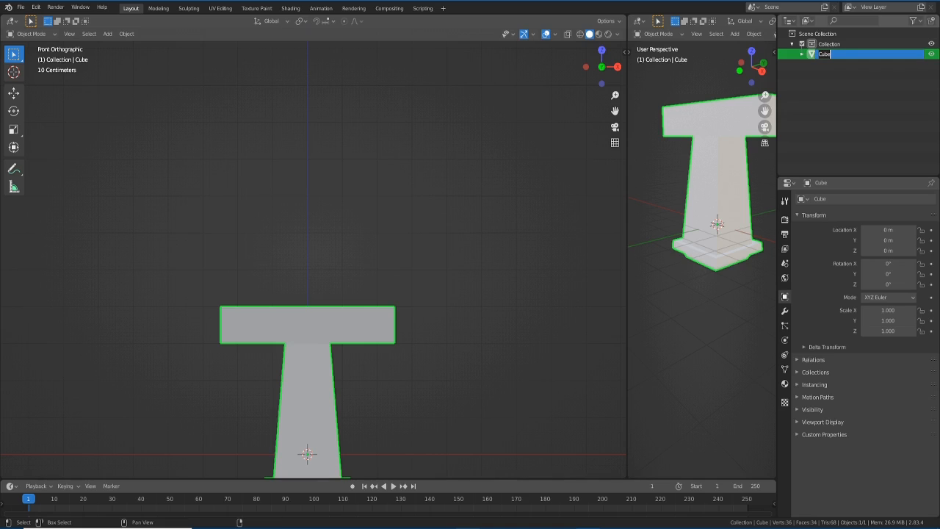
type("Handle")
key("Return")
Add a new cube mesh and move it up about 5.02 m along Z so it sits on the crossguard
middle_click_drag(410, 262, 413, 156, "shift")
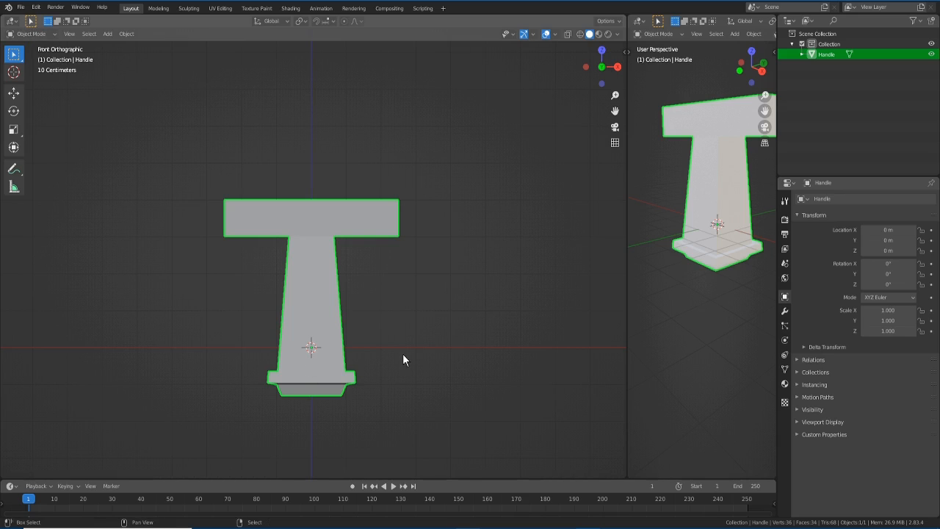
scroll(403, 355, "up", 3)
scroll(366, 337, "down", 4)
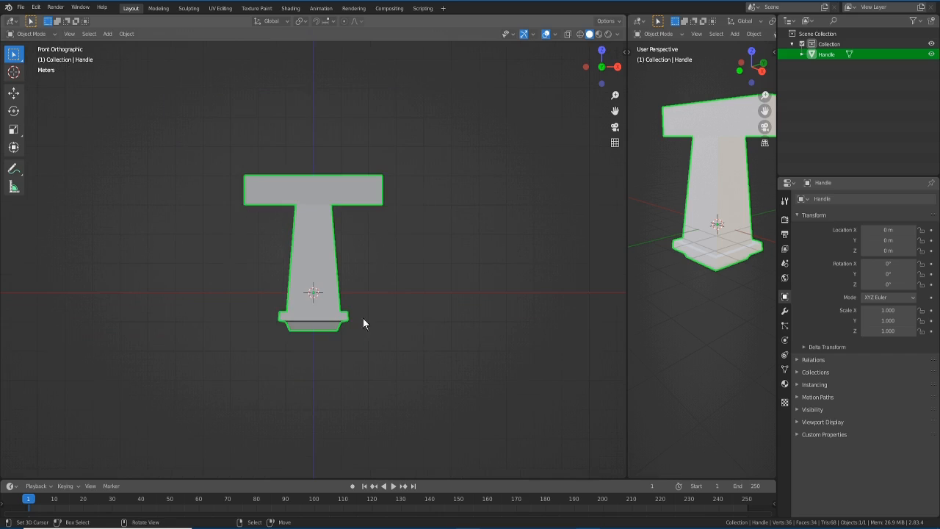
middle_click_drag(363, 318, 352, 399, "shift")
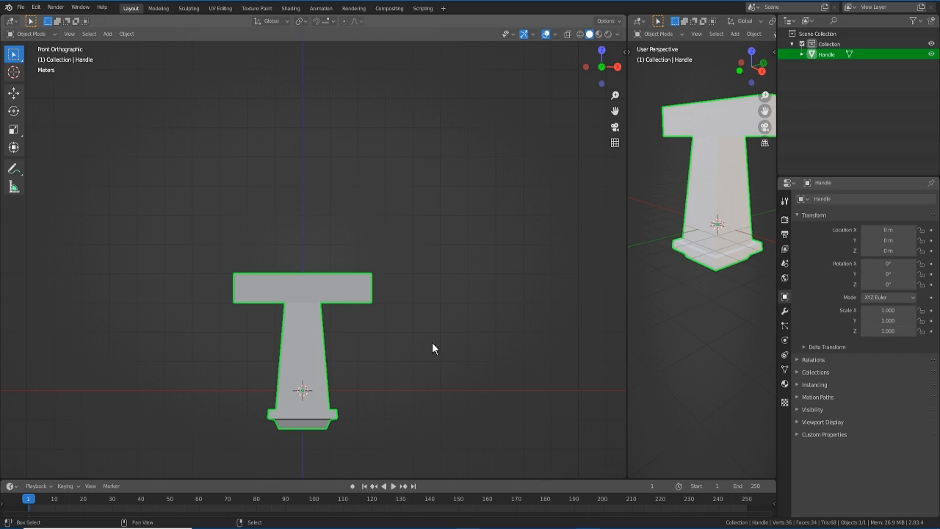
key("shift+a")
mouse_move(430, 316)
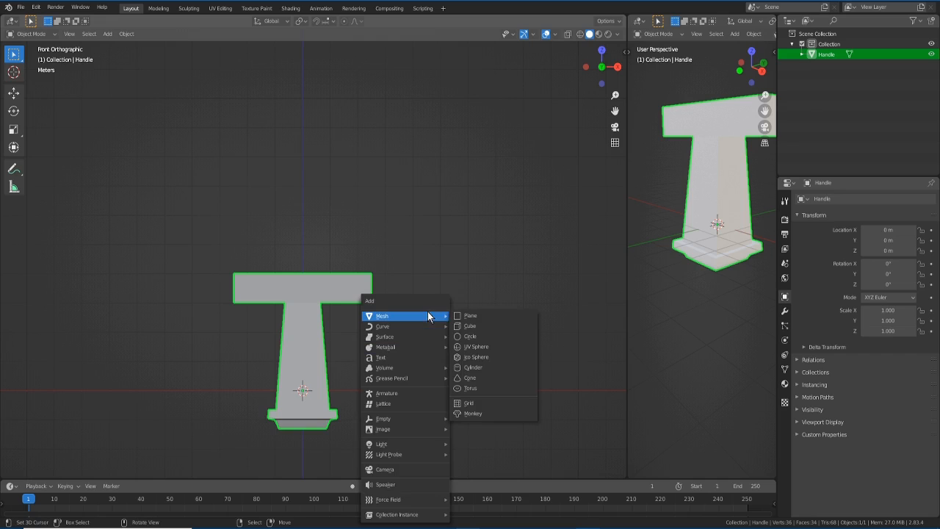
left_click(483, 326)
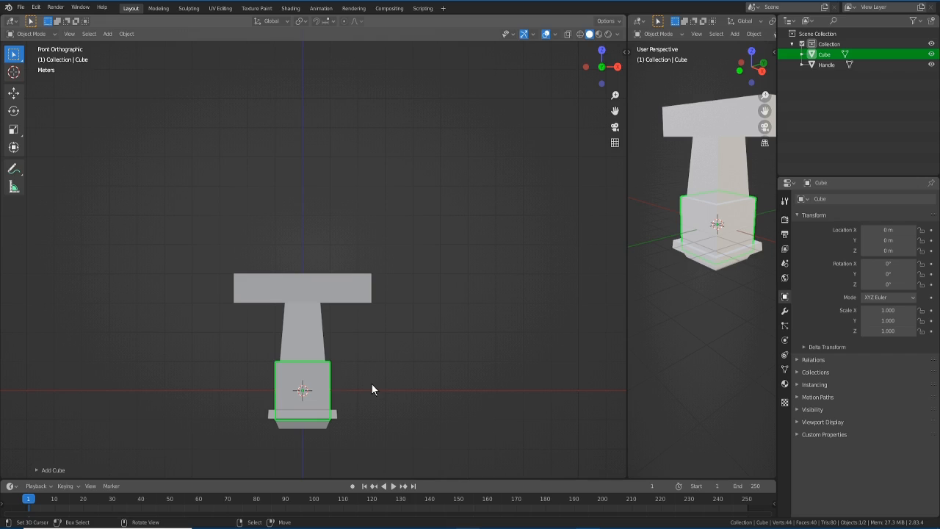
key("g")
key("z")
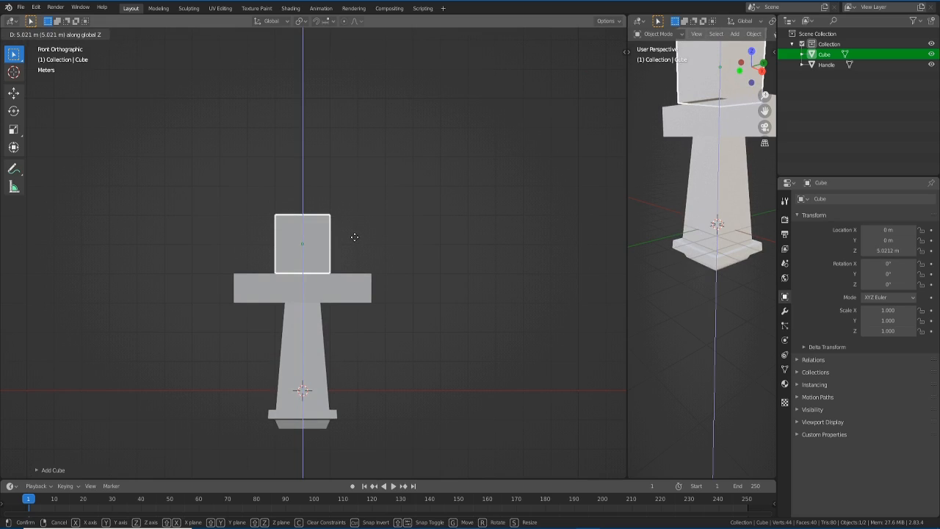
left_click(354, 236)
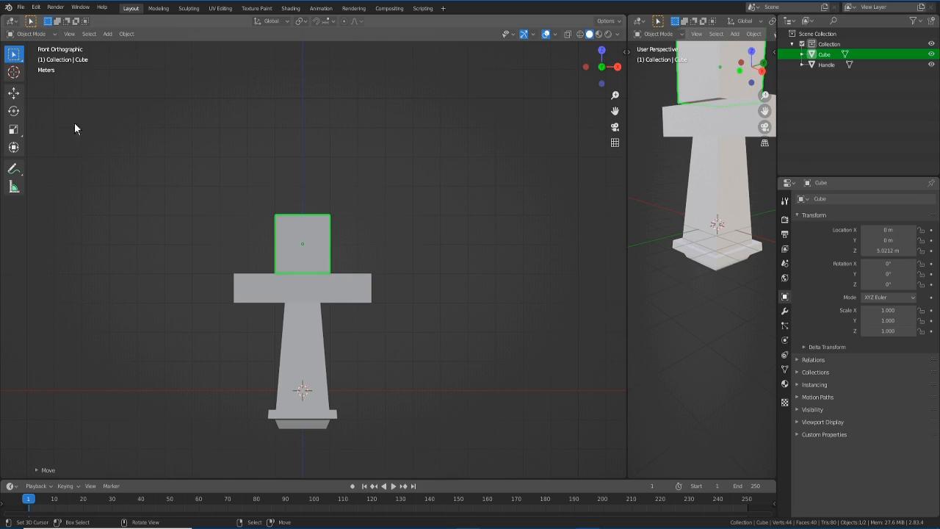
Activate the Move tool and shift the new cube upward along Z to about 5.13 m, undoing the excess movement
left_click(14, 93)
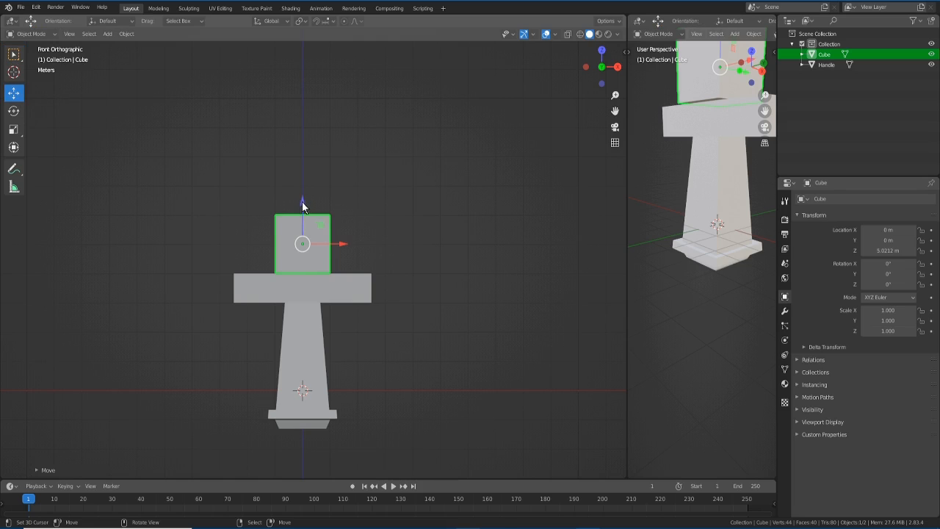
left_click_drag(302, 201, 344, 250)
key("ctrl+z")
Try moving the cube about 0.74 m along Y, undo that move and return to the front view
middle_click_drag(466, 301, 365, 331)
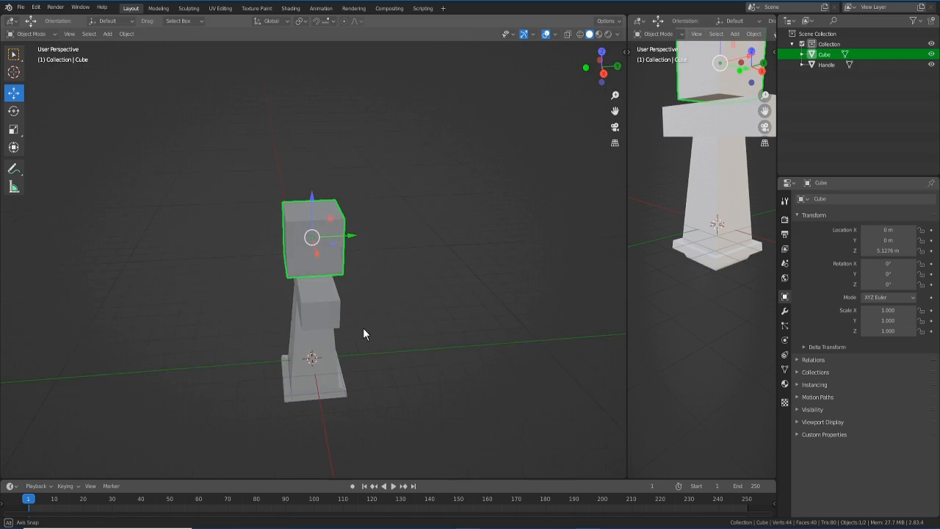
left_click_drag(352, 235, 372, 264)
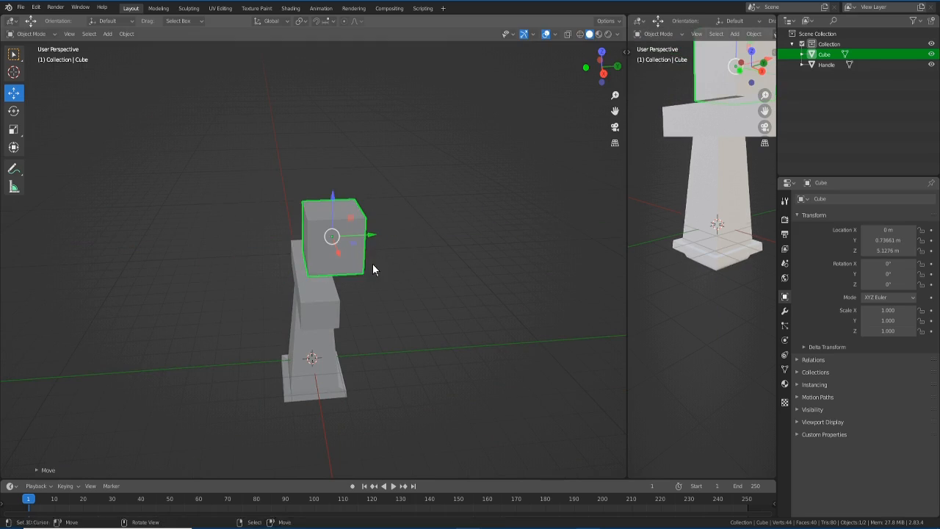
key("ctrl+z")
key("KP_1")
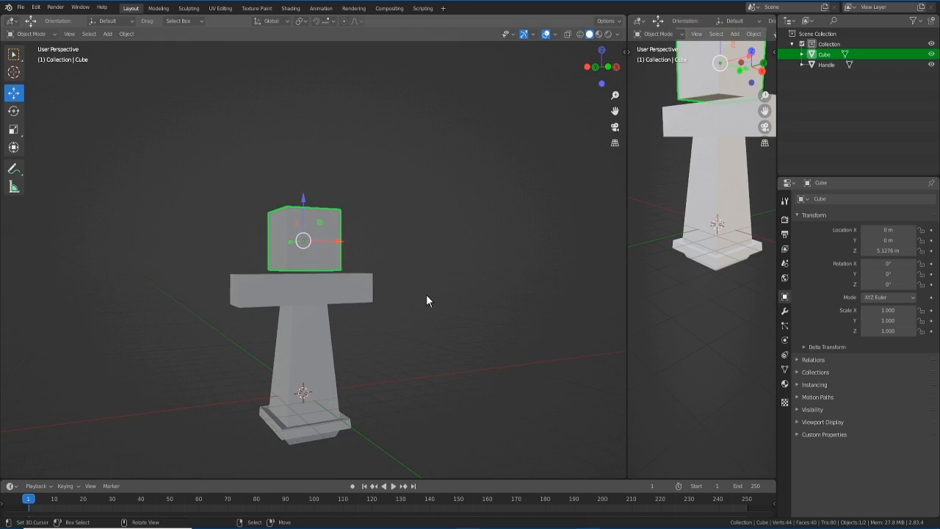
Switch the new cube above the crossguard to Edit Mode with all its faces selected
scroll(426, 298, "up", 2)
middle_click_drag(419, 298, 412, 392, "shift")
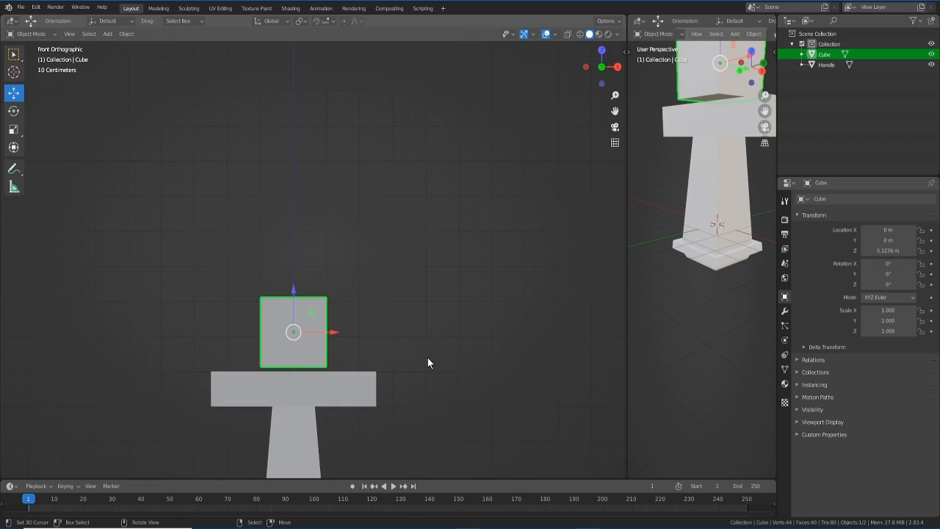
key("KP_7")
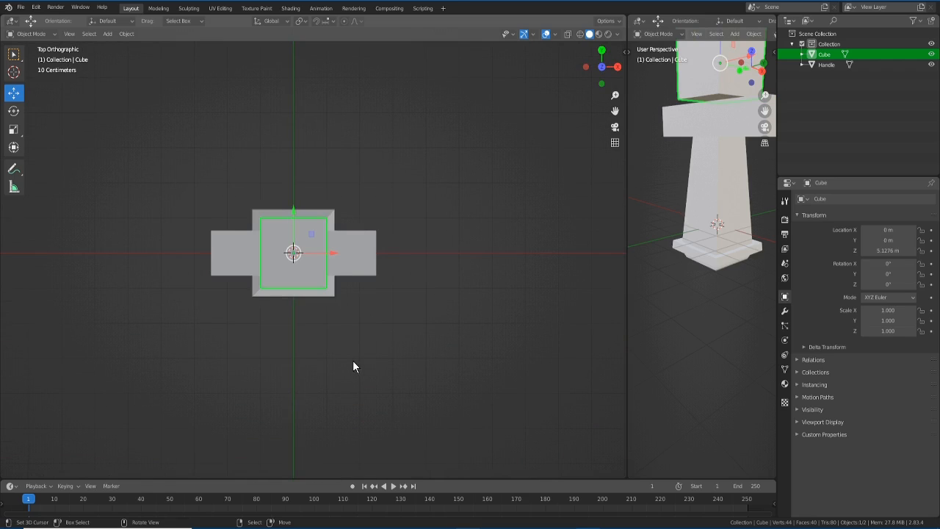
left_click(30, 34)
left_click(41, 59)
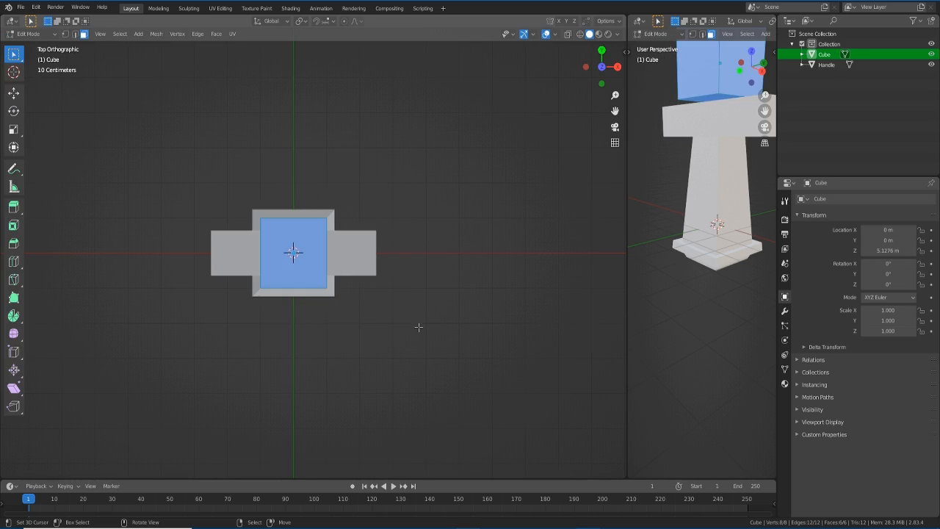
middle_click_drag(415, 347, 421, 300)
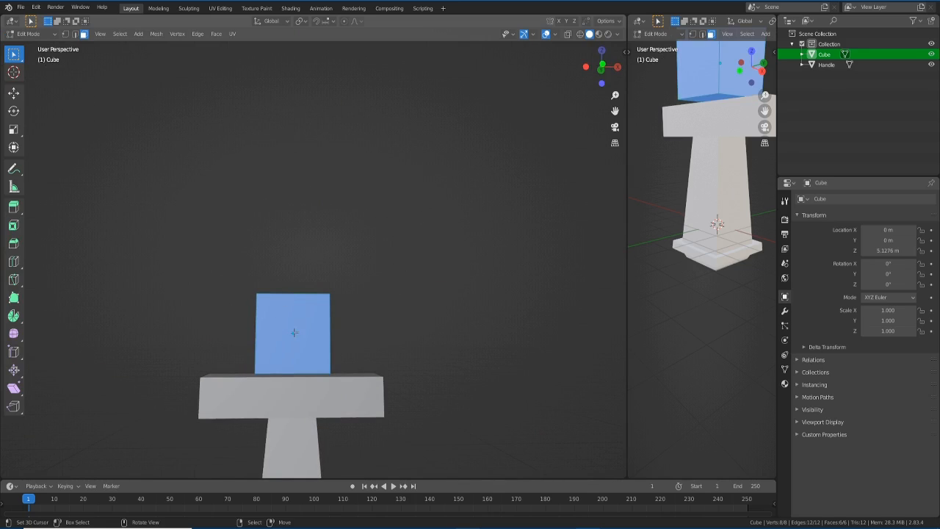
Try selecting only the cube's front face, clear that selection, and toggle the whole mesh's selection on and off
left_click(294, 332)
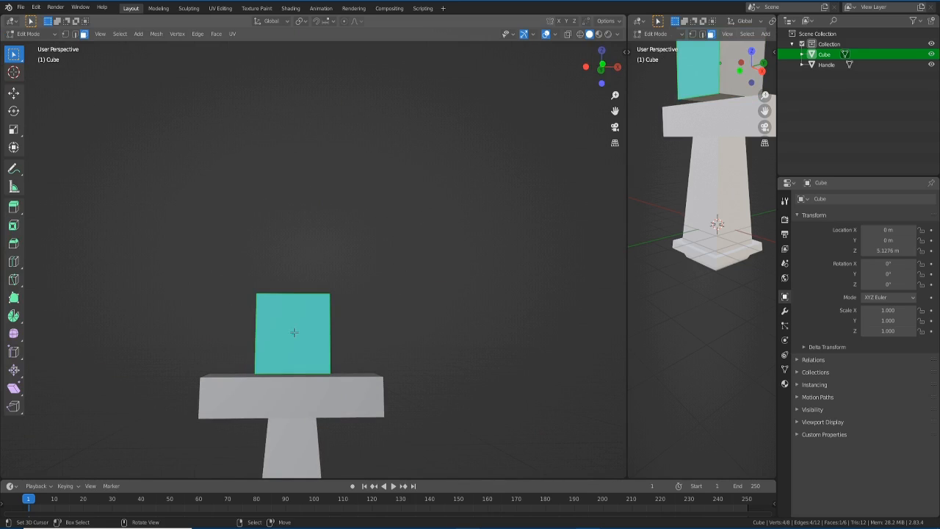
left_click(388, 357)
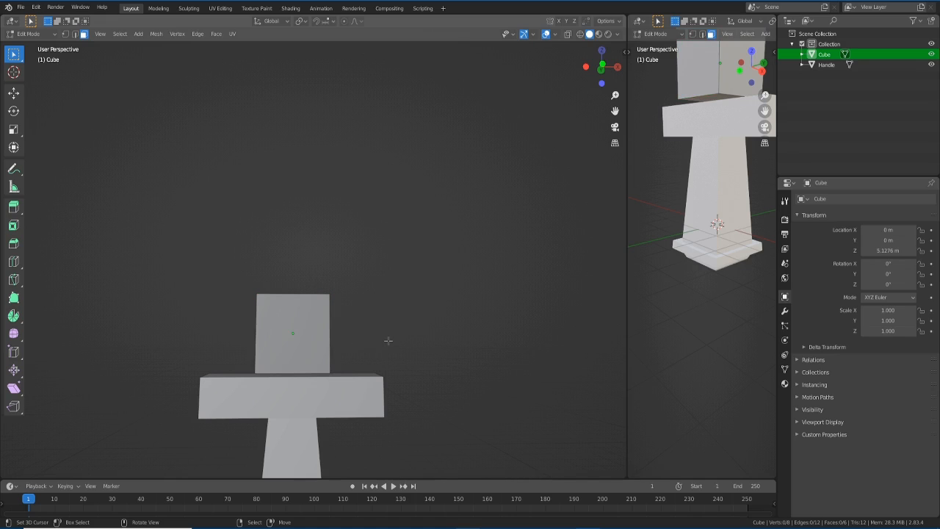
key("a")
mouse_move(369, 361)
middle_mouse_down()
mouse_move(328, 434)
mouse_move(378, 363)
middle_mouse_up()
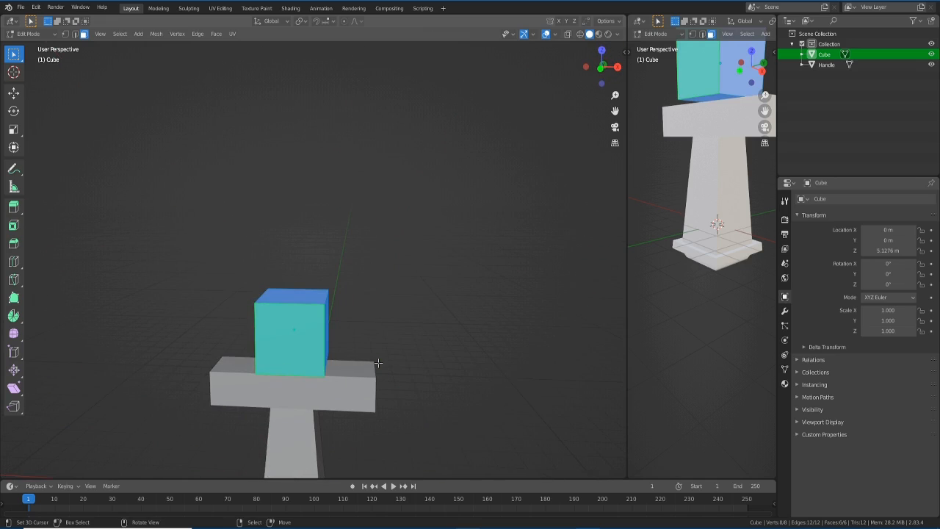
left_click(378, 363)
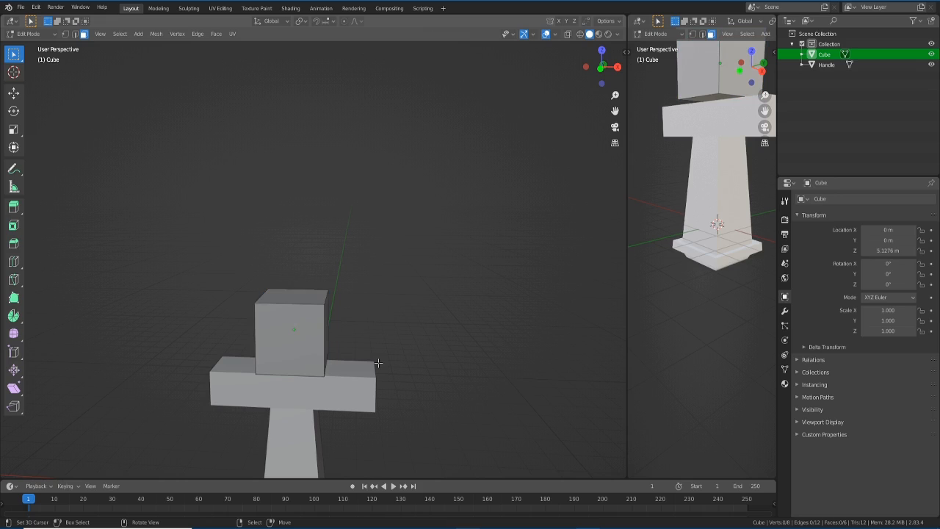
Select all faces of the cube and start scaling the mesh in the right orthographic view
key("a")
middle_click_drag(378, 363, 473, 367)
key("alt+a")
key("a")
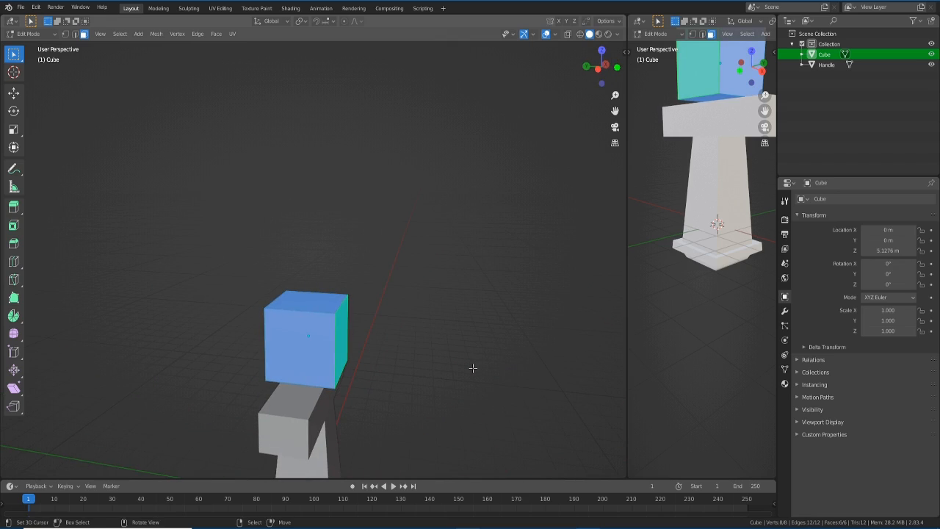
key("KP_3")
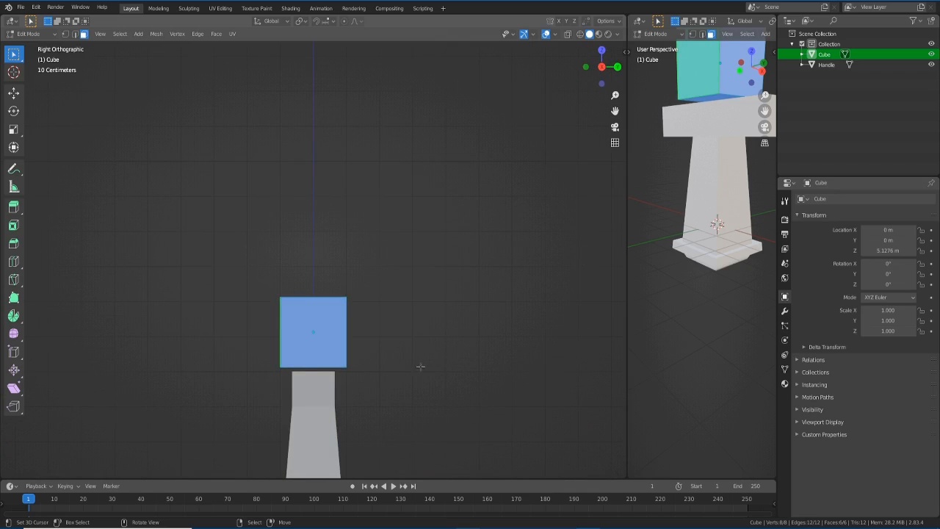
key("s")
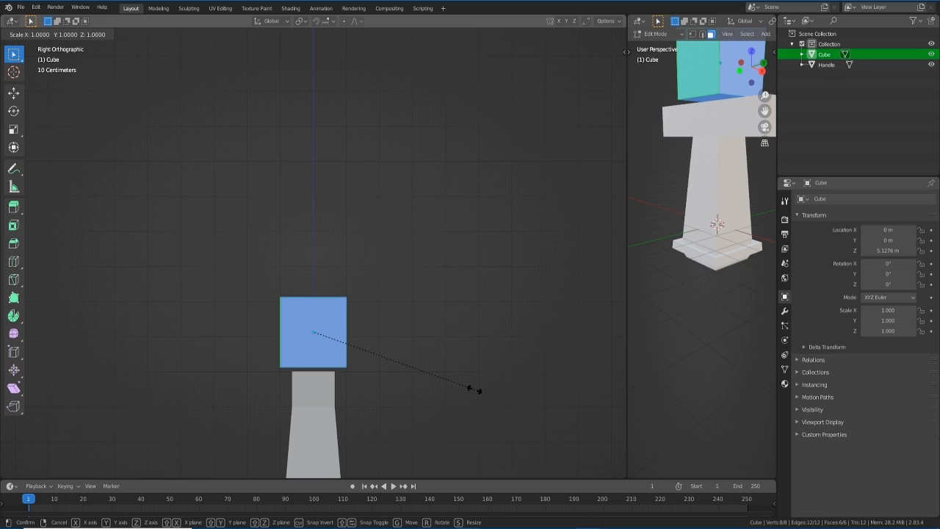
Scale the cube along Y into a thin slab and lower it about 0.13 m along Z onto the crossguard
key("y")
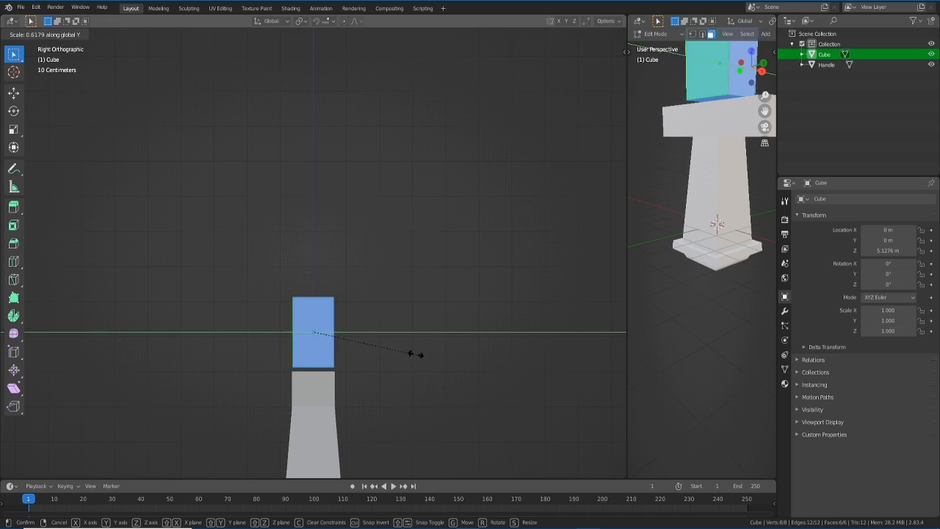
left_click(352, 341)
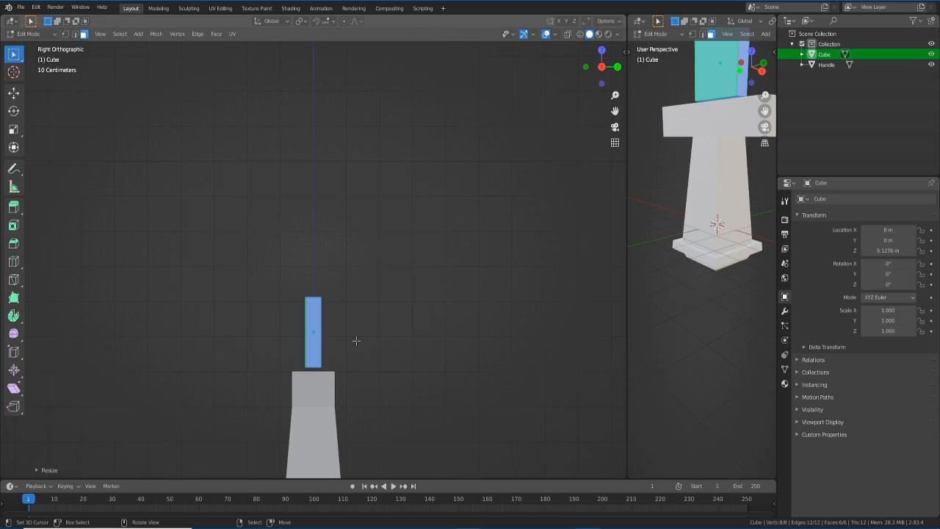
key("KP_1")
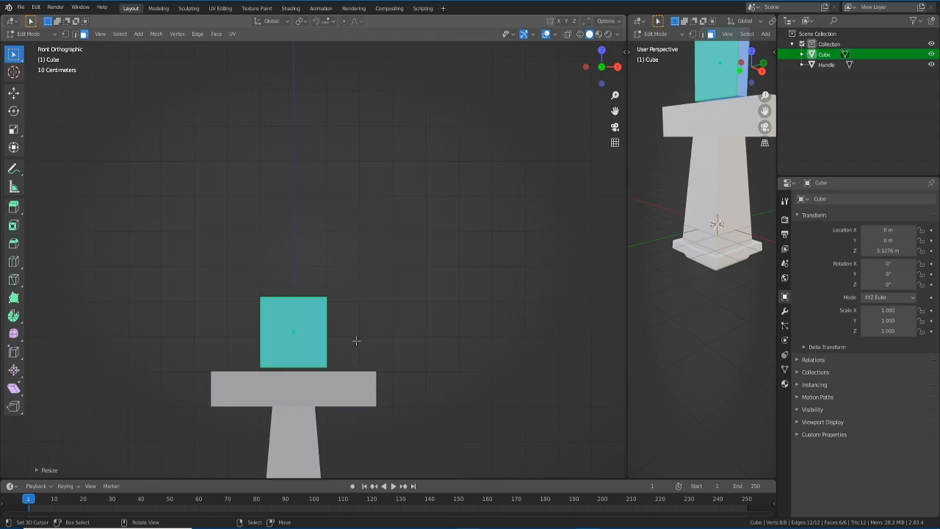
key("g")
key("z")
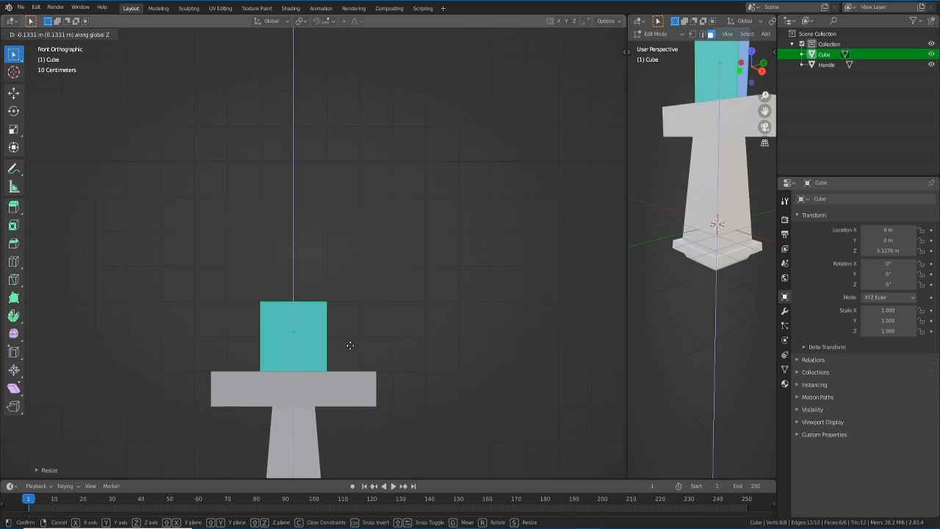
left_click(351, 345)
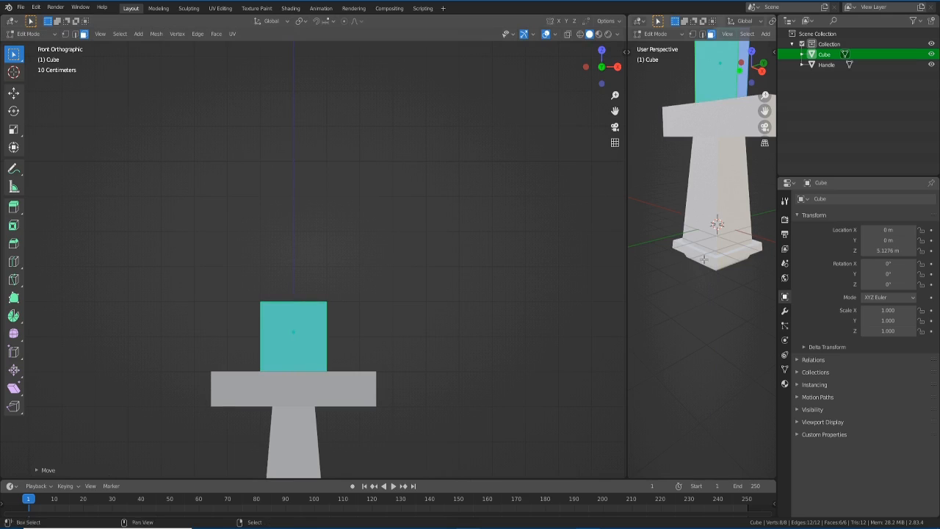
Raise the slab's top face about 10.06 m along Z to stretch it into a long blade
middle_click_drag(705, 308, 661, 323)
scroll(482, 380, "down", 1)
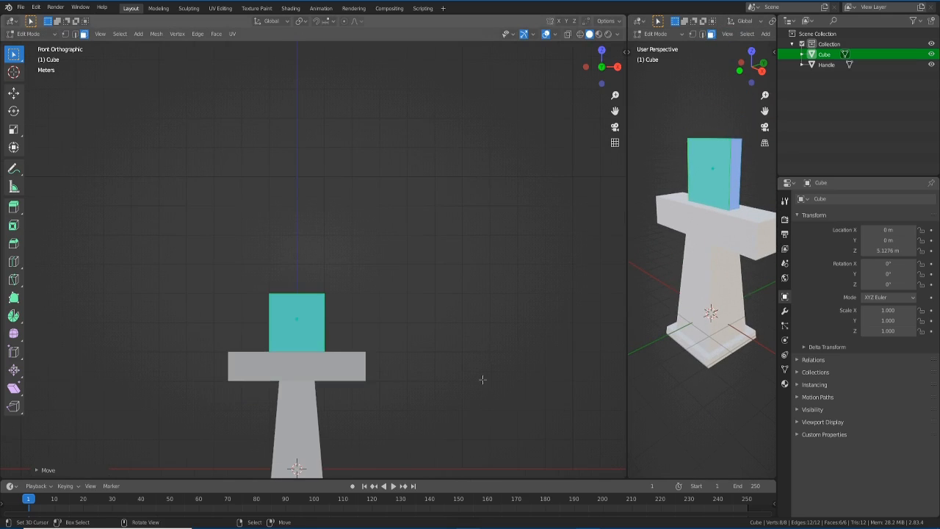
middle_click_drag(483, 380, 333, 305)
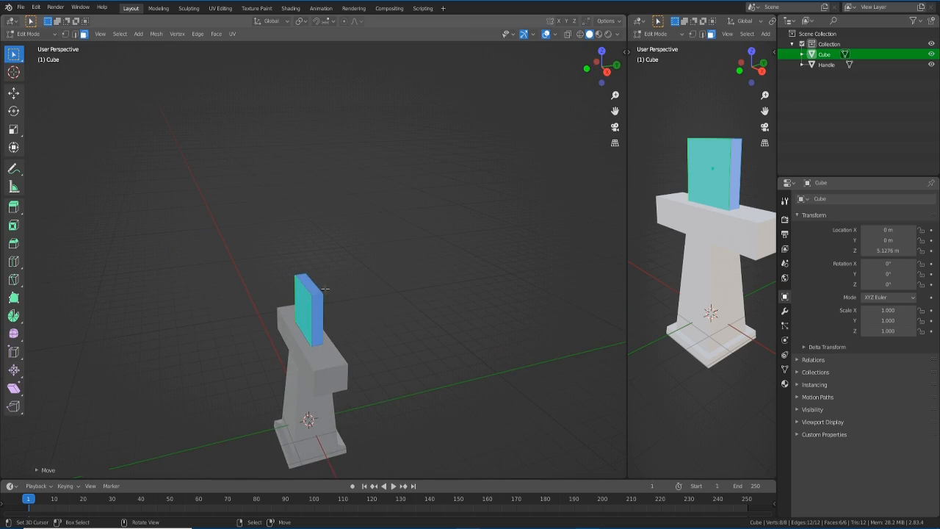
left_click(311, 288)
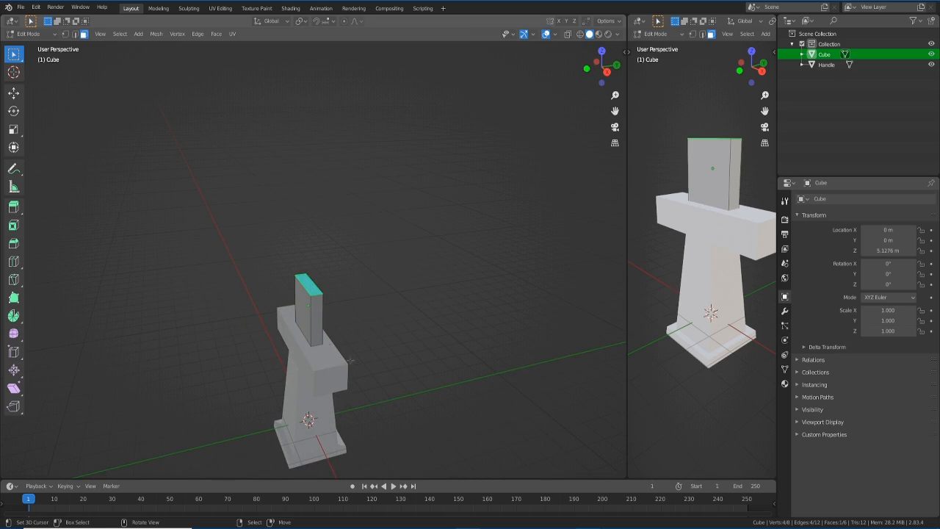
middle_click_drag(351, 361, 333, 378)
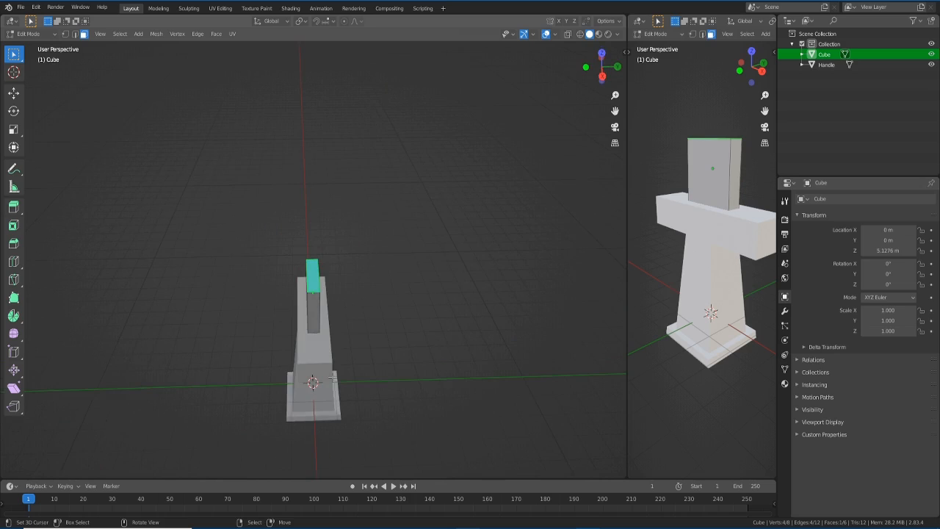
key("KP_1")
key("KP_3")
scroll(332, 377, "up", 5)
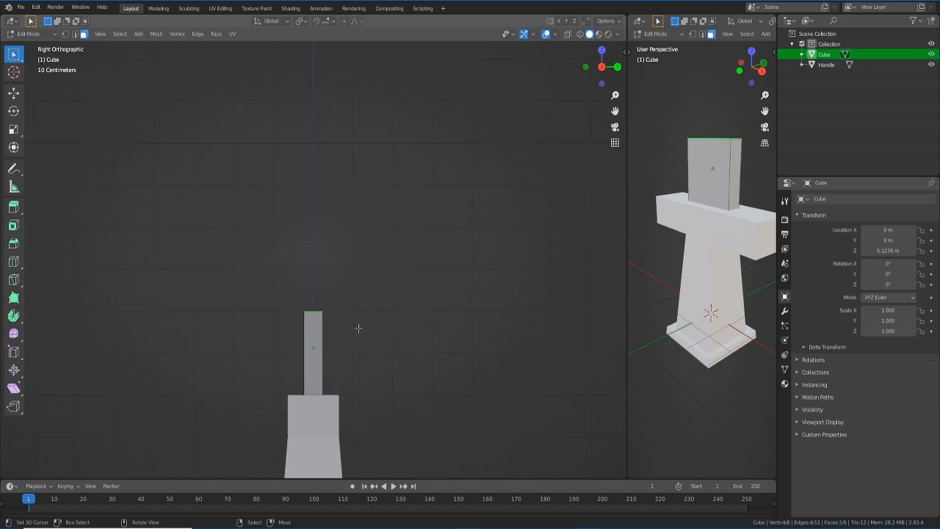
middle_click_drag(341, 396, 346, 305, "shift")
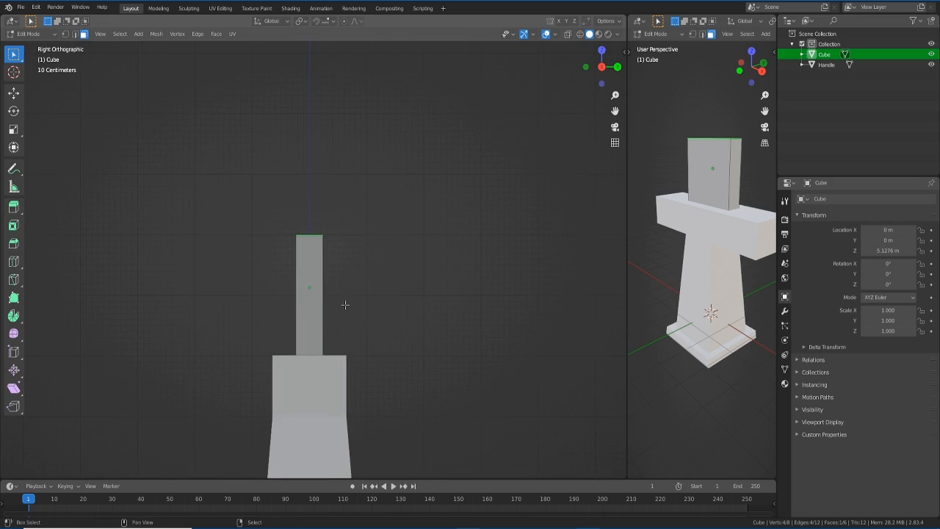
key("KP_1")
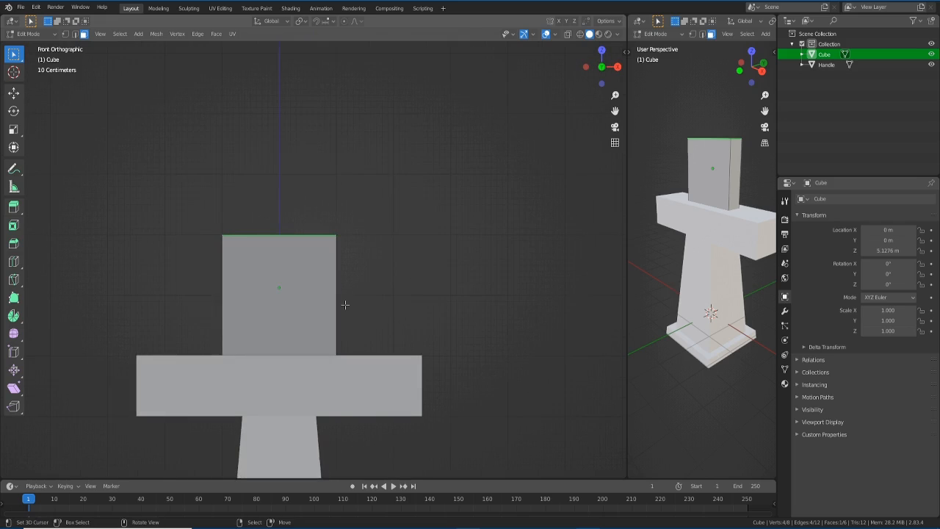
scroll(346, 304, "down", 6)
middle_click_drag(346, 305, 343, 375, "shift")
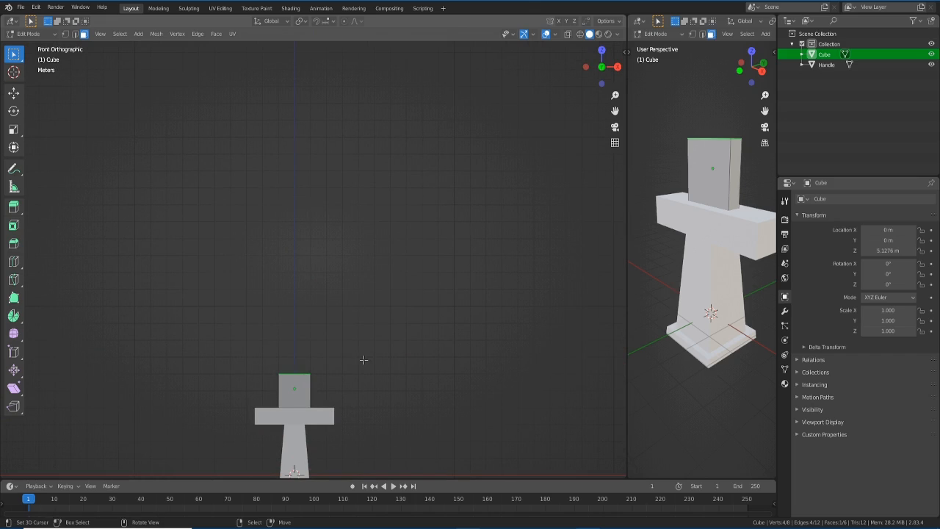
key("g")
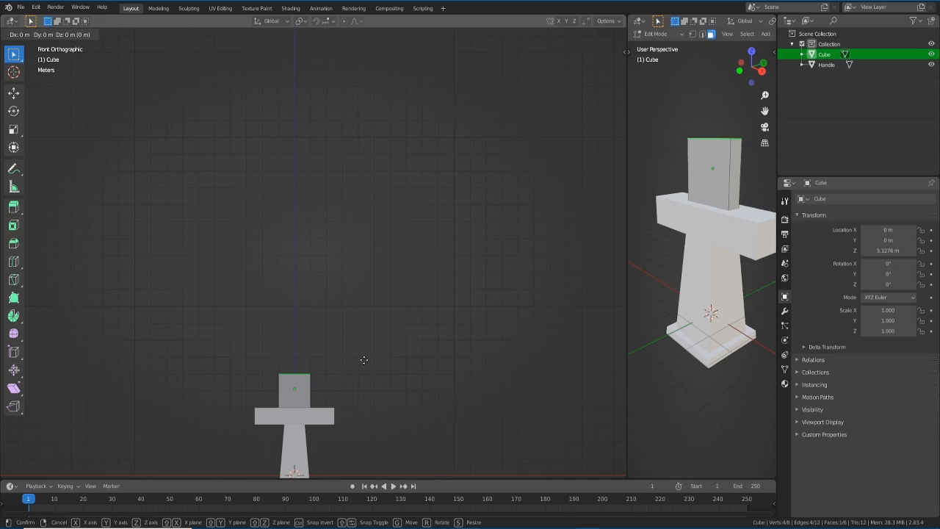
key("z")
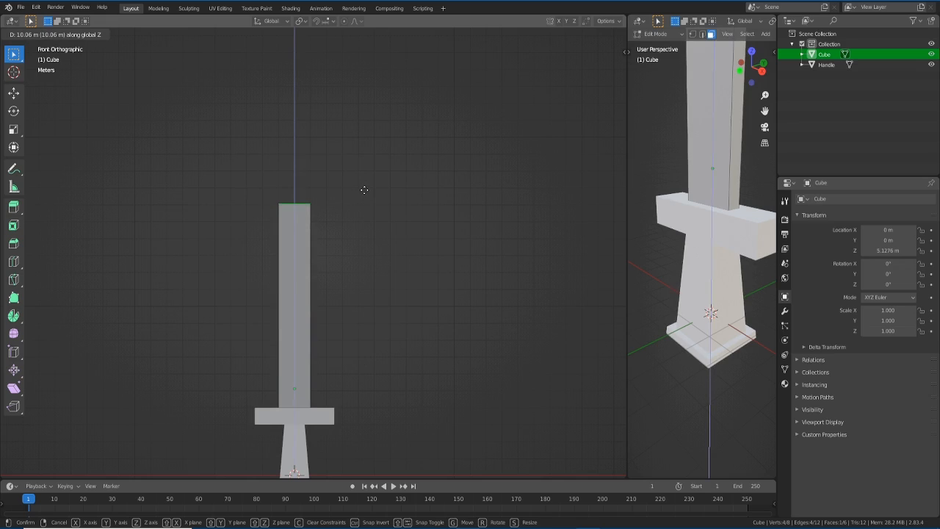
left_click(364, 190)
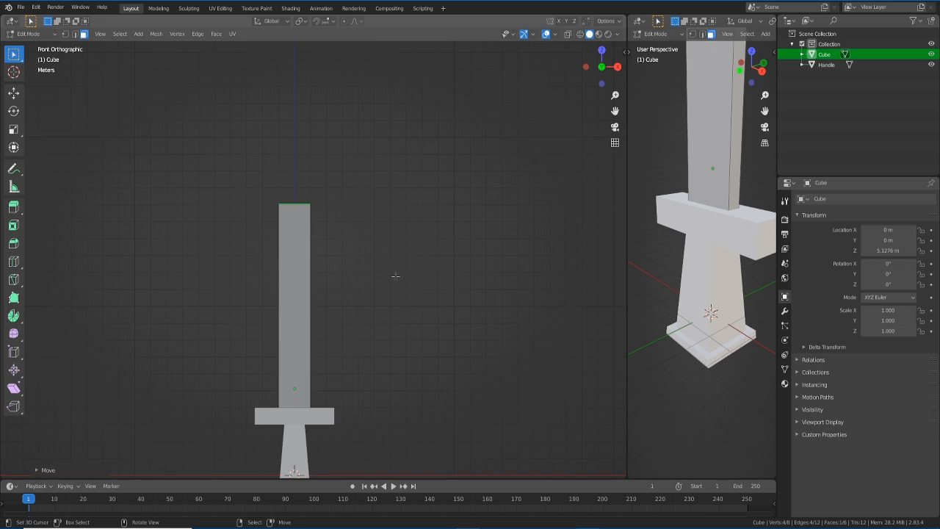
Scale the blade's top face along Y to roughly a quarter of its thickness so the blade tapers upward
middle_click_drag(406, 317, 326, 337)
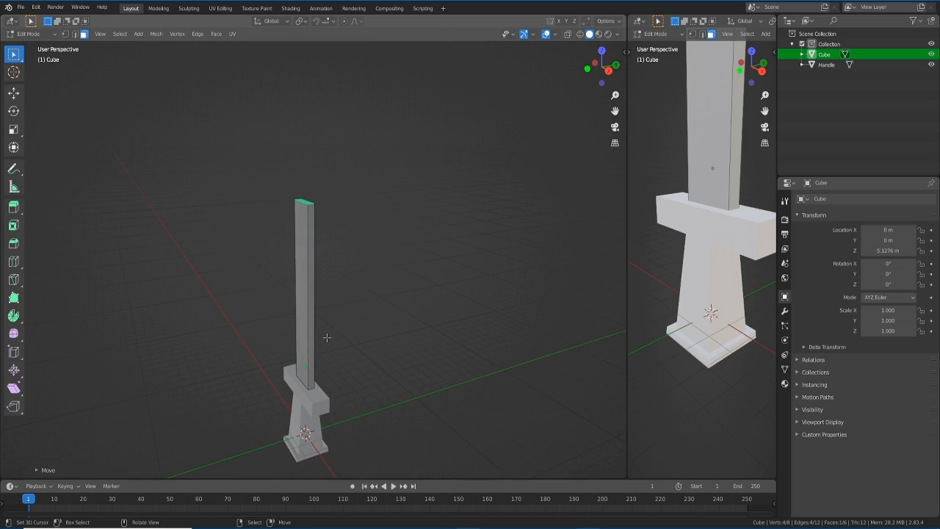
key("KP_3")
scroll(325, 290, "up", 5)
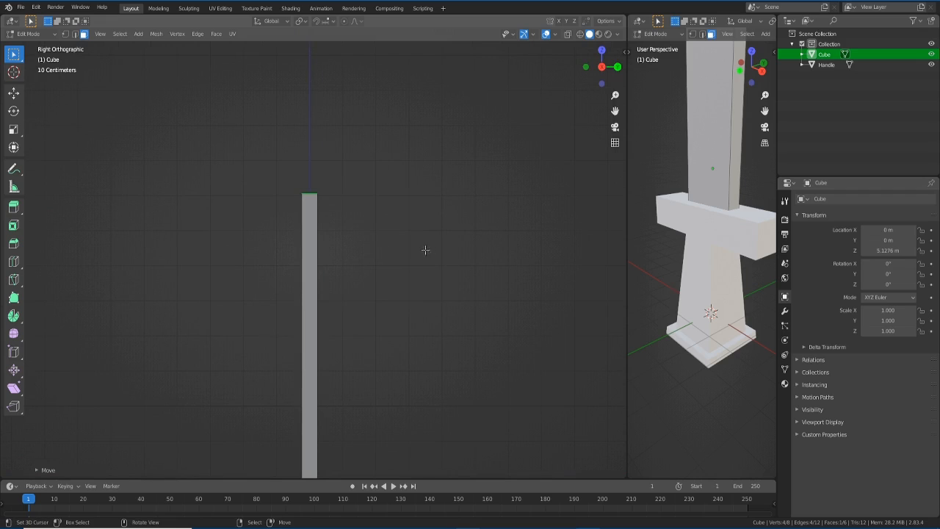
key("s")
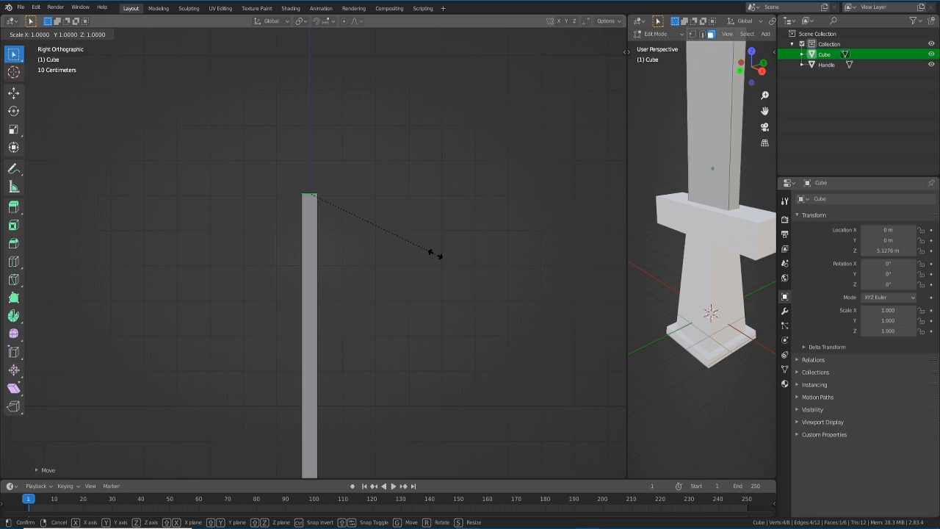
key("y")
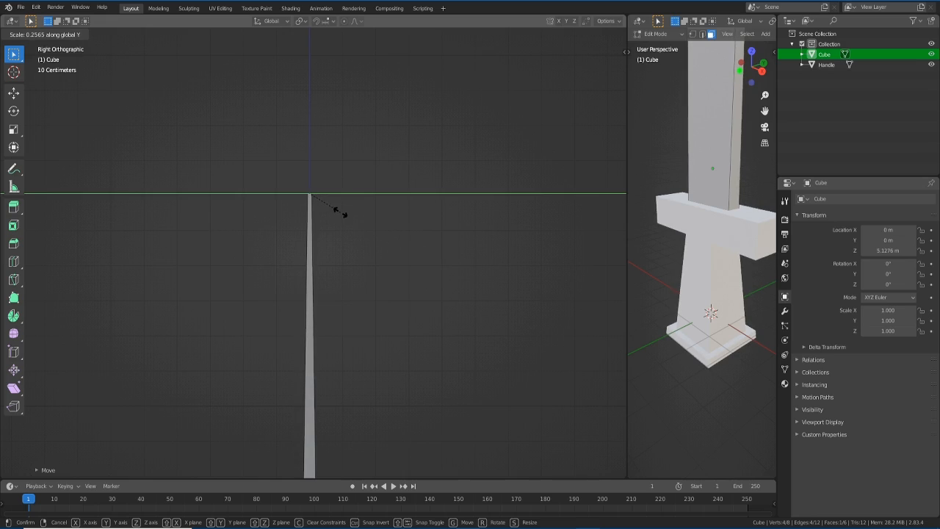
left_click(348, 210)
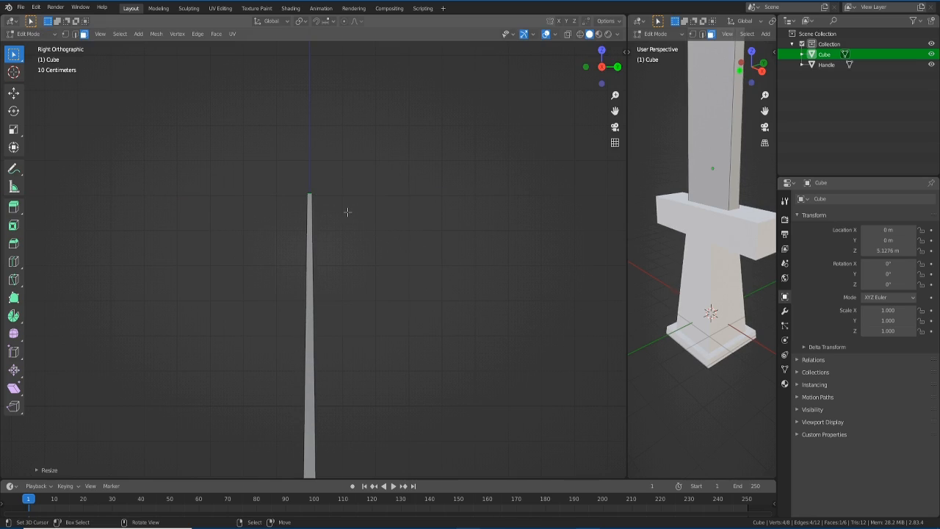
Add one centred lengthwise loop cut down the middle of the blade's broad faces
middle_click_drag(344, 214, 347, 212)
key("KP_1")
scroll(384, 257, "down", 4)
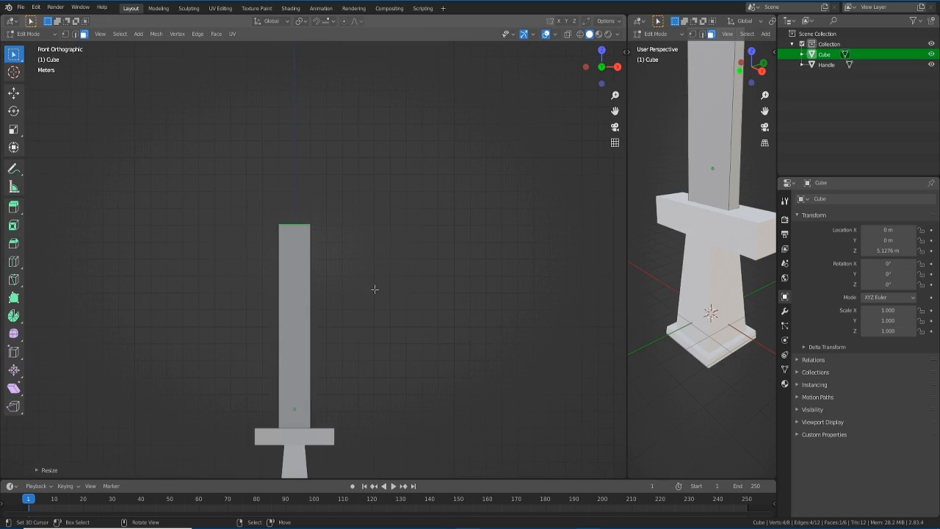
middle_click_drag(385, 323, 367, 189)
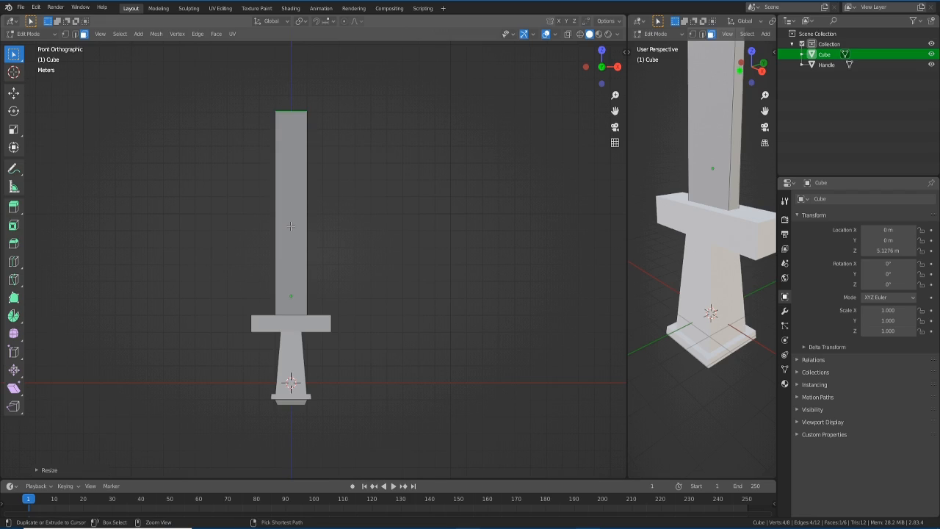
key("ctrl+r")
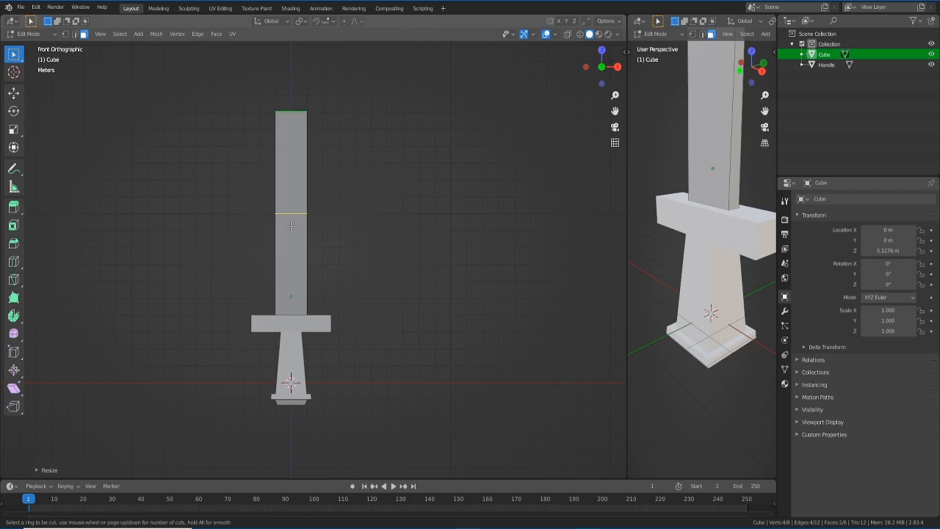
left_click(299, 111)
right_click(299, 111)
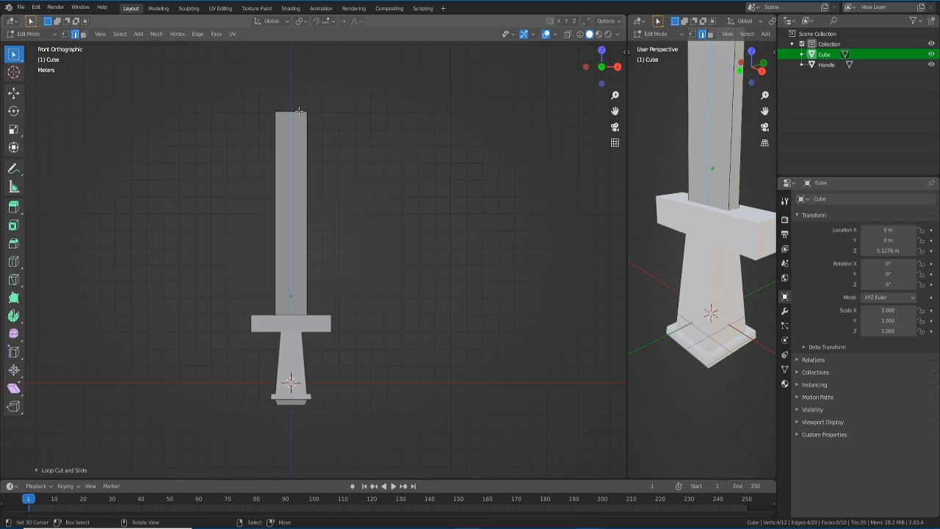
Select only the short centre edge on the blade's top end and raise it along Z to form a pointed tip
middle_click_drag(359, 225, 360, 353, "shift")
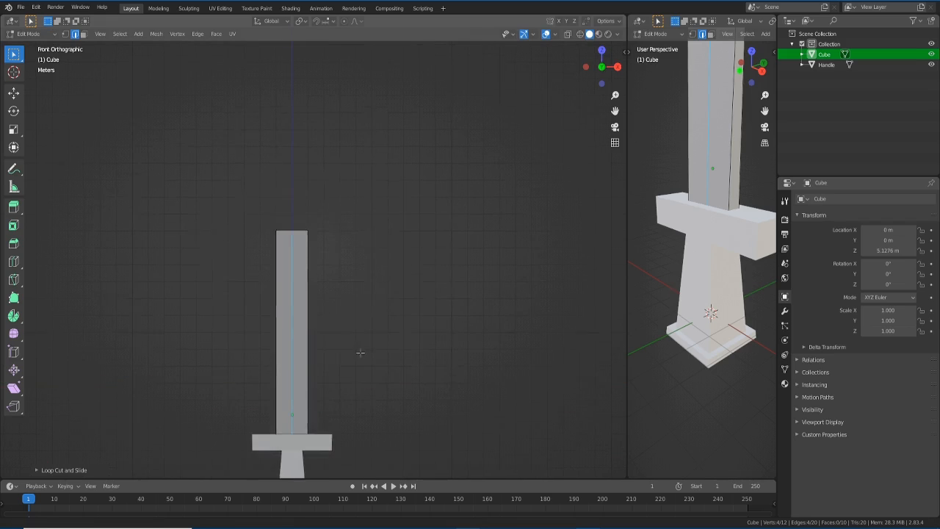
scroll(301, 228, "up", 5)
middle_click_drag(301, 228, 280, 216)
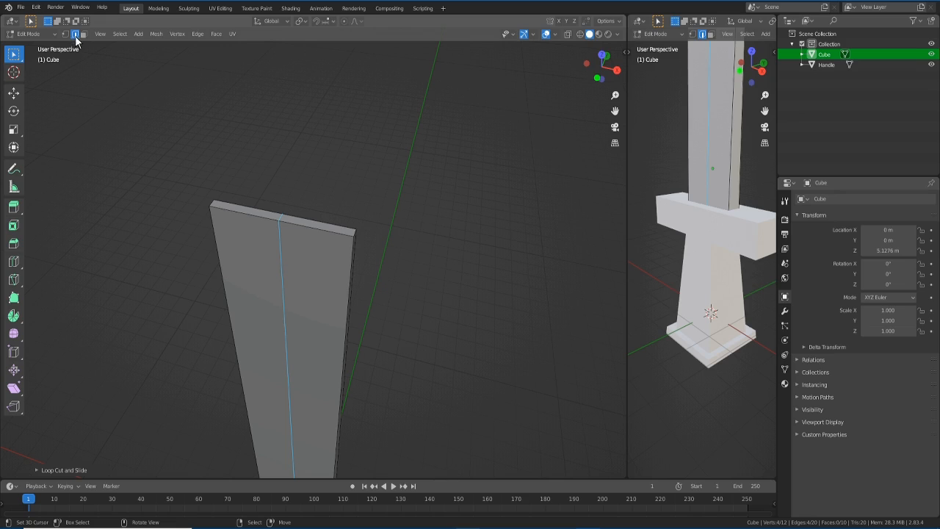
left_click(280, 217)
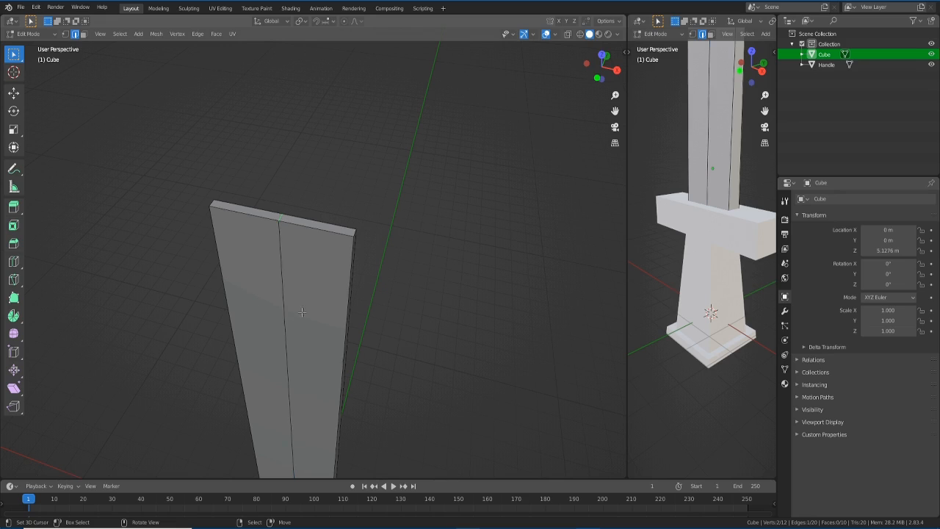
middle_click_drag(300, 272, 294, 290)
middle_click_drag(668, 162, 705, 245)
scroll(733, 160, "down", 3)
scroll(705, 245, "up", 3)
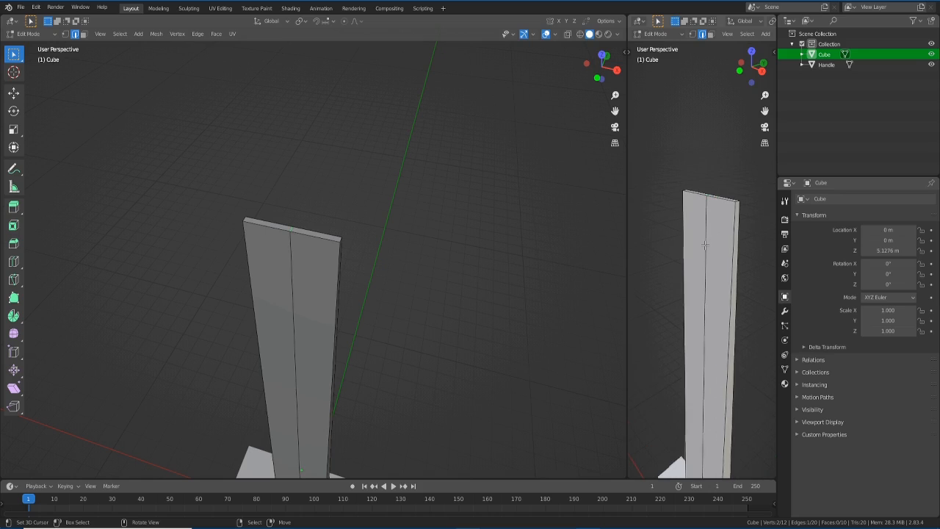
middle_click_drag(300, 251, 317, 248)
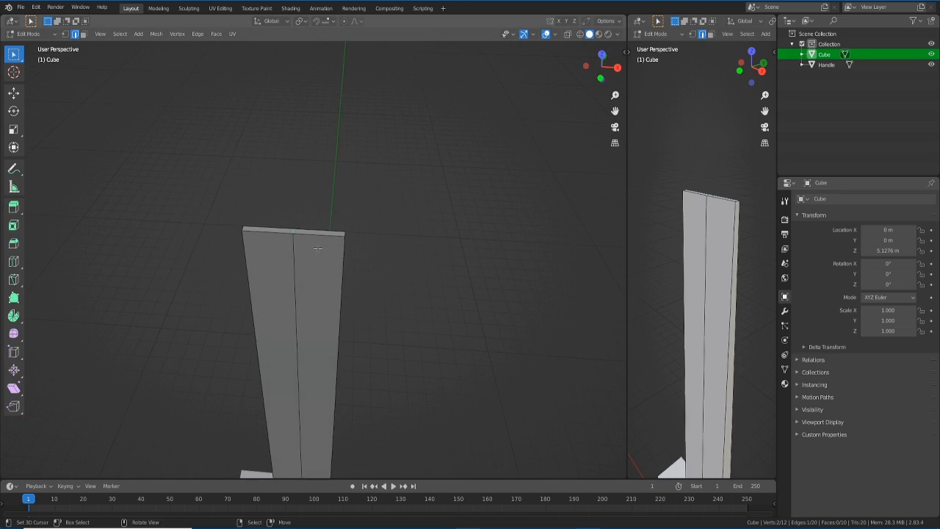
key("KP_1")
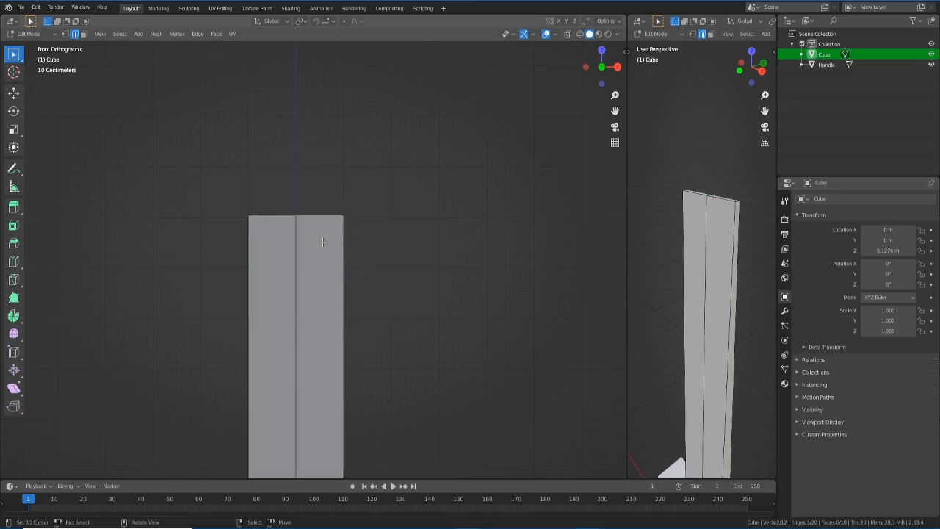
key("g")
key("z")
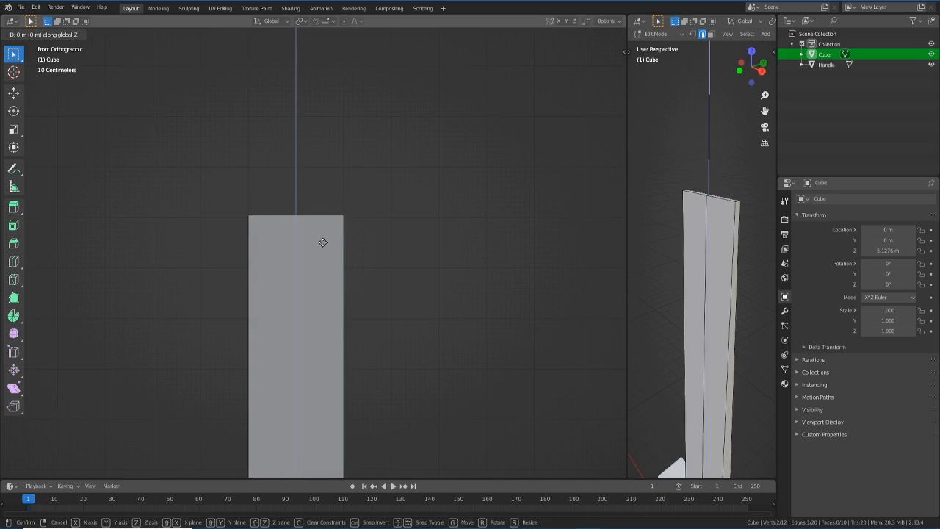
left_click(322, 122)
scroll(342, 362, "down", 8)
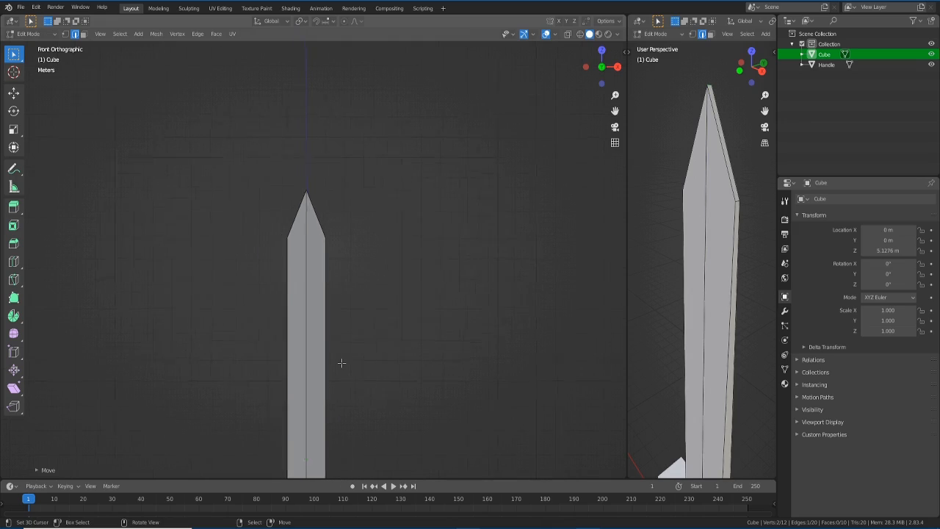
scroll(327, 297, "up", 3)
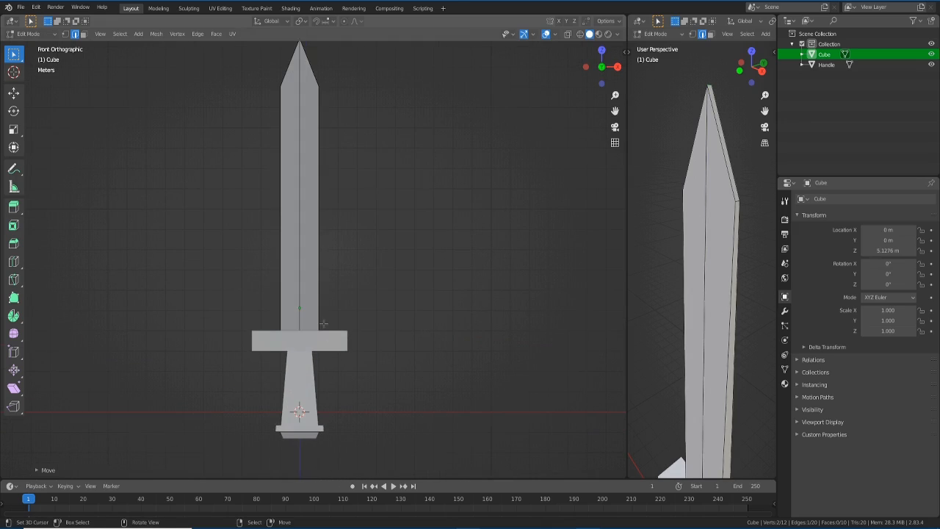
scroll(306, 319, "up", 2)
middle_click_drag(291, 380, 308, 294, "shift")
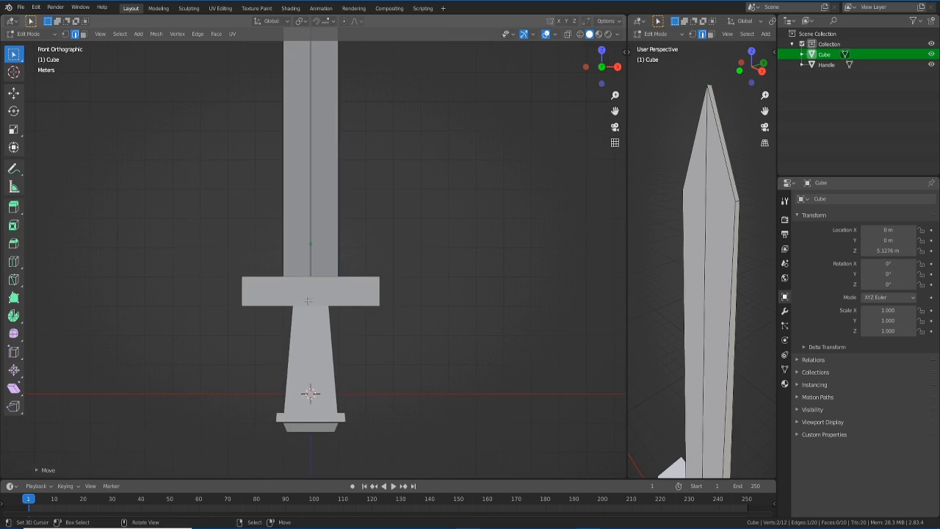
Select the four outer corner vertices at the blade's base and scale them along X to about two thirds of their width
middle_click_drag(376, 301, 322, 296)
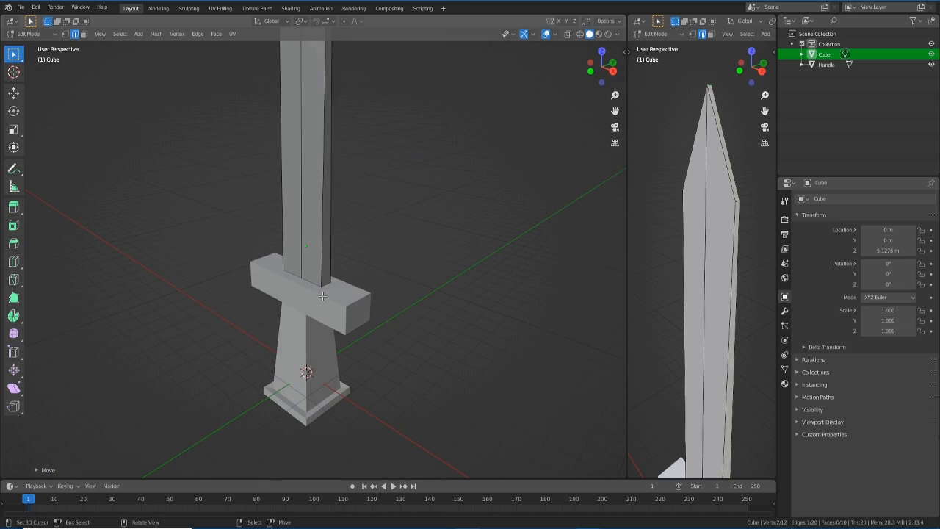
left_click(66, 34)
left_click(307, 231)
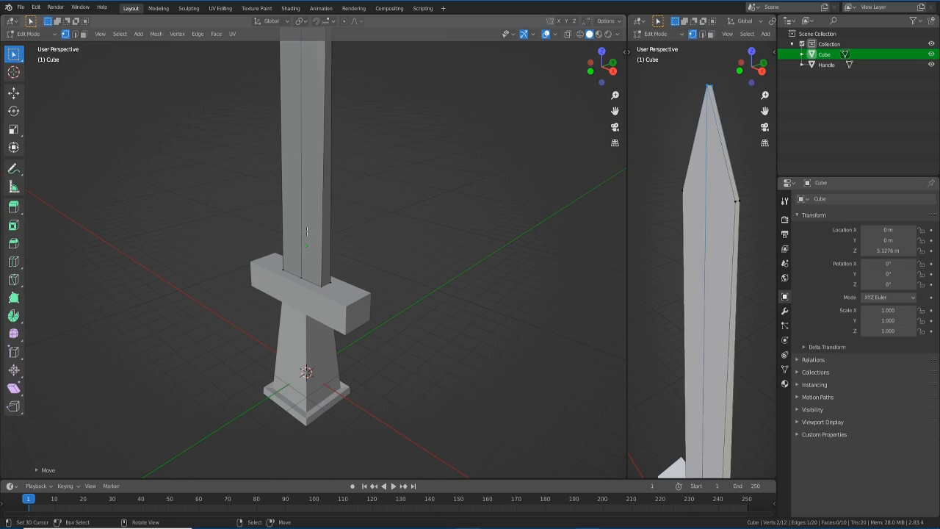
scroll(322, 309, "up", 4)
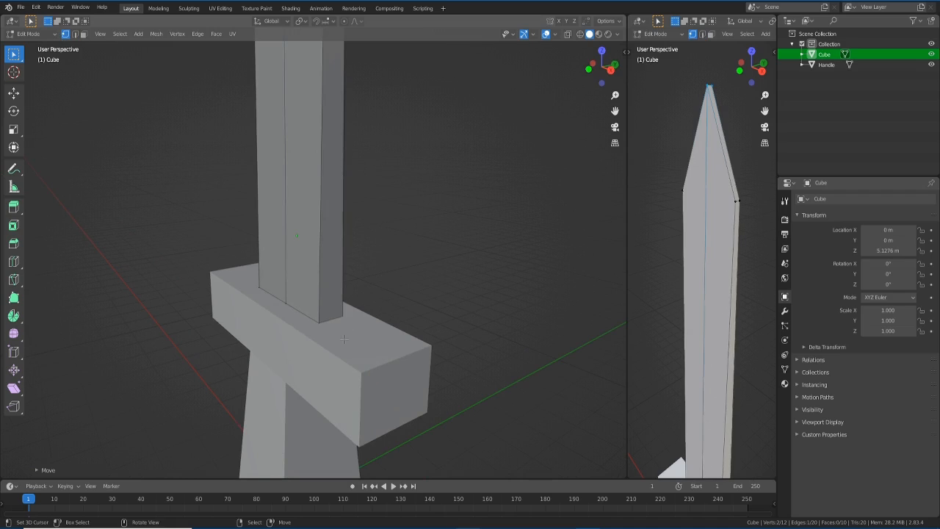
right_click(320, 321)
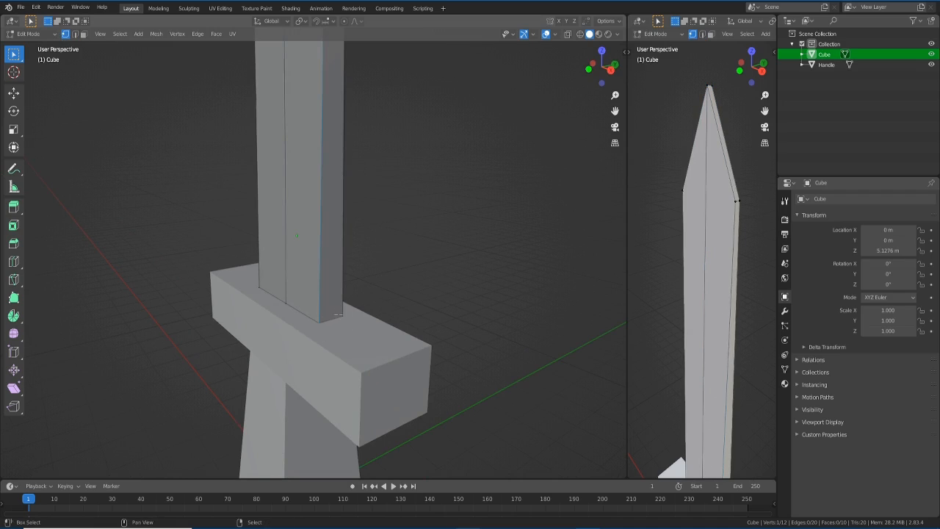
right_click(342, 316, "shift")
middle_click_drag(253, 301, 323, 329)
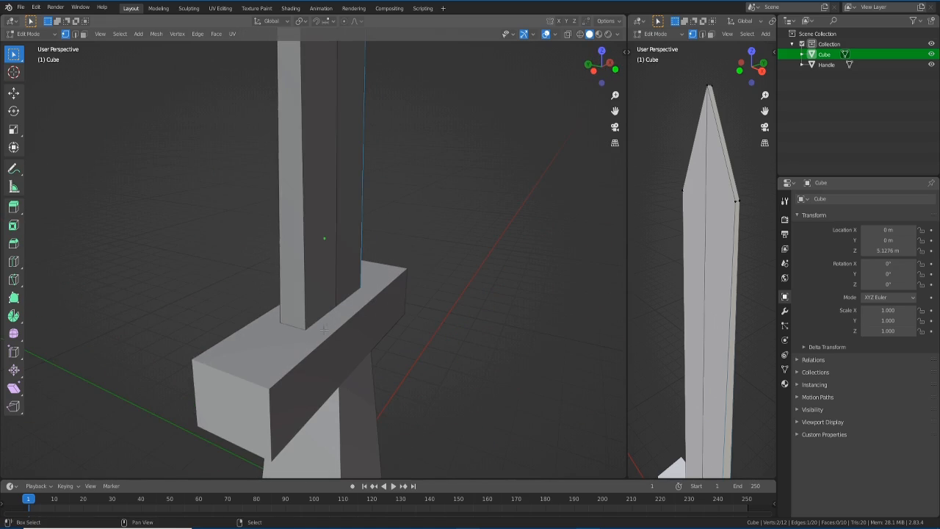
right_click(280, 325, "shift")
right_click(304, 327, "shift")
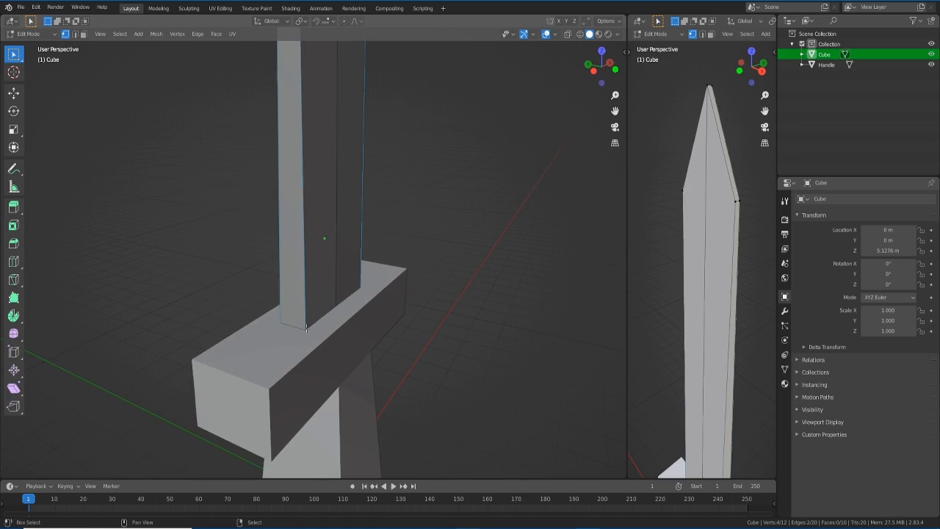
middle_click_drag(350, 343, 397, 261)
scroll(362, 195, "down", 4)
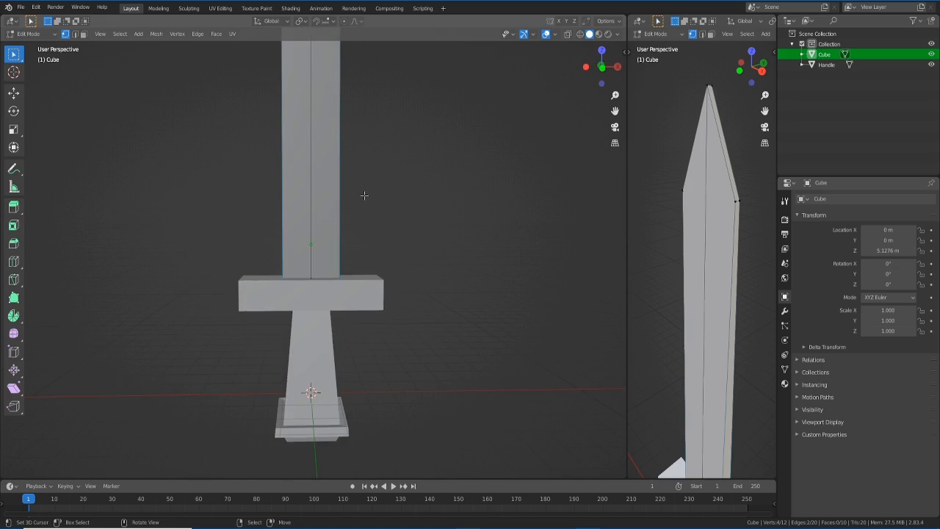
middle_click_drag(363, 198, 346, 224, "shift")
scroll(353, 196, "down", 2)
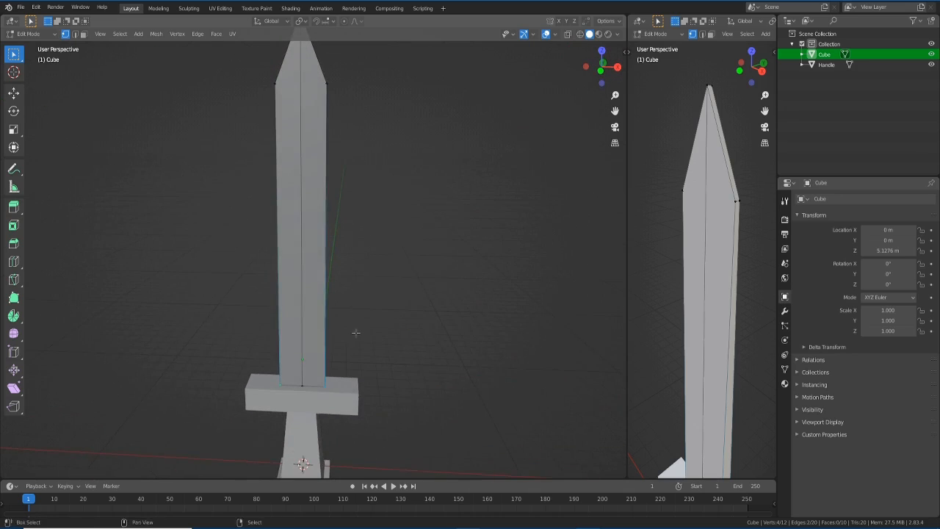
middle_click_drag(356, 332, 310, 331)
key("KP_1")
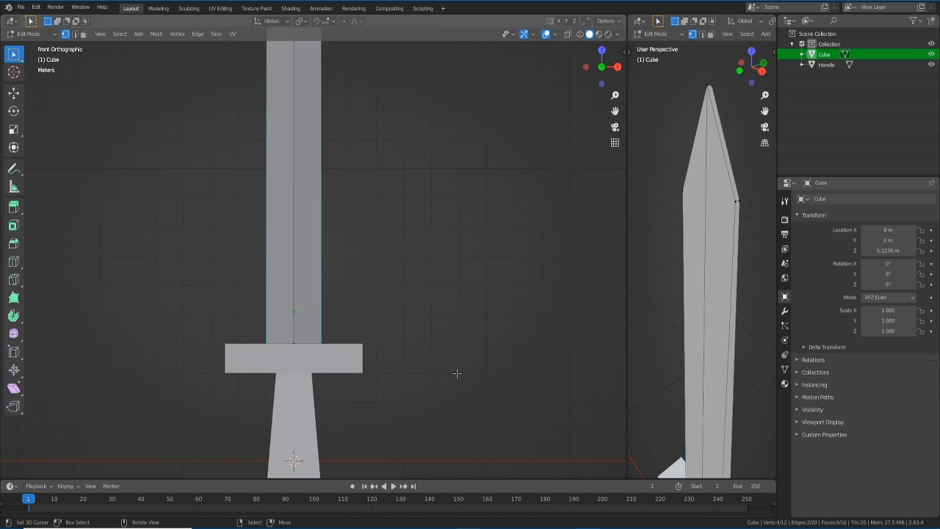
key("s")
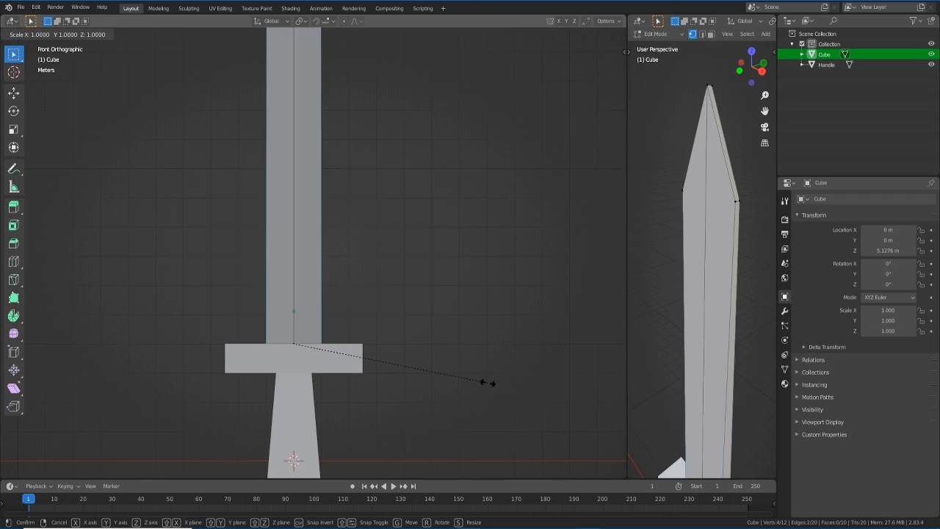
key("x")
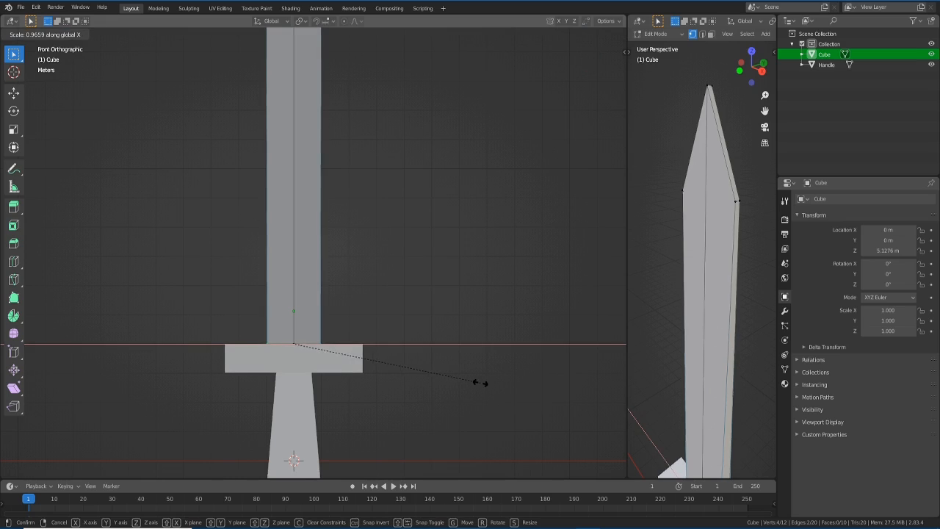
left_click(419, 381)
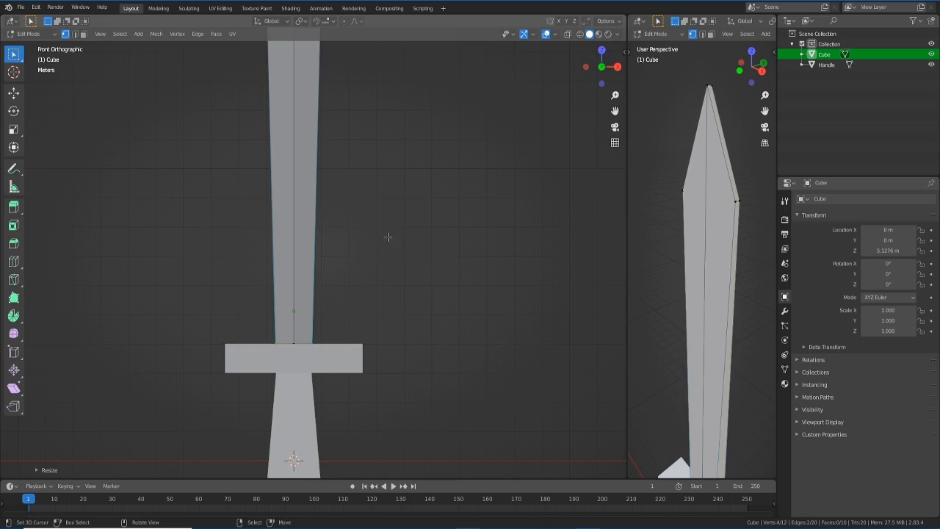
Scale the same four base corner vertices along Y to less than half their thickness, leaving a raised centre ridge
middle_click_drag(385, 237, 374, 328, "shift")
scroll(397, 307, "down", 1)
scroll(397, 307, "down", 2)
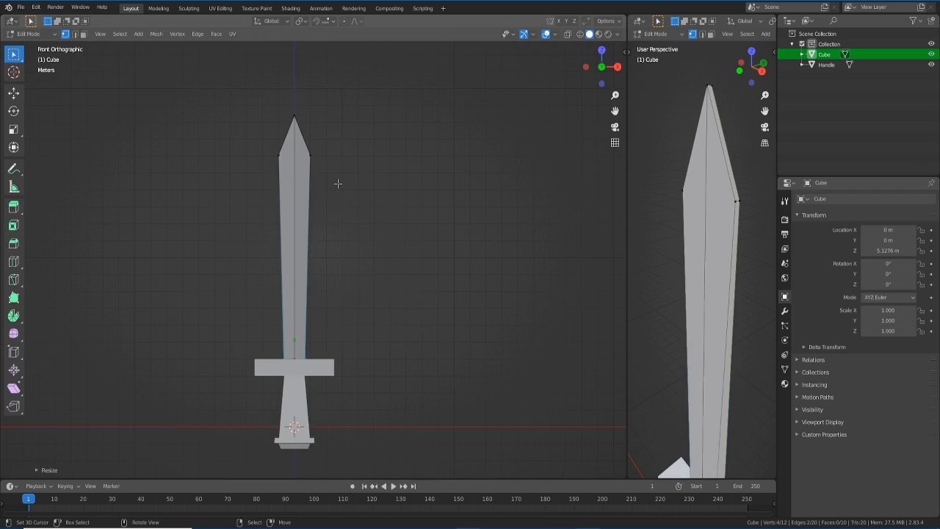
middle_click_drag(362, 358, 363, 316, "shift")
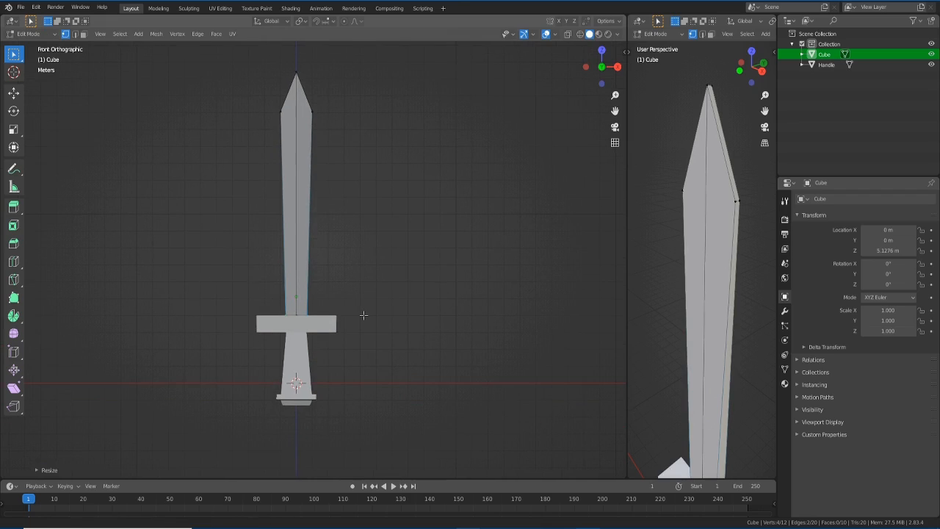
key("Tab")
key("Tab")
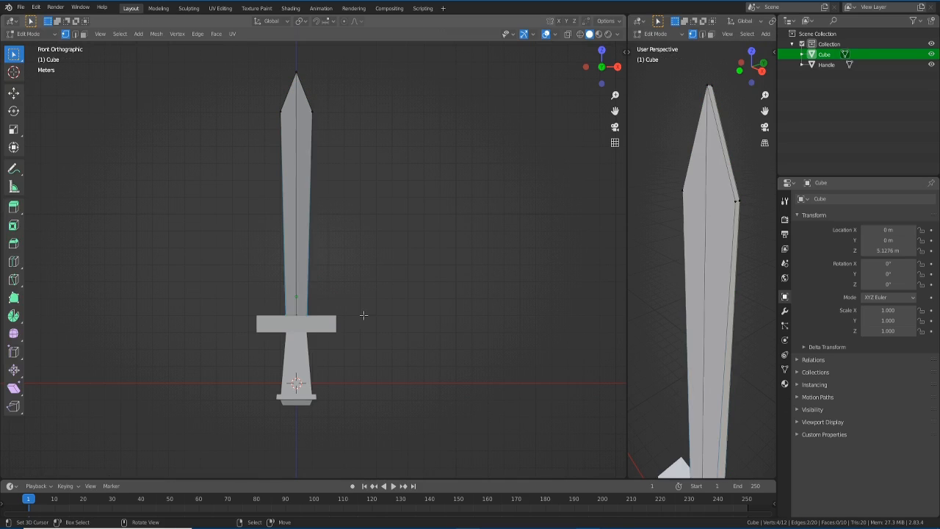
middle_click_drag(399, 318, 334, 351)
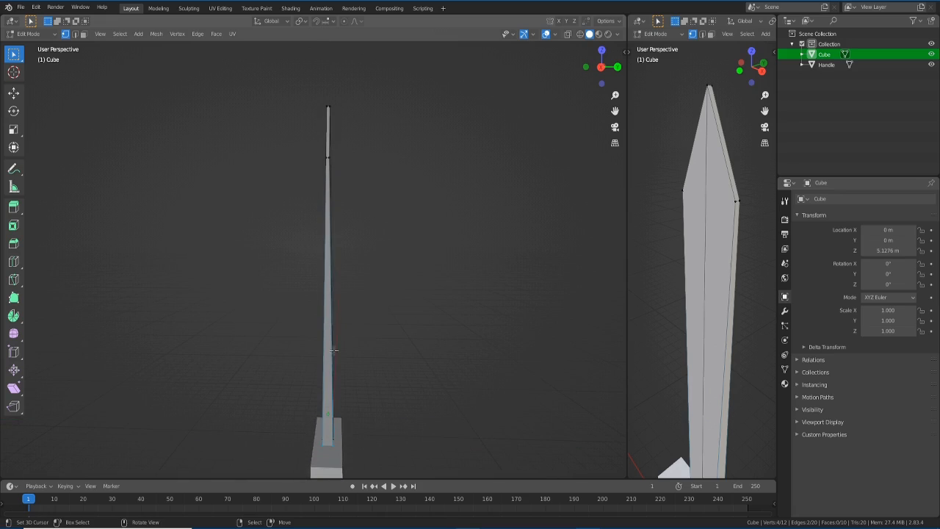
middle_click_drag(348, 290, 333, 362)
scroll(333, 362, "up", 6)
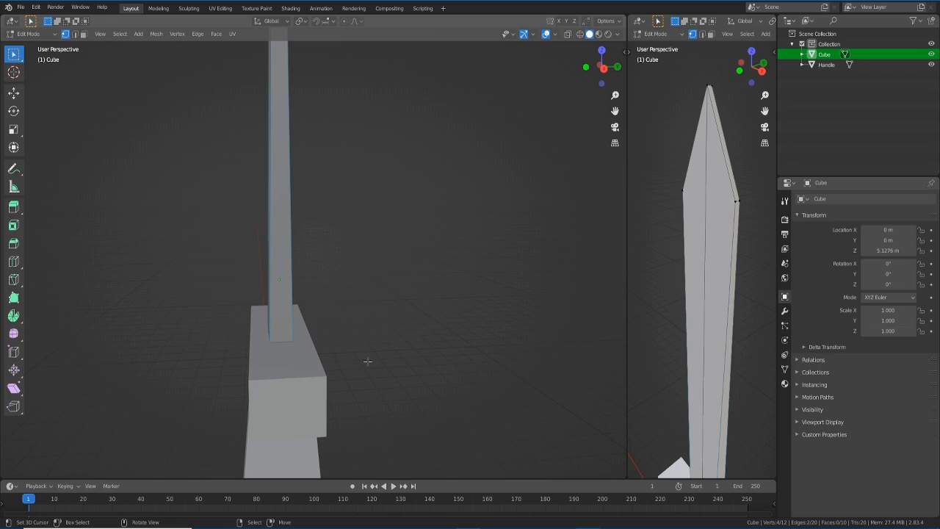
key("s")
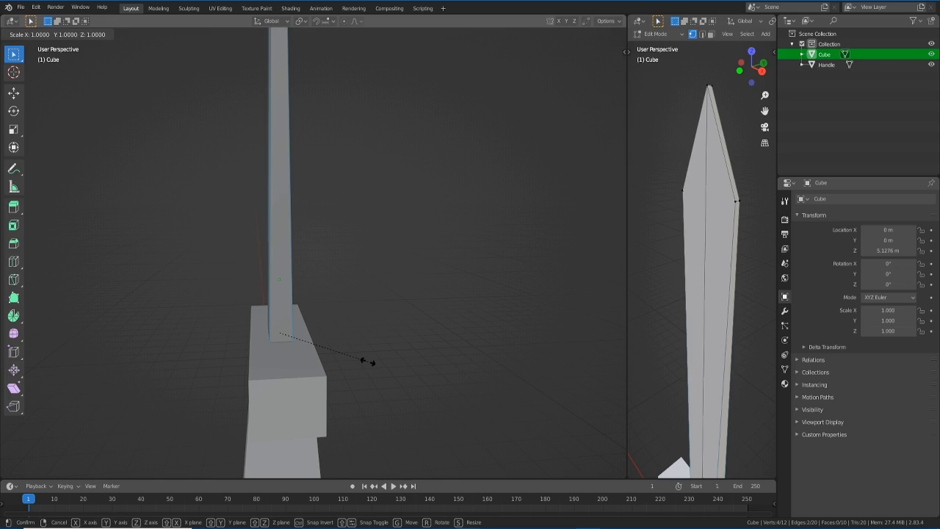
key("y")
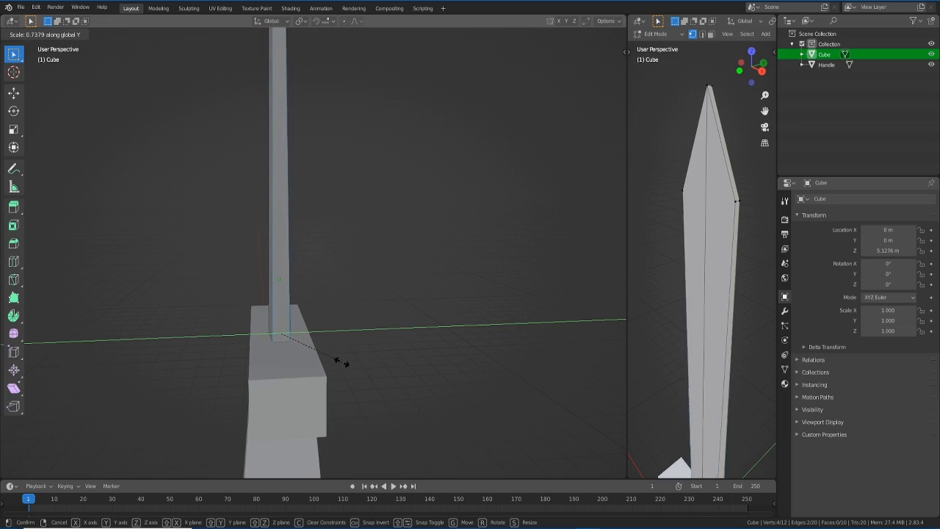
left_click(301, 362)
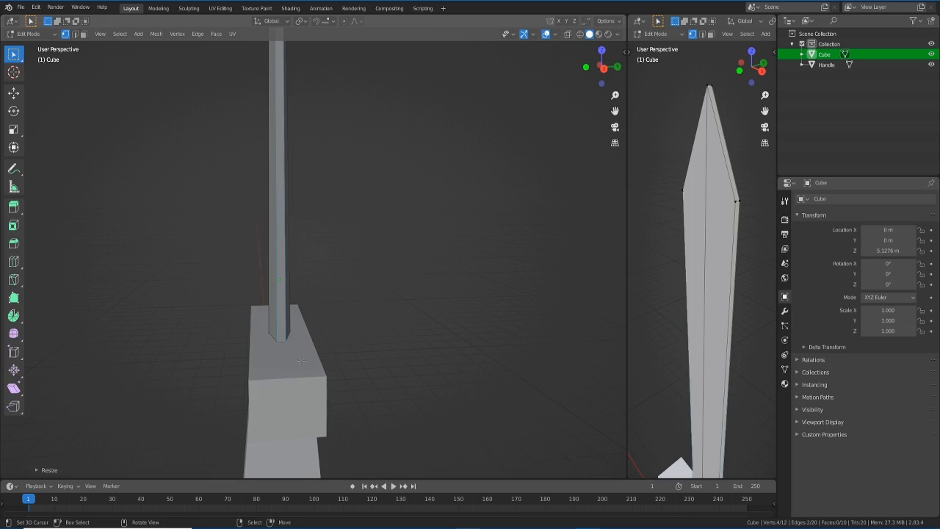
Finish editing the blade mesh and open the Handle object in Edit Mode
middle_click_drag(282, 371, 374, 369)
scroll(374, 368, "down", 3)
middle_click_drag(298, 298, 380, 288)
scroll(381, 288, "down", 4)
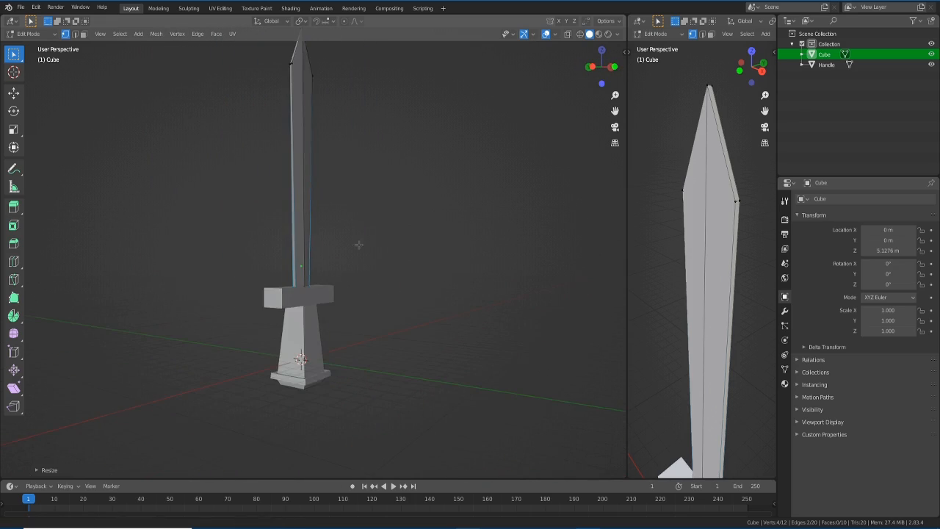
middle_click_drag(357, 245, 279, 332)
key("Tab")
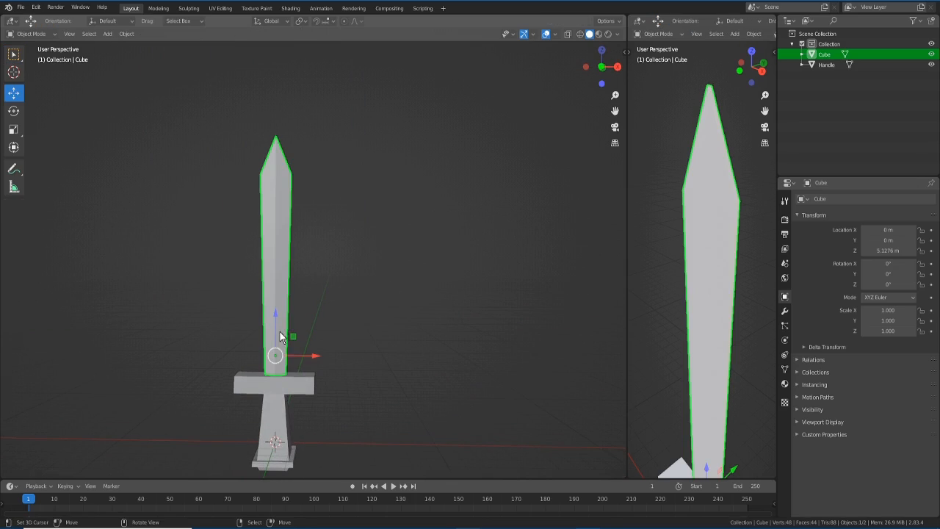
middle_click_drag(324, 376, 294, 302)
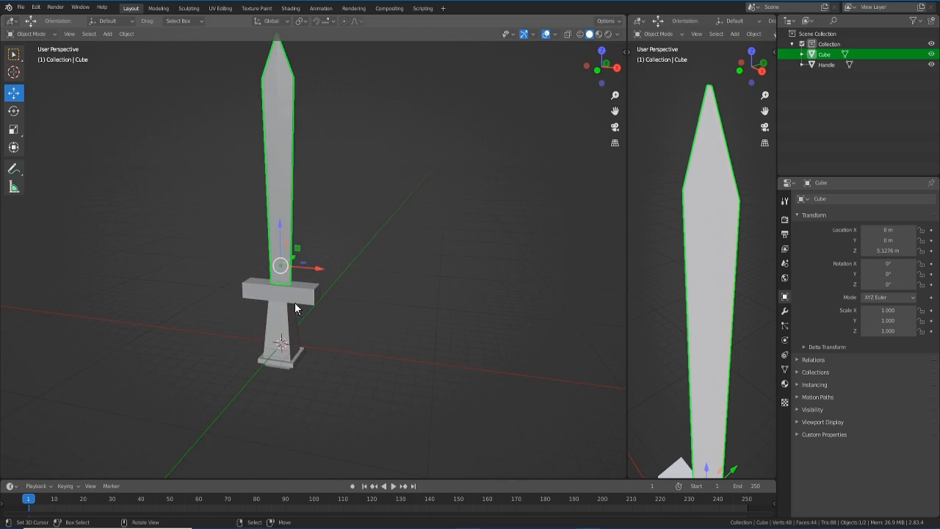
middle_click_drag(285, 357, 297, 326)
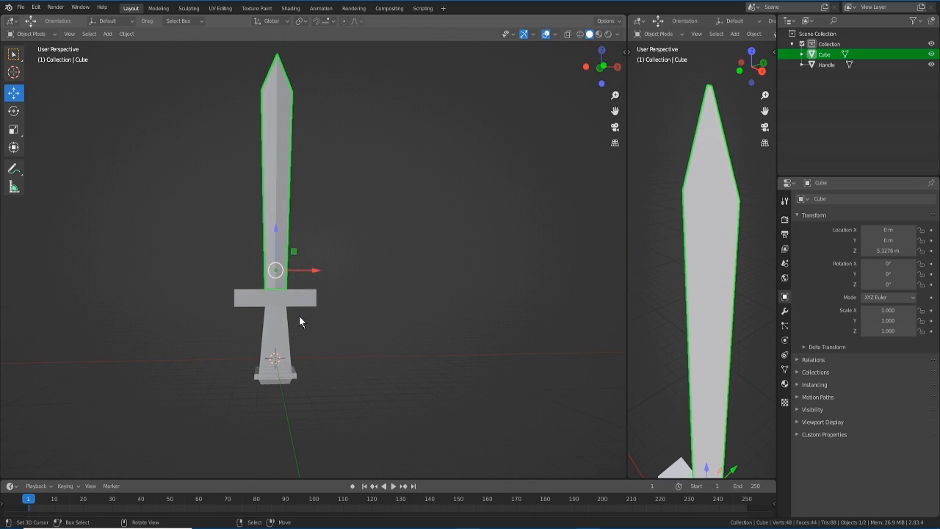
left_click(296, 298)
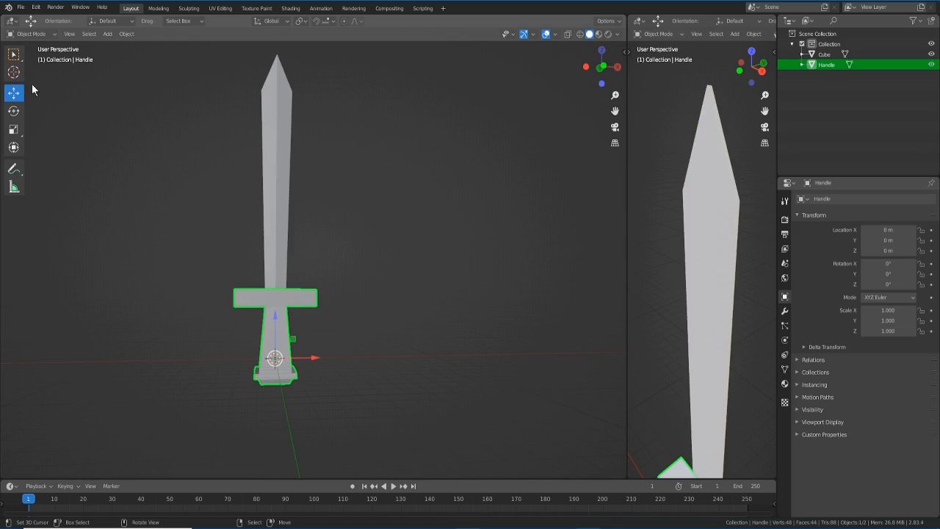
left_click(30, 33)
left_click(46, 55)
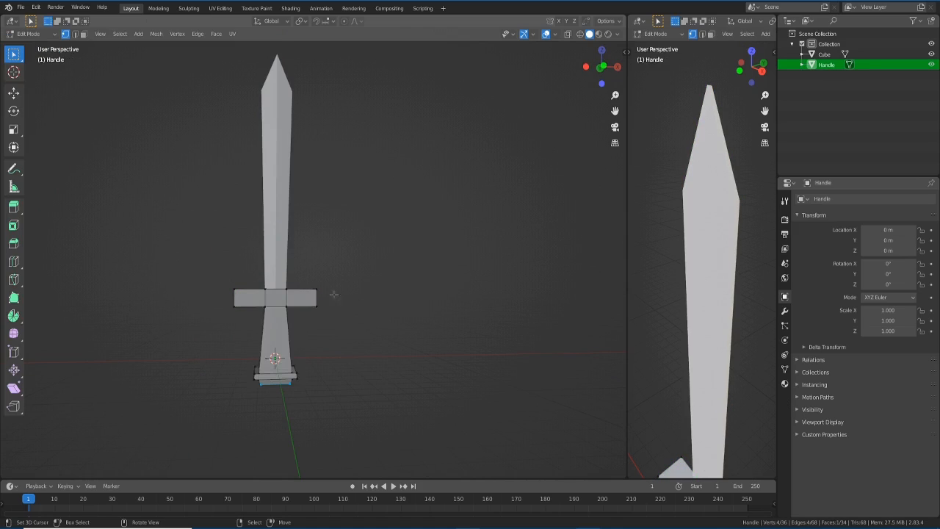
Select the two opposite end faces of the crossguard and inset them by about 0.175 m
scroll(331, 314, "up", 4)
middle_click_drag(314, 367, 313, 352, "alt")
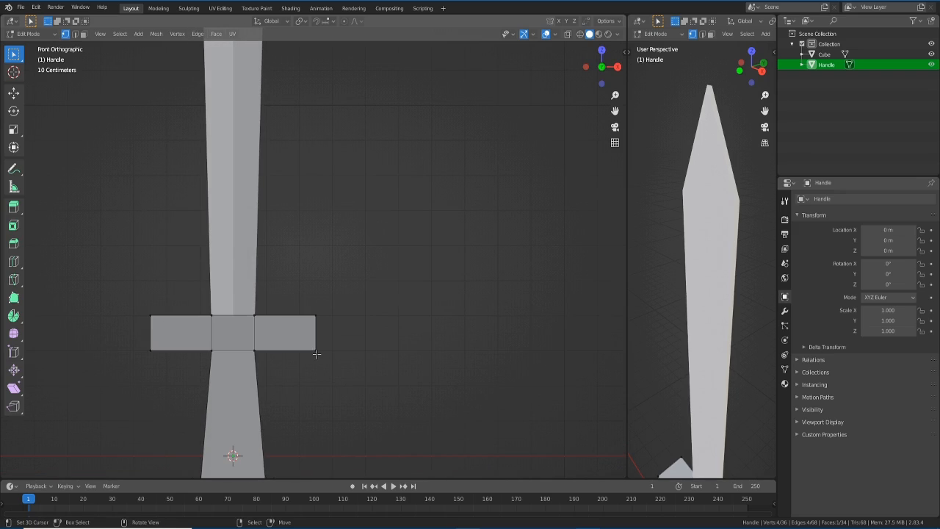
middle_click_drag(225, 347, 290, 338)
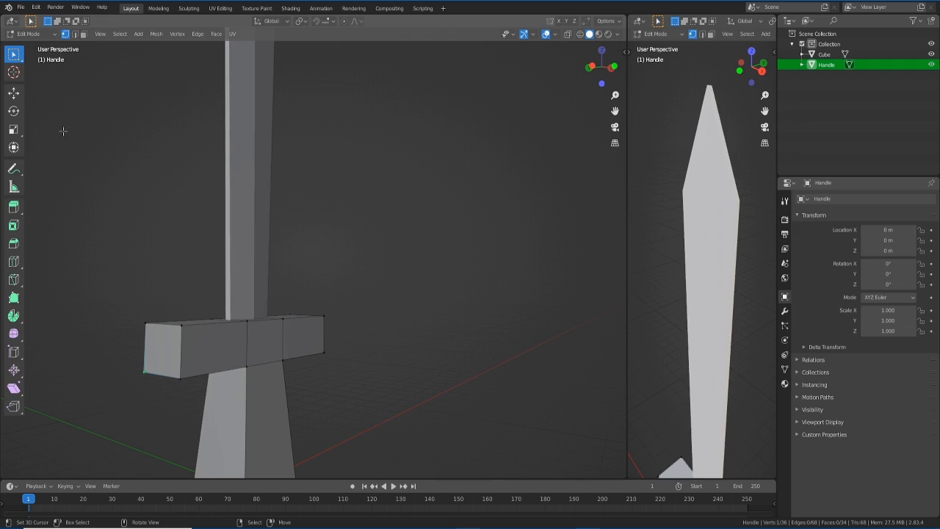
left_click(84, 34)
left_click(172, 343)
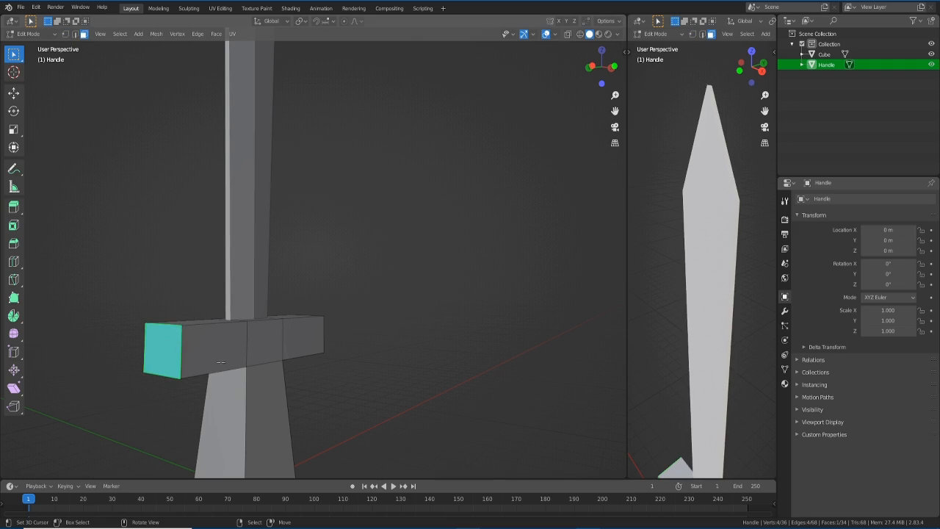
middle_click_drag(372, 399, 250, 345)
left_click(320, 339, "shift")
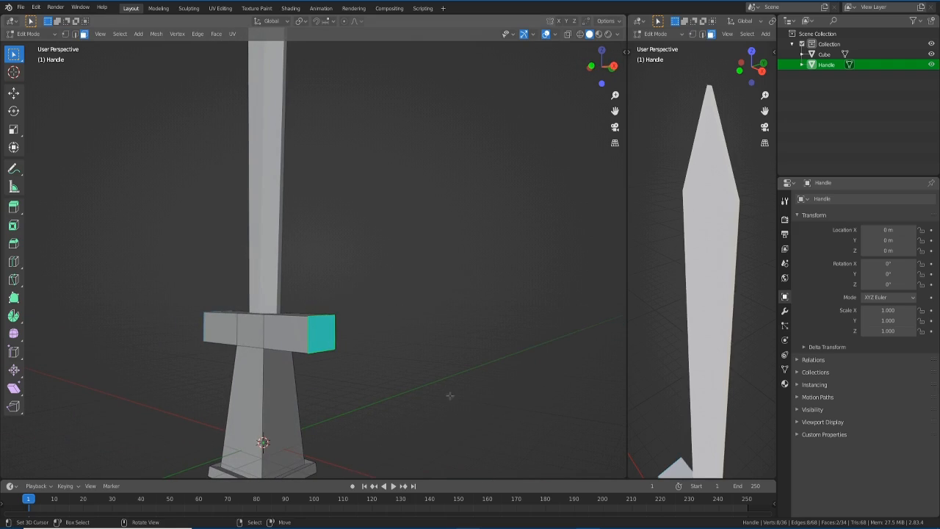
key("i")
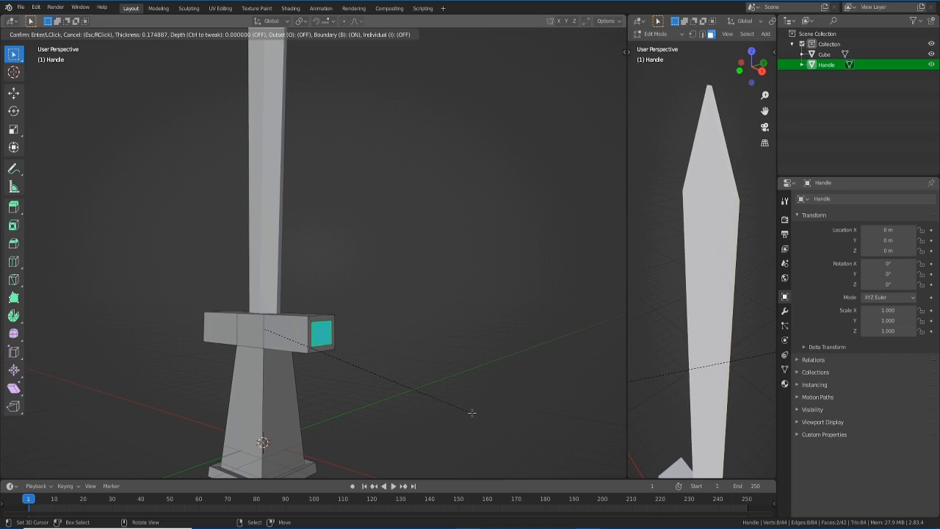
left_click(472, 413)
Extrude both inset crossguard end faces outward along their normals by about 0.47 m
middle_click_drag(335, 395, 363, 393)
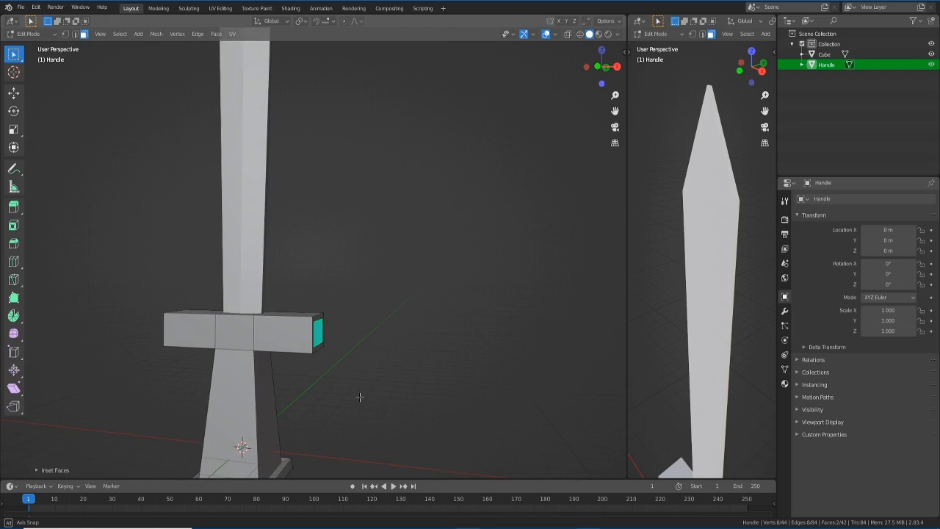
key("alt+e")
left_click(426, 405)
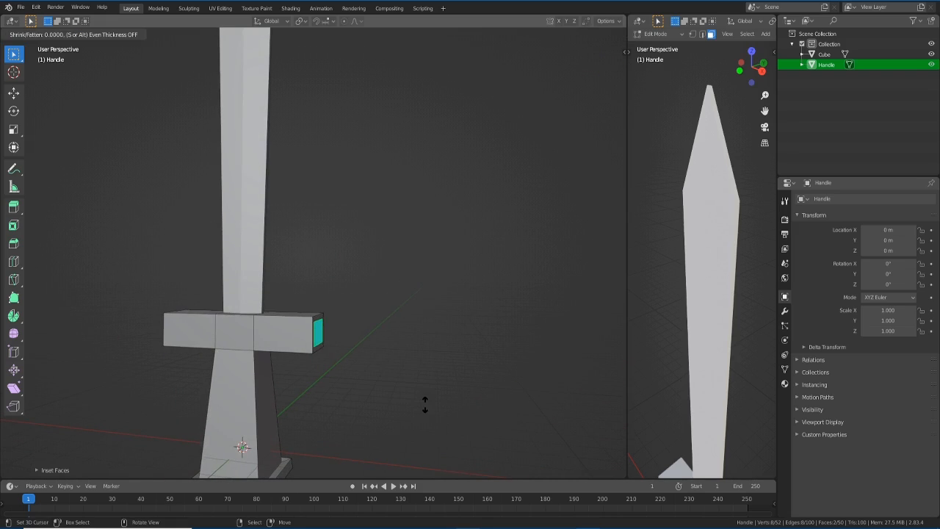
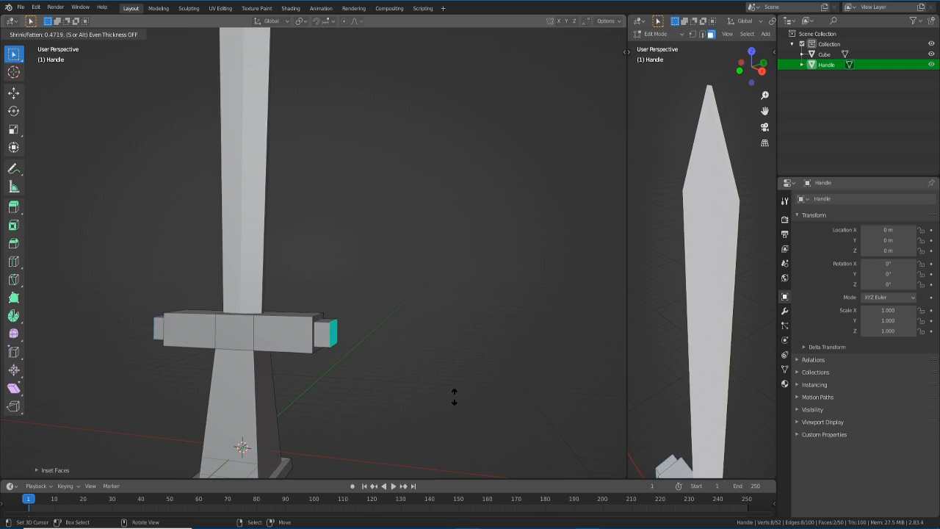
left_click(452, 396)
middle_click_drag(452, 396, 365, 391)
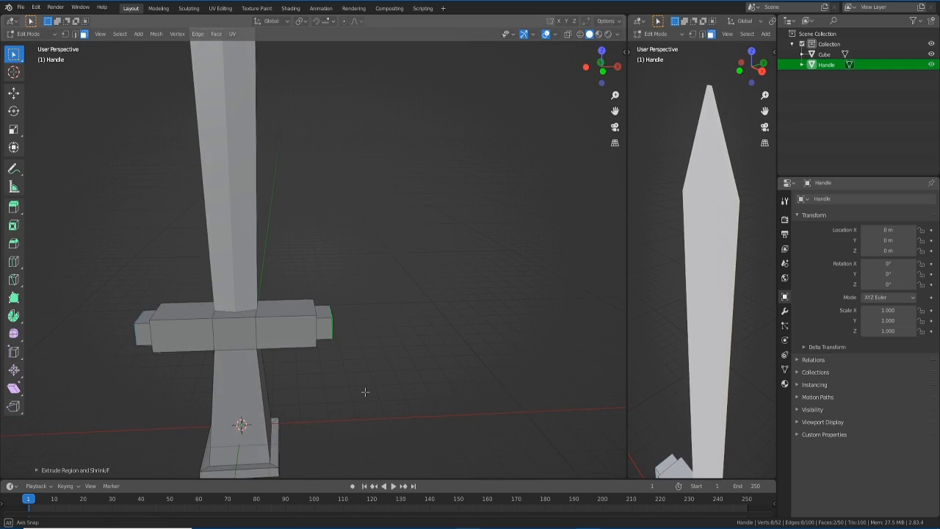
Select the upper faces of both crossguard end blocks, inset them about 0.04 m and extrude them upward about 0.66 m
left_click(325, 310)
left_click(142, 316, "shift")
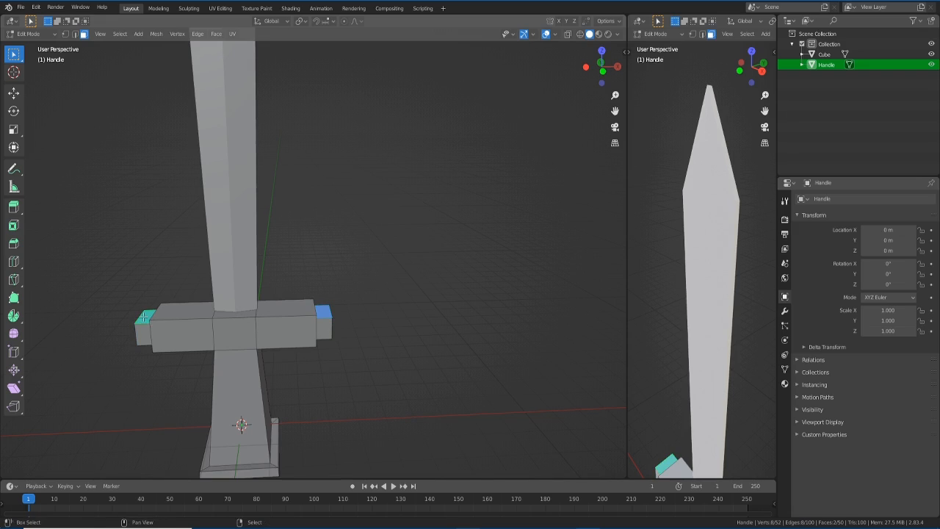
mouse_move(244, 333)
middle_mouse_down()
mouse_move(259, 340)
mouse_move(244, 347)
middle_mouse_up()
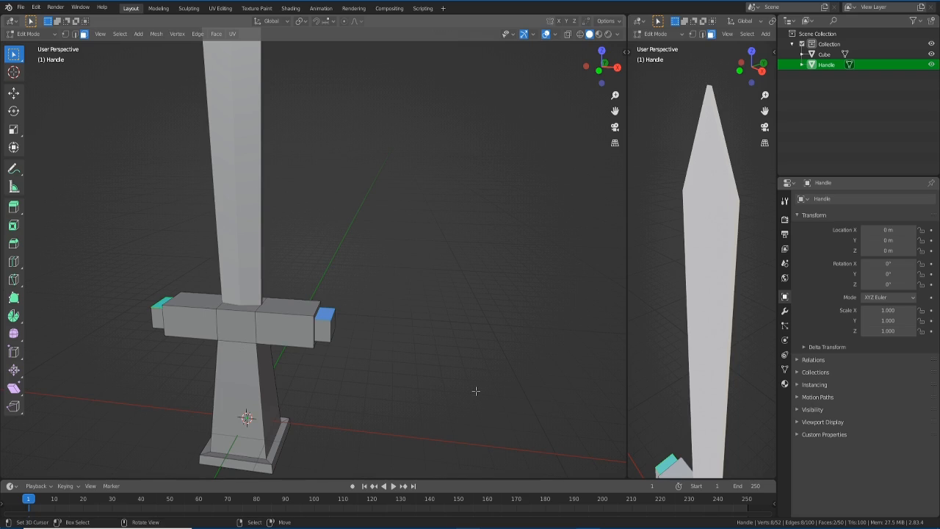
key("i")
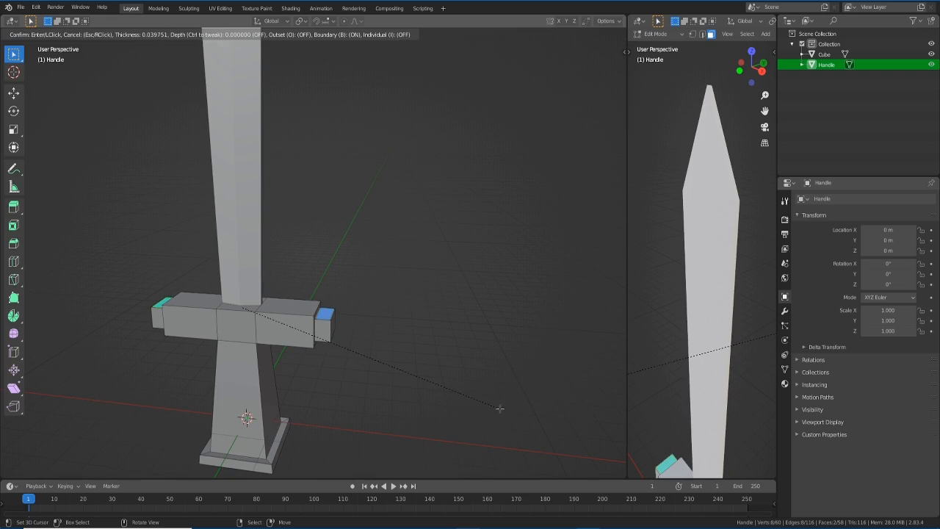
left_click(499, 408)
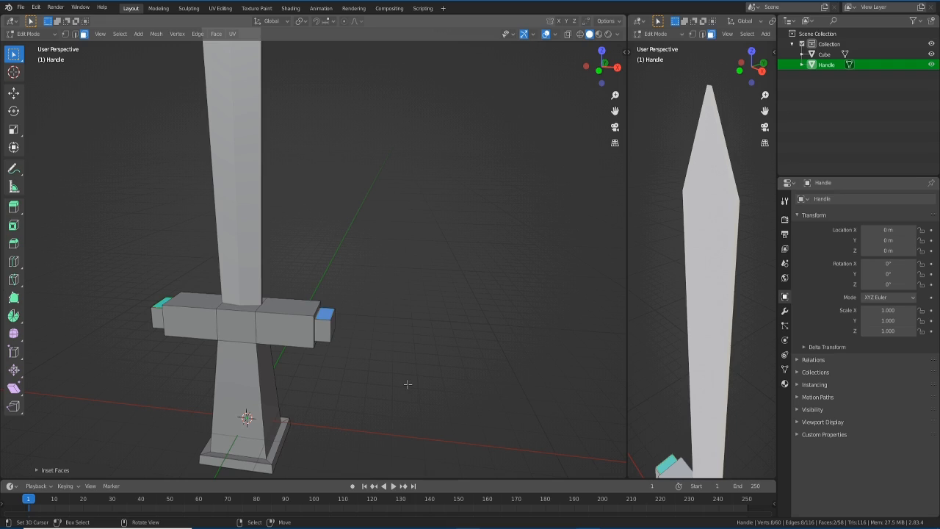
key("e")
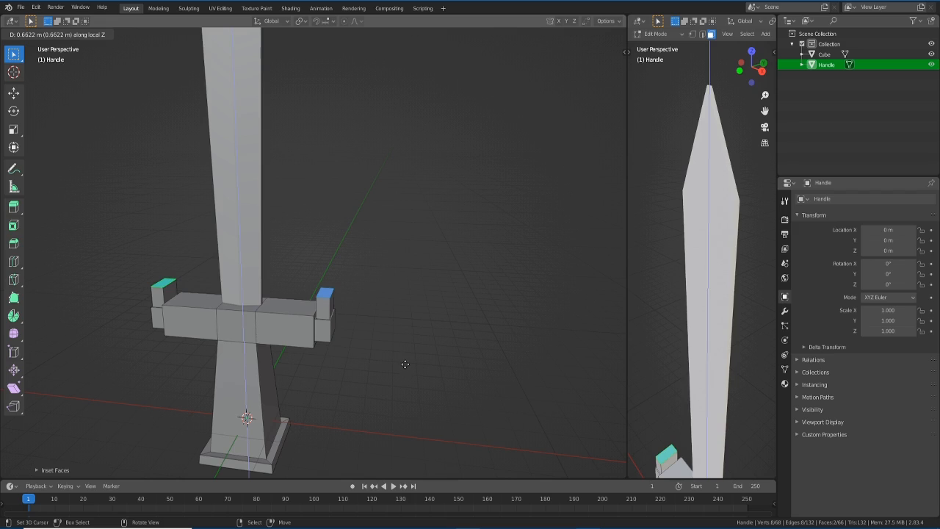
left_click(405, 364)
Select the underside faces of both crossguard end blocks, inset them slightly and extrude them downward about 0.47 m
middle_click_drag(348, 394, 348, 337)
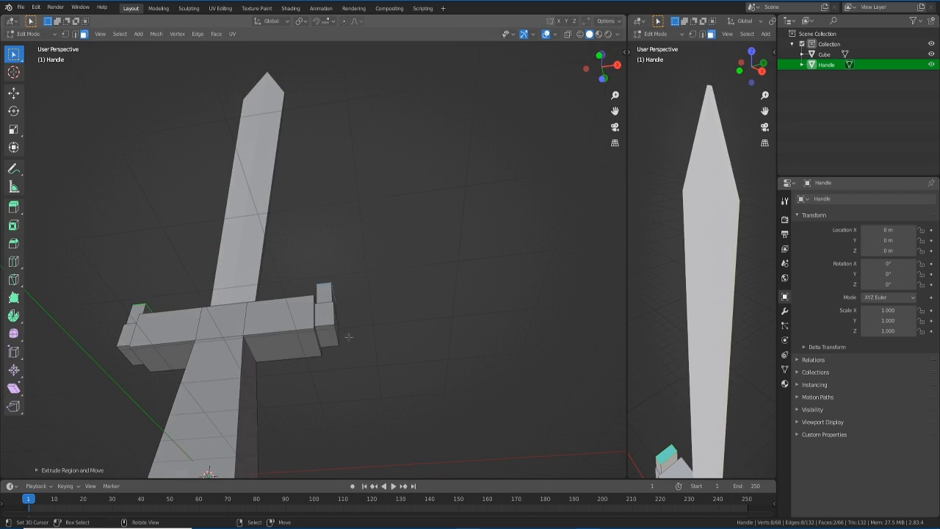
left_click(328, 337)
left_click(126, 356, "shift")
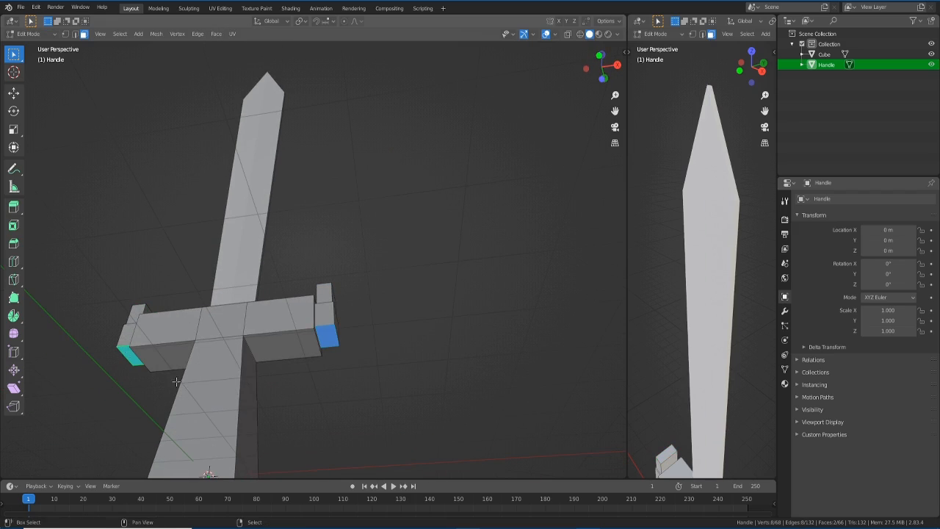
key("i")
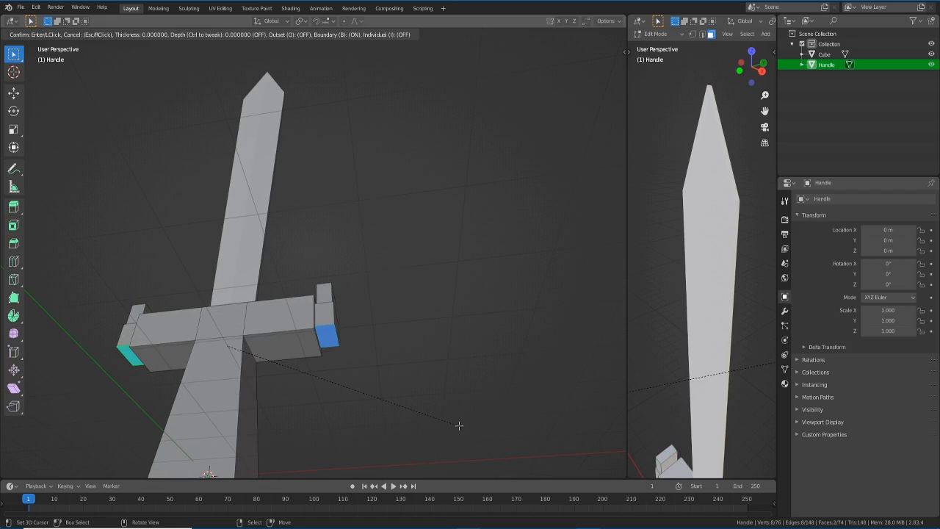
left_click(457, 426)
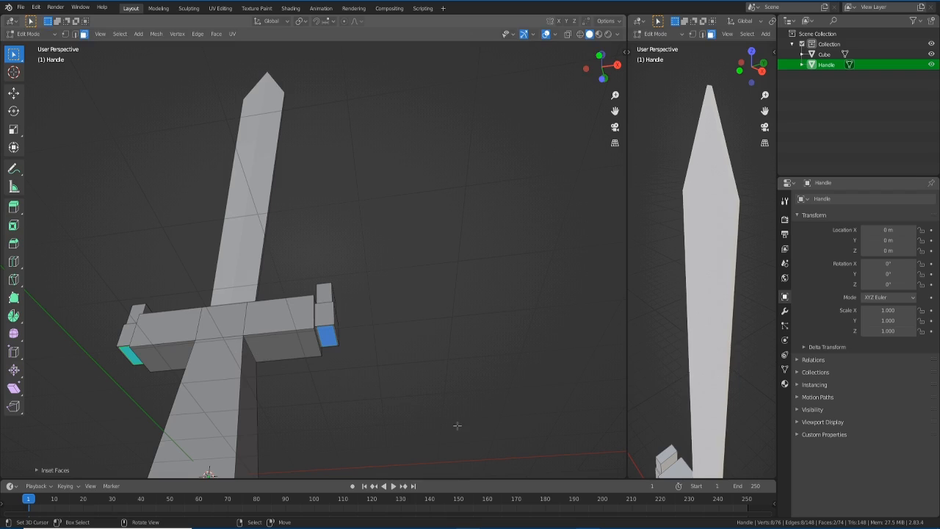
key("e")
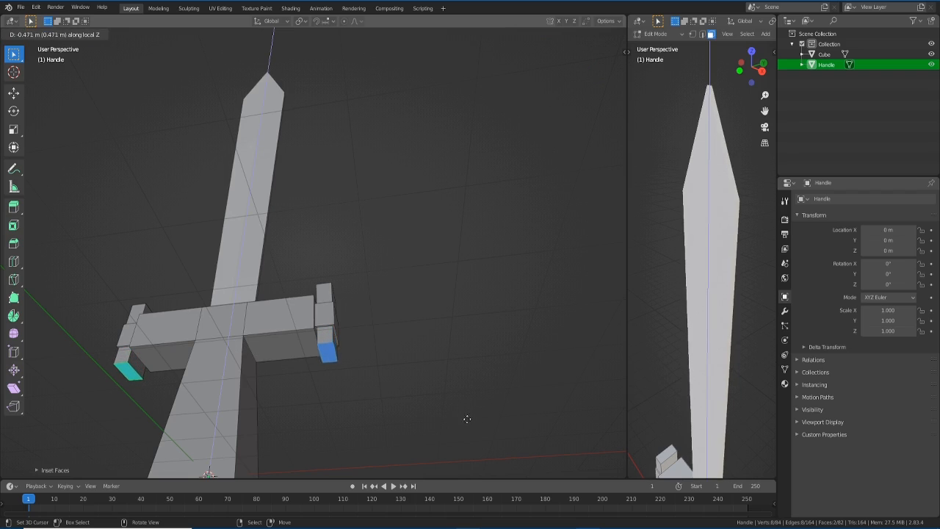
left_click(467, 423)
Select the front and back centre faces of the crossguard and inset them slightly
middle_click_drag(467, 423, 406, 387)
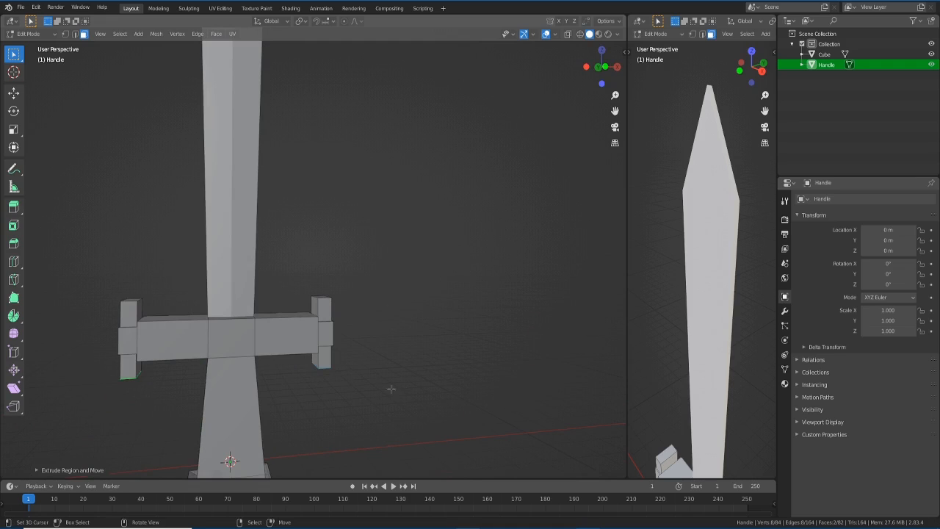
mouse_move(280, 399)
middle_mouse_down()
mouse_move(369, 395)
mouse_move(273, 398)
middle_mouse_up()
left_click(237, 338)
middle_click_drag(237, 338, 280, 363)
left_click(337, 359, "shift")
key("i")
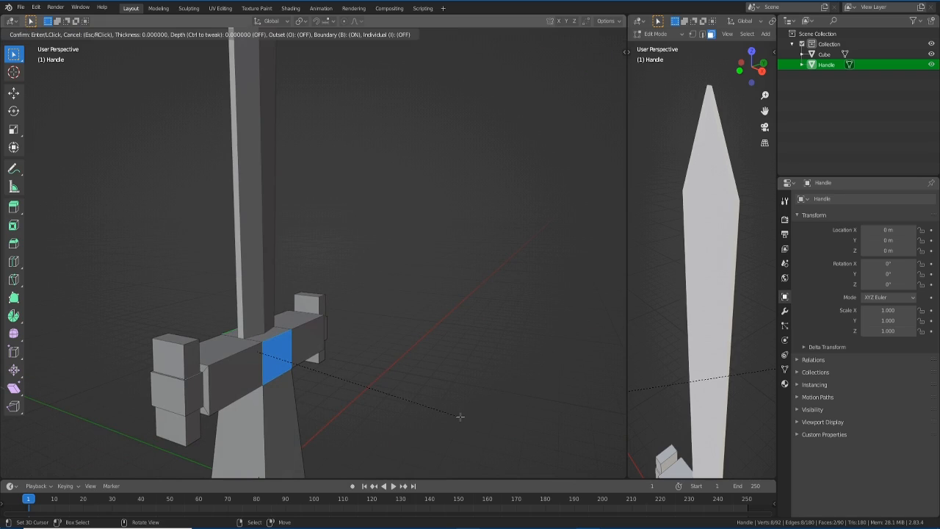
left_click(457, 415)
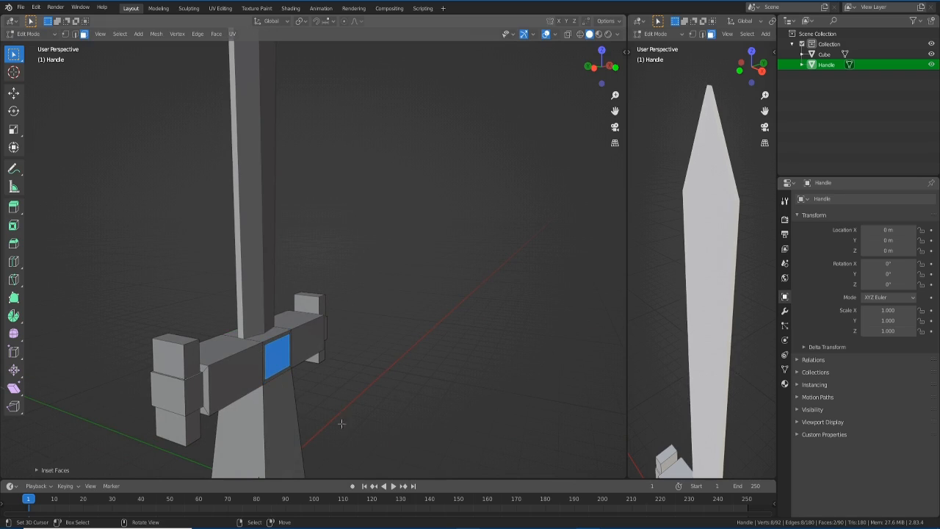
Extrude both inset centre faces of the crossguard outward along their normals by about 0.19 m
middle_click_drag(342, 423, 372, 419)
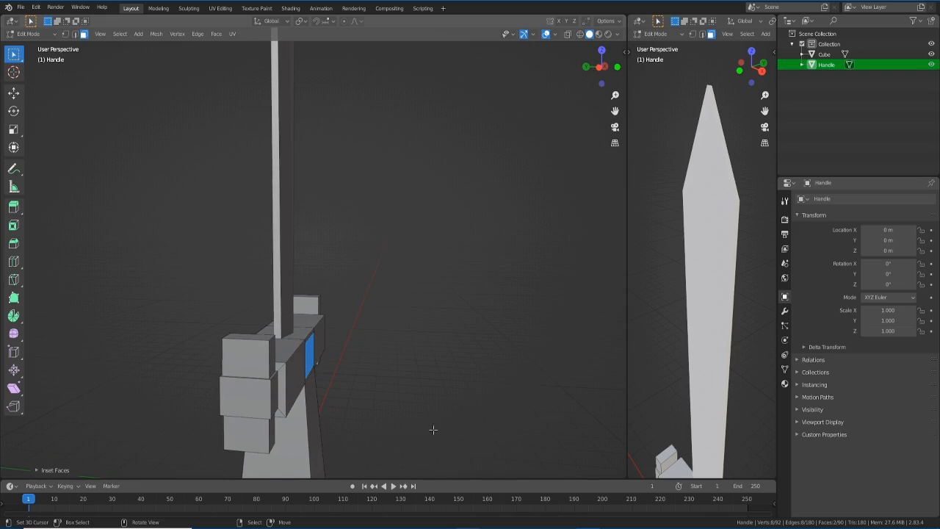
middle_click_drag(433, 430, 412, 428)
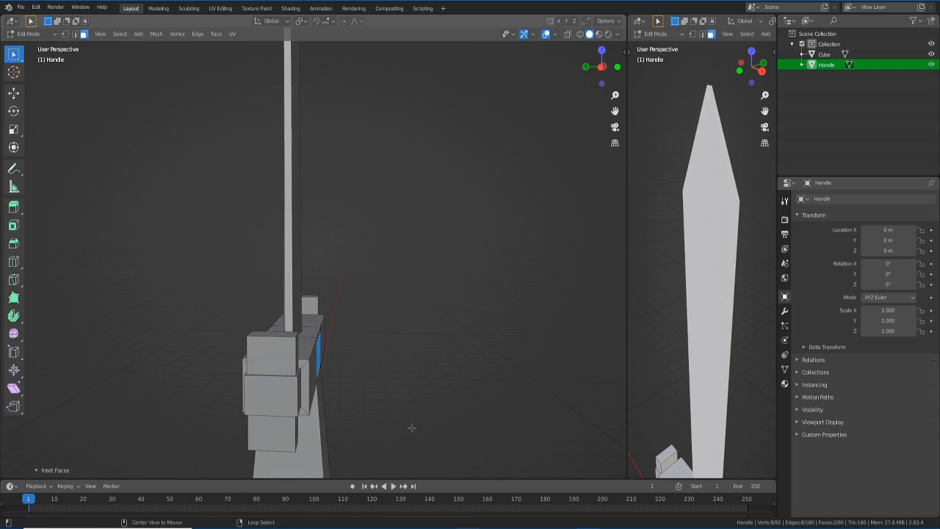
key("alt+e")
left_click(412, 432)
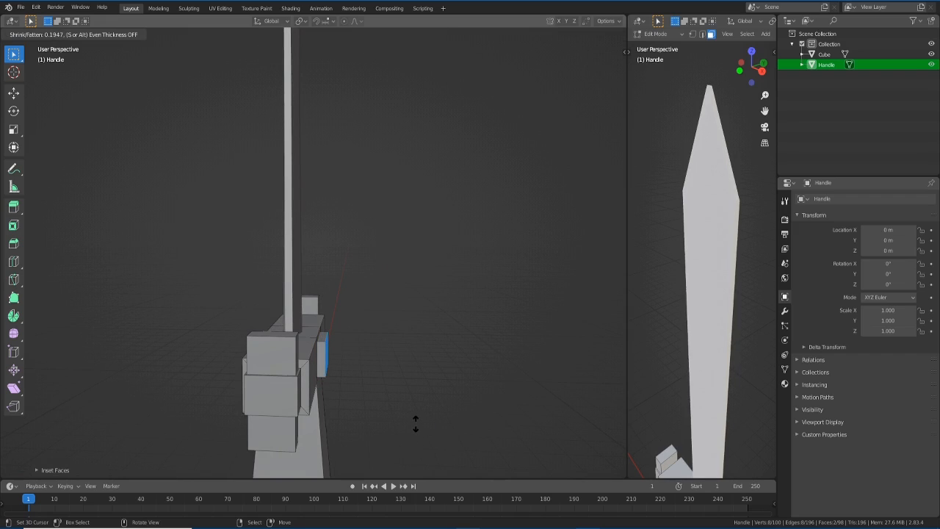
left_click(415, 423)
Scale the two extruded centre faces down slightly to bevel the raised blocks, and return to Object Mode
middle_click_drag(415, 424, 297, 422)
key("s")
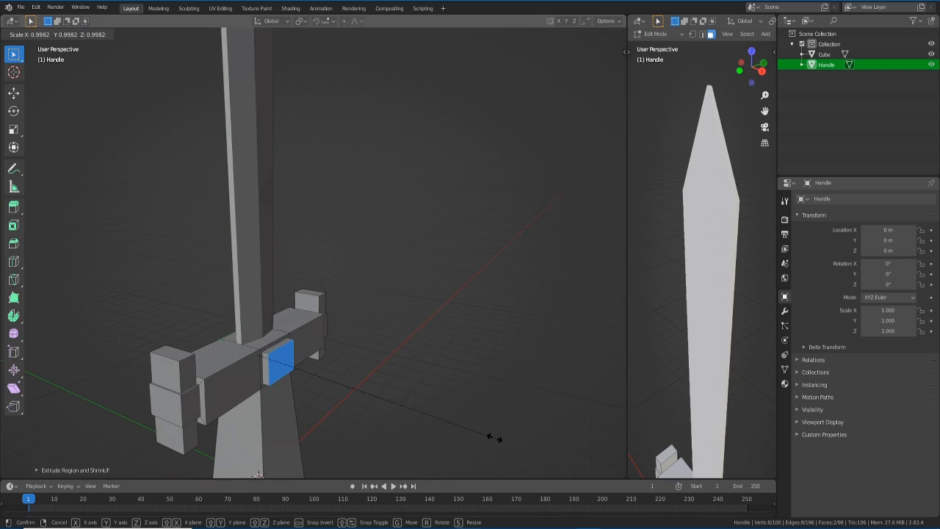
left_click(468, 425)
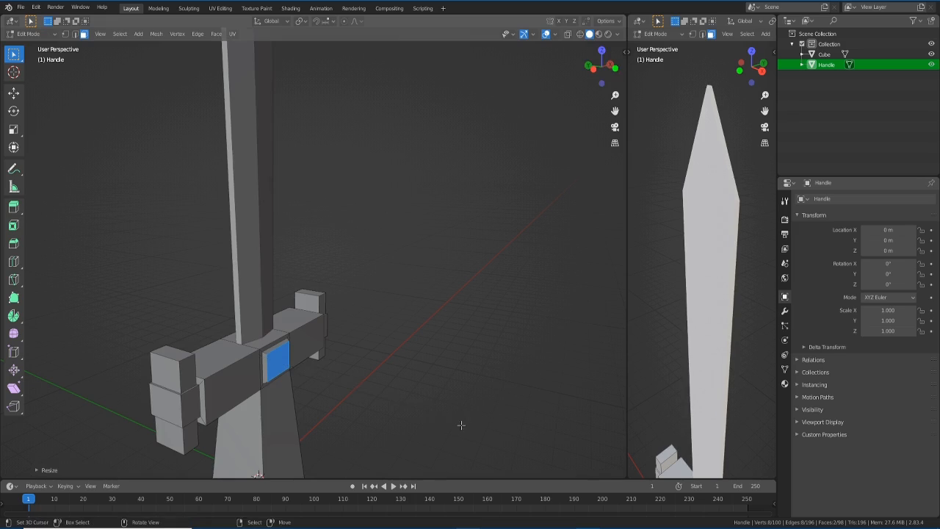
middle_click_drag(457, 421, 384, 409)
scroll(360, 414, "down", 3)
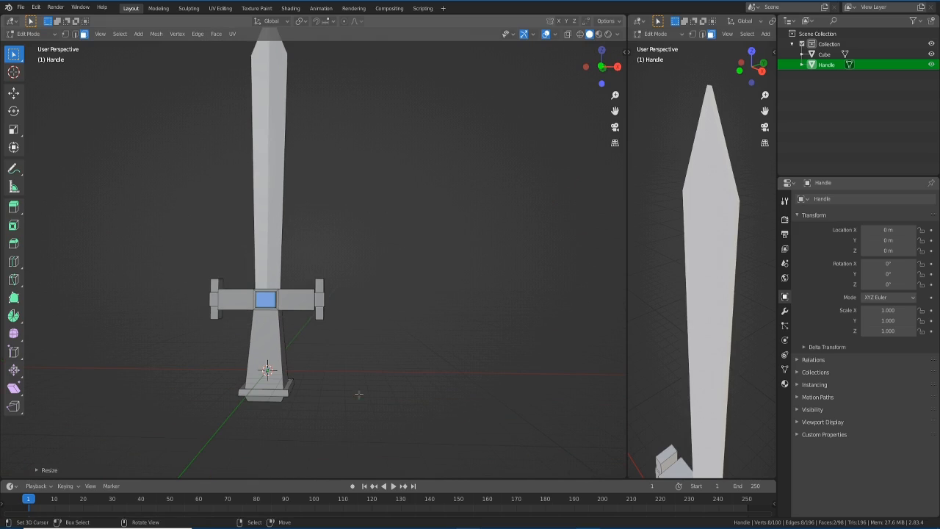
key("Tab")
middle_click_drag(358, 394, 333, 376, "shift")
scroll(323, 409, "up", 1)
scroll(323, 410, "up", 1)
scroll(332, 376, "down", 3)
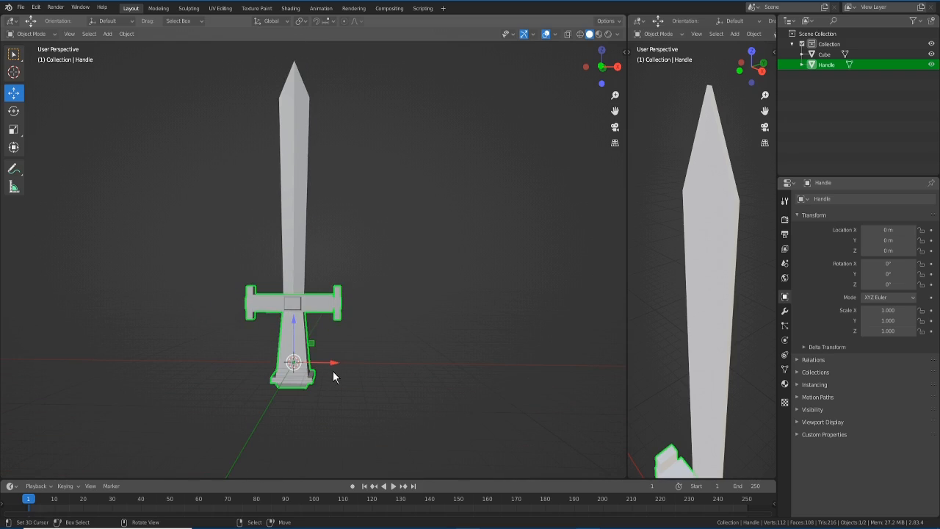
Set the Handle material's base color to yellow (H 0.156, S 0.980, V 0.906) and show the main viewport in Material Preview
left_click(784, 384)
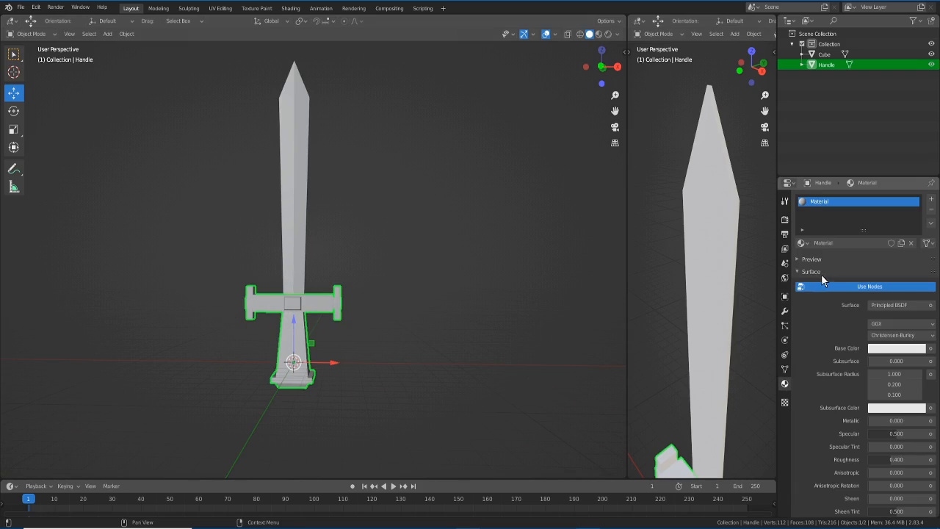
left_click(903, 350)
left_click_drag(874, 238, 846, 260)
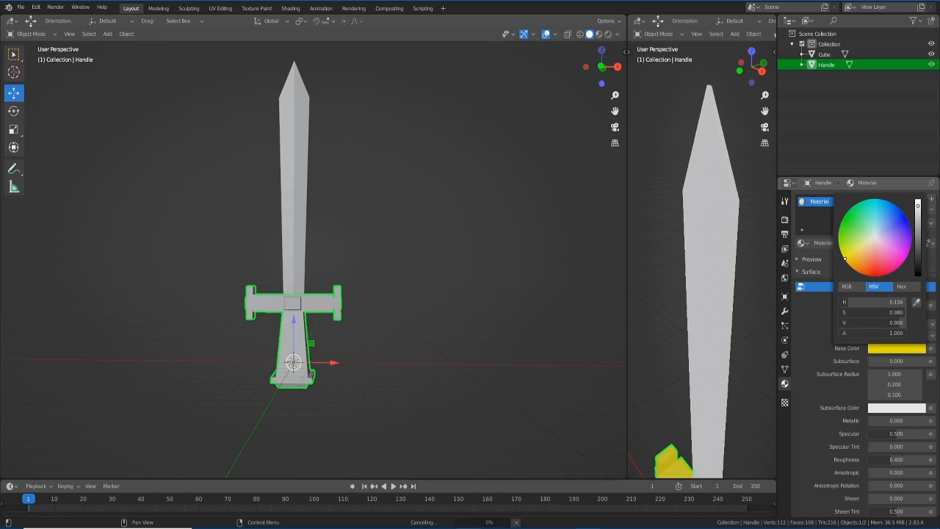
scroll(706, 362, "down", 3)
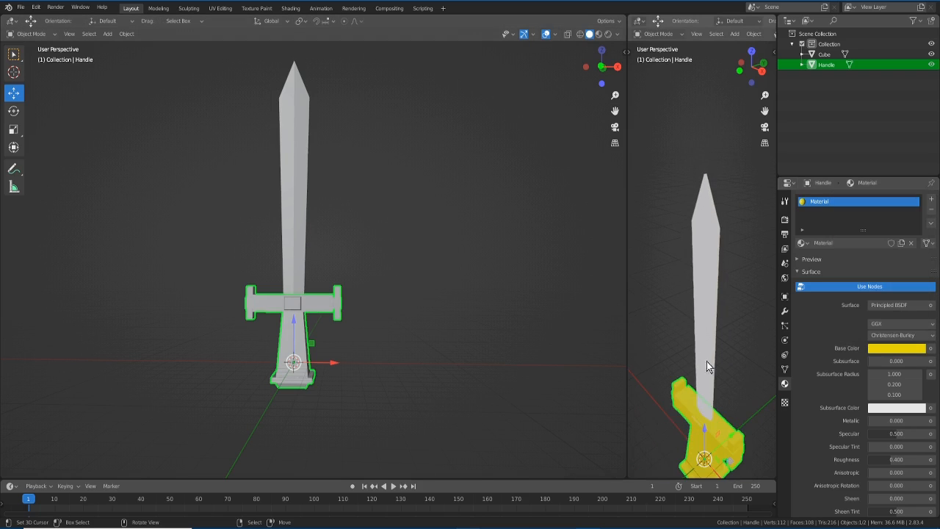
left_click(599, 34)
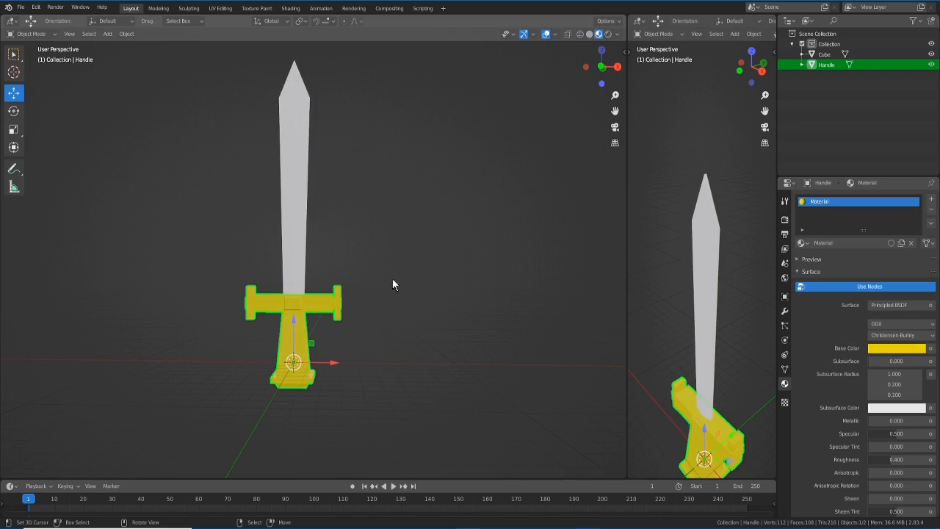
scroll(331, 329, "up", 2)
middle_click_drag(330, 324, 403, 313, "shift")
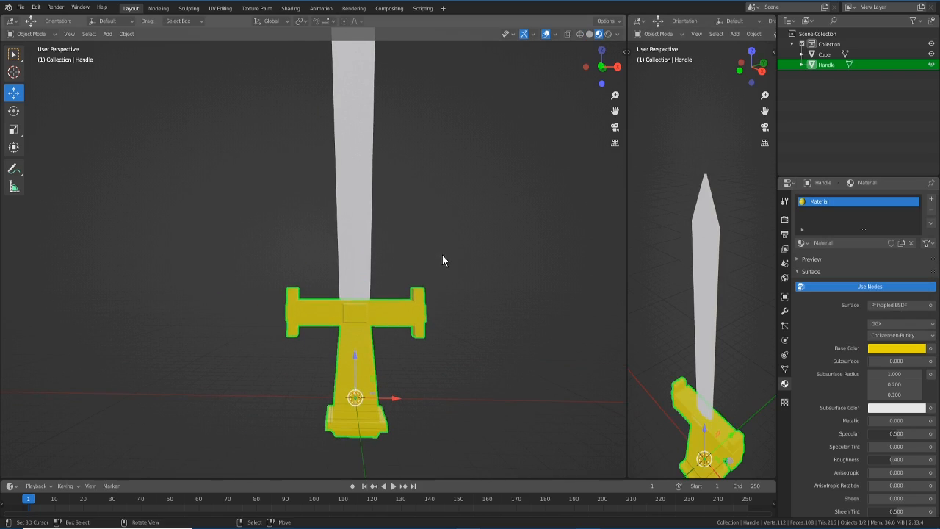
Add a new material to the blade and give it a pale cyan base color with full brightness, V 1.000
left_click(367, 270)
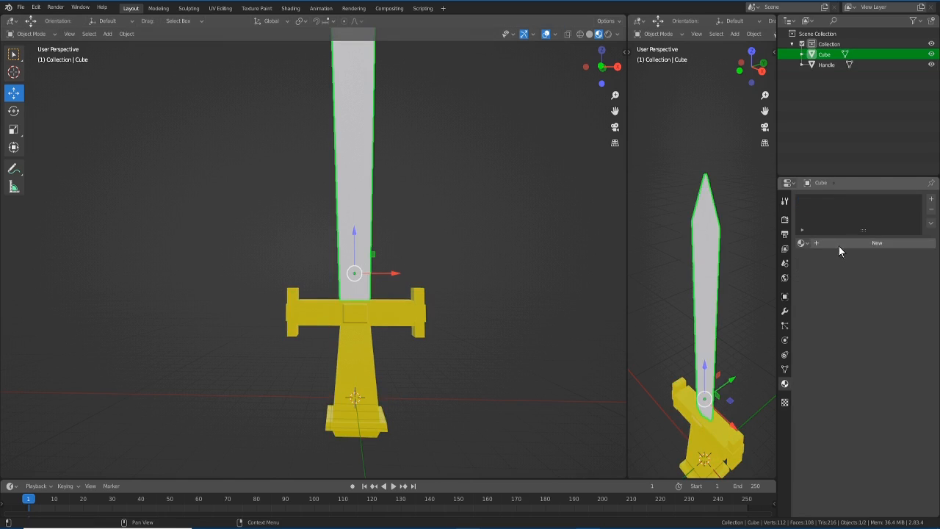
left_click(887, 346)
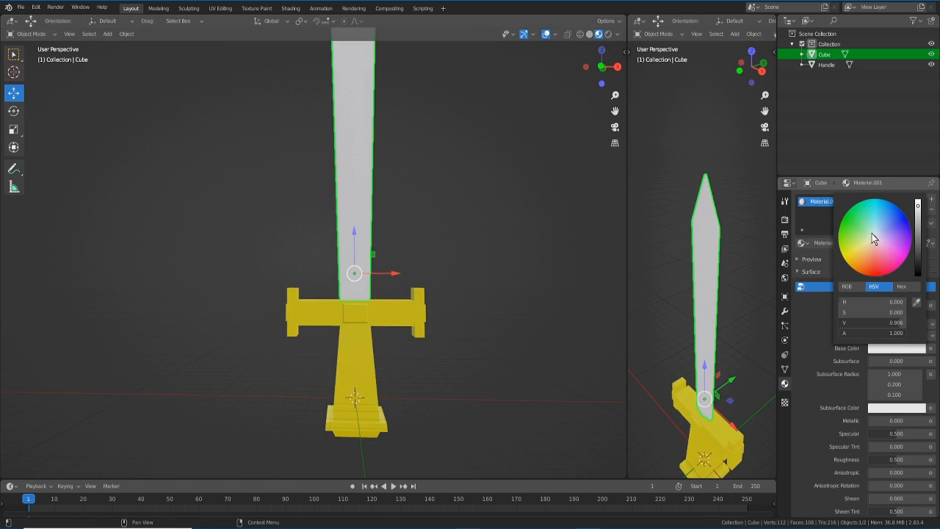
left_click_drag(917, 210, 918, 197)
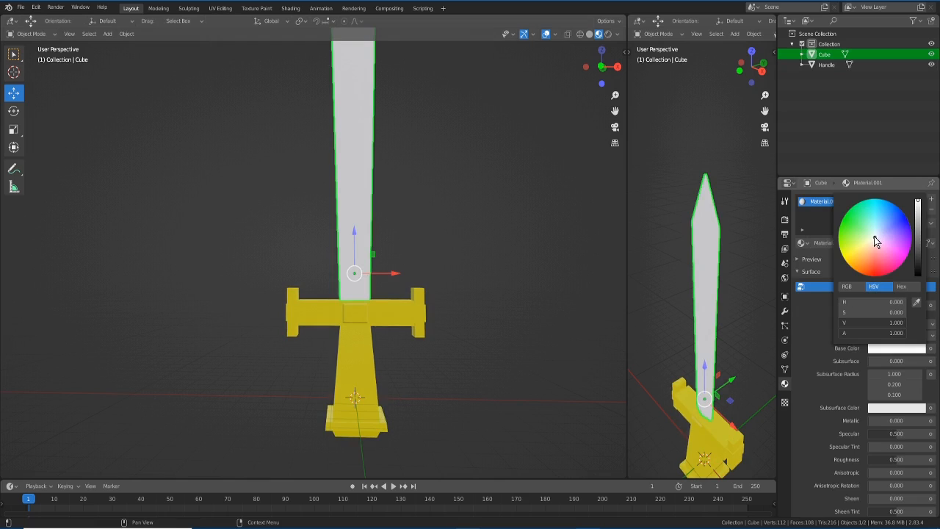
left_click_drag(874, 236, 871, 233)
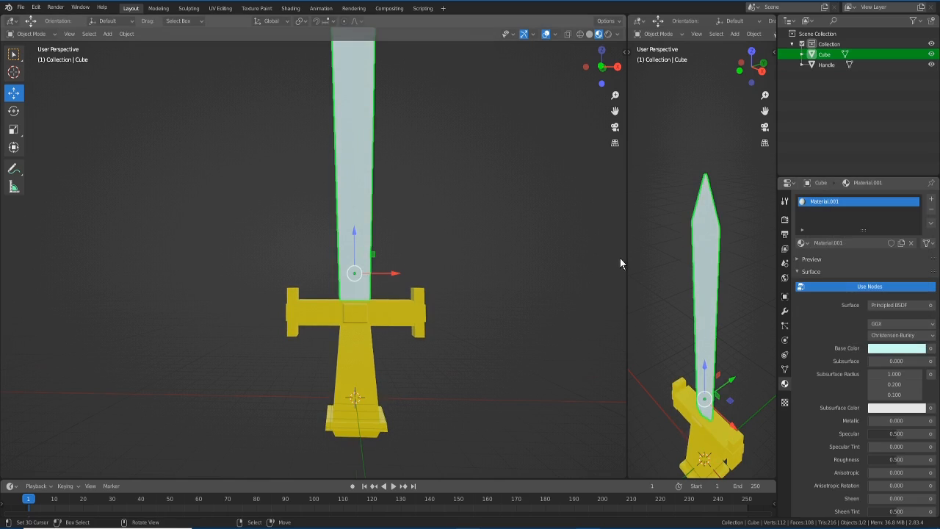
scroll(465, 262, "down", 3)
key("Tab")
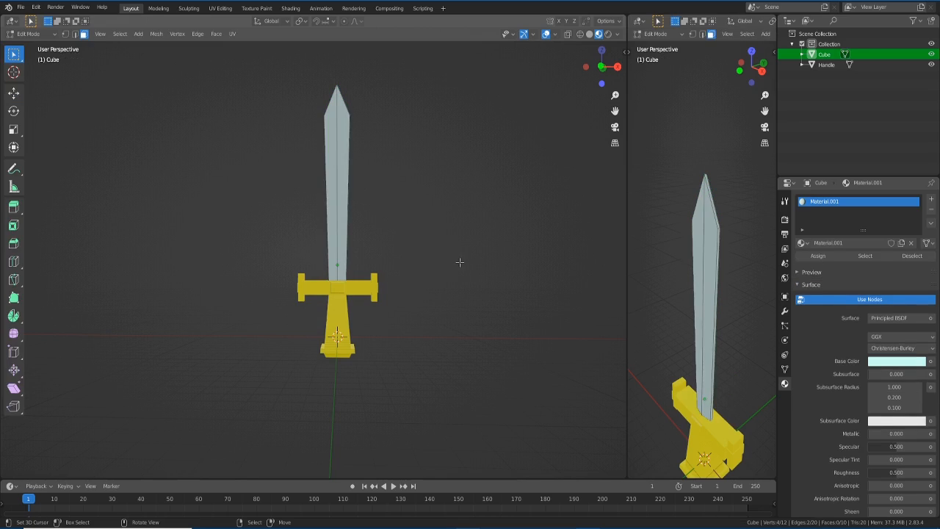
key("Tab")
middle_click_drag(418, 293, 443, 318)
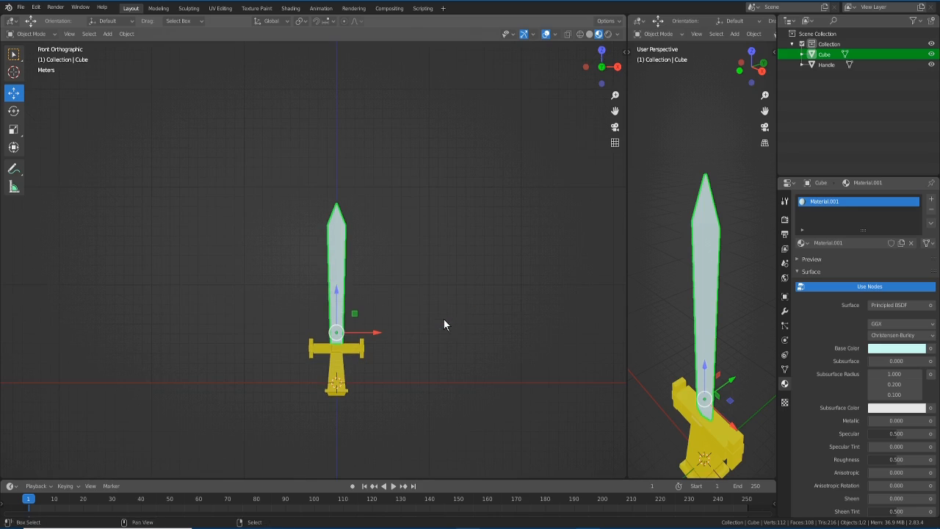
Select the Handle object and open it in Edit Mode
scroll(248, 409, "up", 4)
middle_click_drag(443, 400, 401, 341)
left_click(388, 339)
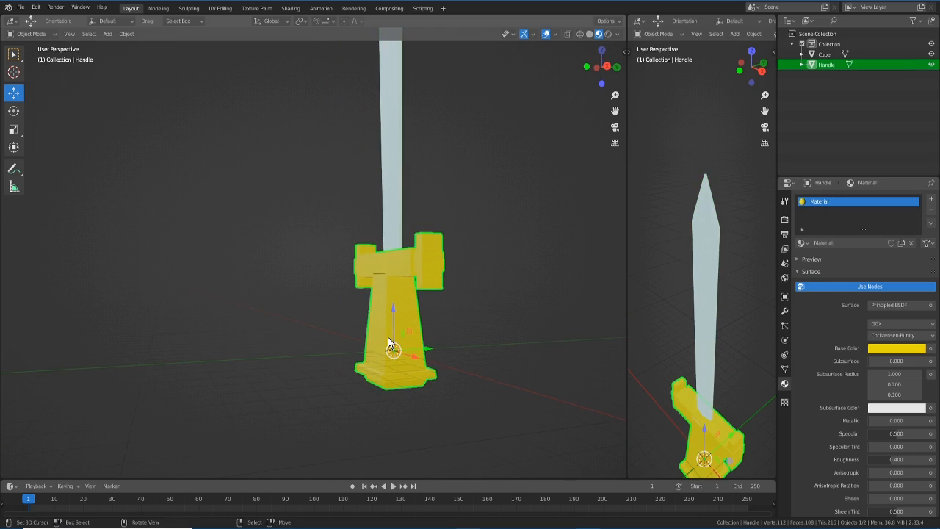
left_click(39, 35)
left_click(30, 57)
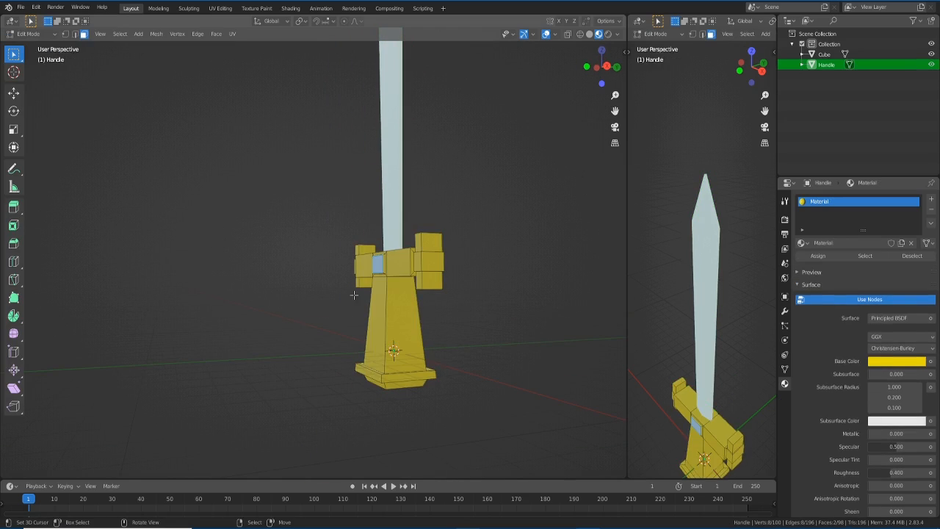
Narrow the grip by scaling its two opposite side faces along the Y axis to about 0.6
left_click(374, 311)
middle_click_drag(514, 384, 369, 355)
left_click(328, 347)
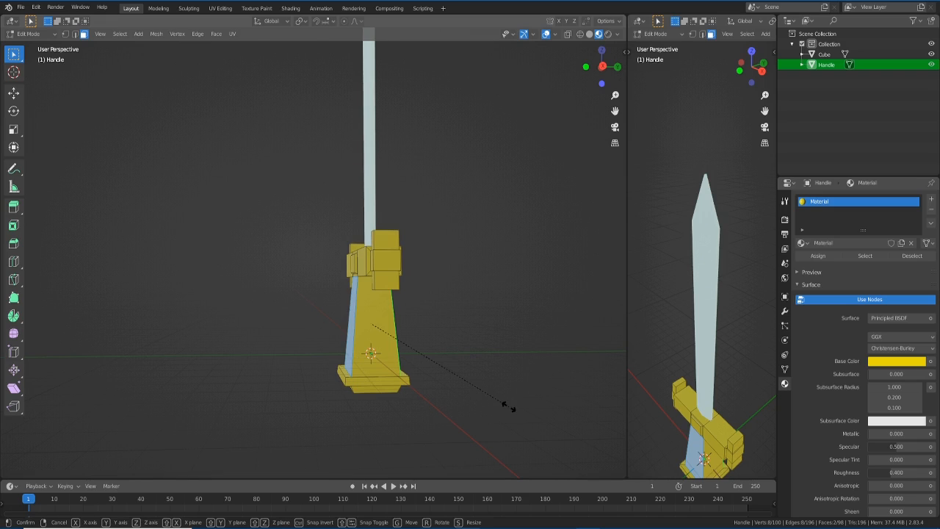
key("s")
key("y")
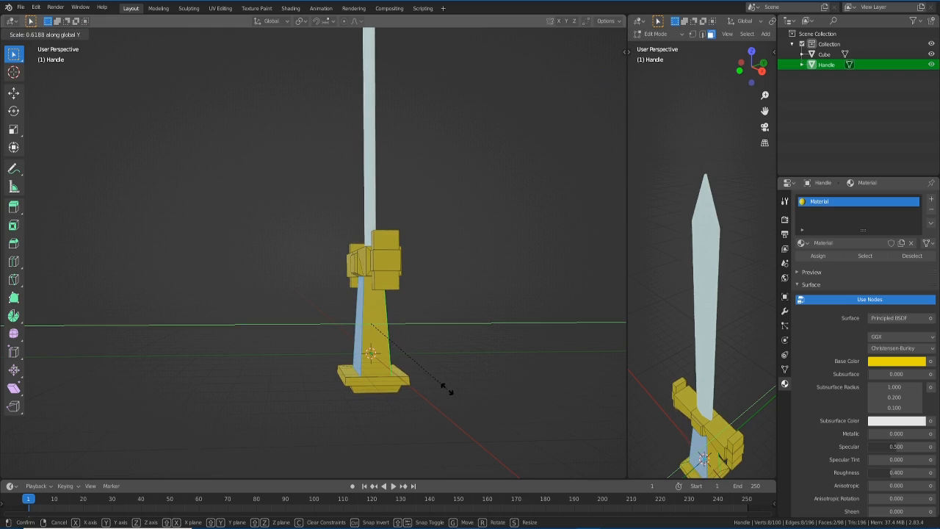
left_click(441, 387)
Select the two opposite outer side faces of the pommel base and scale them along Y to about 0.83
middle_click_drag(440, 387, 367, 394)
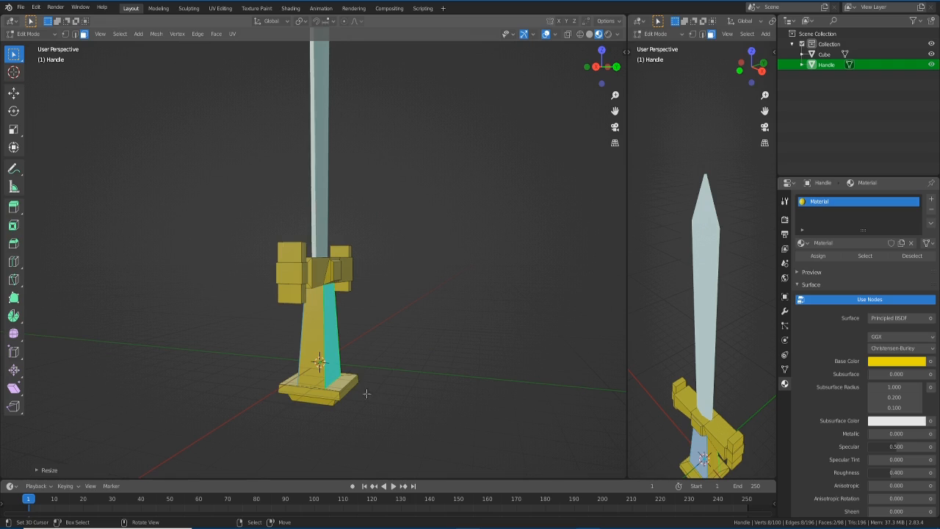
left_click(353, 386)
middle_click_drag(326, 436, 387, 436)
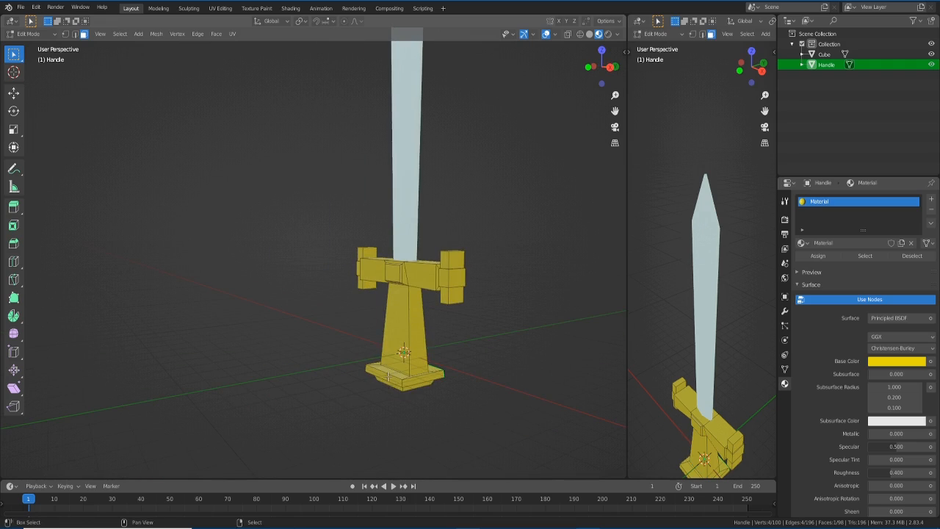
middle_click_drag(424, 411, 382, 408)
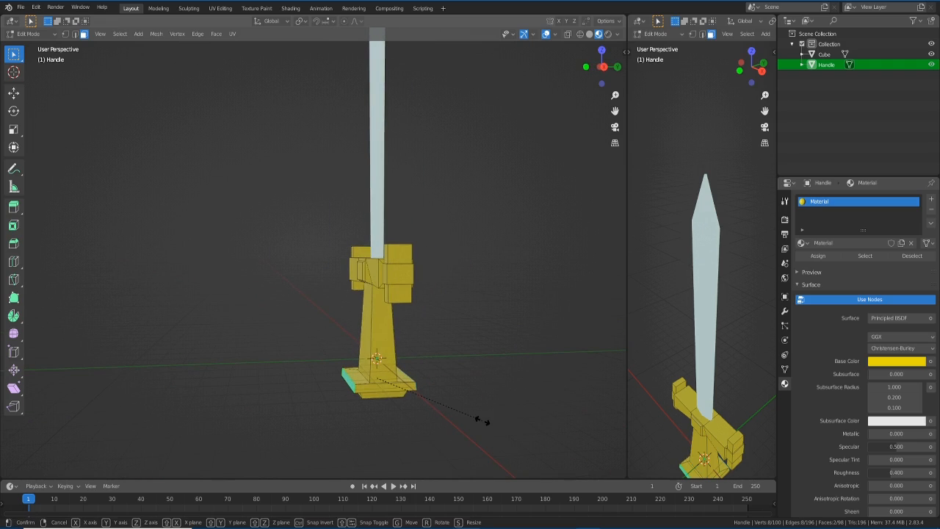
key("s")
key("y")
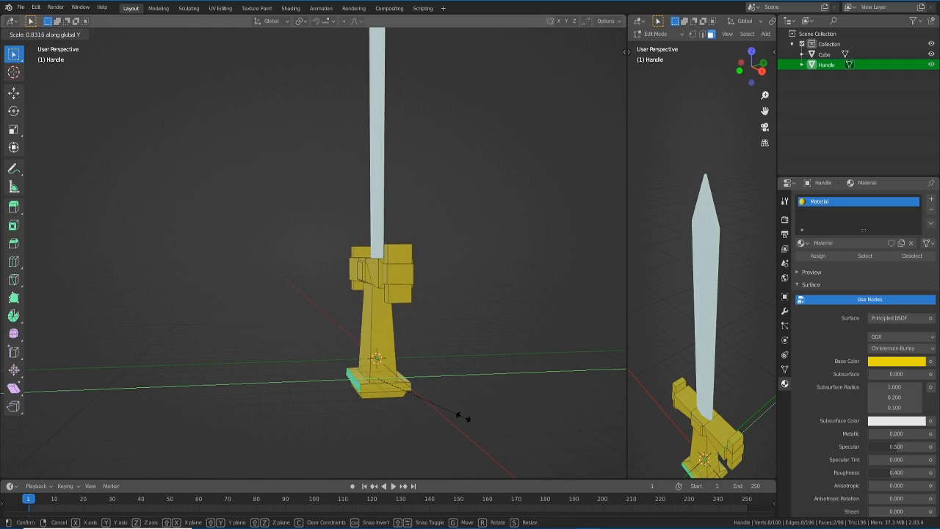
left_click(458, 411)
Return to Object Mode, select both the handle and the blade, and start a Wavefront (.obj) export
middle_click_drag(440, 402, 390, 368)
key("Tab")
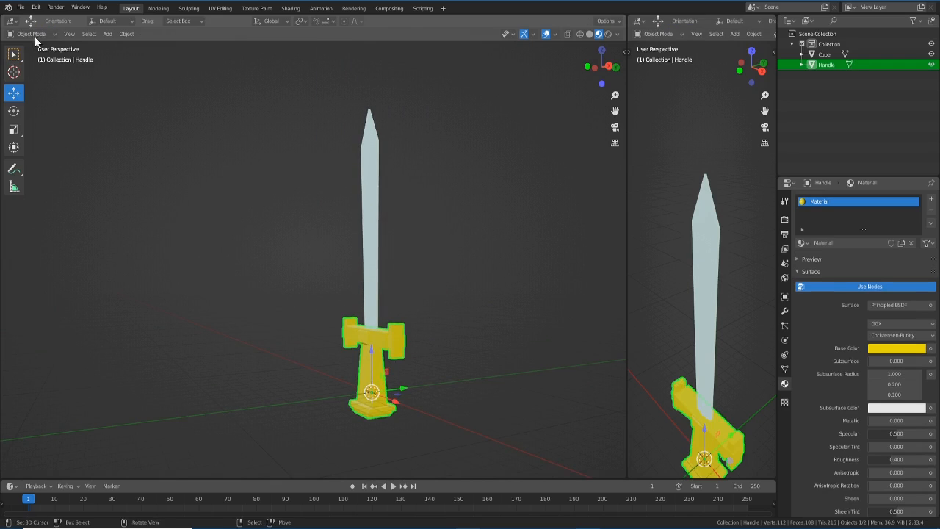
left_click(378, 213, "shift")
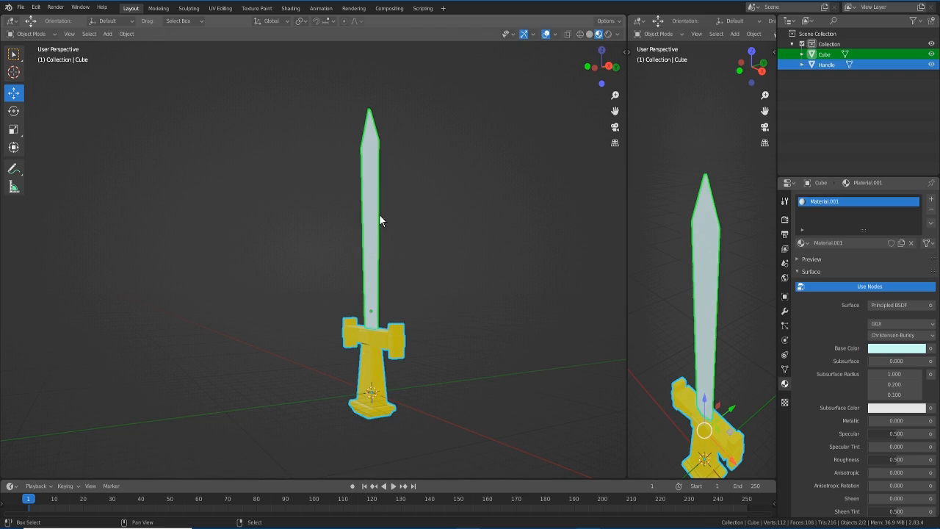
left_click(34, 34)
left_click(21, 7)
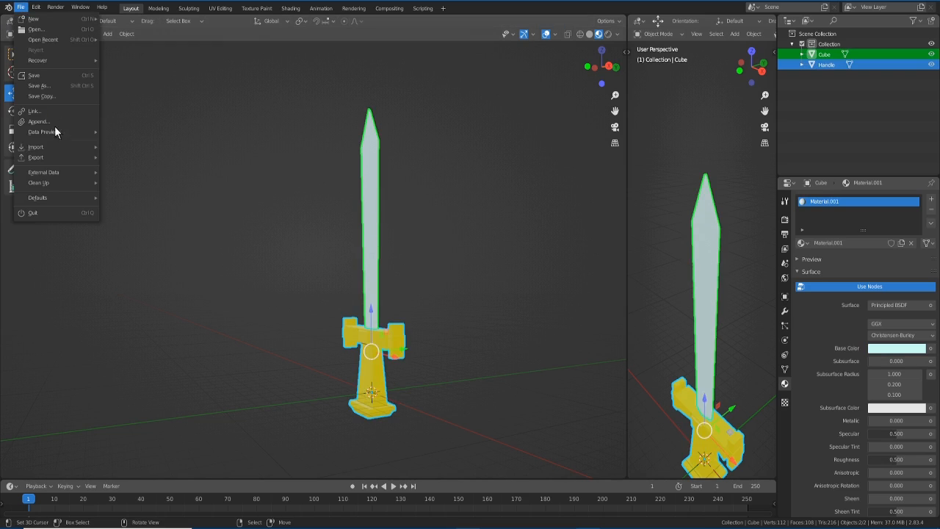
mouse_move(63, 157)
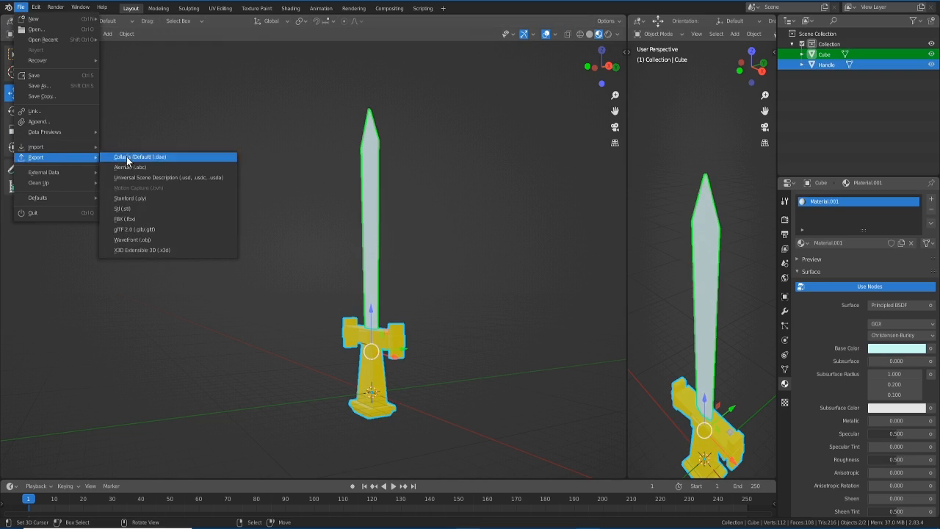
left_click(169, 239)
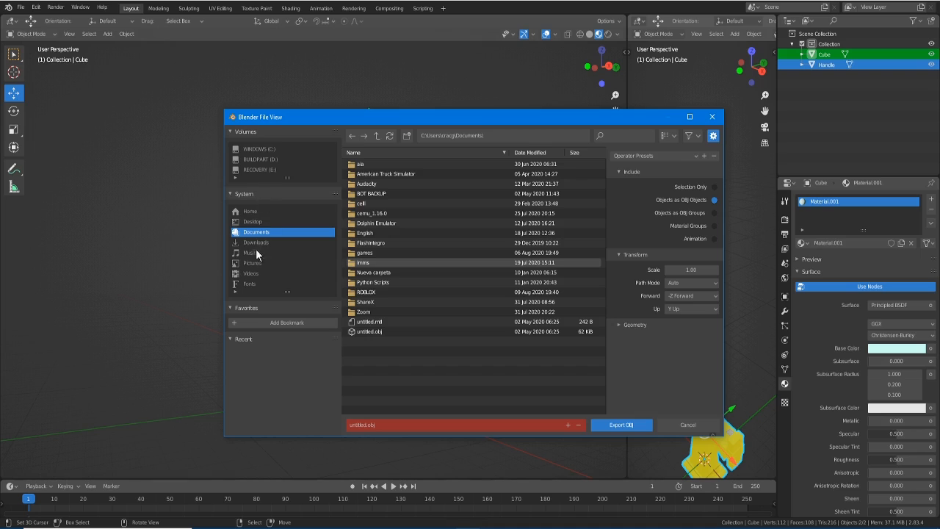
Browse from the home directory to the peppa folder inside 3D Objects as the export location
left_click(250, 212)
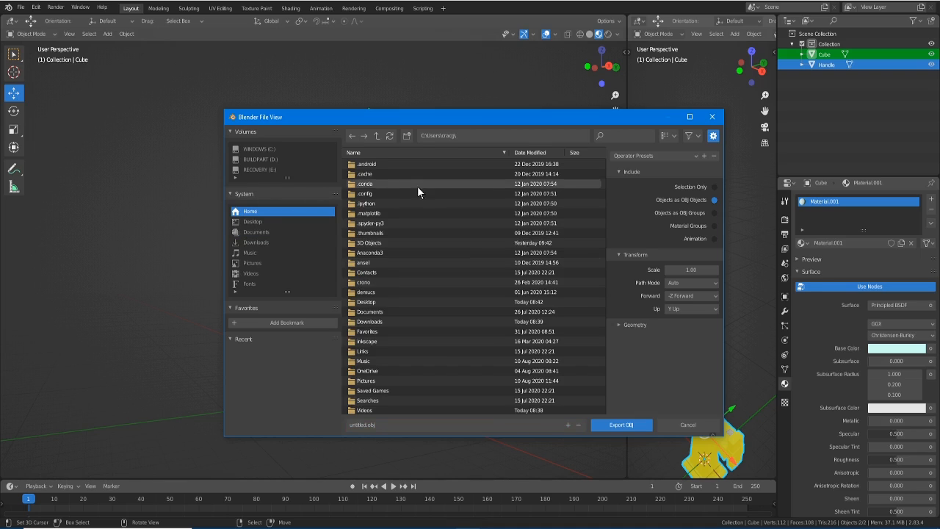
left_click(387, 246)
double_click(382, 245)
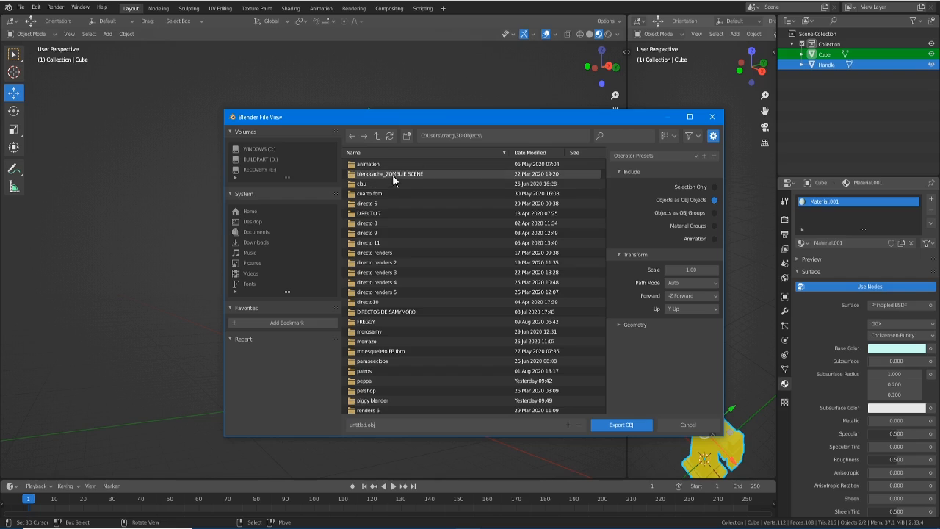
scroll(398, 352, "down", 1)
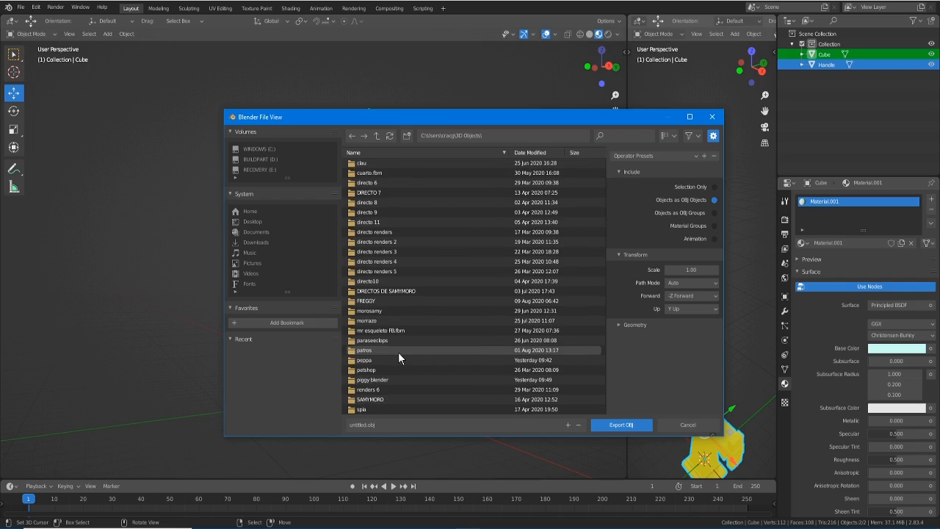
left_click(381, 355)
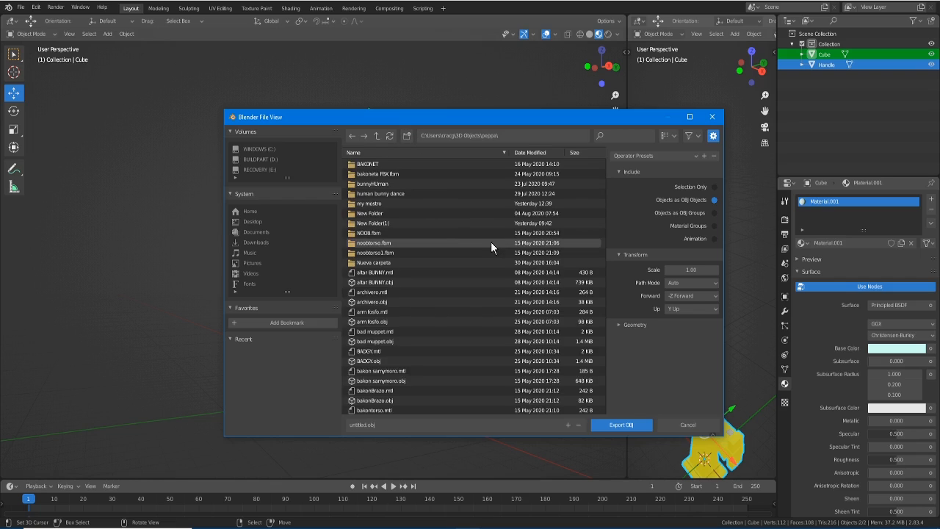
Create a new folder named sword inside the peppa folder and open it
left_click(387, 263)
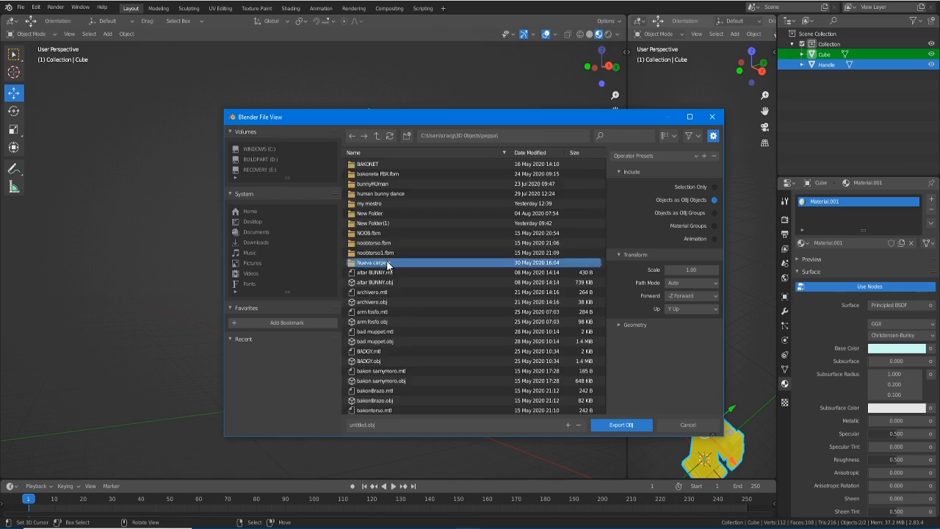
left_click(375, 134)
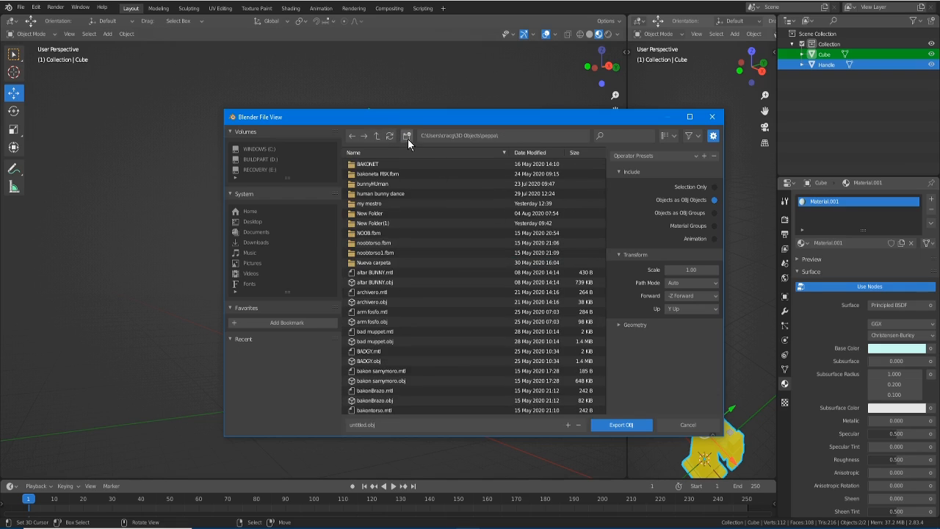
left_click(407, 136)
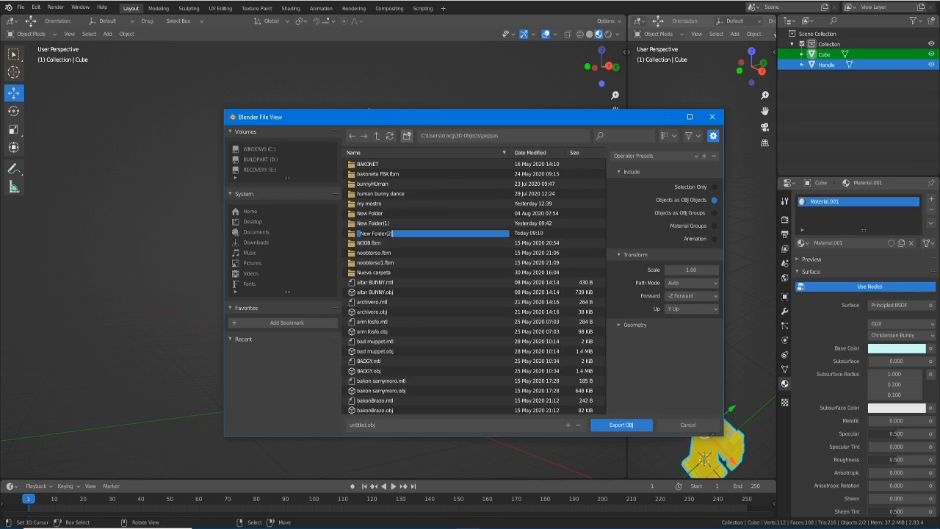
type("swd")
key("Return")
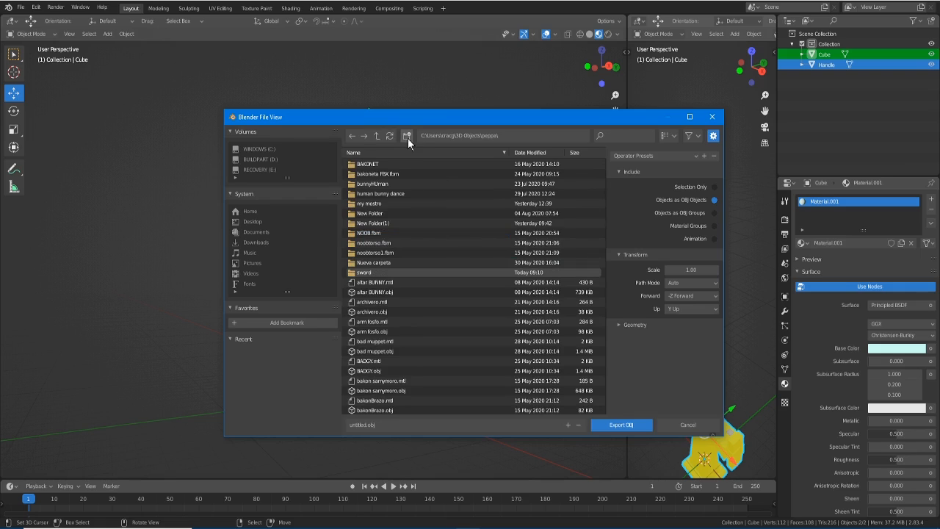
double_click(363, 273)
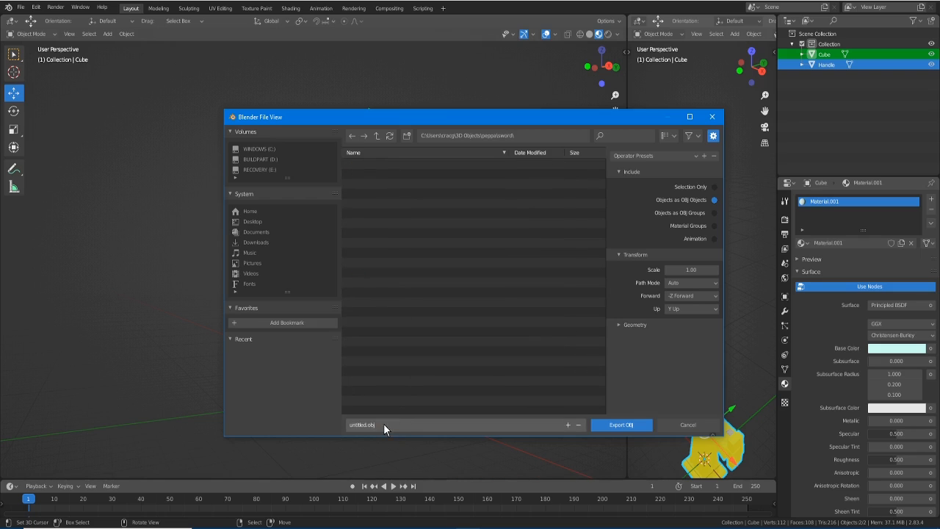
Restrict the export to Selection Only, use Objects as OBJ Groups instead of OBJ Objects, and set Path Mode to Copy
left_click(712, 186)
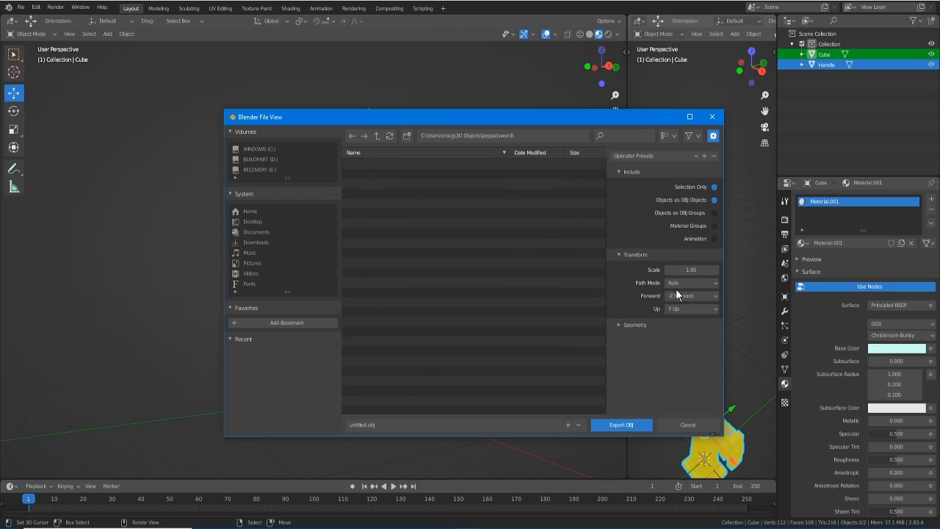
left_click(702, 213)
left_click(702, 201)
left_click(685, 282)
left_click(700, 352)
Name the export file sword and export the OBJ
left_click(364, 425)
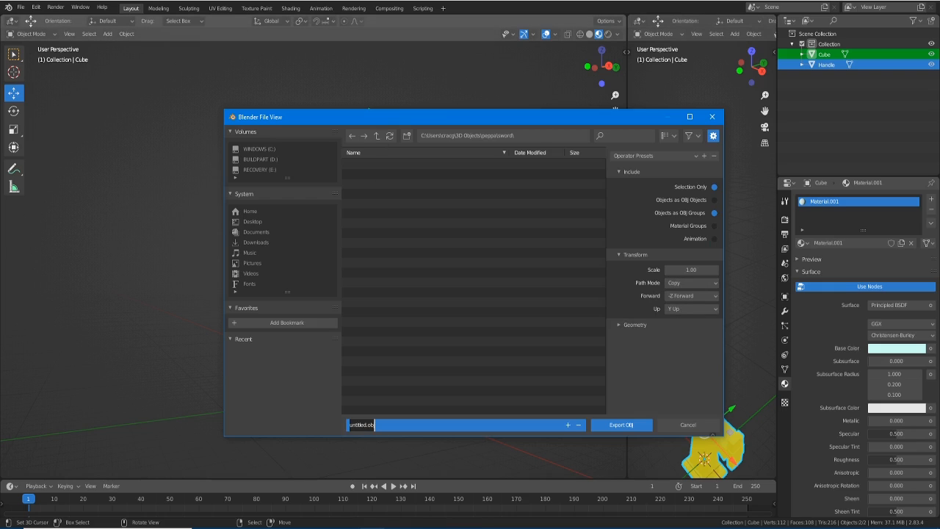
type("swor")
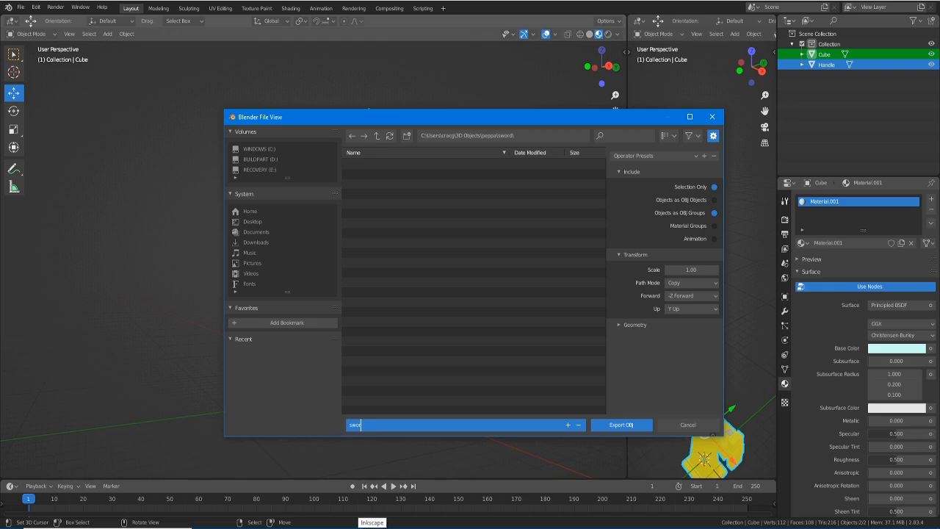
type("d")
left_click(633, 425)
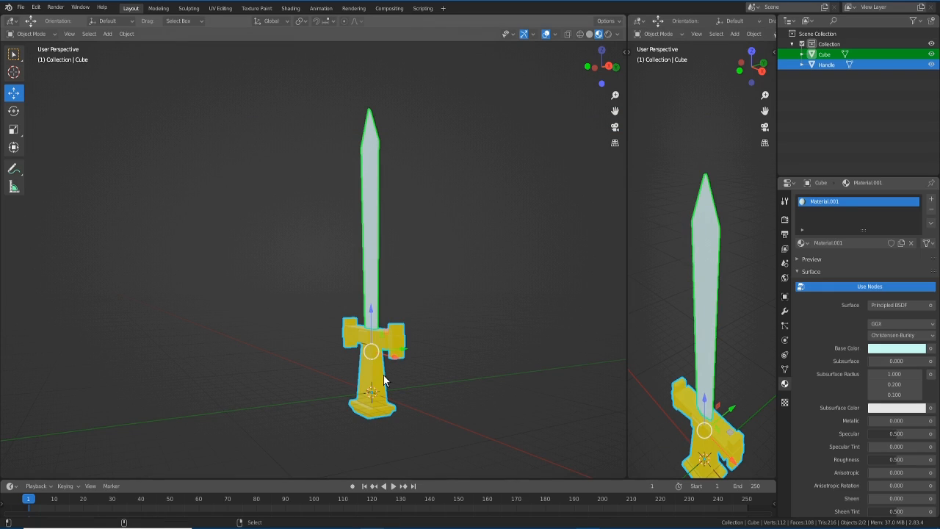
Switch to Roblox Studio and publish the open baseplate as a new game named "my weapons"
key("alt+Tab")
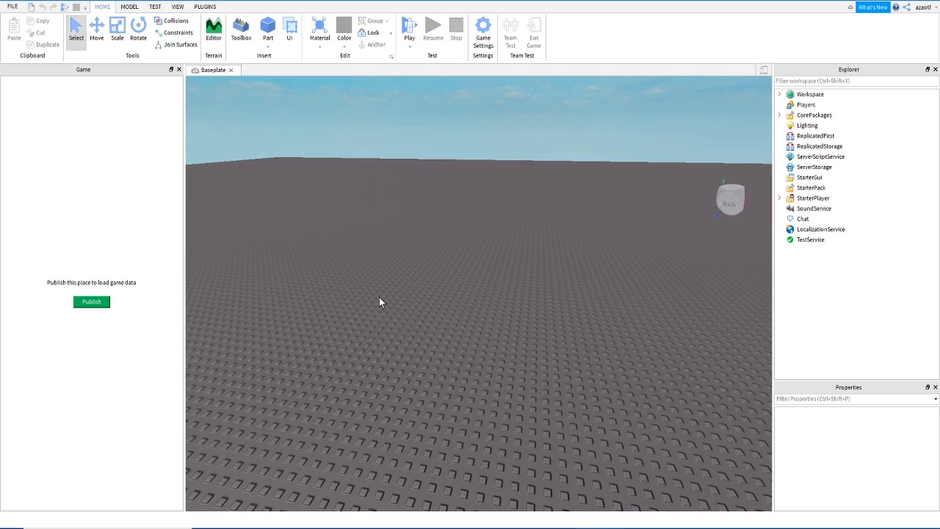
left_click(103, 304)
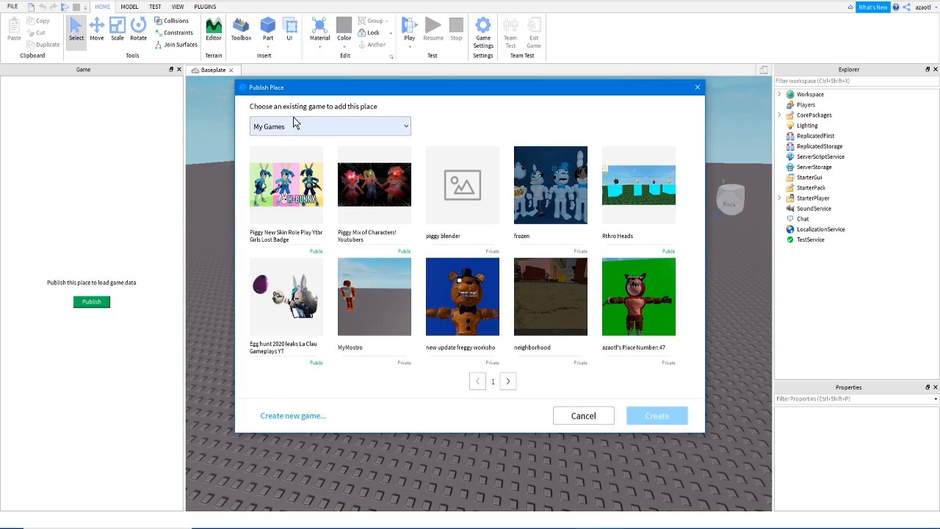
left_click(309, 418)
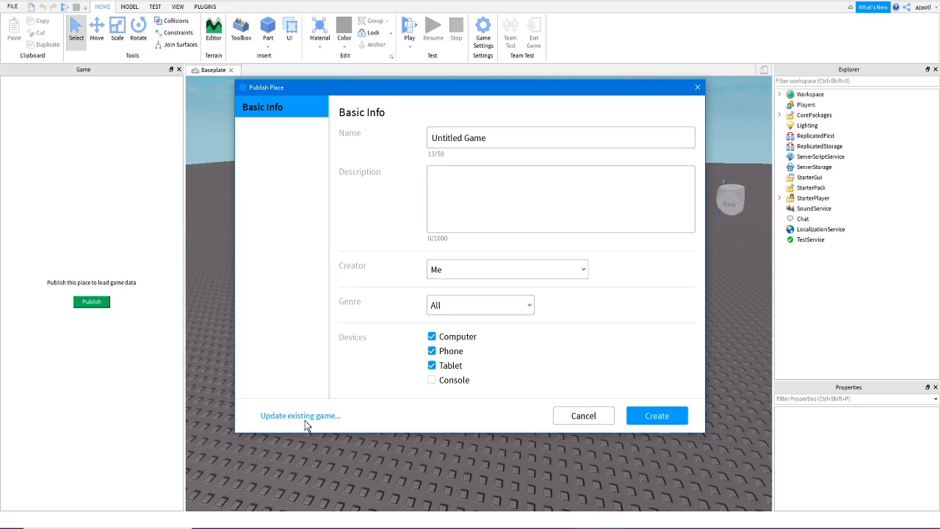
double_click(476, 141)
triple_click(476, 141)
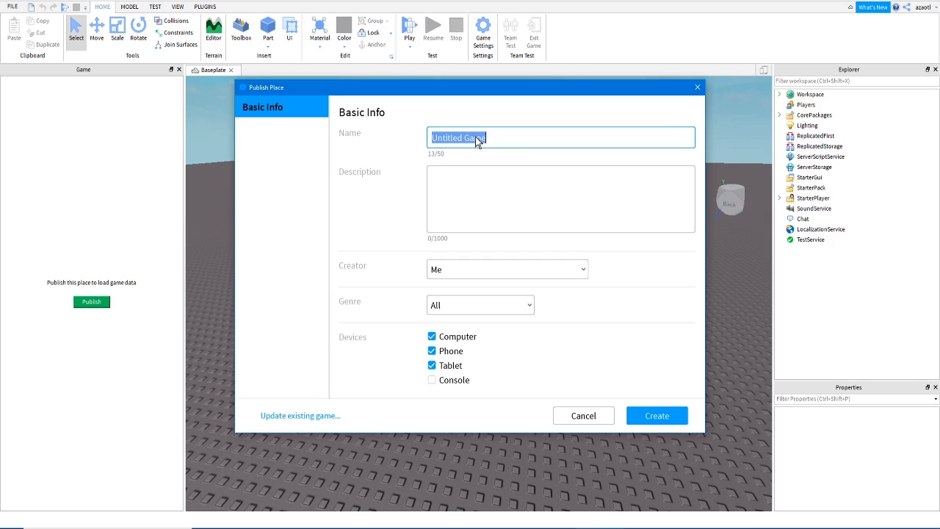
type("my weapons")
left_click(651, 414)
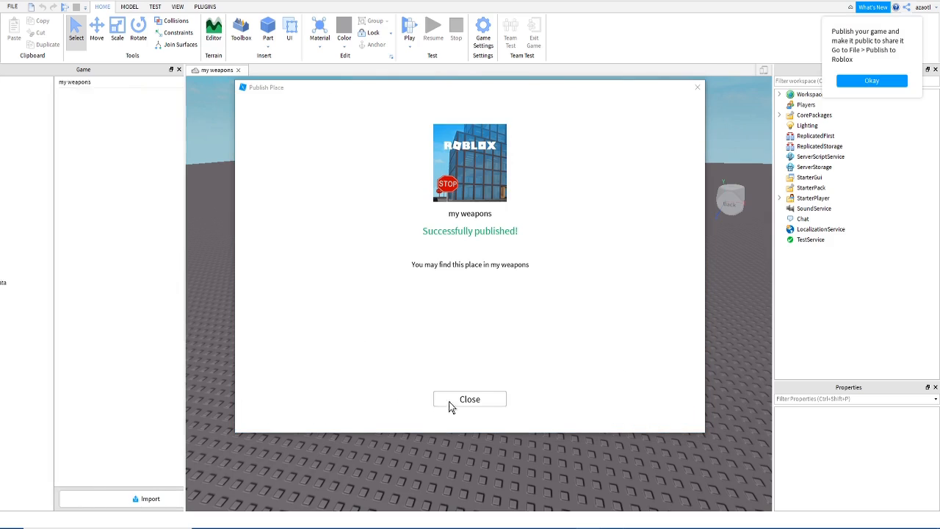
left_click(470, 398)
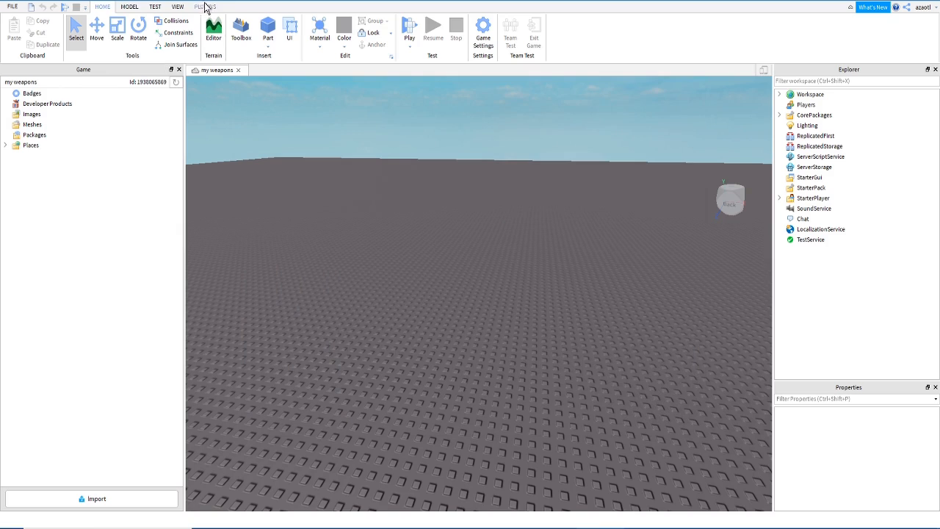
Hide the Game Explorer and show it again
left_click(178, 6)
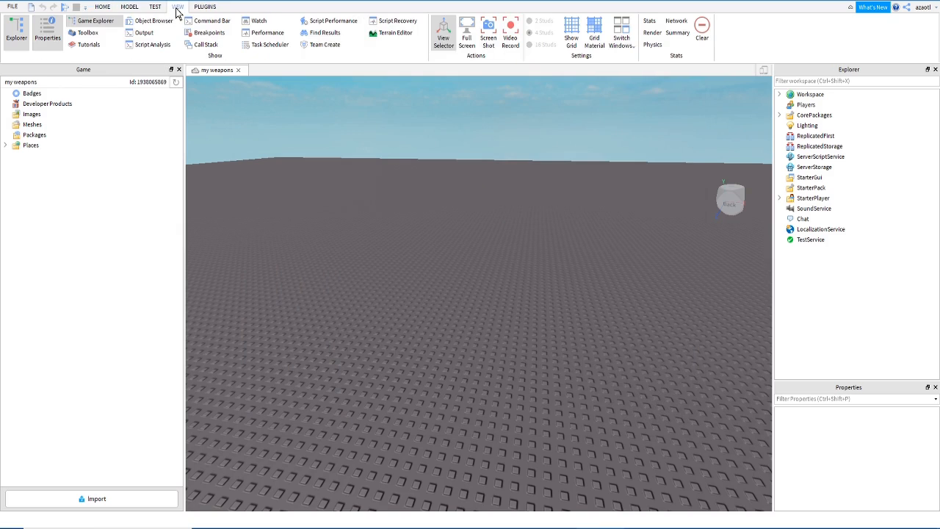
left_click(96, 22)
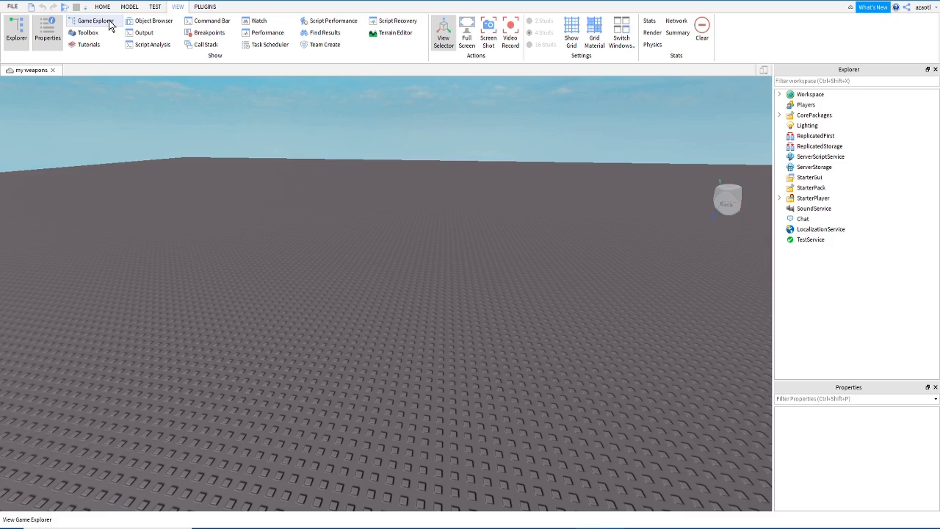
left_click(103, 24)
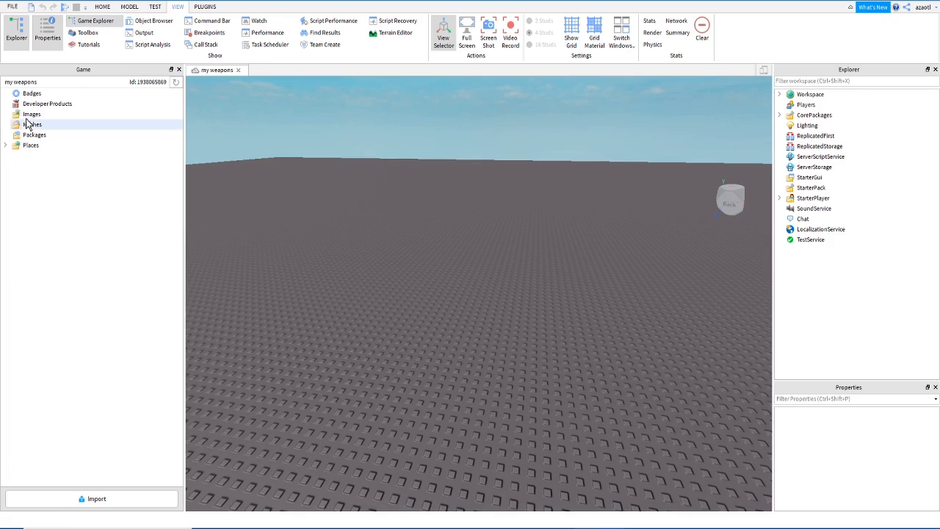
Import sword.obj from the peppa/sword folder into the game, keeping the default mesh import options and applying them to all
left_click(50, 500)
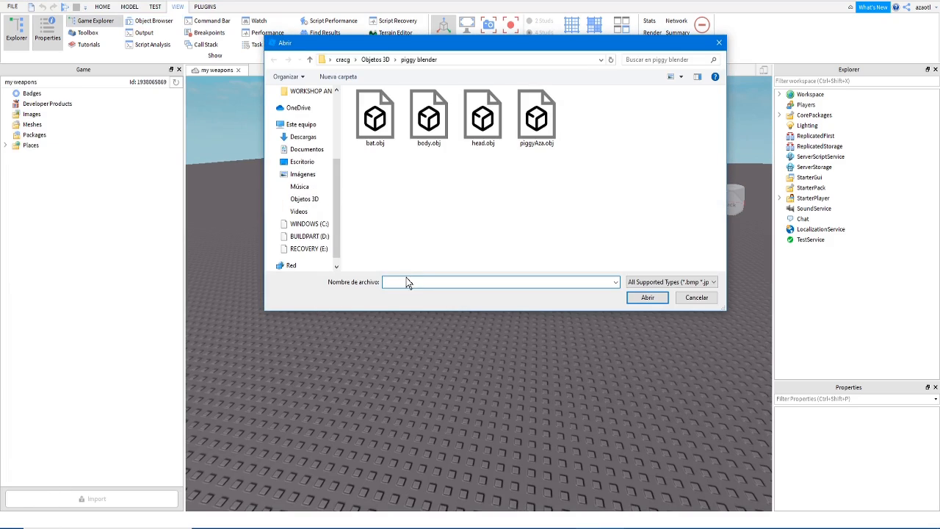
left_click(395, 60)
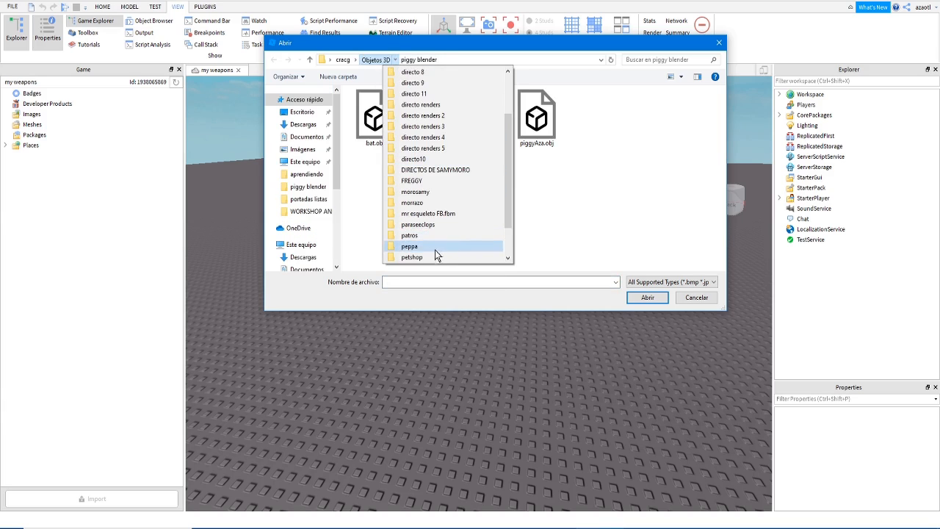
left_click(430, 247)
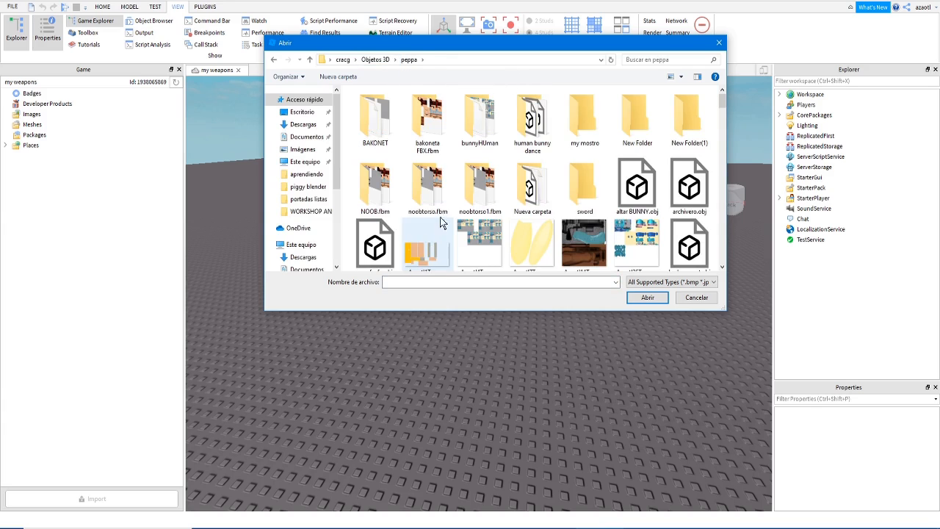
double_click(585, 190)
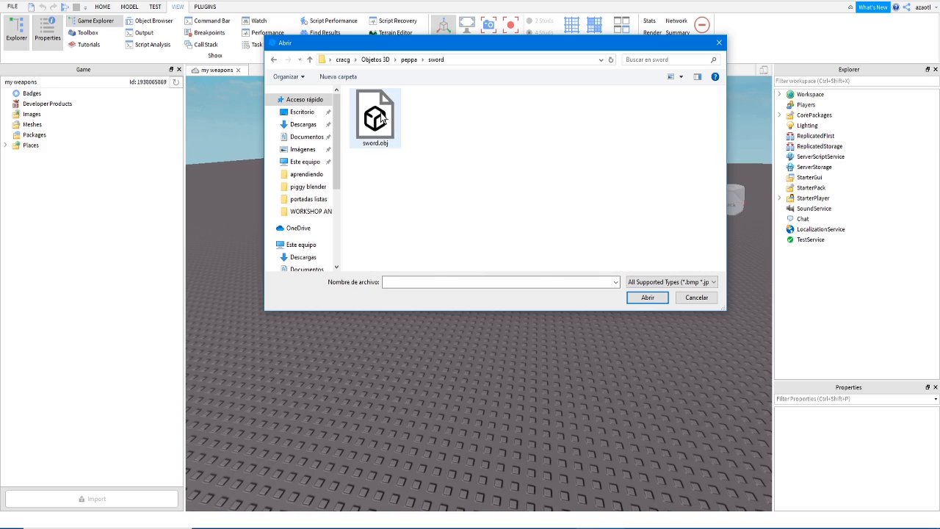
left_click(382, 118)
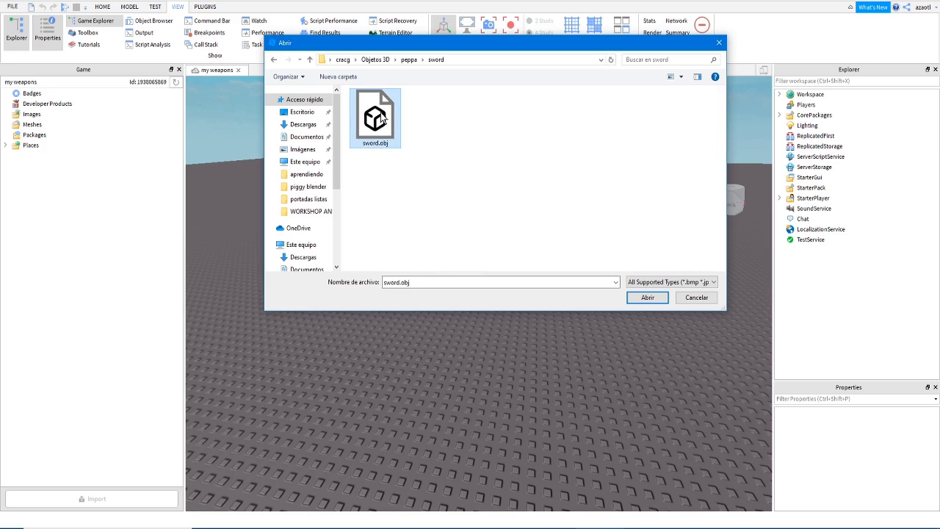
left_click(647, 297)
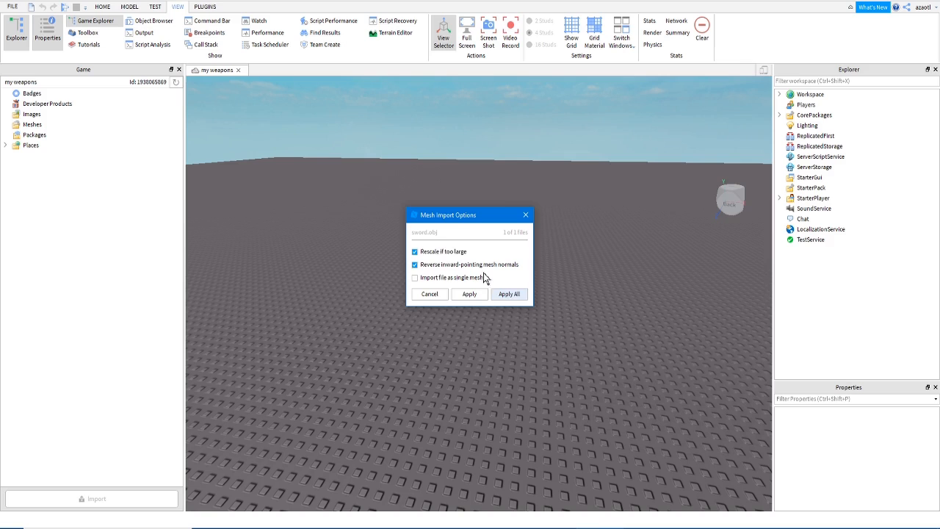
left_click(509, 294)
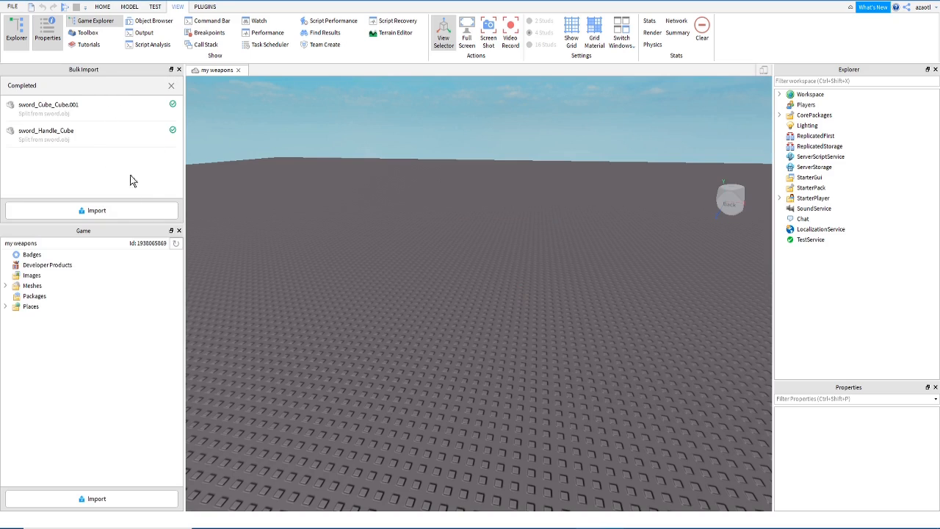
Insert the imported sword_Handle_Cube and sword_Cube_Cube.001 meshes into the workspace
left_click(5, 287)
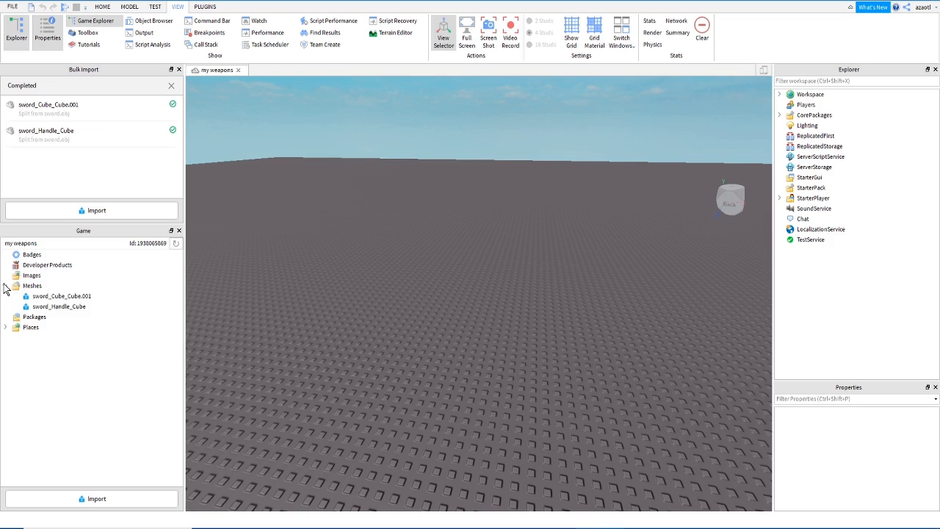
double_click(51, 309)
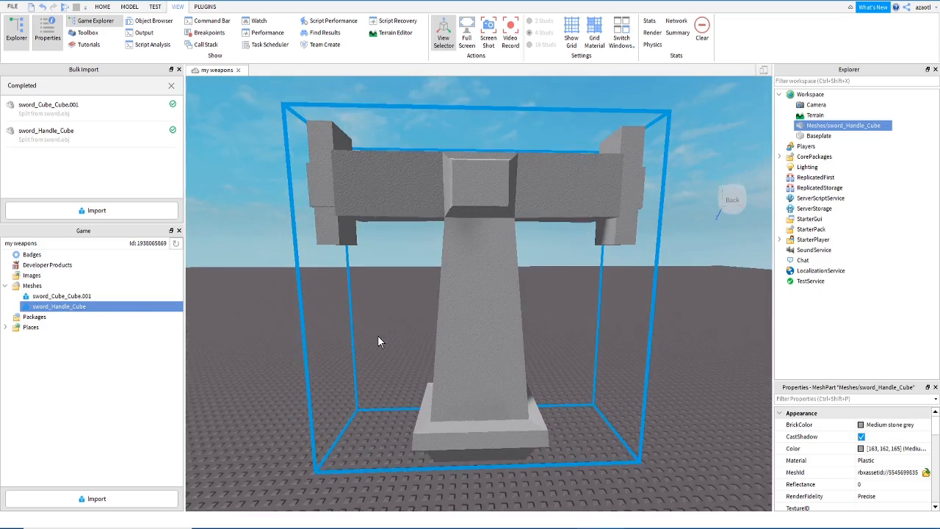
right_click_drag(378, 337, 379, 336)
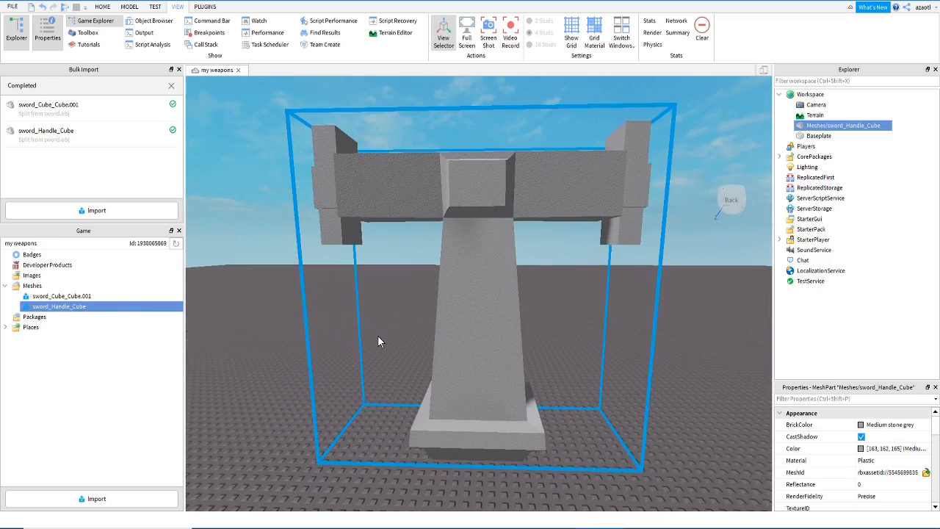
double_click(68, 296)
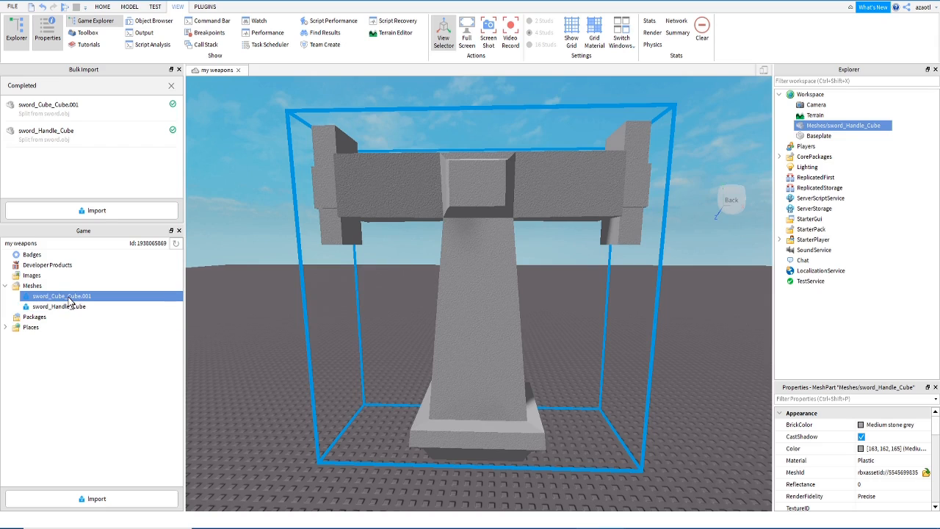
right_click_drag(462, 314, 463, 315)
key("q")
scroll(462, 315, "down", 2)
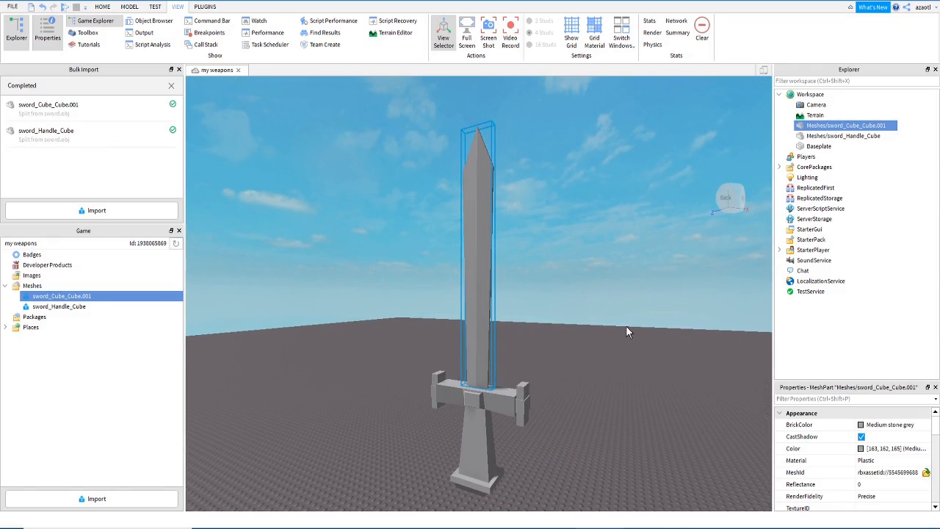
Try Metal as the material of the sword's blade
left_click(863, 426)
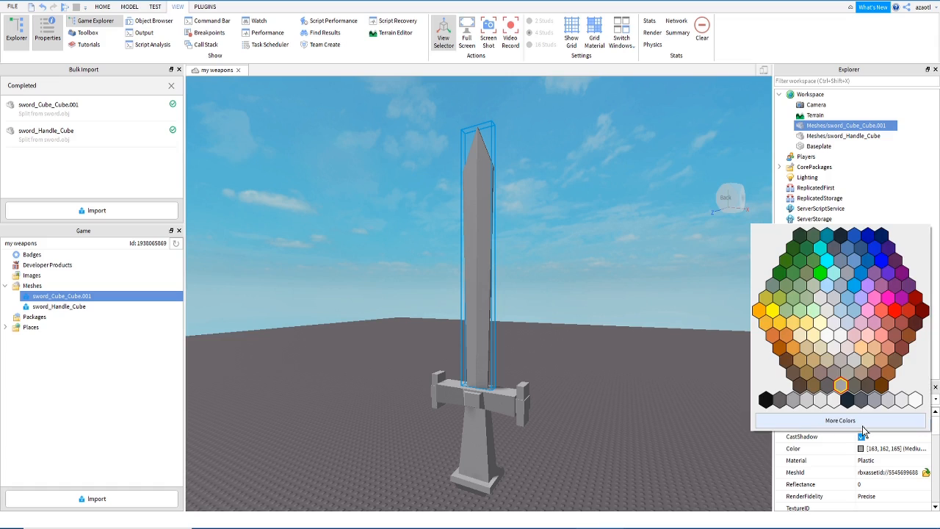
left_click(874, 460)
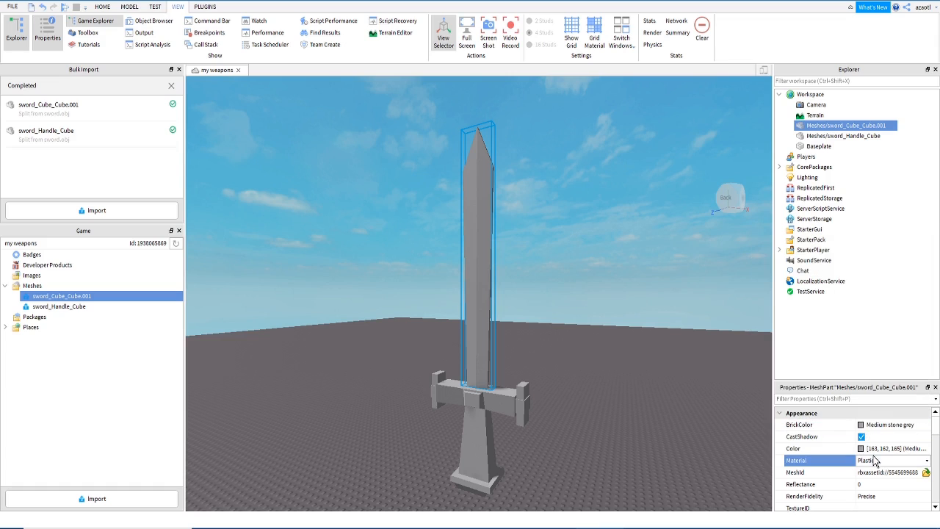
left_click(874, 460)
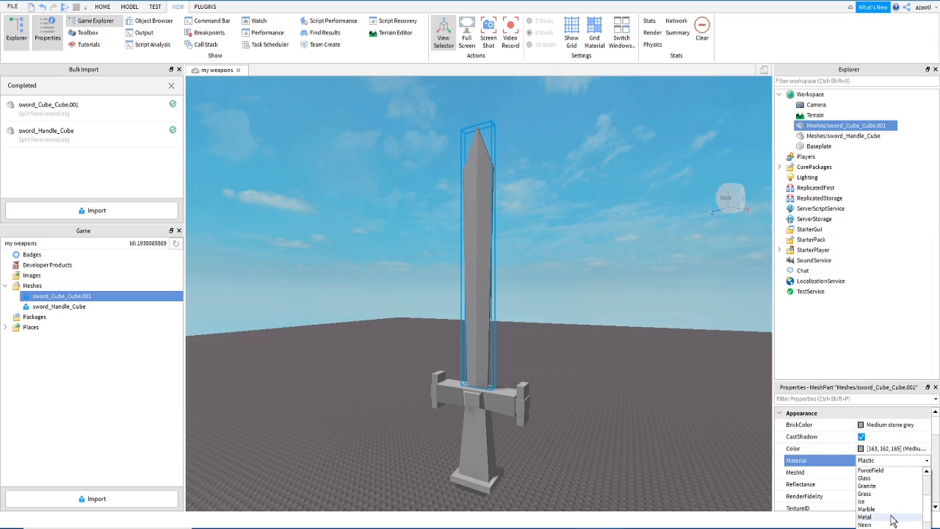
left_click(891, 519)
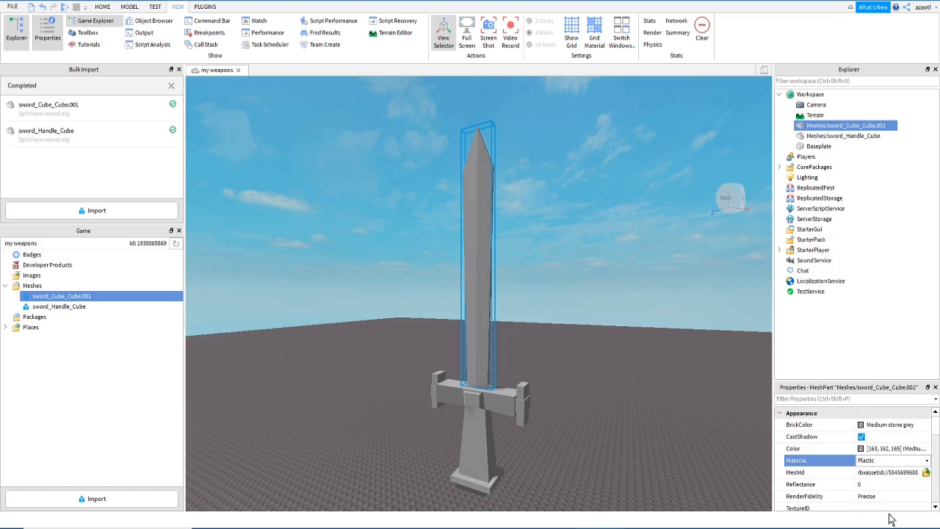
Set the blade's material to Glass and its BrickColor to Medium blue
left_click(881, 461)
scroll(885, 493, "up", 2)
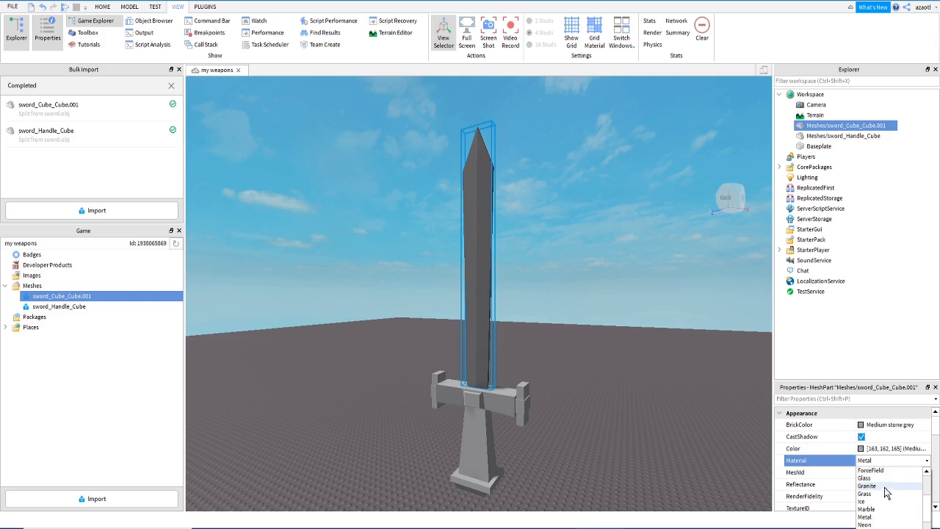
left_click(882, 478)
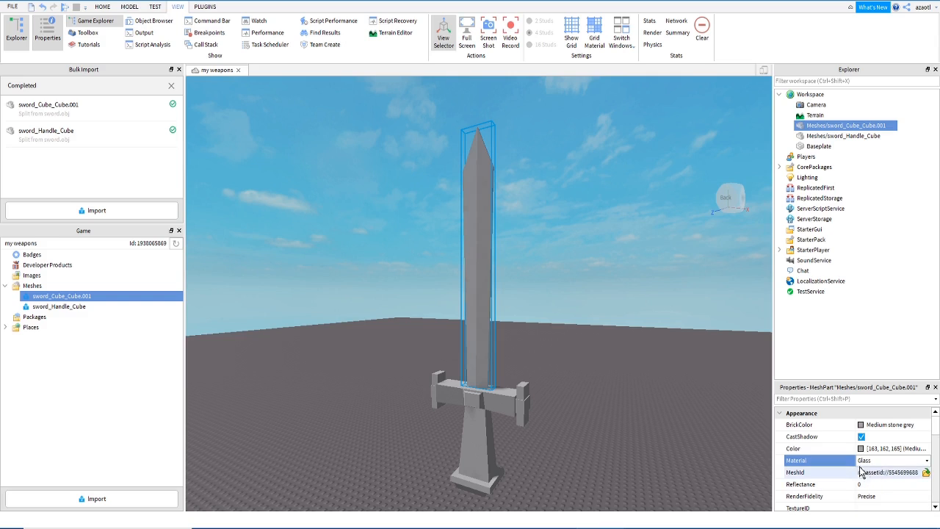
left_click(864, 429)
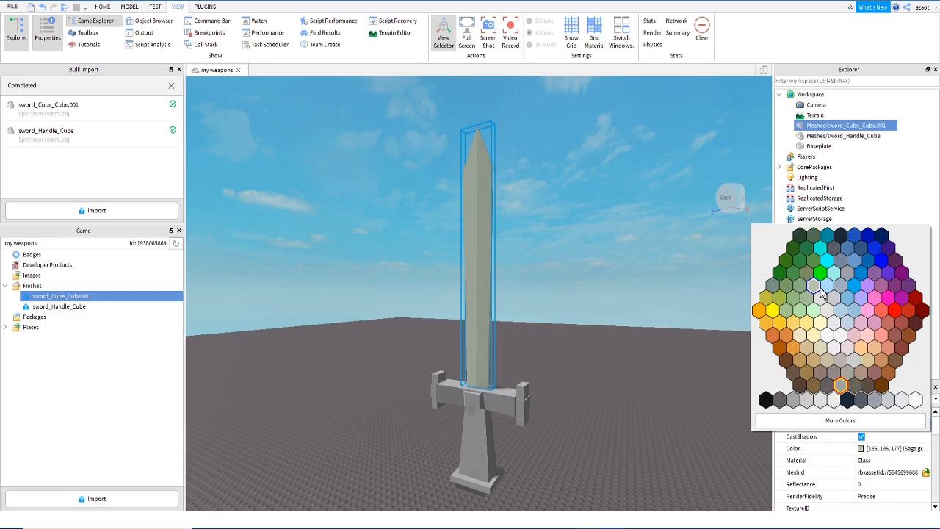
left_click(853, 263)
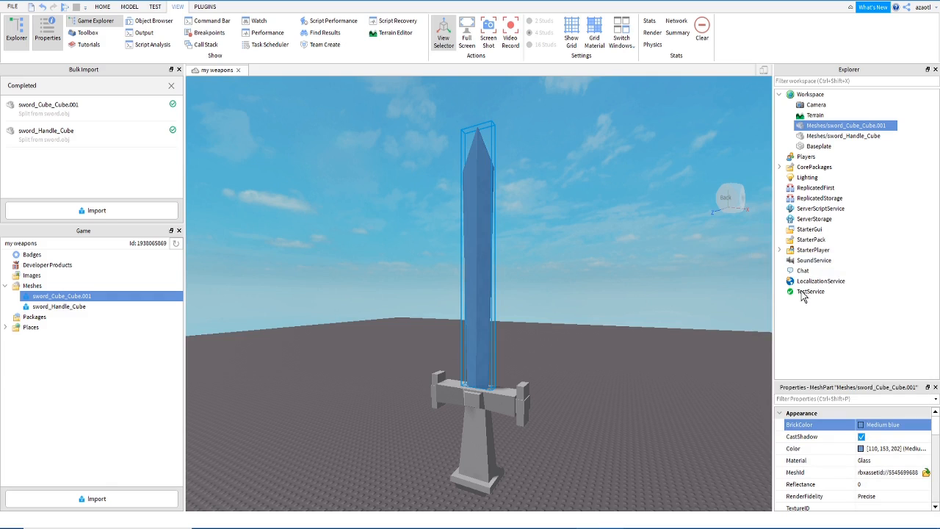
scroll(735, 411, "up", 3)
scroll(598, 345, "down", 3)
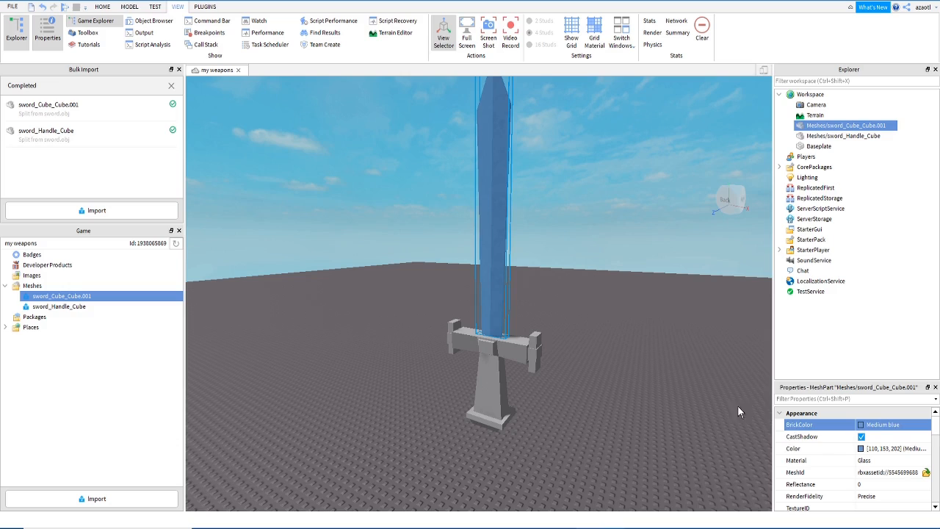
Set the handle mesh's BrickColor to Deep orange and its material to Metal
left_click(843, 136)
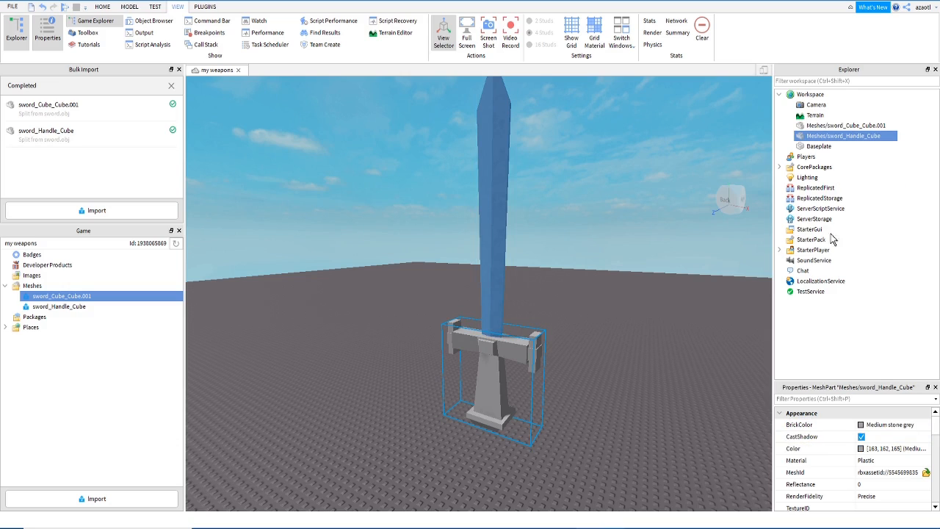
left_click(862, 425)
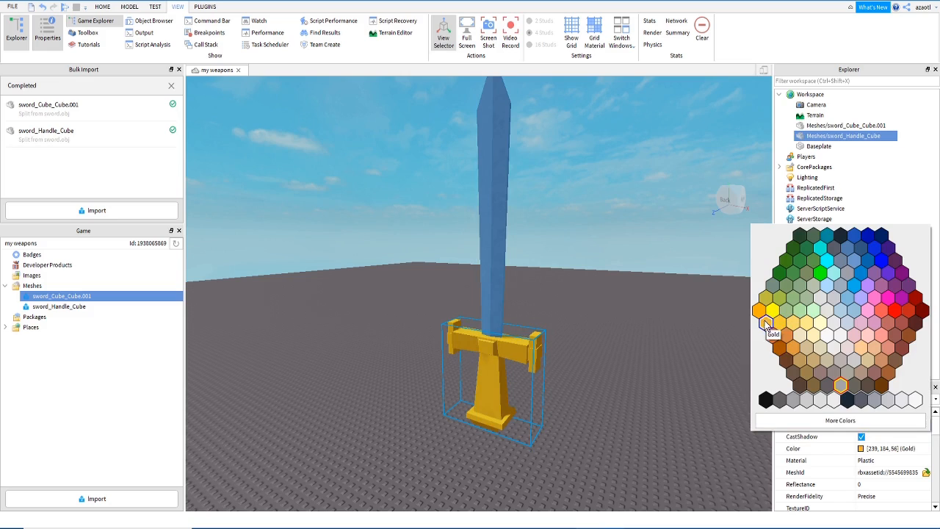
left_click(760, 310)
left_click(867, 461)
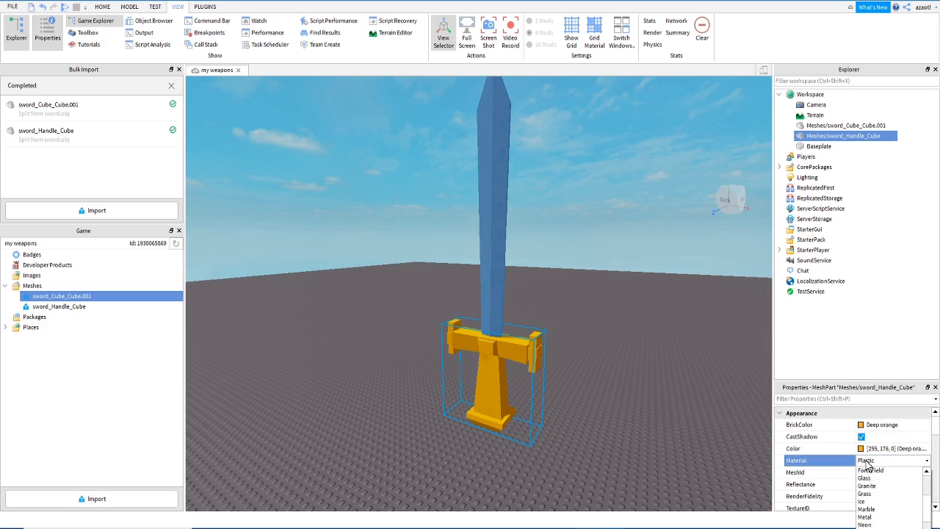
left_click(865, 517)
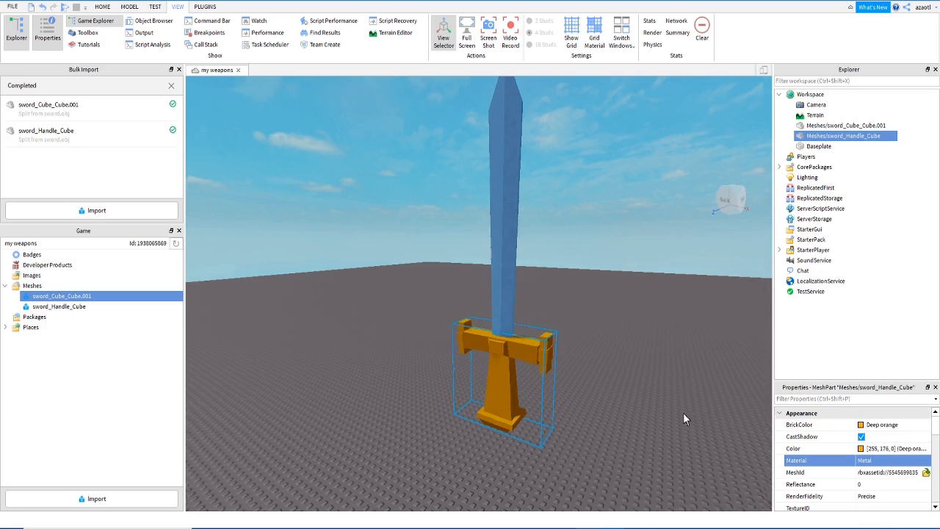
right_click_drag(683, 412, 685, 412)
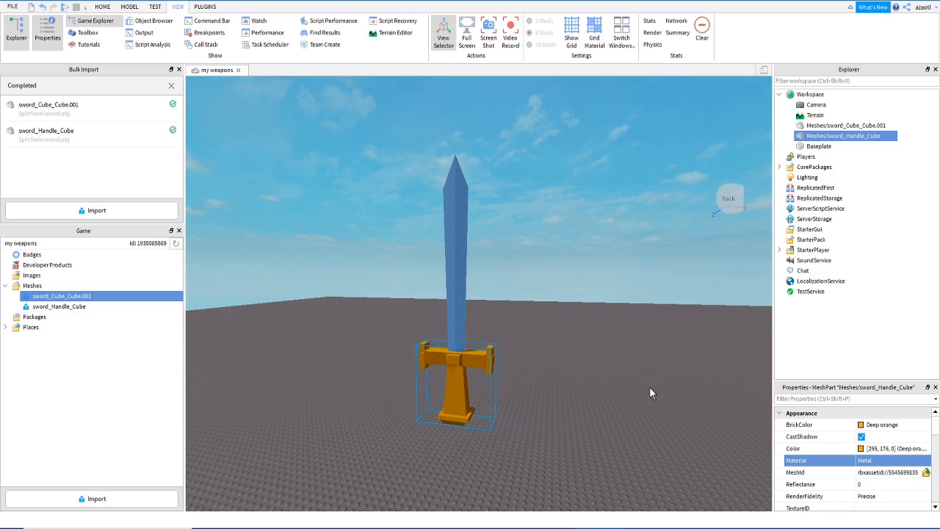
Rename the blade mesh as sword and the handle mesh as handleSword
left_click(821, 127)
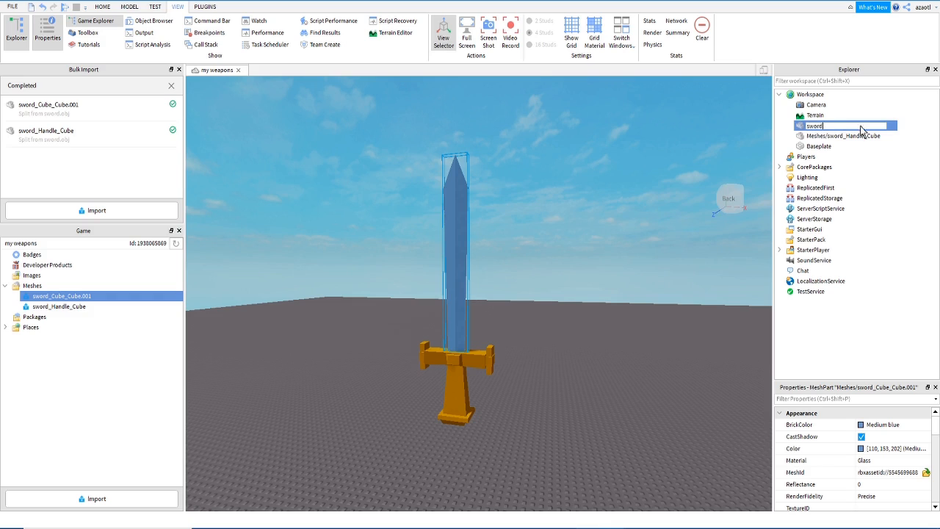
left_click(838, 137)
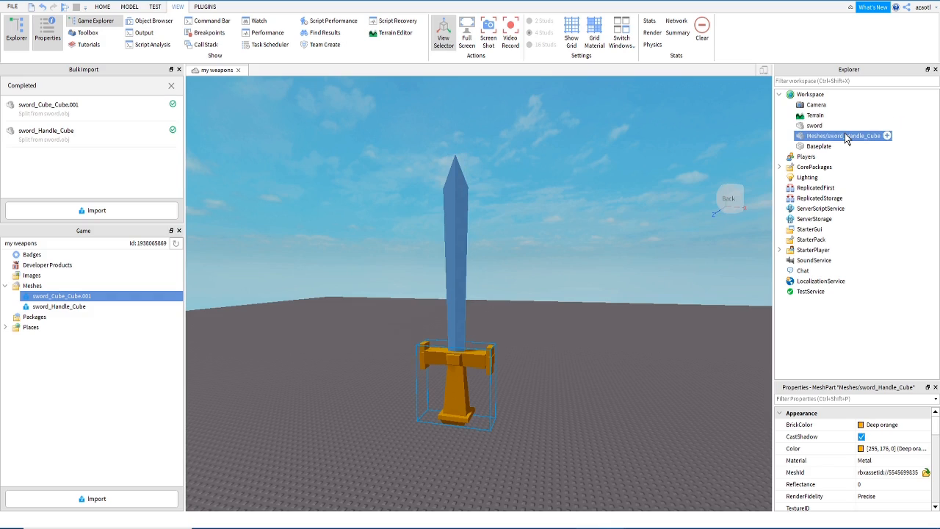
left_click(844, 136)
left_click(202, 7)
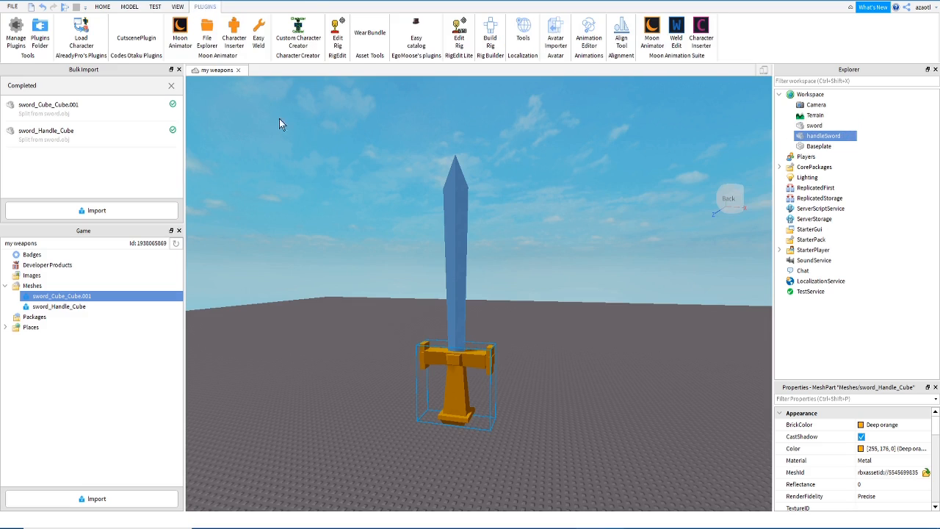
Group the sword and handleSword parts into a model named Sword and expand it to show both parts
left_click(814, 126)
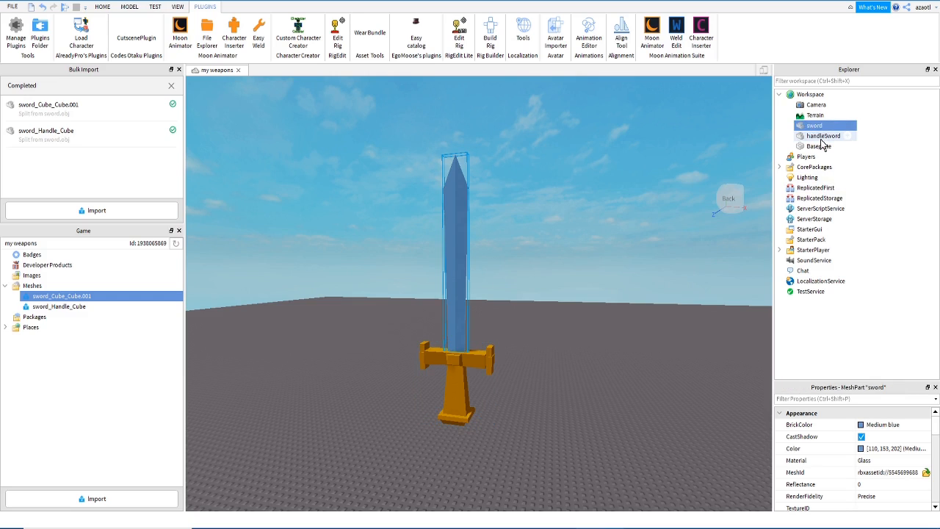
left_click(819, 137, "ctrl")
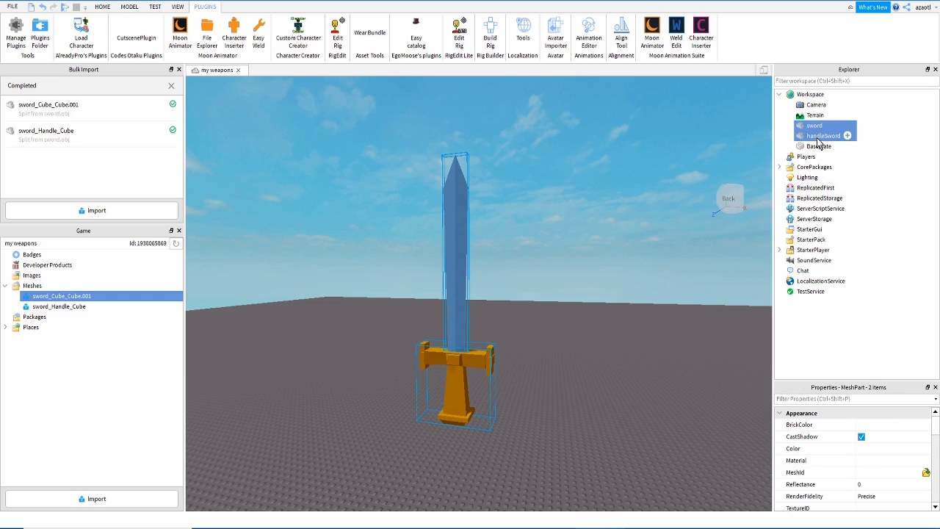
key("ctrl+g")
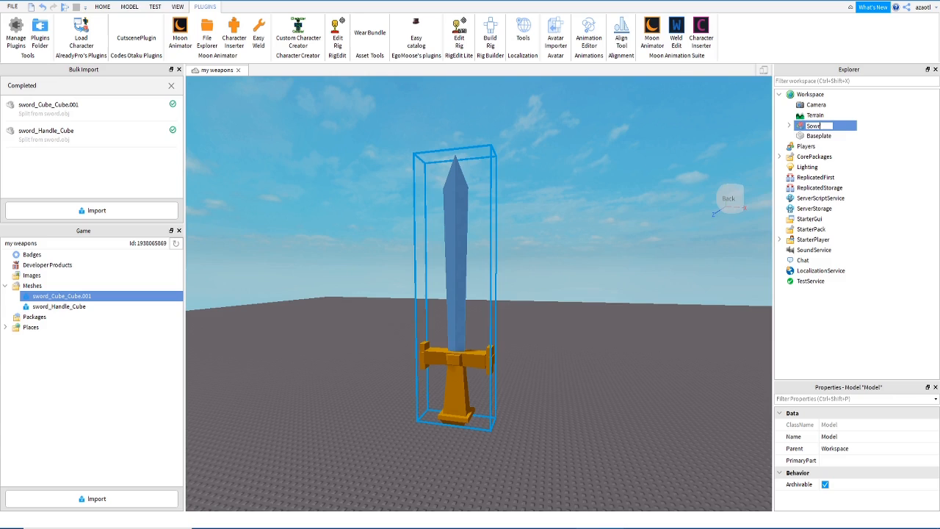
left_click(789, 125)
left_click(788, 127)
left_click(788, 126)
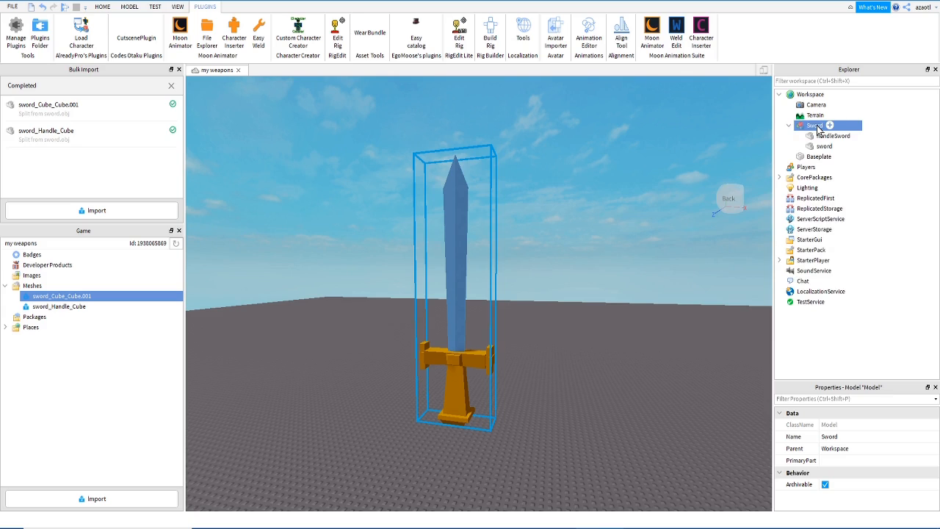
Add a WeldConstraint inside the Sword model
left_click(829, 126)
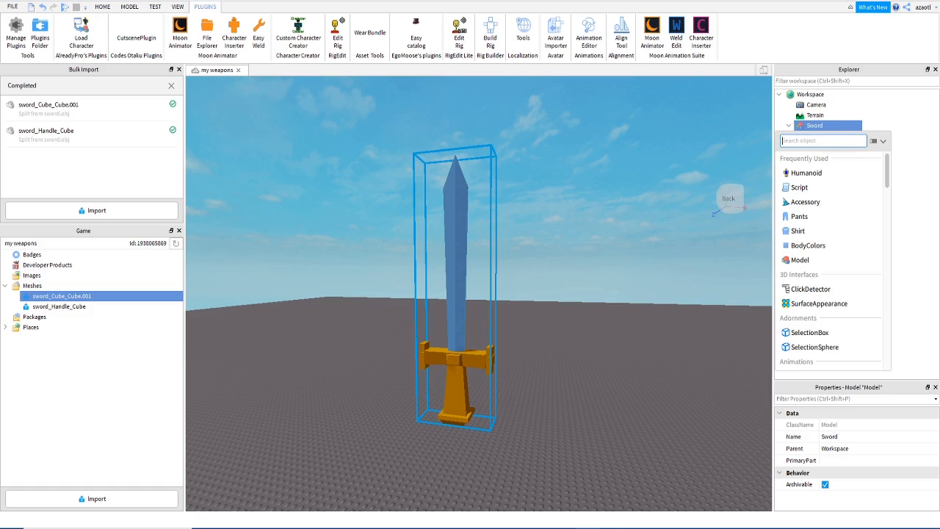
type("wel")
left_click(815, 159)
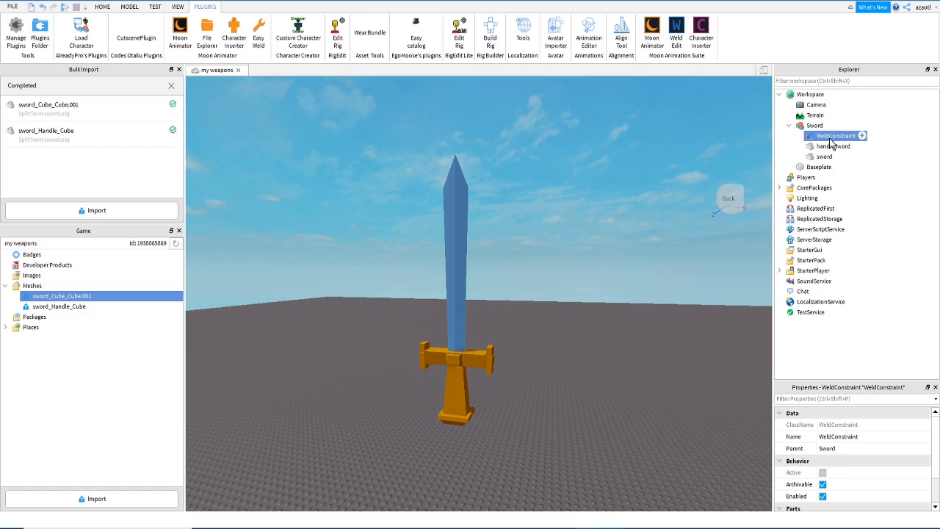
Set the WeldConstraint's Part0 to handleSword and its Part1 to sword
scroll(867, 471, "down", 1)
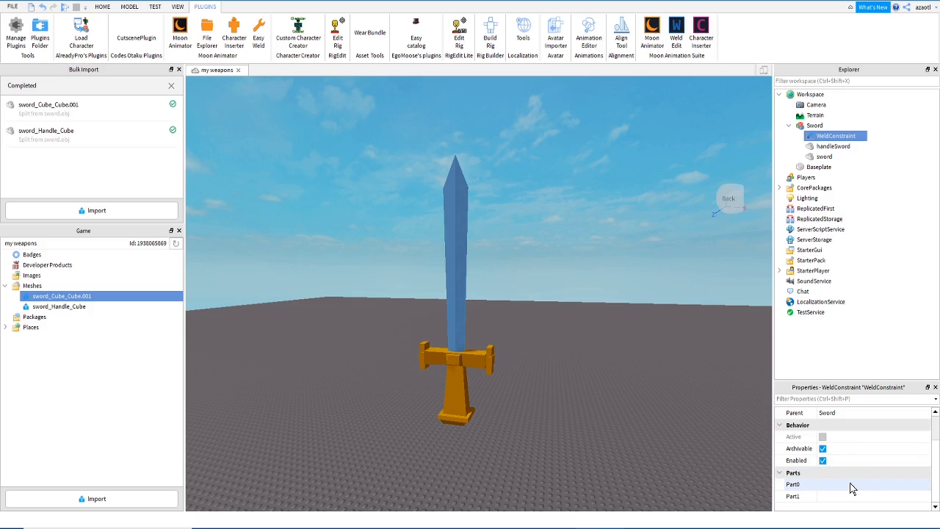
left_click(852, 486)
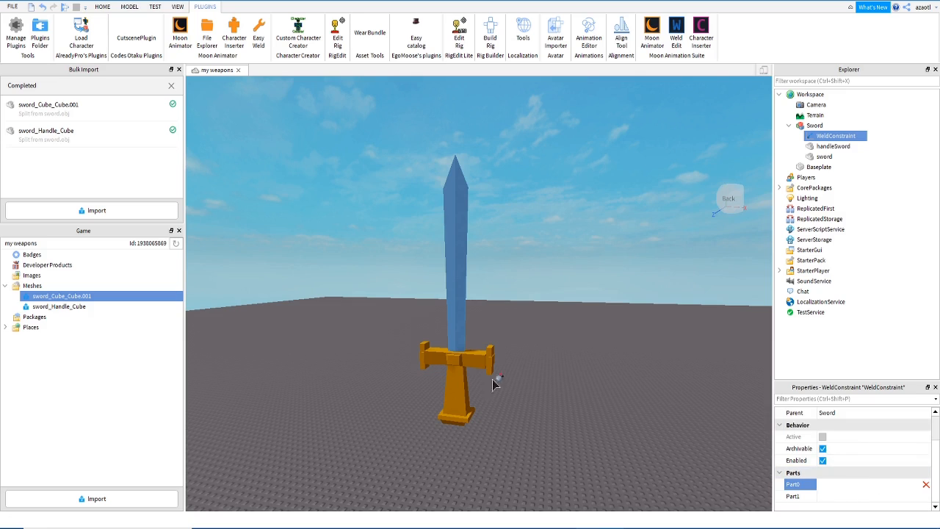
left_click(833, 147)
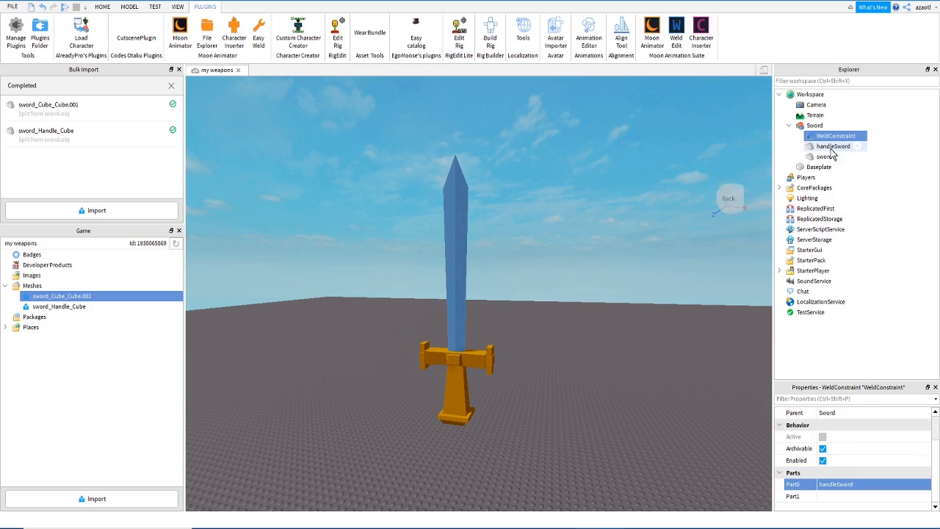
left_click(842, 496)
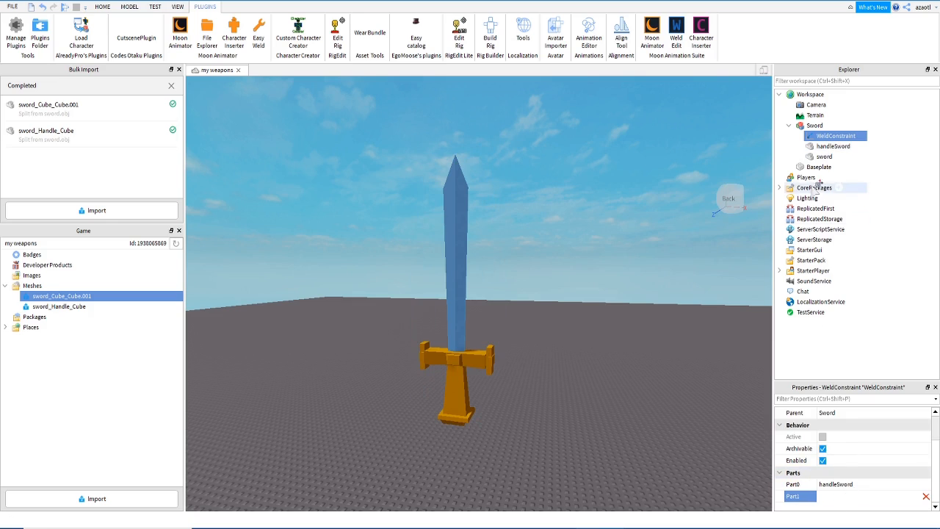
left_click(824, 157)
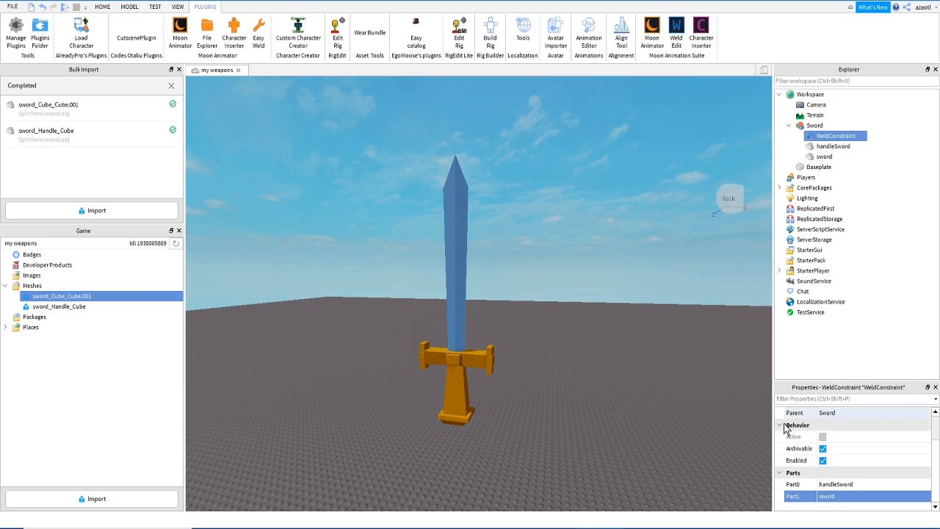
Select the whole Sword model in the scene and activate the Scale tool
right_click_drag(571, 381, 570, 382)
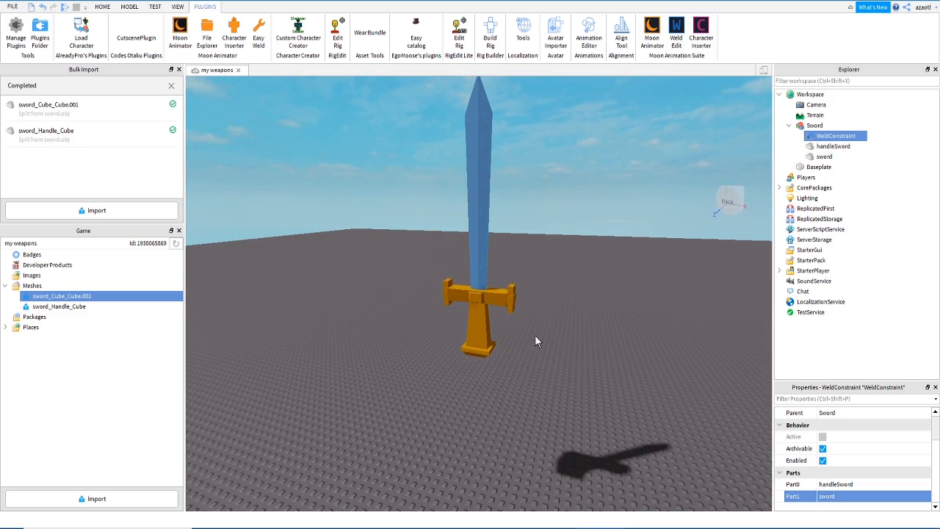
left_click(497, 295)
key("f")
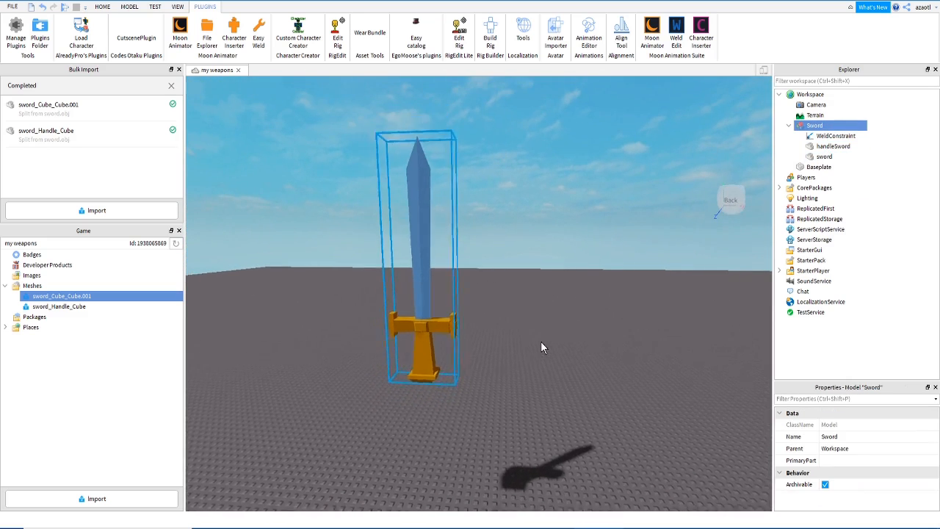
left_click(129, 7)
left_click(56, 29)
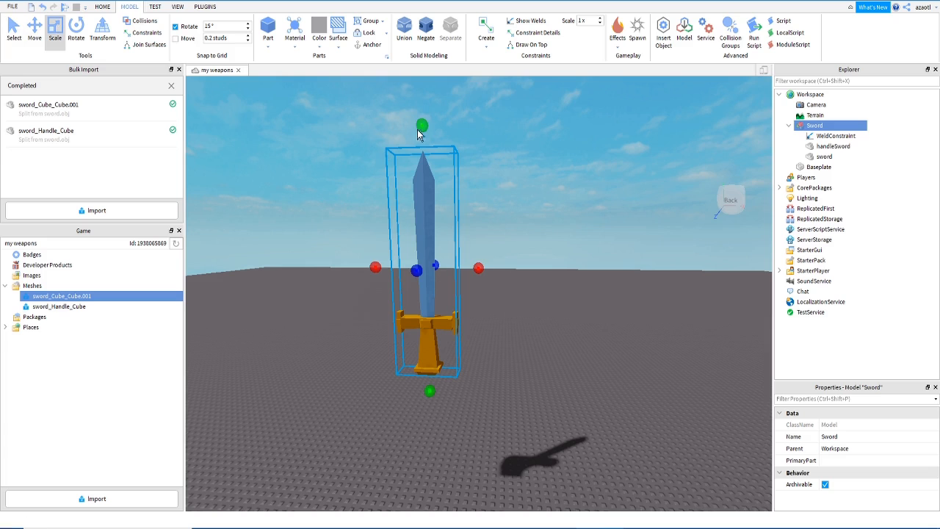
right_click_drag(571, 338, 571, 339)
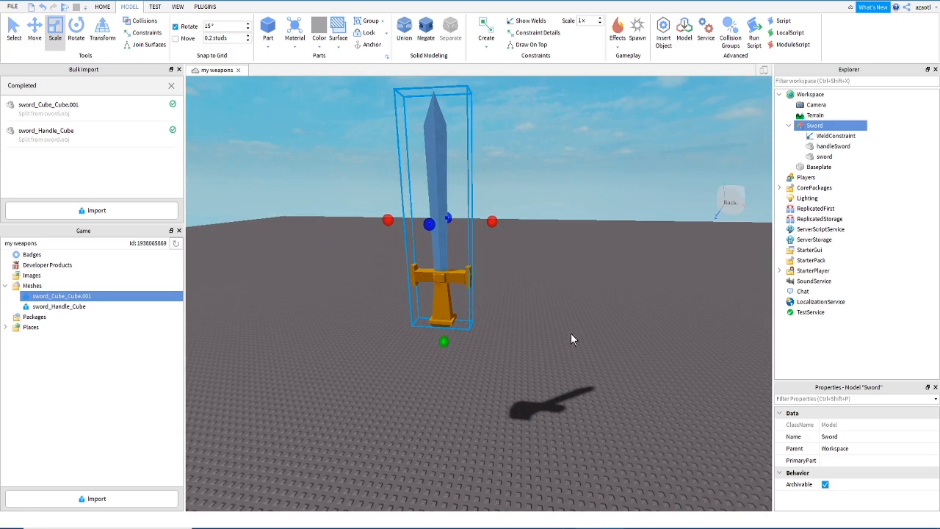
Insert an R15 Block Rig dummy with the Rig Builder as a size reference for the sword
left_click(206, 7)
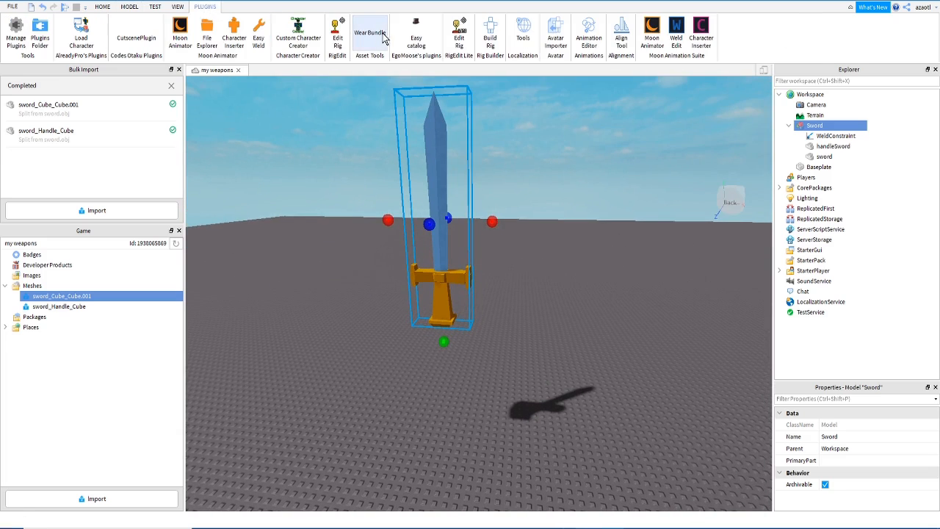
left_click(492, 33)
left_click(478, 263)
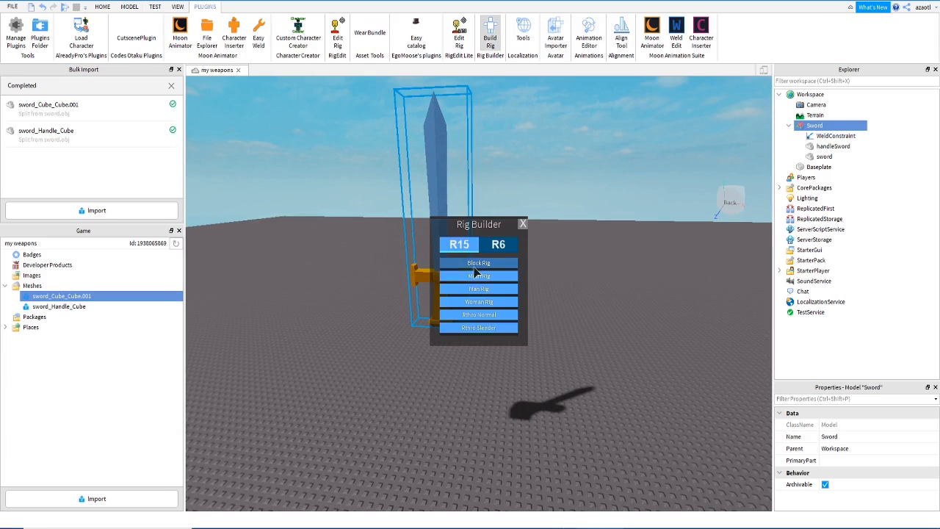
Scale the Sword model down from its tip so that it is shorter than the dummy
right_click_drag(608, 319, 608, 319)
left_click(573, 131)
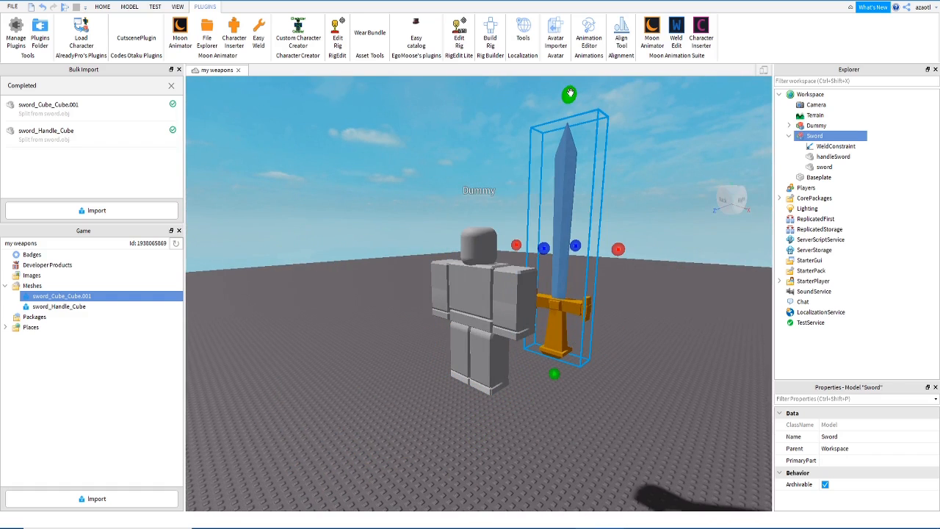
left_click_drag(570, 94, 563, 237)
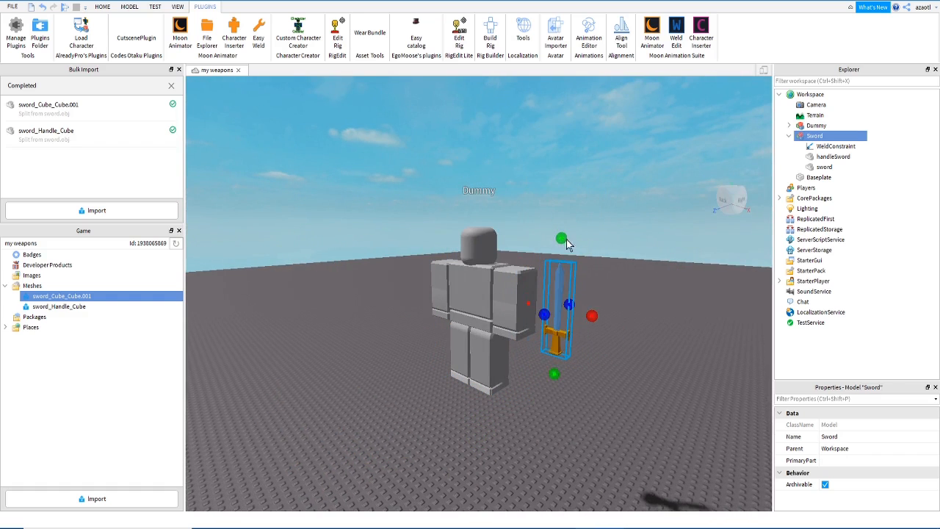
Move the Sword model along its blue axis until it stands just in front of the dummy
right_click_drag(631, 336, 631, 336)
left_click(129, 8)
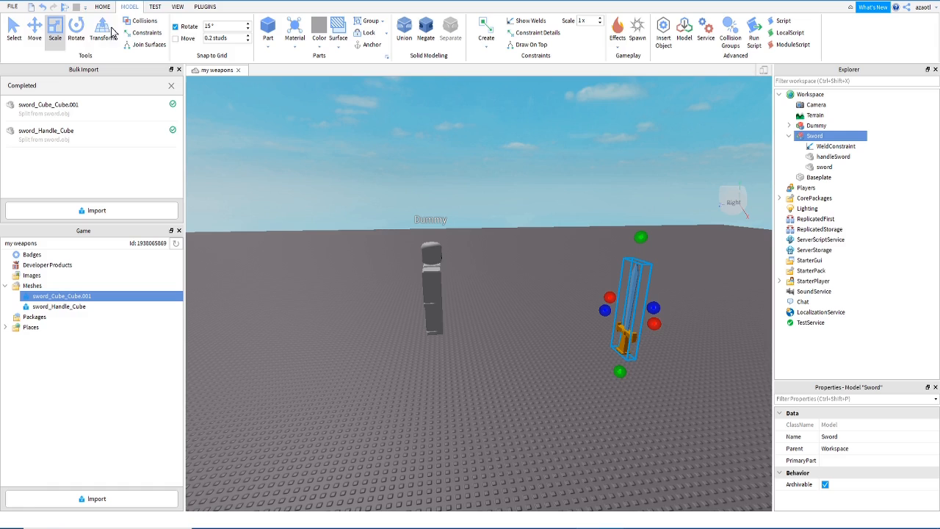
left_click(35, 31)
left_click_drag(582, 305, 391, 309)
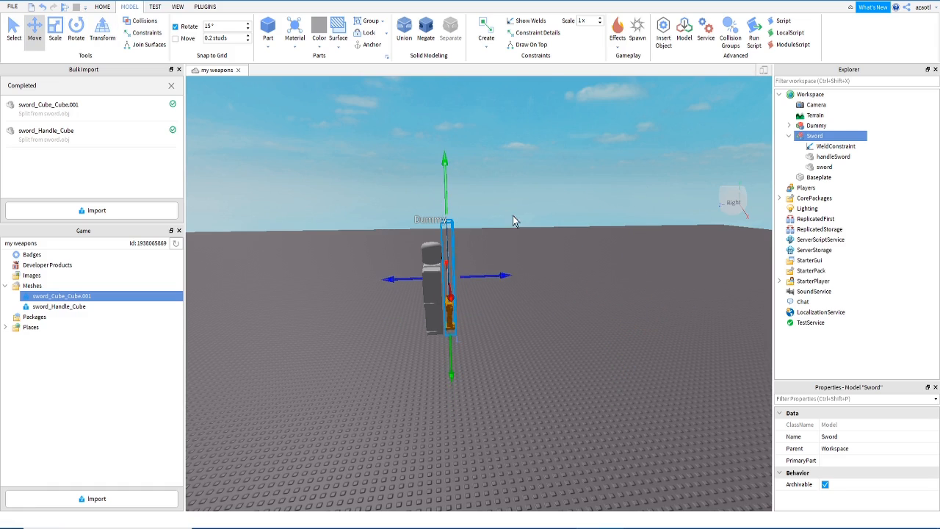
Move the Sword model across to the dummy's right side, raise it off the baseplate and shift it toward the right arm
key("f")
key("d")
right_click_drag(543, 260, 543, 259)
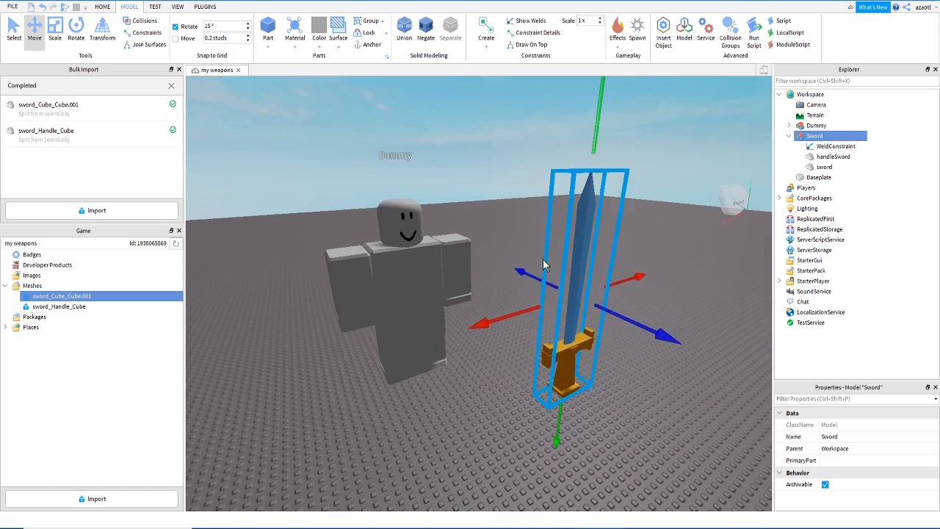
left_click_drag(636, 275, 445, 400)
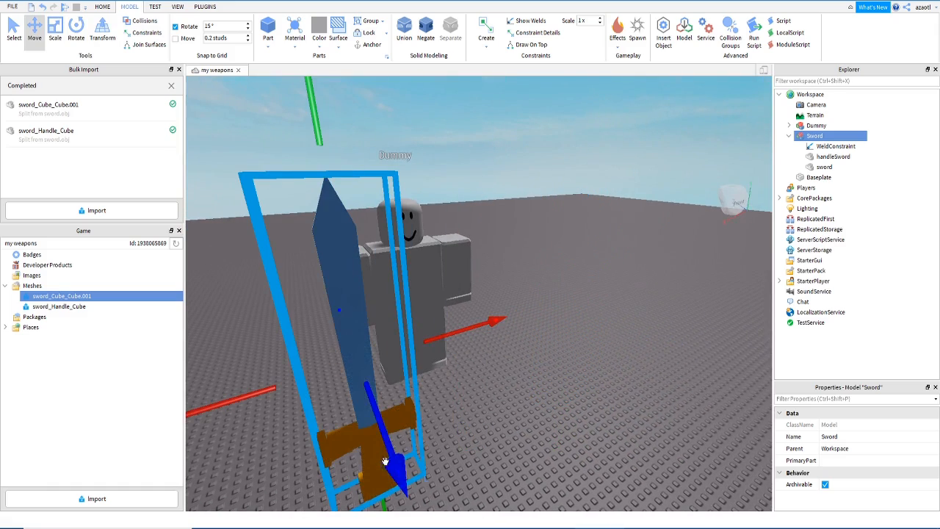
left_click_drag(384, 461, 352, 364)
key("a")
right_click_drag(352, 364, 352, 364)
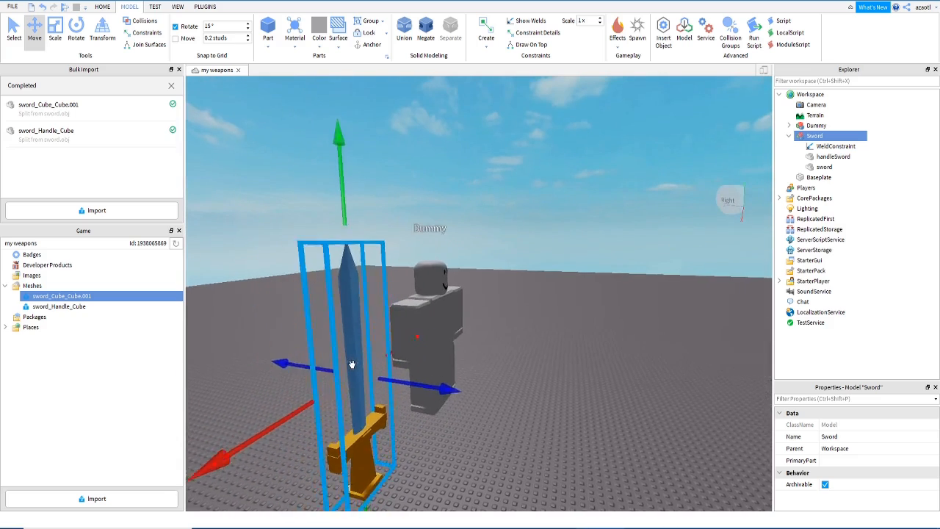
key("s")
left_click_drag(344, 150, 346, 82)
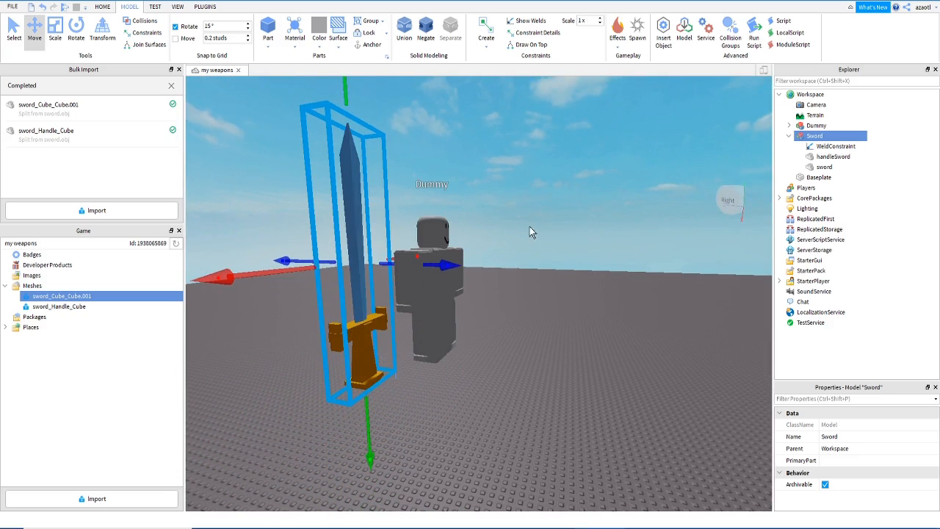
left_click_drag(425, 266, 471, 266)
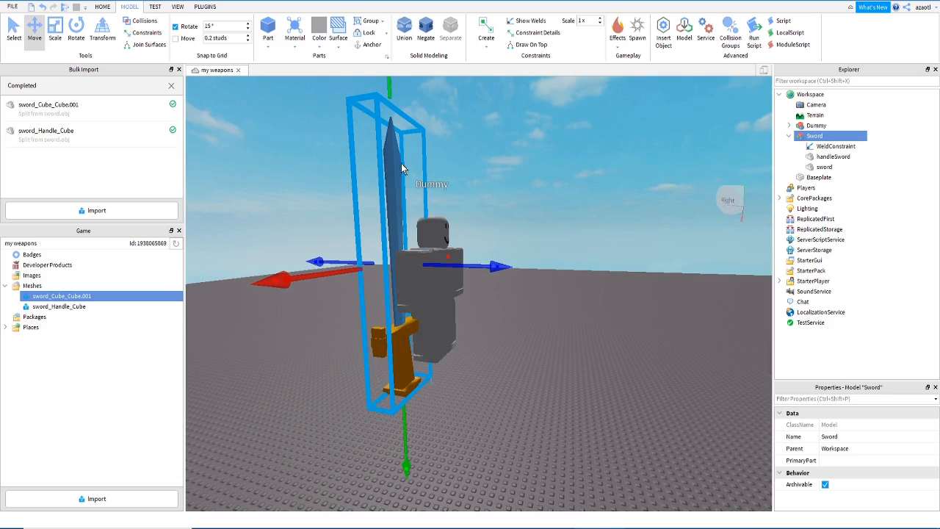
Scale the Sword model down further from its handle end to roughly half its length
left_click(55, 30)
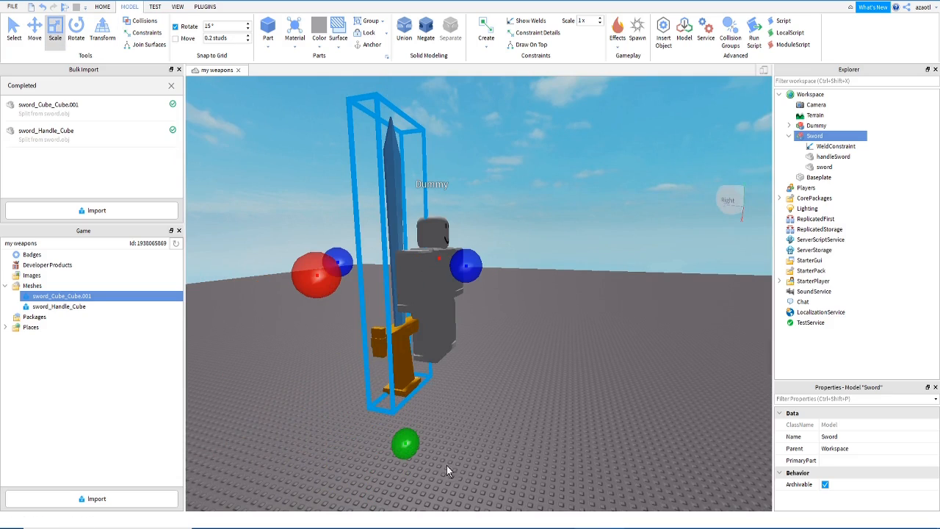
left_click_drag(406, 444, 389, 314)
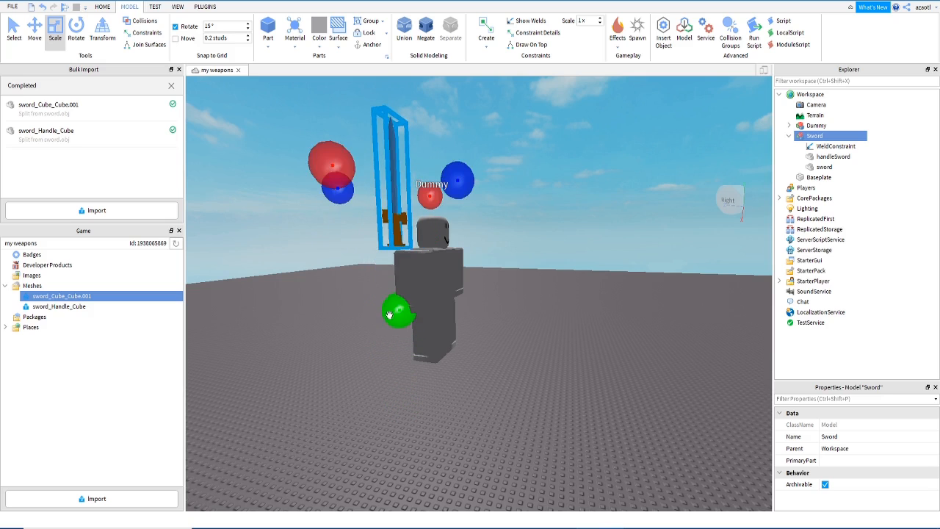
right_click_drag(423, 313, 420, 310)
scroll(420, 310, "down", 3)
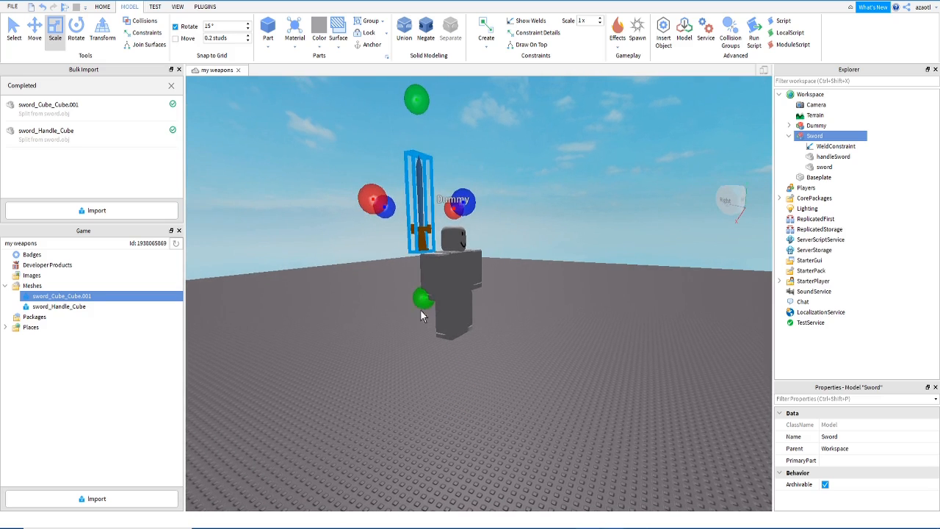
Lower the upright Sword model alongside the dummy's right arm
left_click(76, 31)
right_click_drag(463, 125, 497, 167)
scroll(497, 166, "down", 2)
left_click_drag(471, 212, 482, 278)
left_click(35, 31)
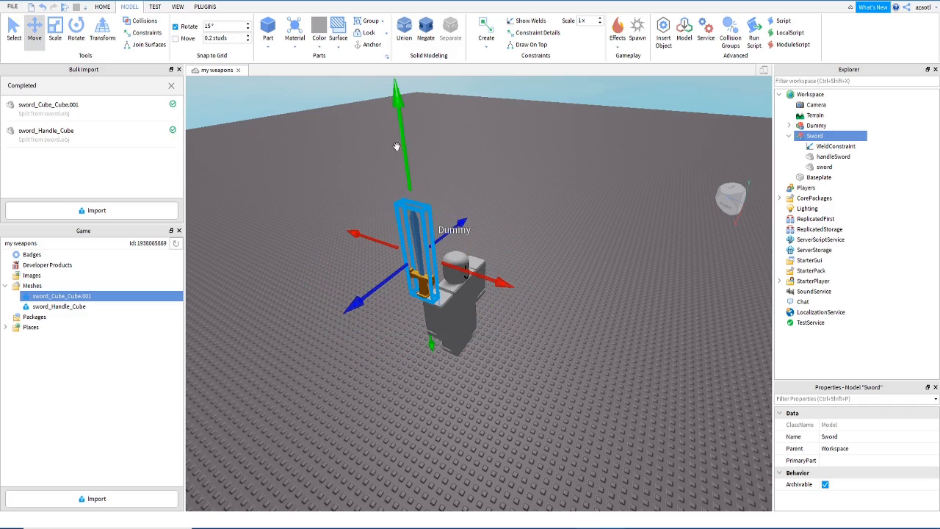
left_click_drag(397, 147, 415, 223)
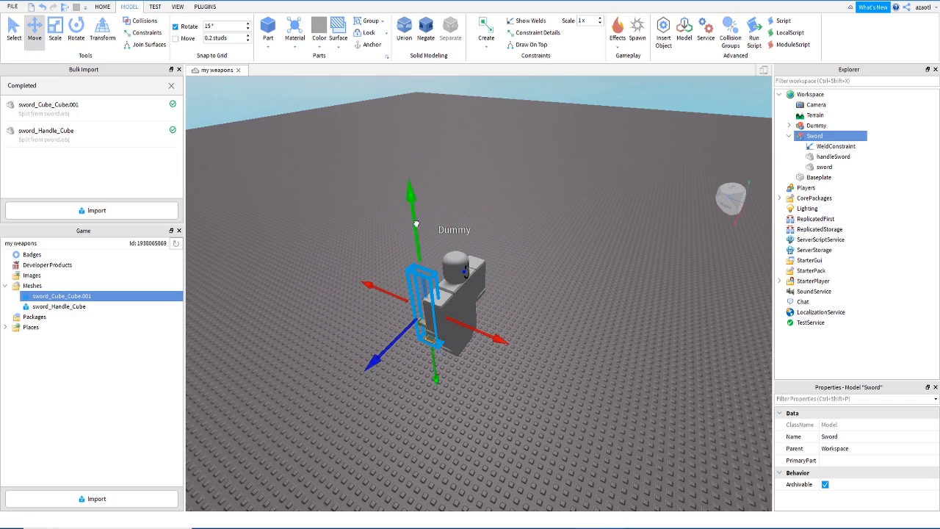
Rotate the Sword so its blade points horizontally forward, and move its handle into the dummy's right hand
left_click(75, 31)
left_click_drag(352, 206, 540, 368)
left_click(34, 31)
left_click_drag(357, 277, 402, 306)
scroll(510, 344, "up", 5)
right_click_drag(510, 344, 510, 344)
left_click_drag(526, 180, 529, 224)
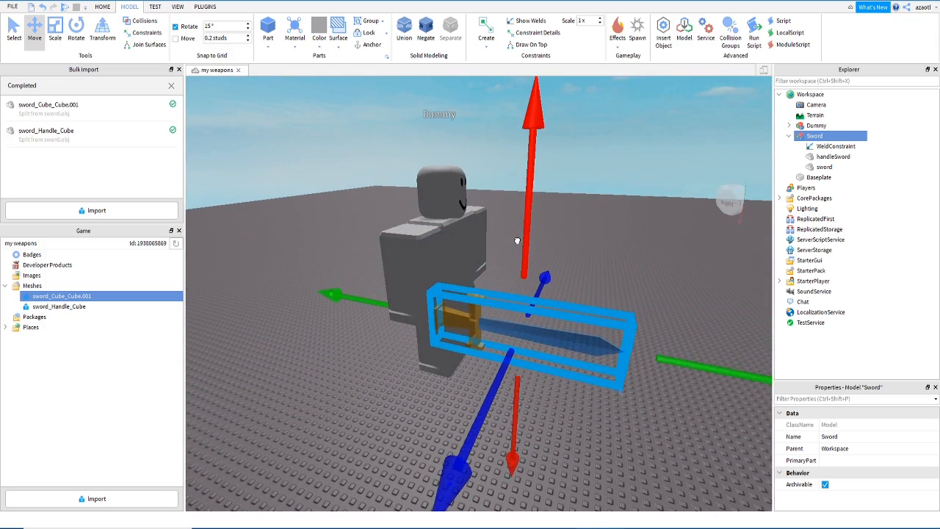
left_click_drag(708, 373, 686, 376)
right_click_drag(679, 333, 675, 335)
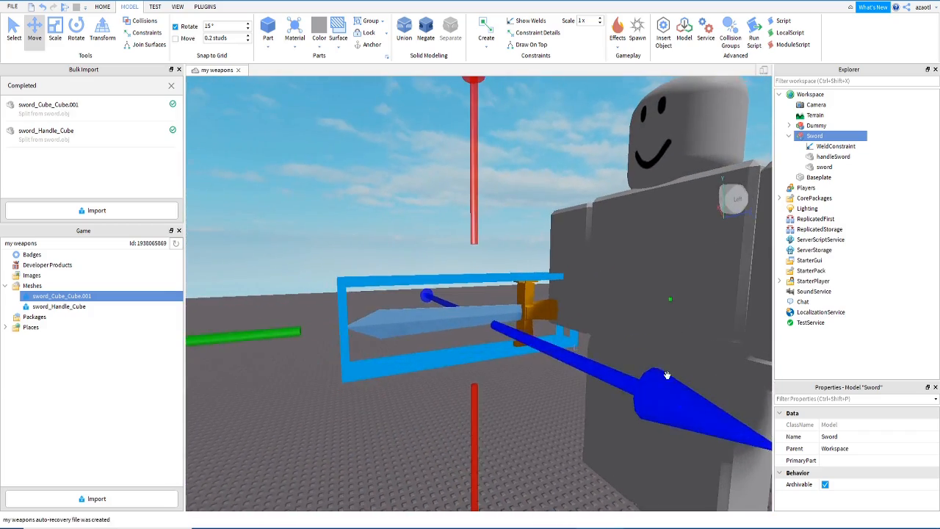
Clear the selection and examine from several angles how the sword's handle sits in the dummy's right hand
left_click(515, 453)
right_click_drag(516, 453, 516, 452)
scroll(515, 452, "up", 2)
key("q")
key("e")
key("w")
scroll(516, 452, "down", 3)
scroll(515, 452, "up", 3)
right_click_drag(516, 452, 516, 452)
key("s")
key("e")
key("q")
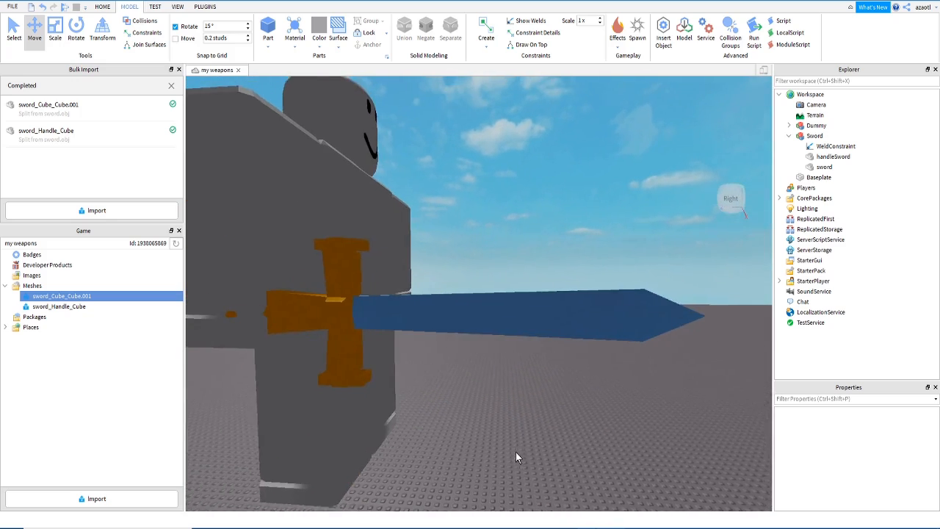
key("e")
key("q")
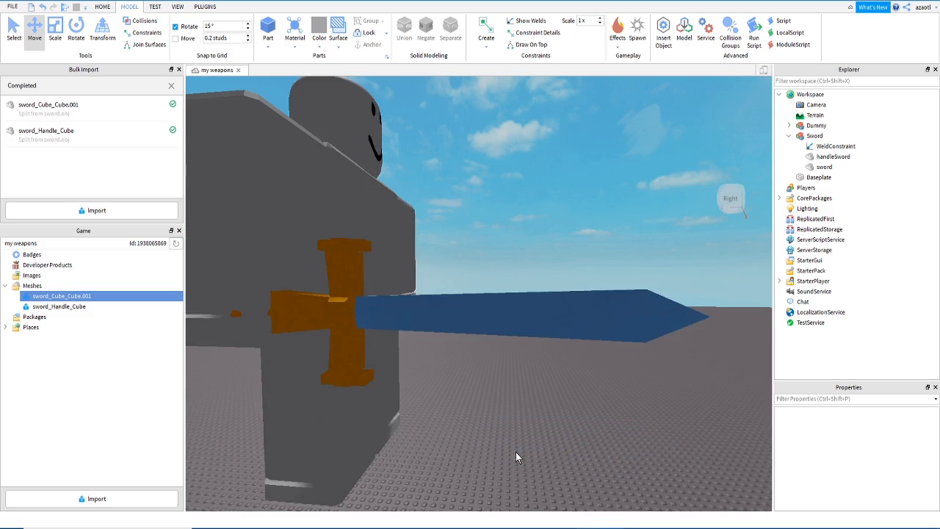
key("e")
key("w")
right_click_drag(516, 451, 516, 452)
key("q")
key("s")
key("d")
key("d")
key("q")
key("e")
key("a")
key("w")
key("d")
key("w")
key("q")
key("e")
key("d")
key("e")
key("d")
key("a")
key("e")
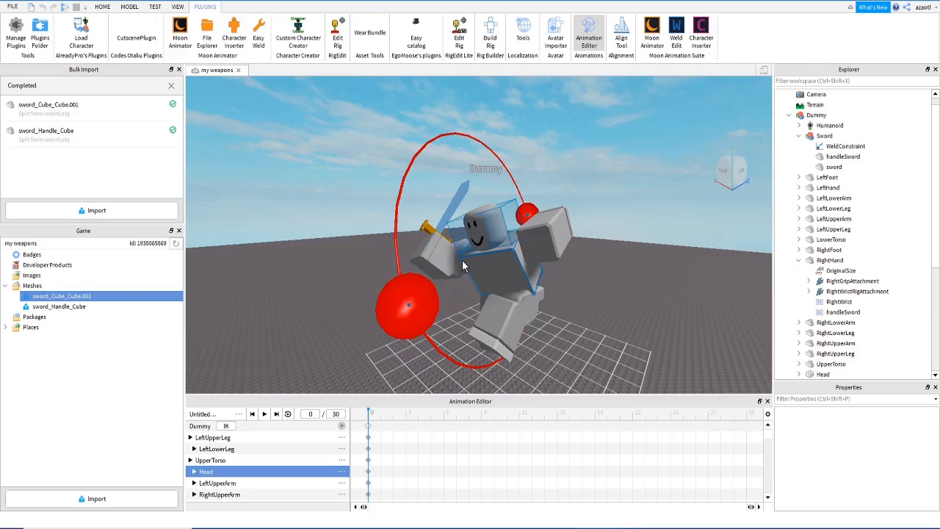
Rotate the dummy's right upper arm and right forearm at frame 0 so the sword points upward in front of the body
scroll(479, 283, "up", 3)
right_click_drag(478, 282, 493, 282)
left_click(497, 251)
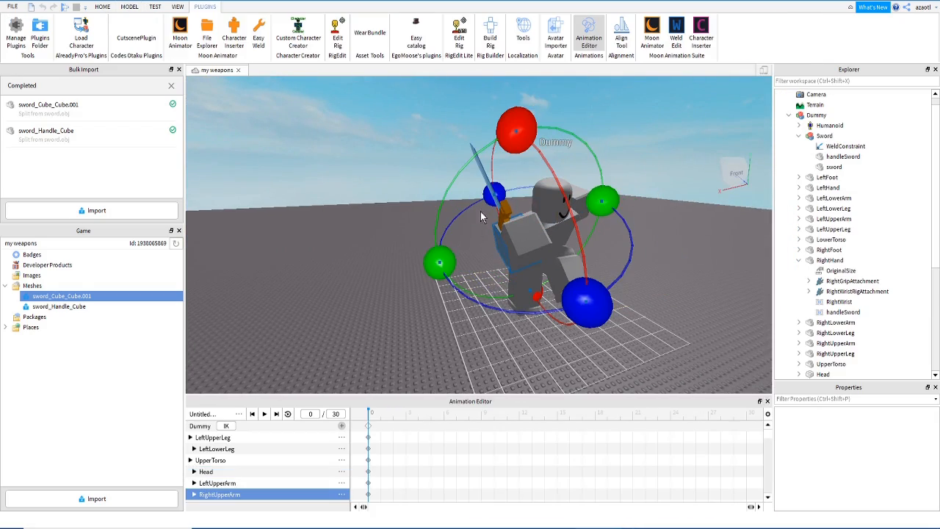
left_click_drag(481, 212, 478, 227)
left_click(549, 242)
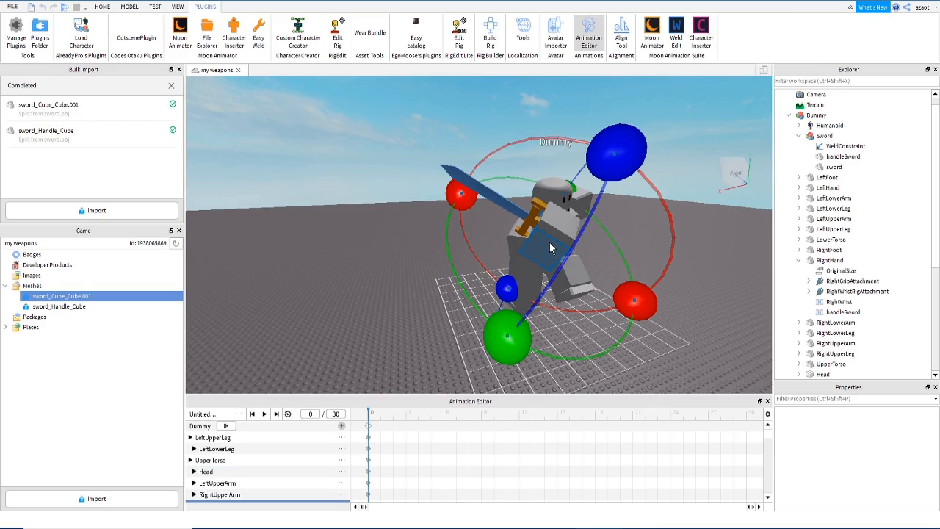
left_click_drag(461, 193, 557, 161)
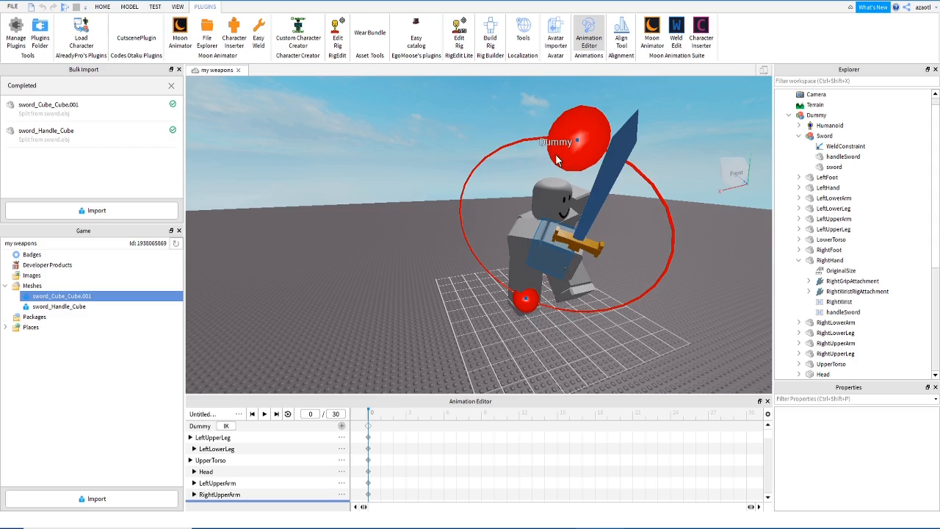
Twist the dummy's right forearm around its green axis to adjust the sword's angle at frame 0
key("d")
right_click_drag(571, 207, 572, 207)
key("a")
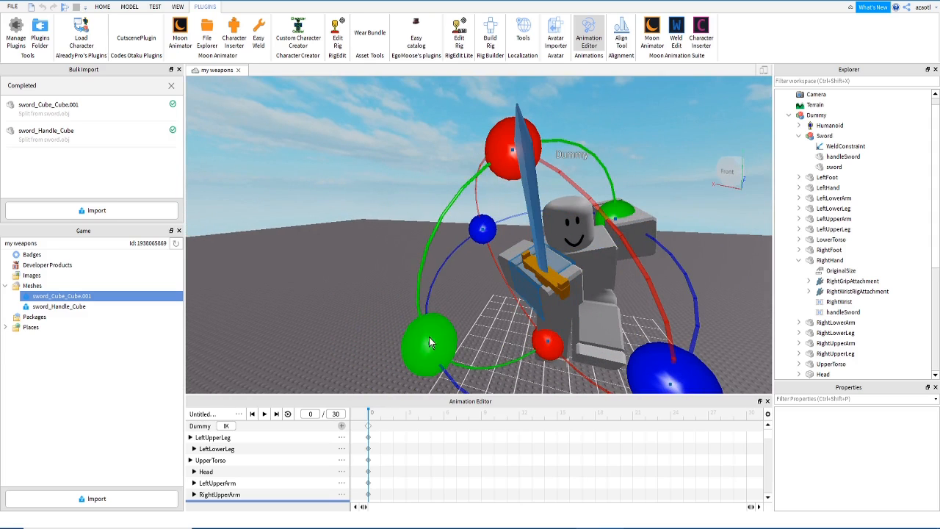
left_click_drag(429, 341, 487, 272)
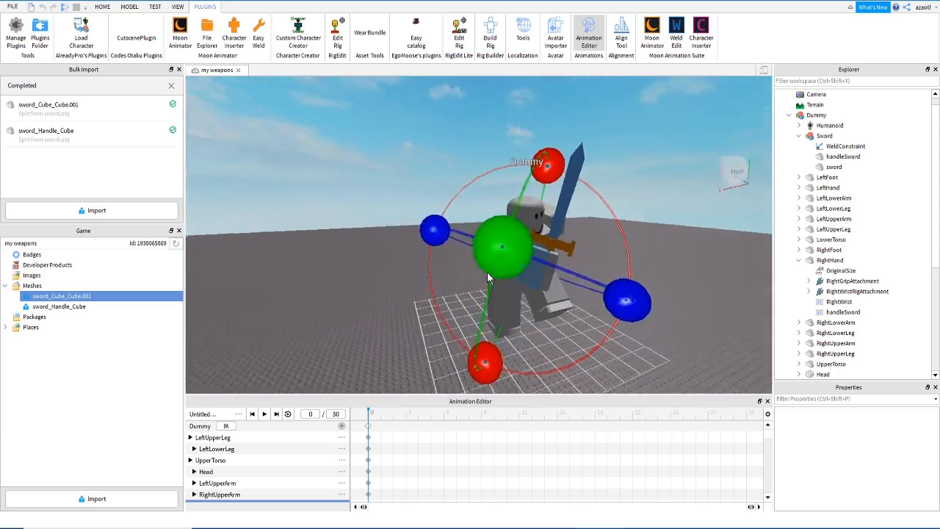
Pose the dummy's legs at frame 0, swinging the left upper leg back and the right upper leg forward, and adjusting the right lower leg
key("w")
key("d")
right_click_drag(487, 272, 486, 269)
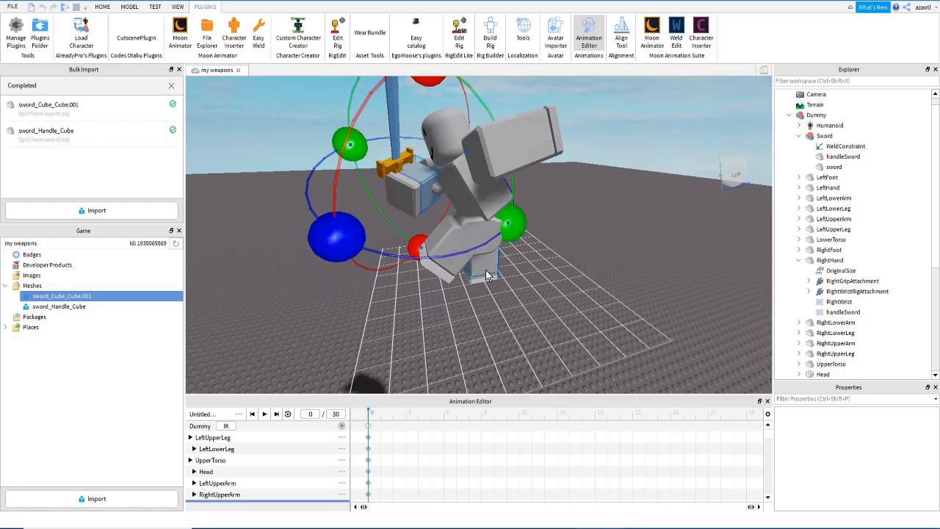
left_click(481, 235)
left_click(481, 248)
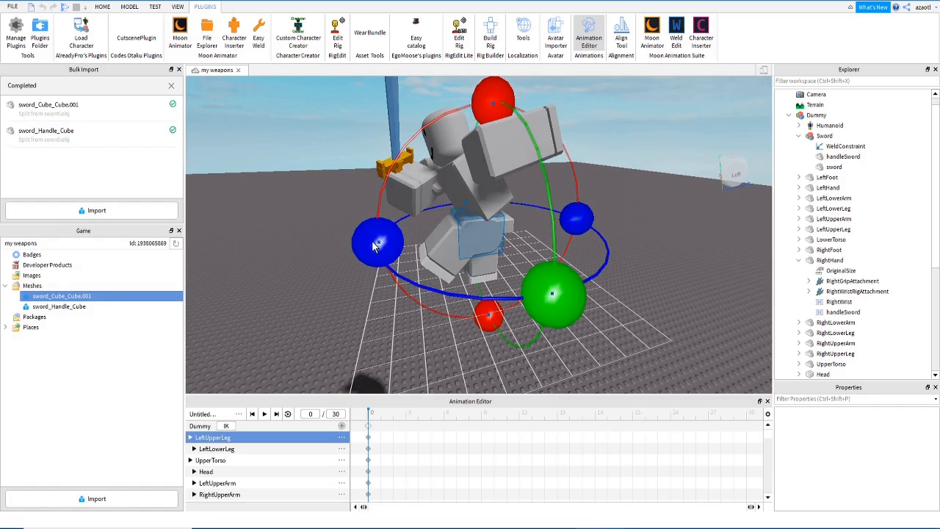
left_click_drag(512, 108, 465, 241)
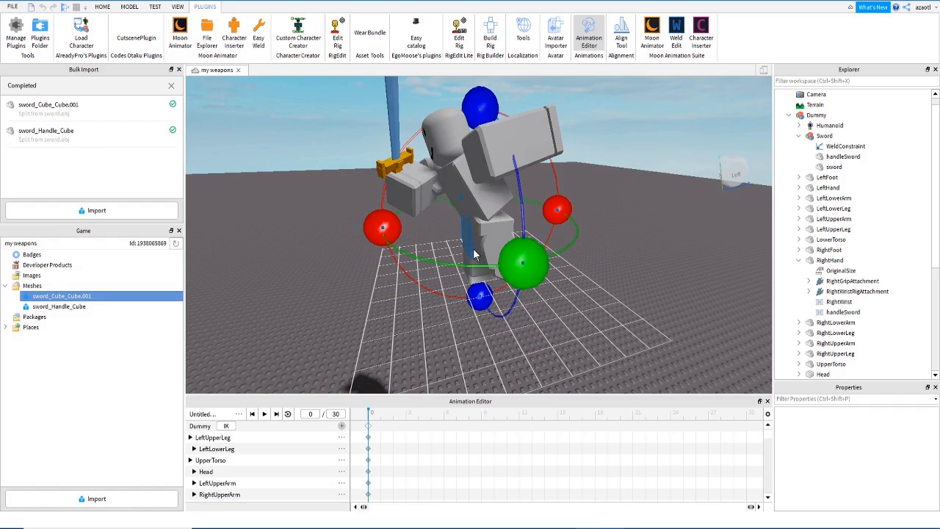
left_click_drag(381, 239, 382, 206)
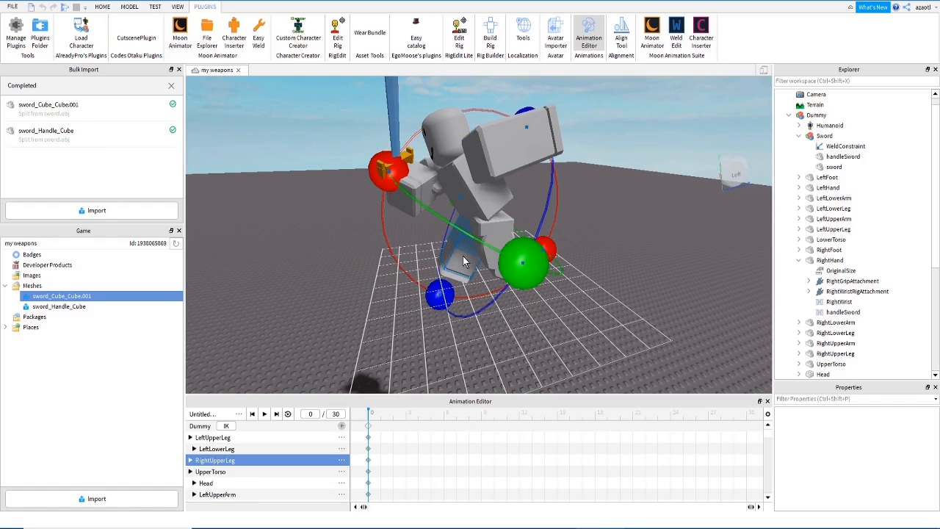
left_click(462, 258)
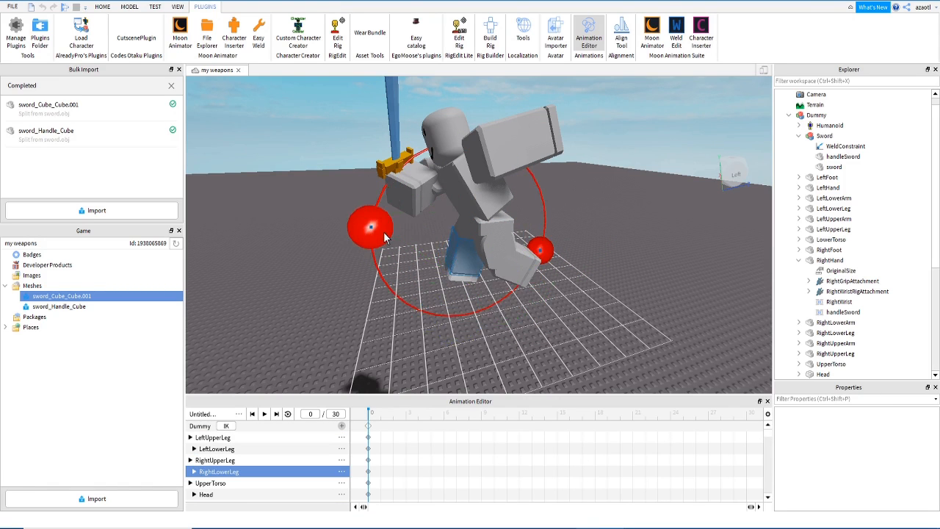